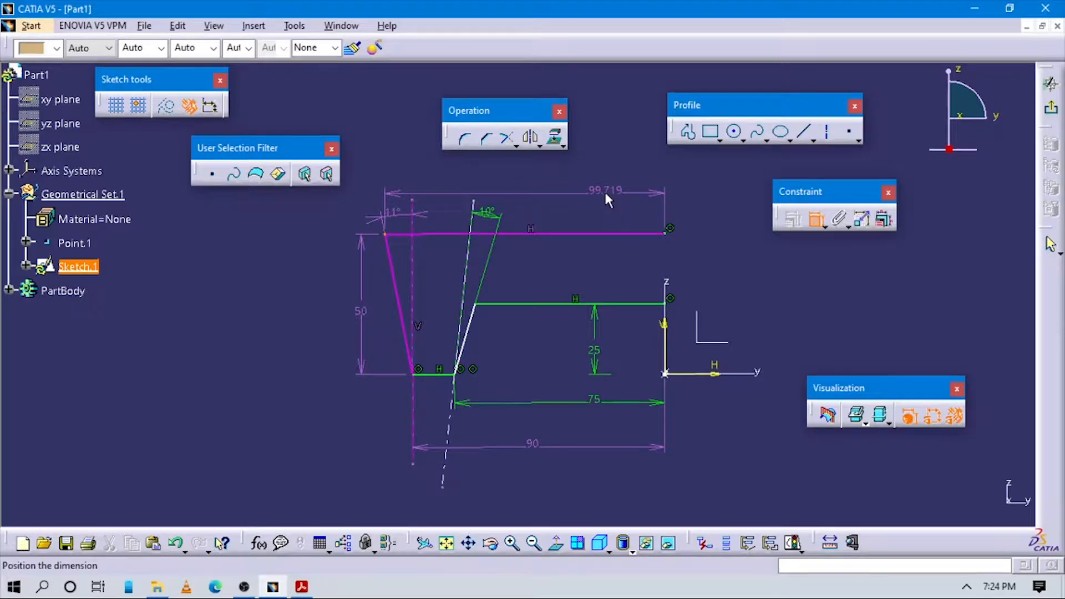
{"action": "mouse_move", "coordinate": [722, 419]}
{"action": "middle_mouse_down", "text": "ctrl"}
{"action": "mouse_move", "coordinate": [756, 409]}
{"action": "mouse_move", "coordinate": [625, 404]}
{"action": "middle_mouse_up", "text": "ctrl"}
{"action": "mouse_move", "coordinate": [536, 319]}
{"action": "middle_mouse_down", "text": "ctrl"}
{"action": "mouse_move", "coordinate": [525, 285]}
{"action": "mouse_move", "coordinate": [537, 315]}
{"action": "middle_mouse_up", "text": "ctrl"}
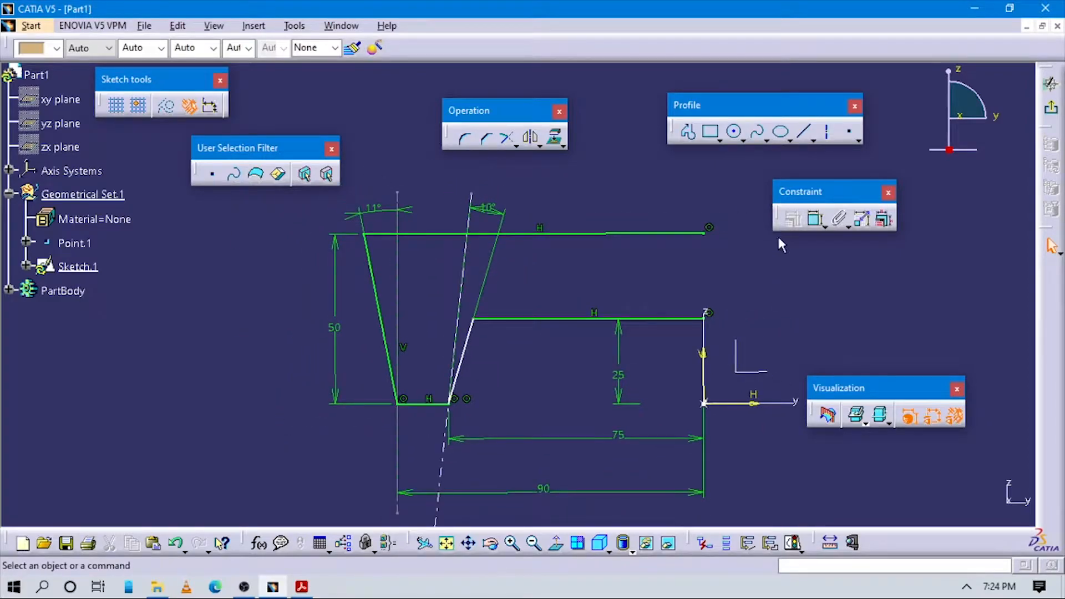
{"action": "left_click", "coordinate": [815, 220]}
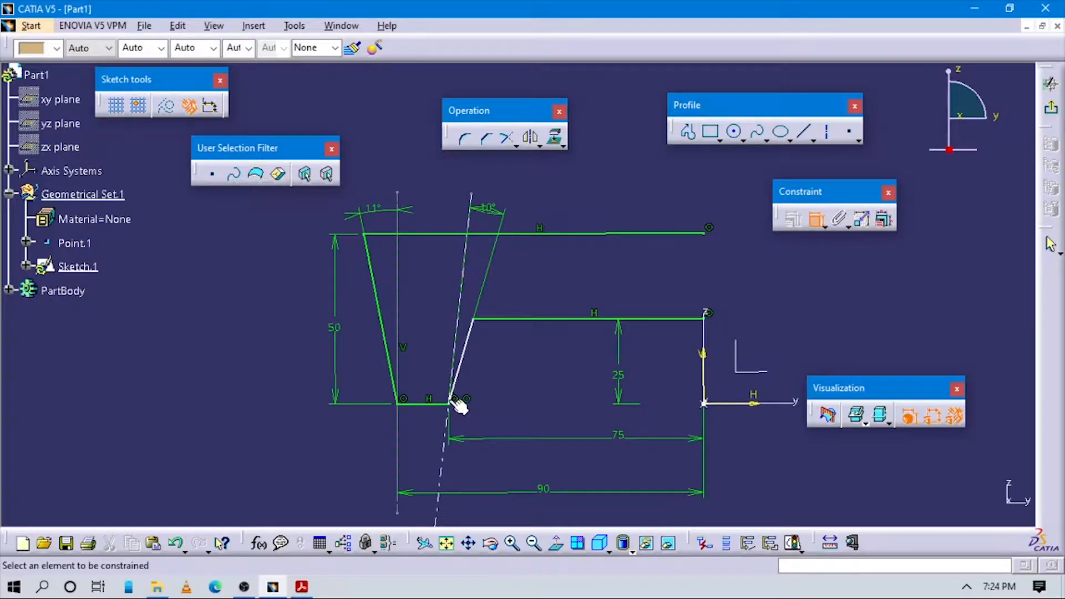
{"action": "left_click", "coordinate": [466, 367]}
{"action": "key", "text": "Escape"}
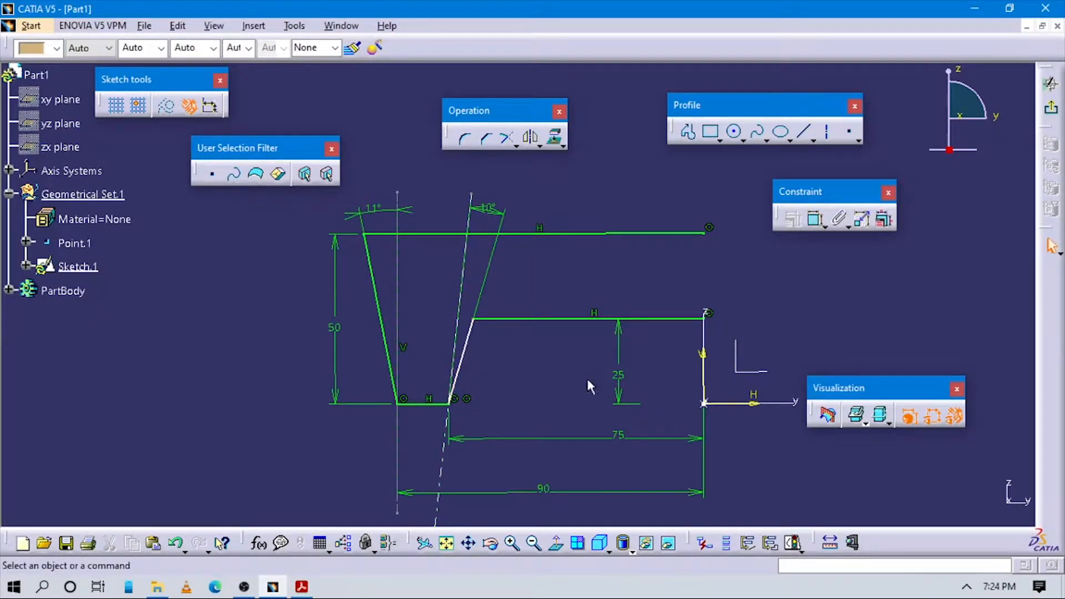
{"action": "left_click", "coordinate": [816, 220]}
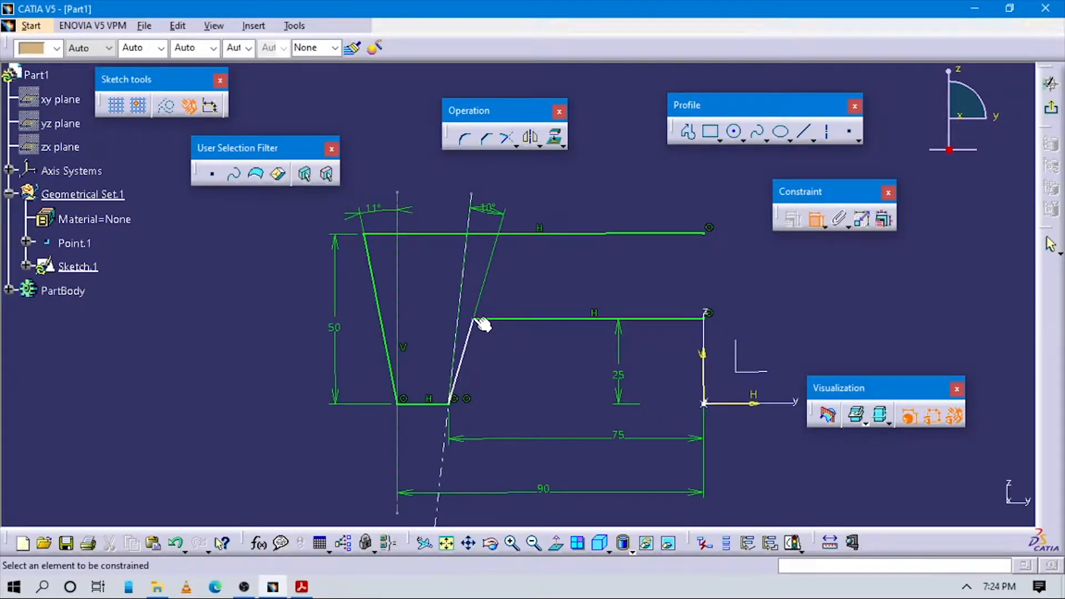
{"action": "left_click", "coordinate": [482, 322]}
{"action": "left_click", "coordinate": [713, 404]}
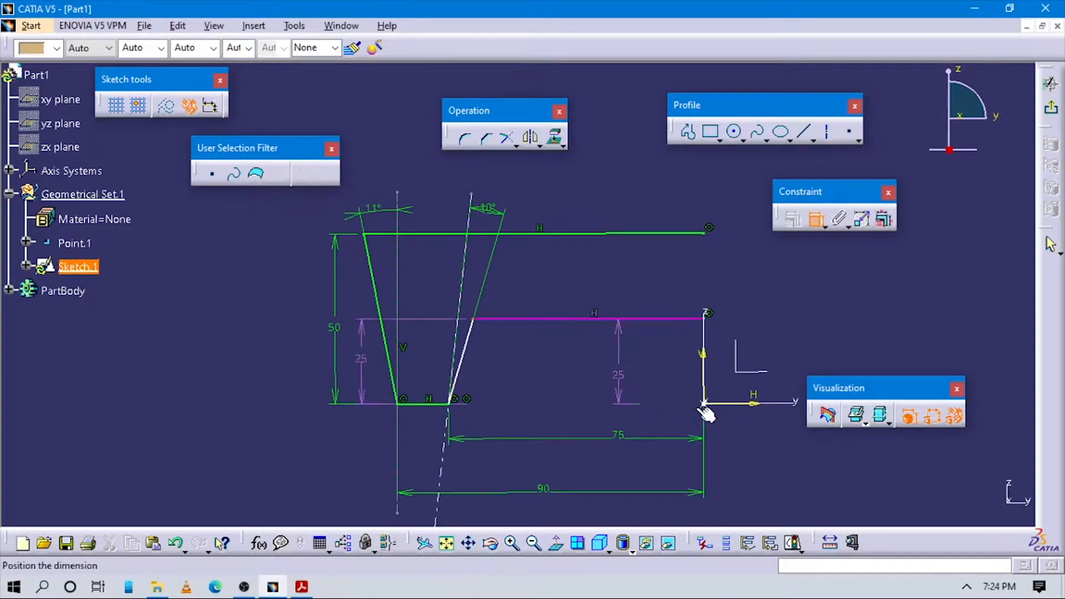
{"action": "left_click", "coordinate": [652, 380]}
- Switch to the PDF drawing of Exercise 2 and examine the leg angles and heights in the front view
{"action": "key", "text": "alt+Tab"}
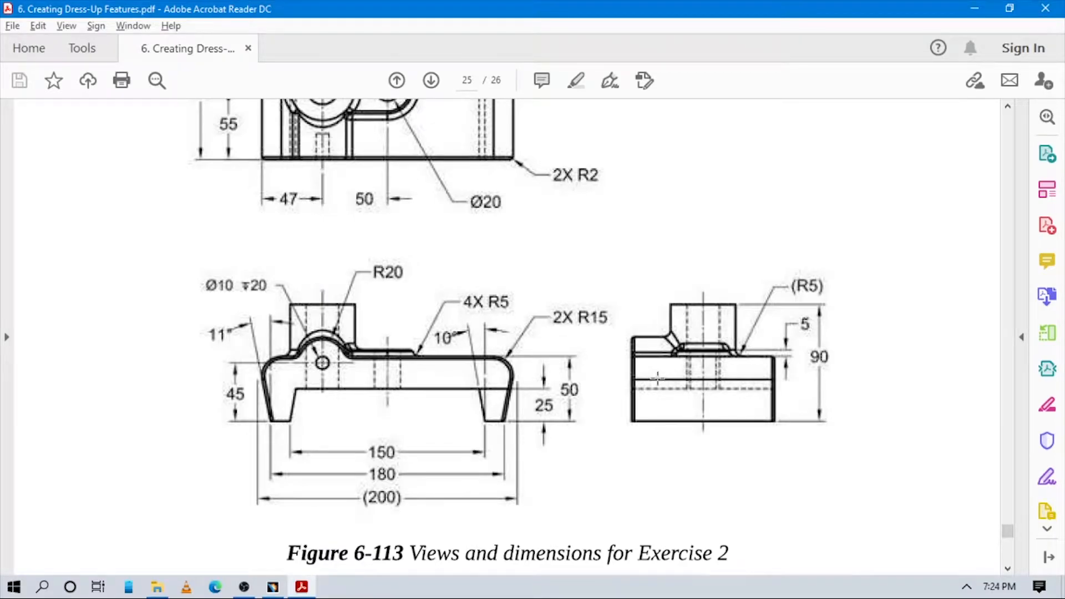
{"action": "key", "text": "alt+Tab"}
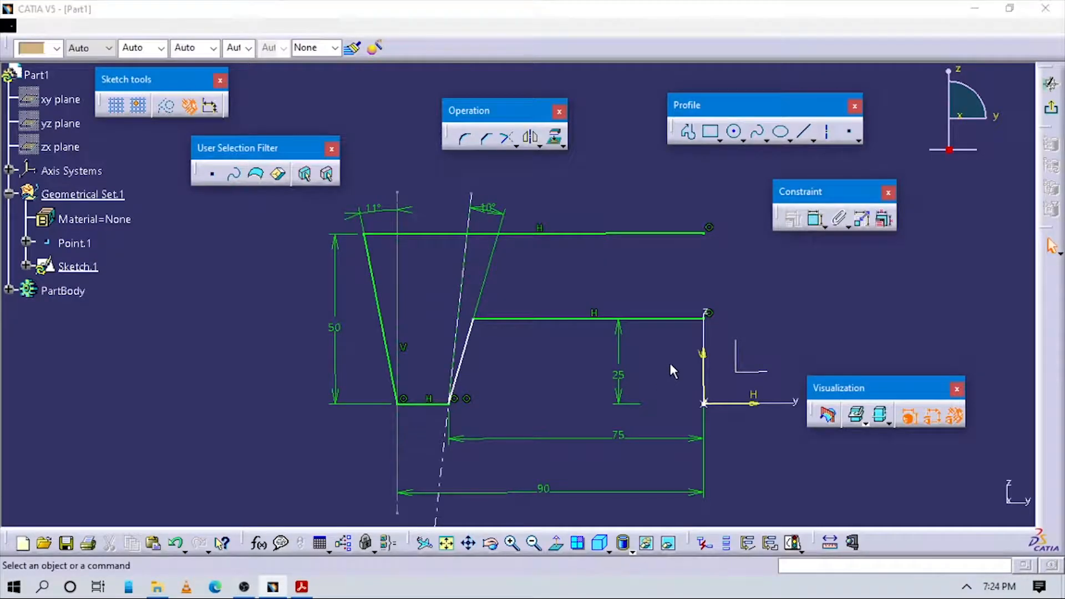
{"action": "key", "text": "alt+Tab"}
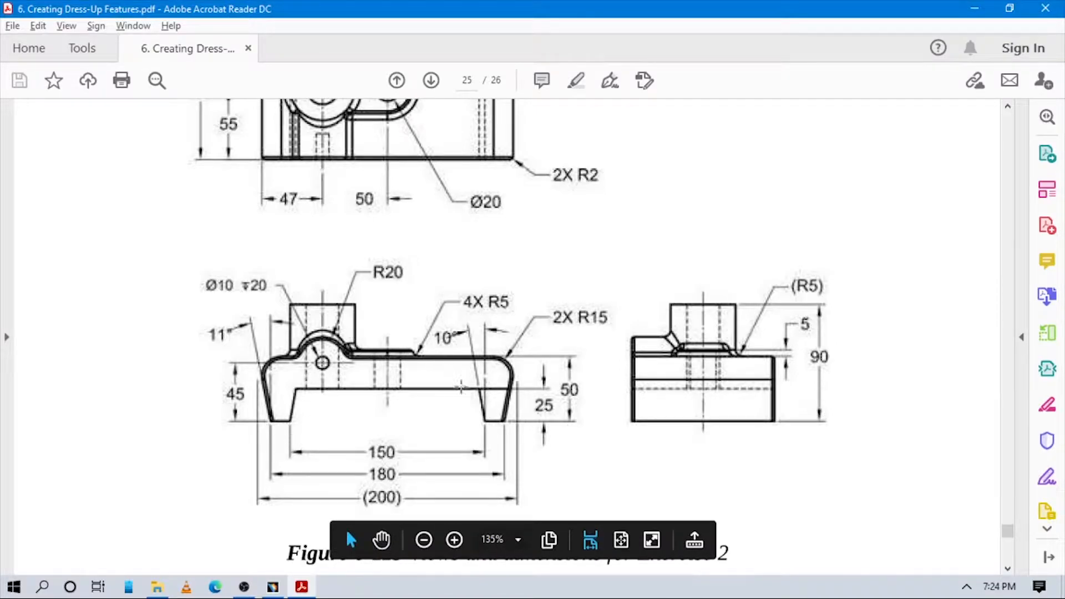
{"action": "key", "text": "alt+Tab"}
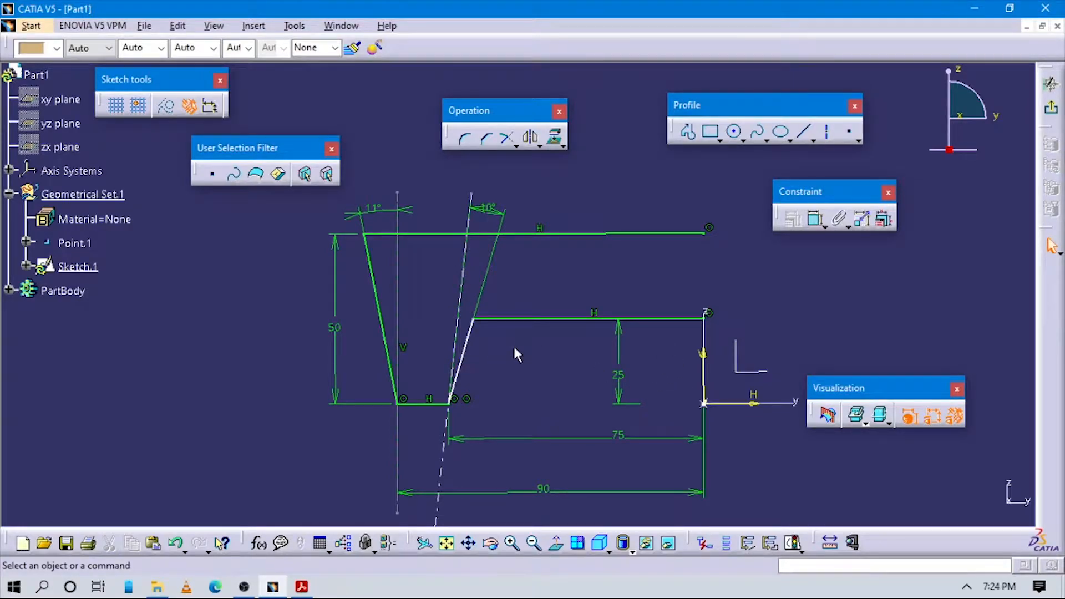
{"action": "key", "text": "alt+Tab"}
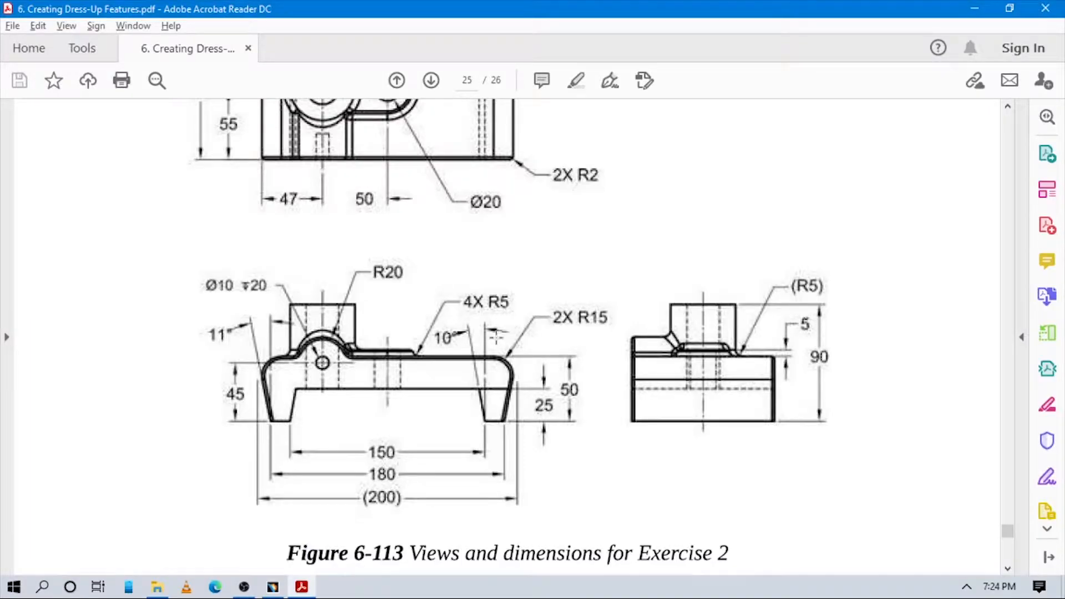
{"action": "key", "text": "alt+Tab"}
{"action": "mouse_move", "coordinate": [511, 371]}
{"action": "middle_mouse_down"}
{"action": "mouse_move", "coordinate": [557, 381]}
{"action": "mouse_move", "coordinate": [525, 349]}
{"action": "middle_mouse_up"}
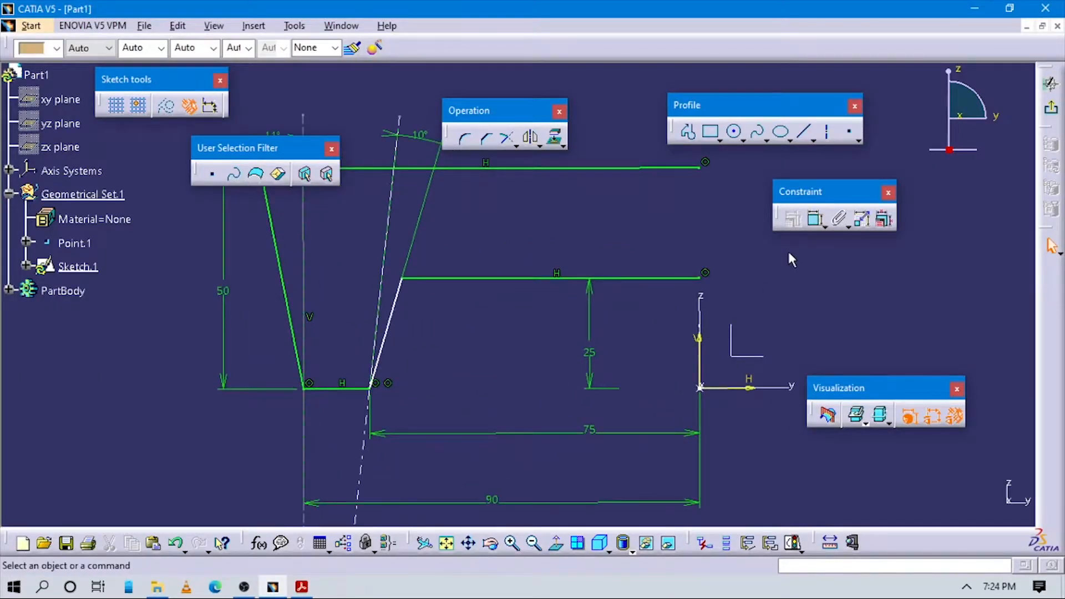
- Realign the slanted reference line at the leg's inner edge and constrain it as vertical
{"action": "left_click", "coordinate": [814, 219]}
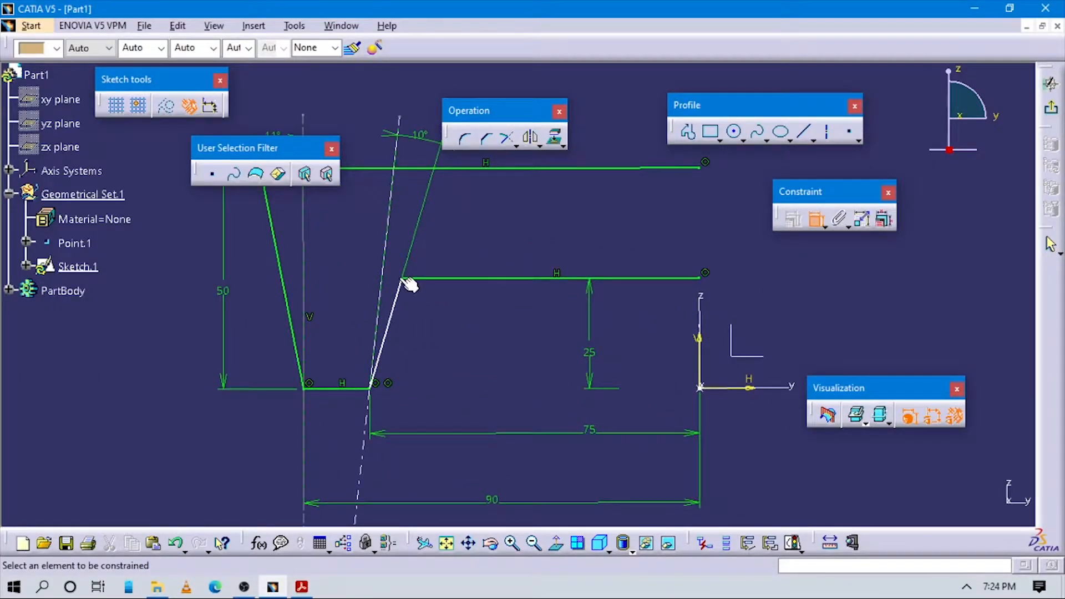
{"action": "left_click_drag", "start_coordinate": [395, 301], "coordinate": [383, 284]}
{"action": "middle_click_drag", "start_coordinate": [438, 336], "coordinate": [433, 375]}
{"action": "left_click", "coordinate": [397, 309]}
{"action": "left_click", "coordinate": [422, 194]}
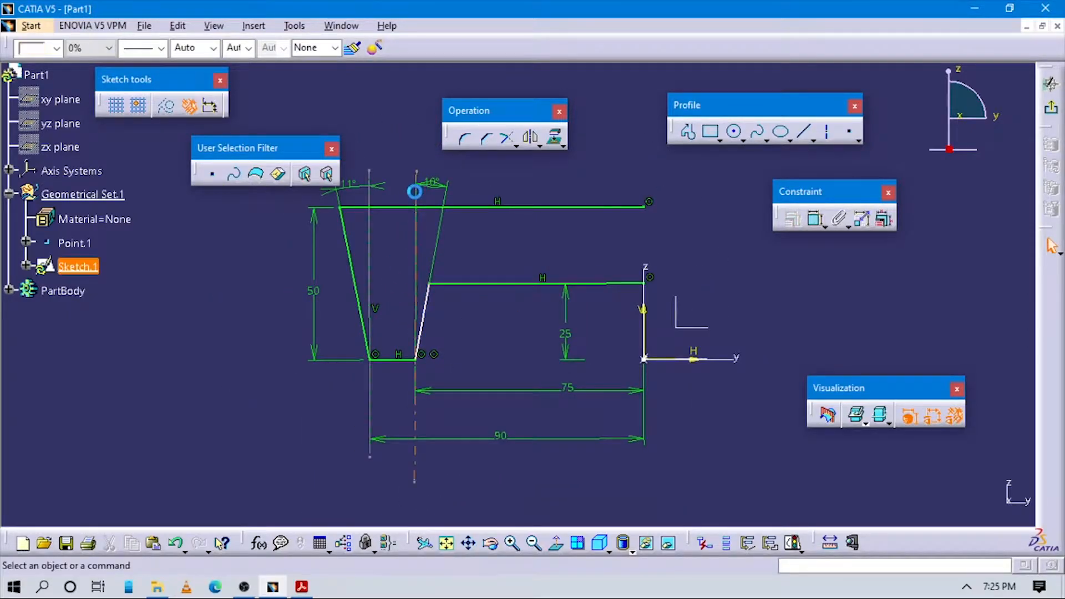
{"action": "right_click", "coordinate": [417, 193]}
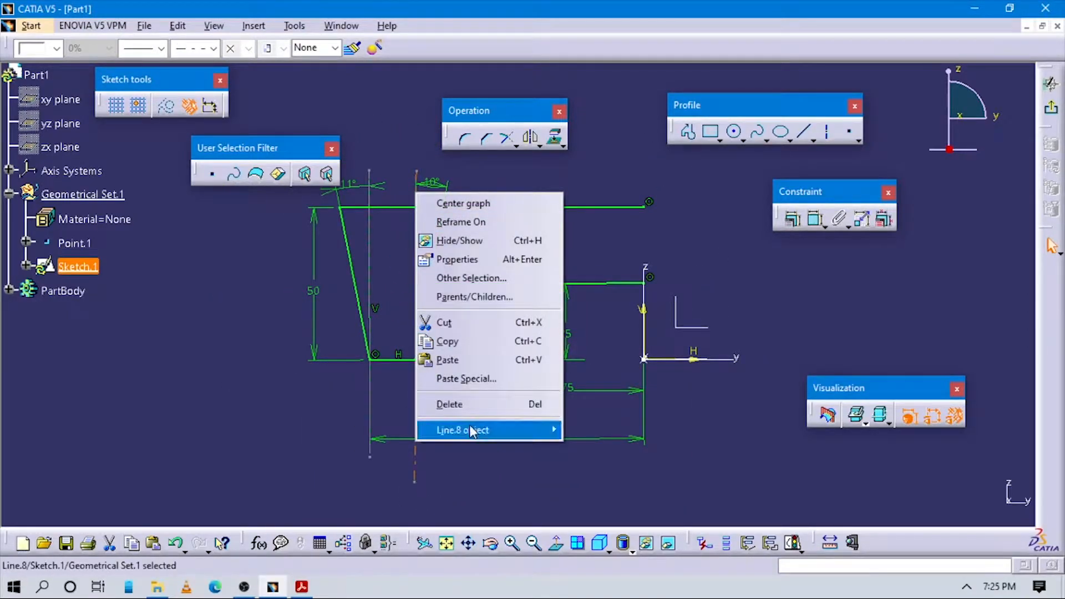
{"action": "mouse_move", "coordinate": [469, 424]}
{"action": "left_click", "coordinate": [597, 492]}
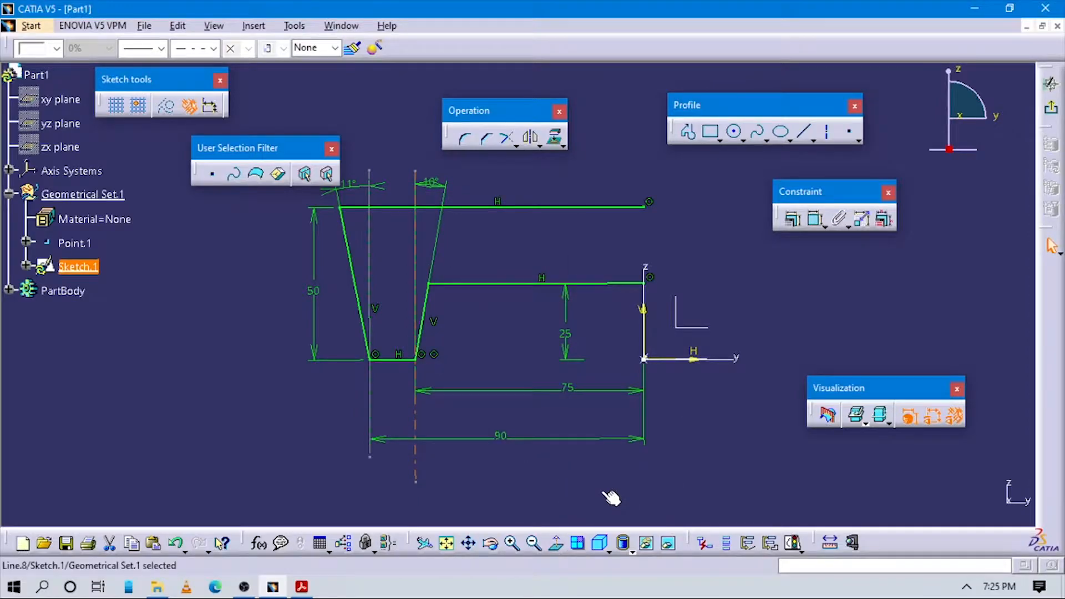
{"action": "left_click", "coordinate": [711, 289]}
- Apply a vertical constraint to the reference line at the leg's outer edge
{"action": "left_click", "coordinate": [368, 246]}
{"action": "right_click", "coordinate": [367, 242]}
{"action": "mouse_move", "coordinate": [432, 482]}
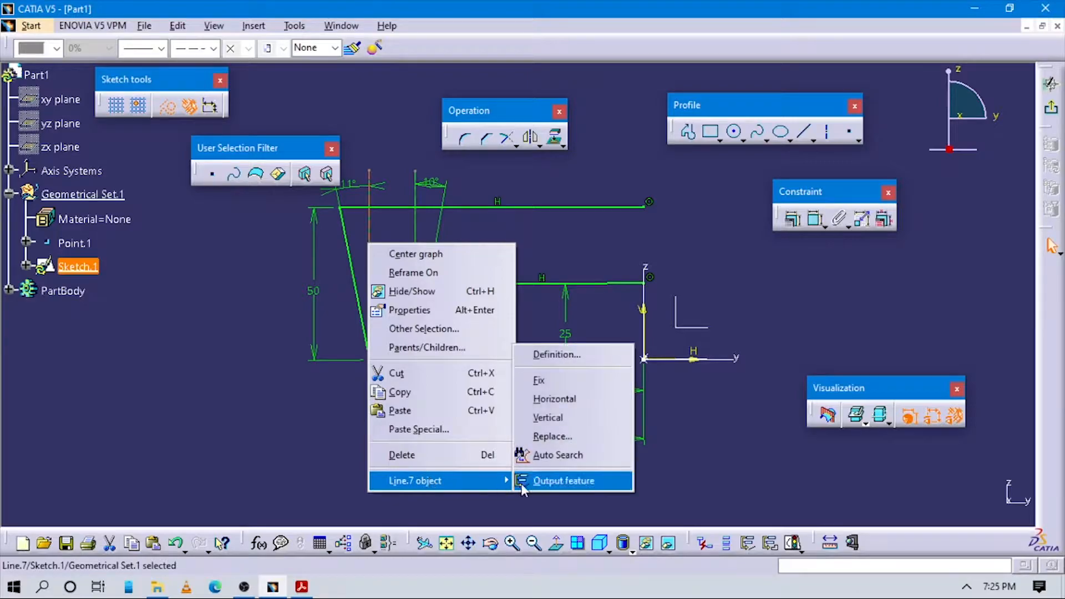
{"action": "left_click", "coordinate": [554, 419]}
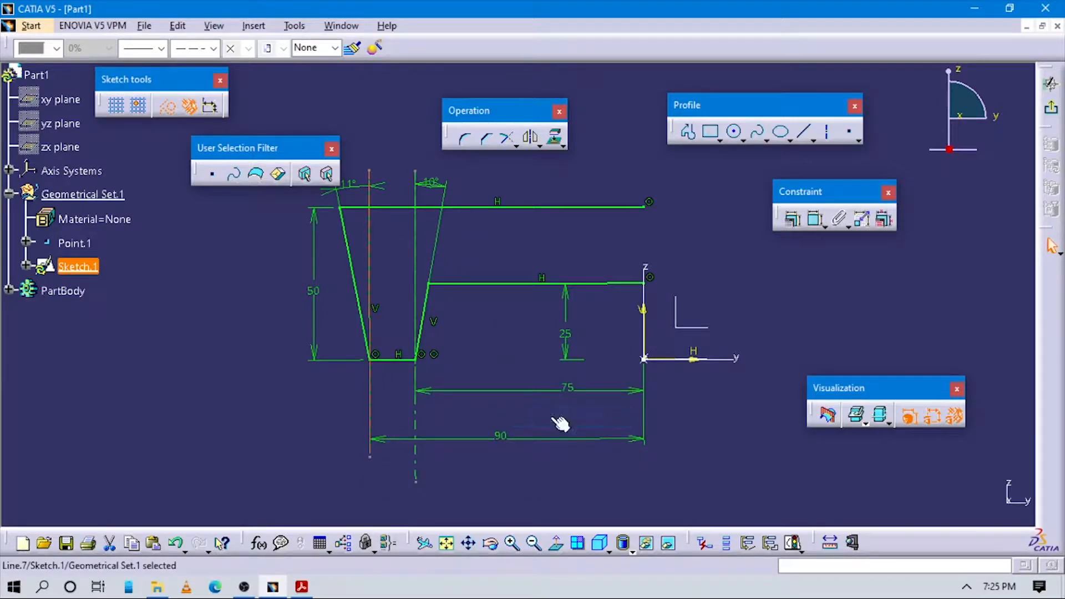
{"action": "left_click", "coordinate": [723, 286]}
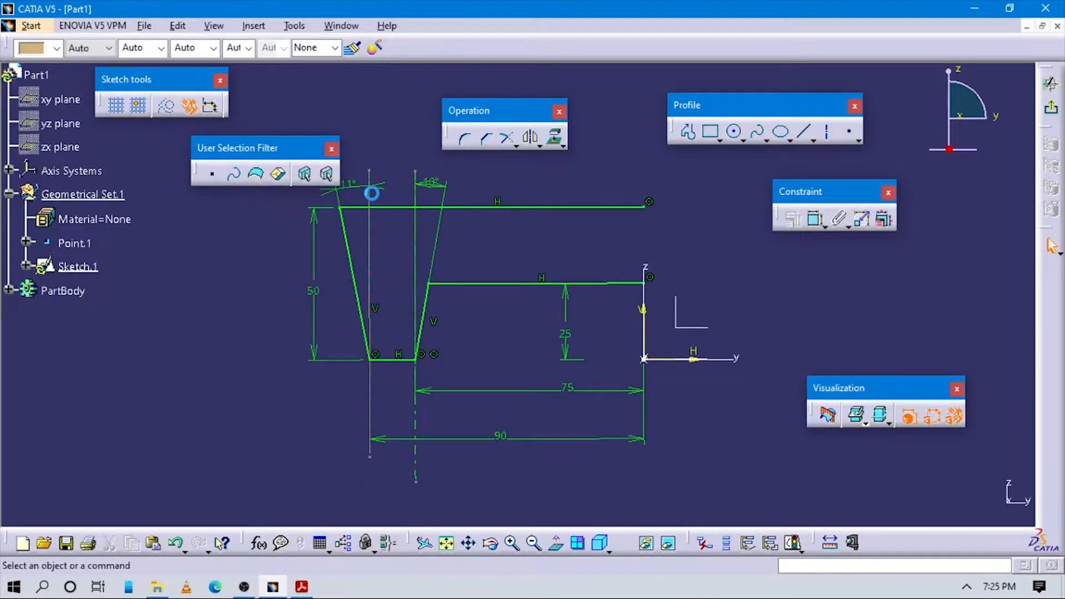
- Pull on the two vertical reference lines to test whether they can still move
{"action": "left_click", "coordinate": [369, 194]}
{"action": "left_click_drag", "start_coordinate": [373, 200], "coordinate": [378, 167]}
{"action": "middle_click_drag", "start_coordinate": [417, 363], "coordinate": [451, 386]}
{"action": "left_click_drag", "start_coordinate": [426, 232], "coordinate": [425, 228]}
{"action": "left_click", "coordinate": [455, 497]}
{"action": "mouse_move", "coordinate": [455, 497]}
{"action": "middle_mouse_down"}
{"action": "mouse_move", "coordinate": [512, 427]}
{"action": "mouse_move", "coordinate": [506, 349]}
{"action": "mouse_move", "coordinate": [653, 273]}
{"action": "middle_mouse_up"}
- Make the outer vertical reference line coincident with the outer bottom corner of the leg
{"action": "left_click", "coordinate": [815, 220]}
{"action": "left_click", "coordinate": [814, 221]}
{"action": "left_click", "coordinate": [396, 358]}
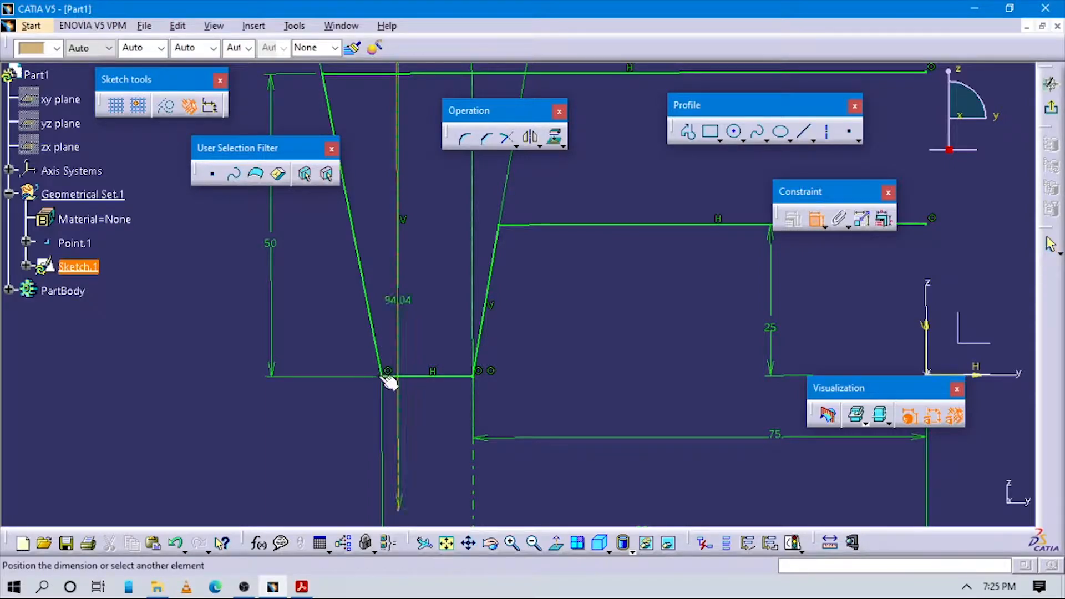
{"action": "left_click", "coordinate": [388, 371]}
{"action": "right_click", "coordinate": [415, 436]}
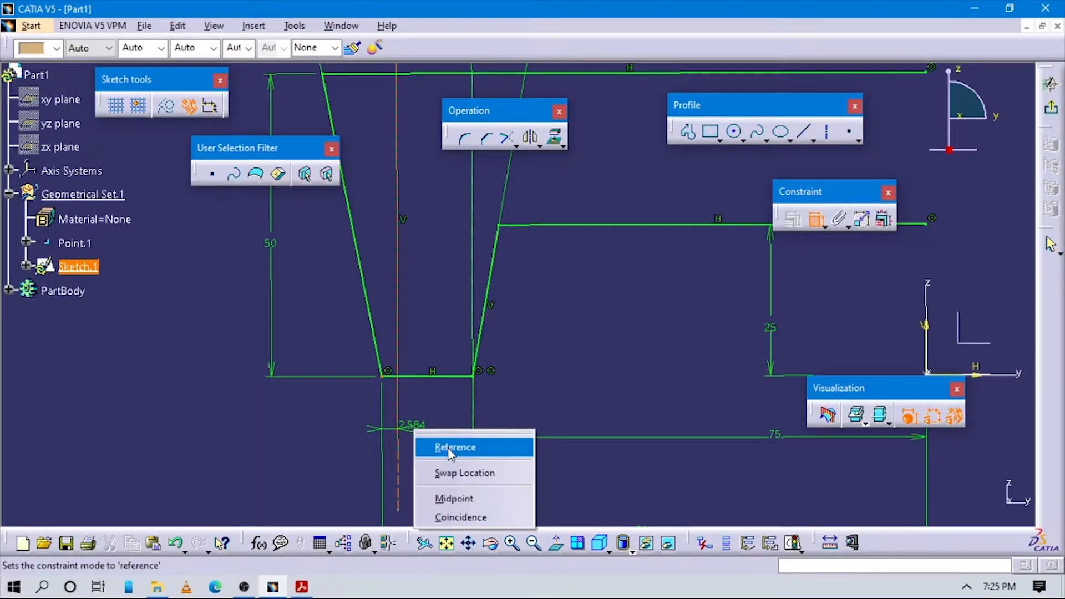
{"action": "left_click", "coordinate": [447, 494]}
{"action": "mouse_move", "coordinate": [578, 396]}
{"action": "middle_mouse_down"}
{"action": "mouse_move", "coordinate": [599, 450]}
{"action": "mouse_move", "coordinate": [535, 407]}
{"action": "middle_mouse_up"}
{"action": "left_click", "coordinate": [600, 448]}
{"action": "left_click", "coordinate": [599, 451]}
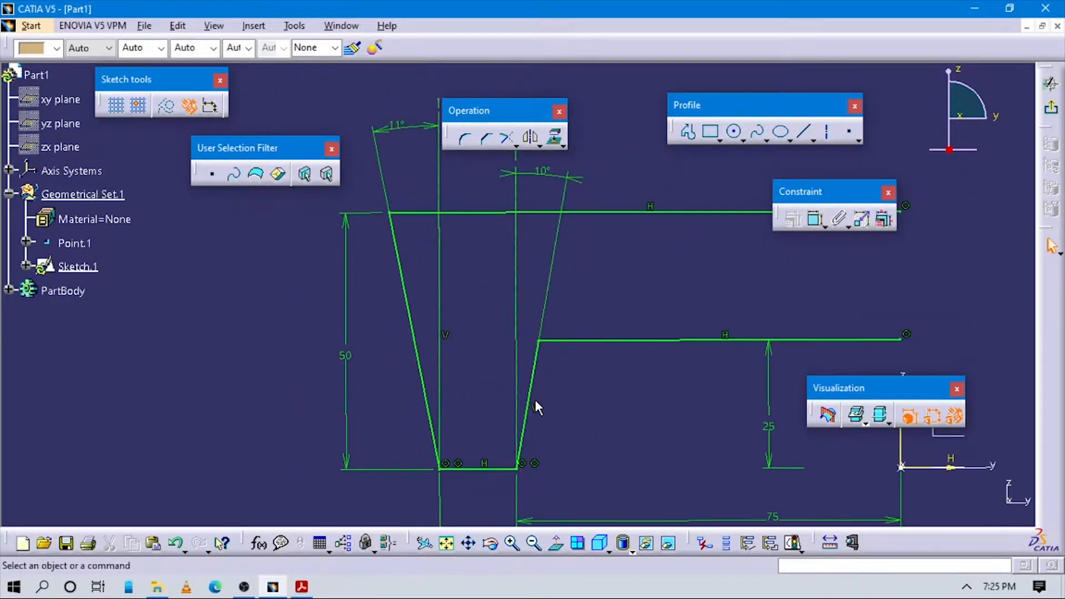
- Test the inner and outer reference lines again by pulling on each of them
{"action": "left_click", "coordinate": [515, 187]}
{"action": "left_click_drag", "start_coordinate": [499, 188], "coordinate": [503, 184]}
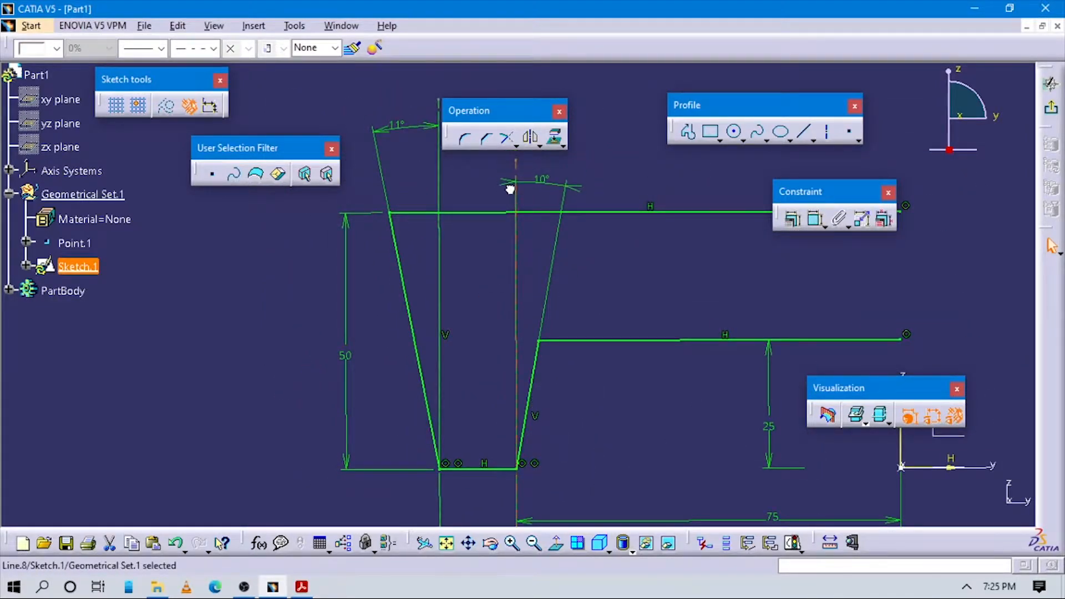
{"action": "left_click", "coordinate": [440, 175]}
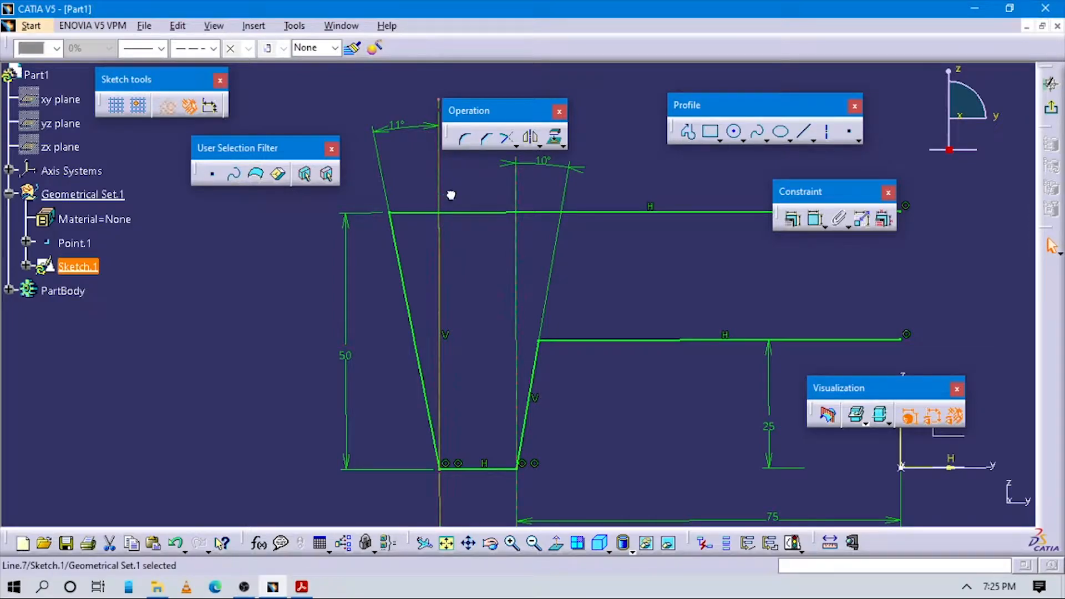
{"action": "mouse_move", "coordinate": [611, 326]}
{"action": "middle_mouse_down"}
{"action": "mouse_move", "coordinate": [625, 435]}
{"action": "mouse_move", "coordinate": [580, 390]}
{"action": "mouse_move", "coordinate": [580, 358]}
{"action": "mouse_move", "coordinate": [585, 370]}
{"action": "middle_mouse_up"}
{"action": "left_click", "coordinate": [577, 382]}
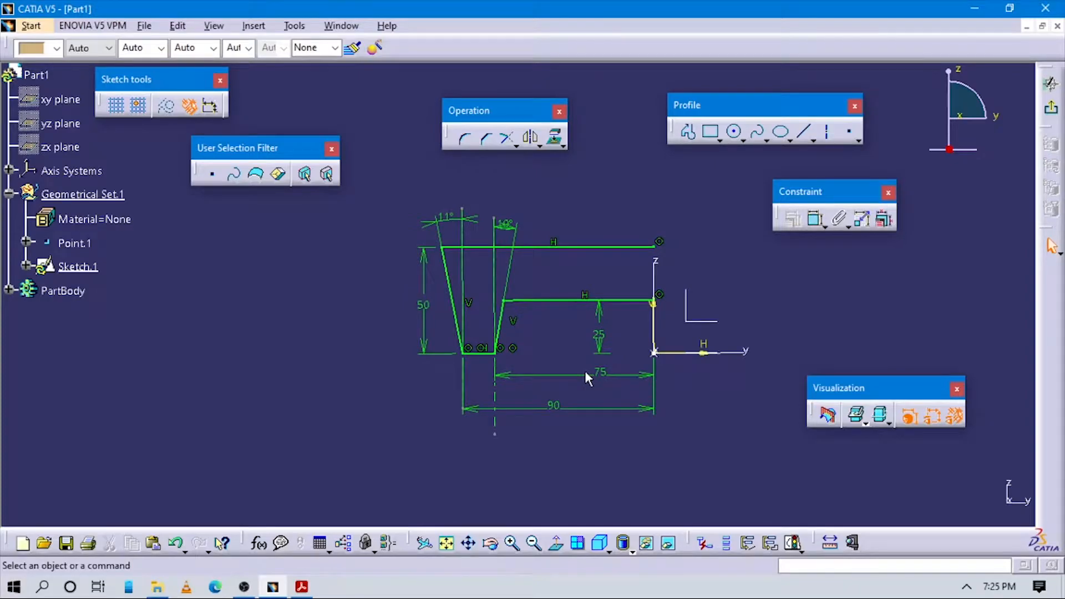
- Mirror the entire half profile, including its reference lines, about the sketch's vertical V axis
{"action": "mouse_move", "coordinate": [577, 315]}
{"action": "middle_mouse_down"}
{"action": "mouse_move", "coordinate": [552, 336]}
{"action": "mouse_move", "coordinate": [592, 318]}
{"action": "mouse_move", "coordinate": [589, 331]}
{"action": "middle_mouse_up"}
{"action": "mouse_move", "coordinate": [380, 142]}
{"action": "left_mouse_down"}
{"action": "mouse_move", "coordinate": [501, 375]}
{"action": "mouse_move", "coordinate": [641, 441]}
{"action": "left_mouse_up"}
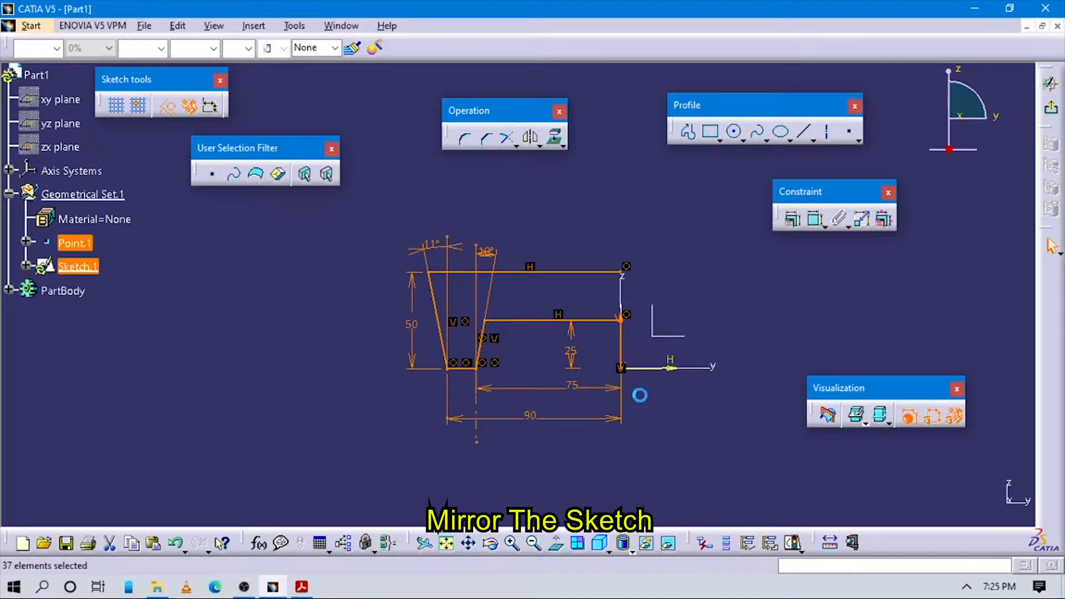
{"action": "left_click", "coordinate": [532, 140]}
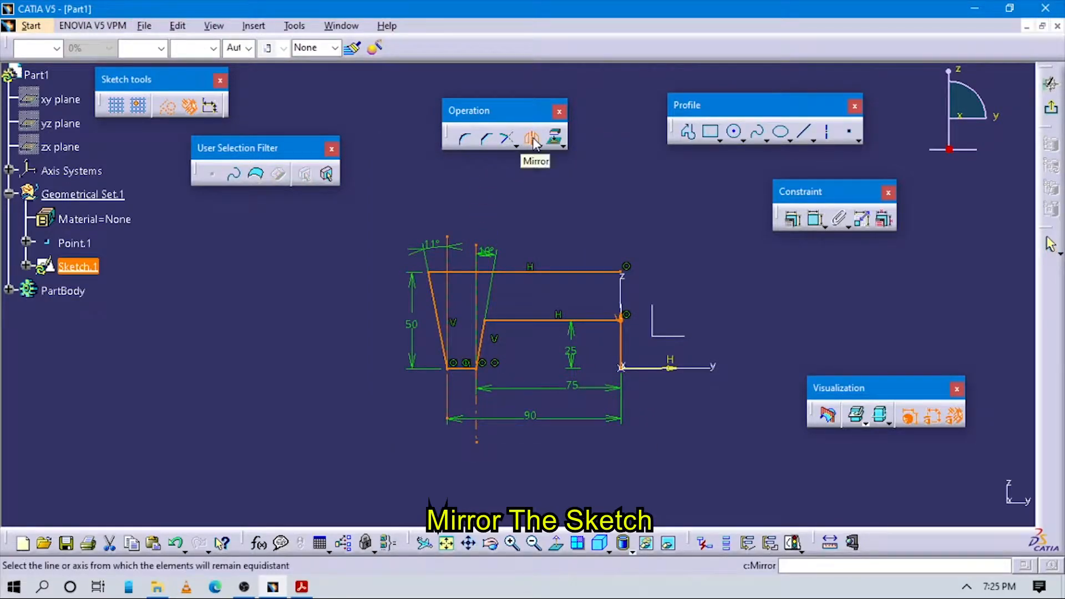
{"action": "left_click", "coordinate": [620, 332]}
{"action": "middle_click_drag", "start_coordinate": [673, 344], "coordinate": [559, 346]}
{"action": "mouse_move", "coordinate": [603, 246]}
{"action": "middle_mouse_down"}
{"action": "mouse_move", "coordinate": [604, 271]}
{"action": "mouse_move", "coordinate": [591, 246]}
{"action": "middle_mouse_up"}
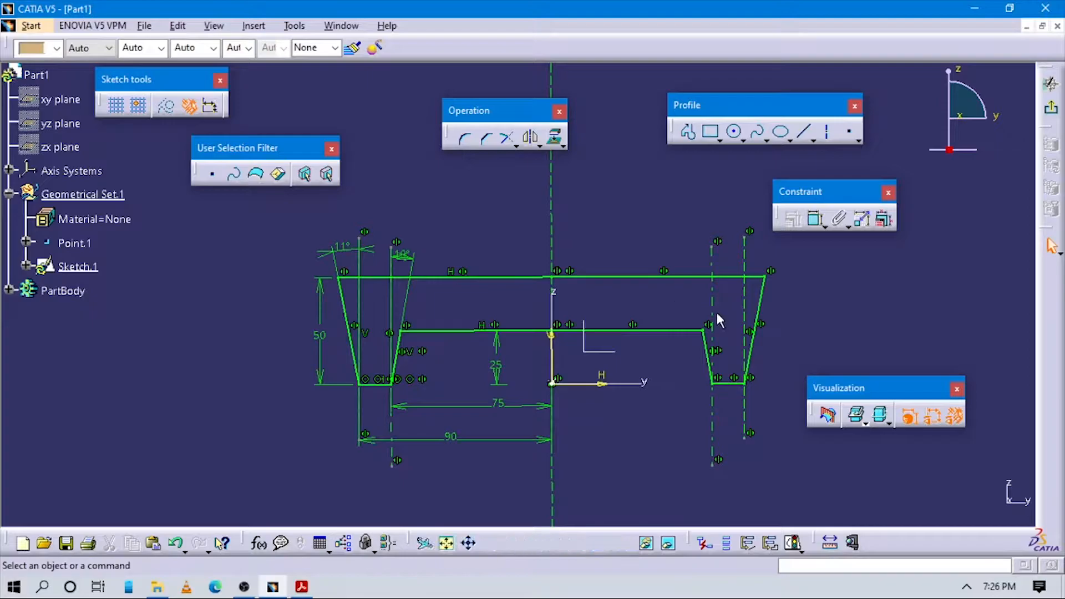
- Check the sketch solving status and dimension the lengths of the inner and outer reference lines in the mirrored leg
{"action": "left_click", "coordinate": [793, 542]}
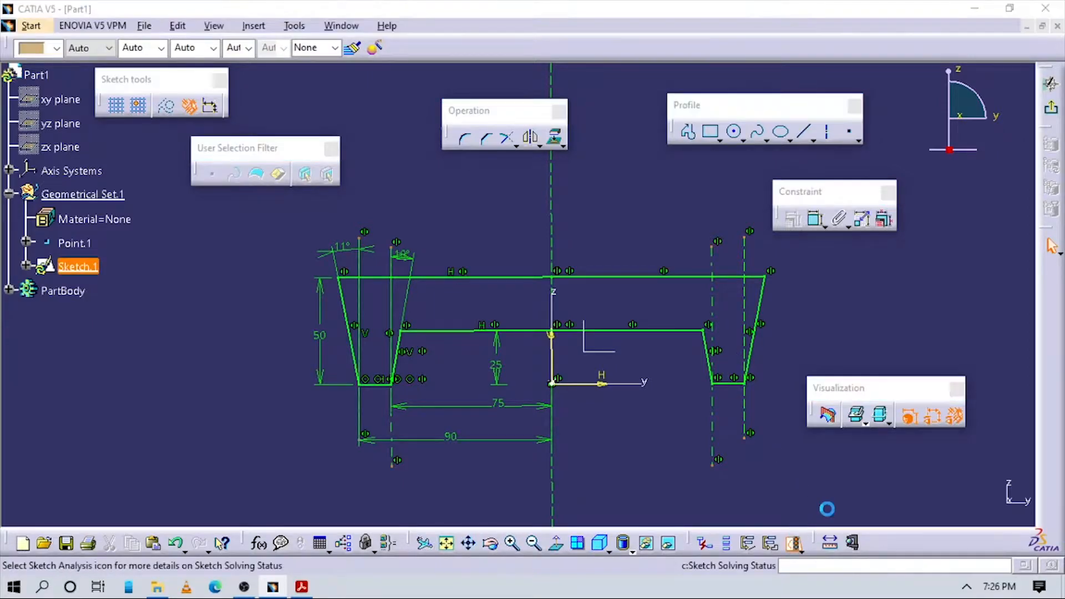
{"action": "left_click", "coordinate": [993, 402]}
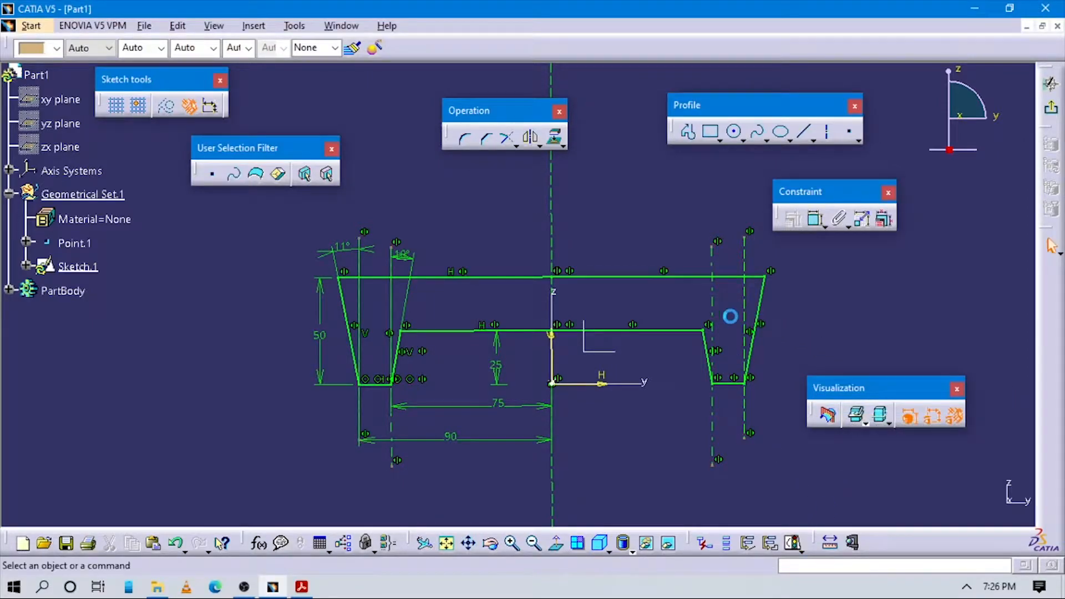
{"action": "left_click", "coordinate": [814, 219]}
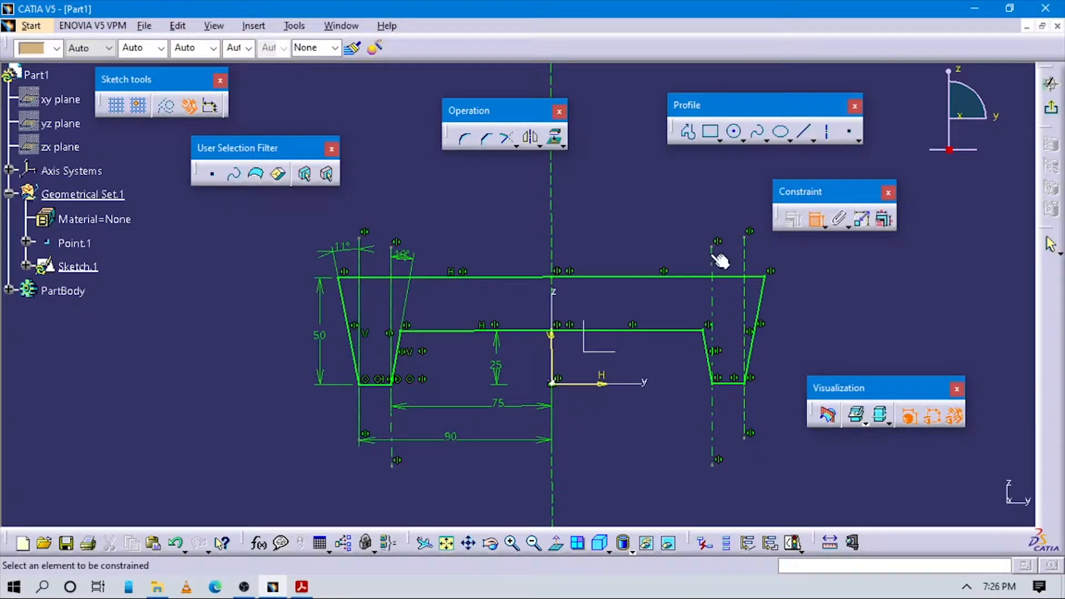
{"action": "left_click", "coordinate": [712, 263]}
{"action": "left_click", "coordinate": [670, 232]}
{"action": "left_click", "coordinate": [812, 222]}
{"action": "left_click", "coordinate": [744, 257]}
{"action": "left_click", "coordinate": [710, 229]}
- Try dimensioning the length of the original leg's inner reference line, and delete that redundant dimension
{"action": "left_click", "coordinate": [816, 220]}
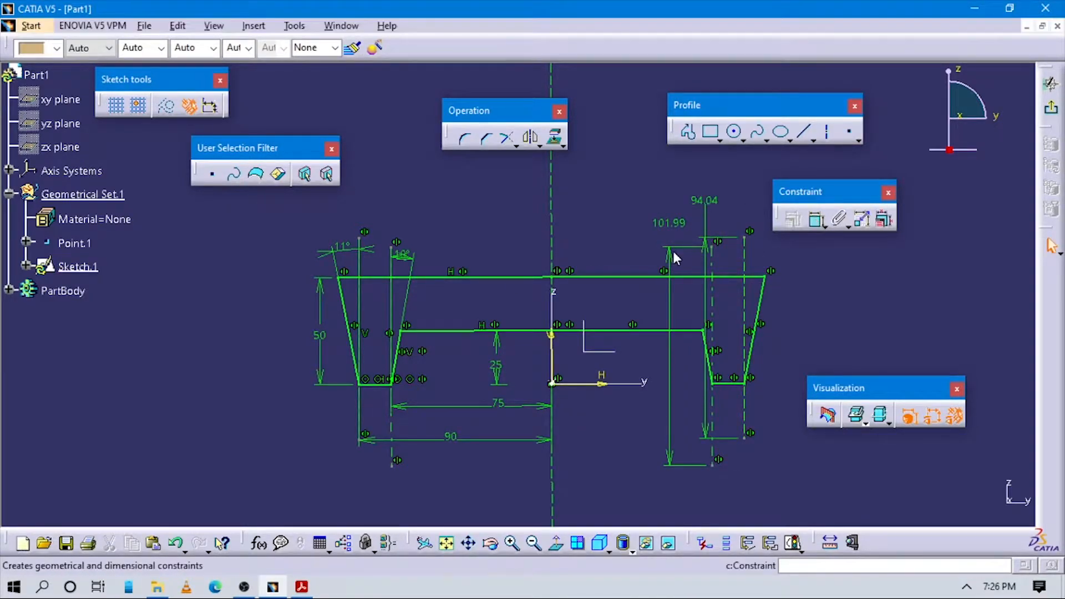
{"action": "left_click", "coordinate": [398, 269]}
{"action": "left_click", "coordinate": [441, 242]}
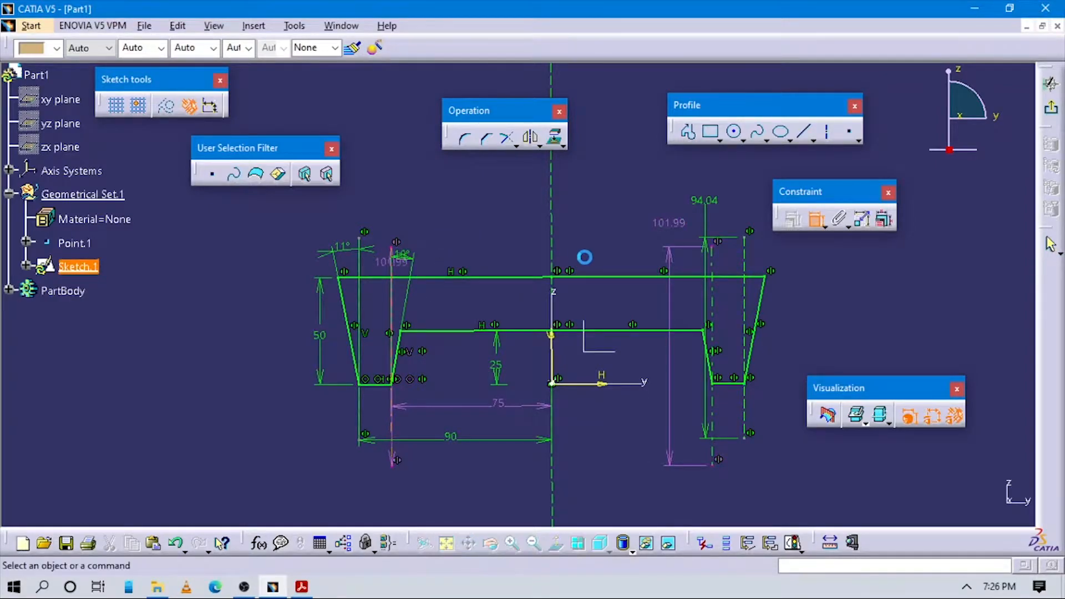
{"action": "left_click", "coordinate": [451, 228]}
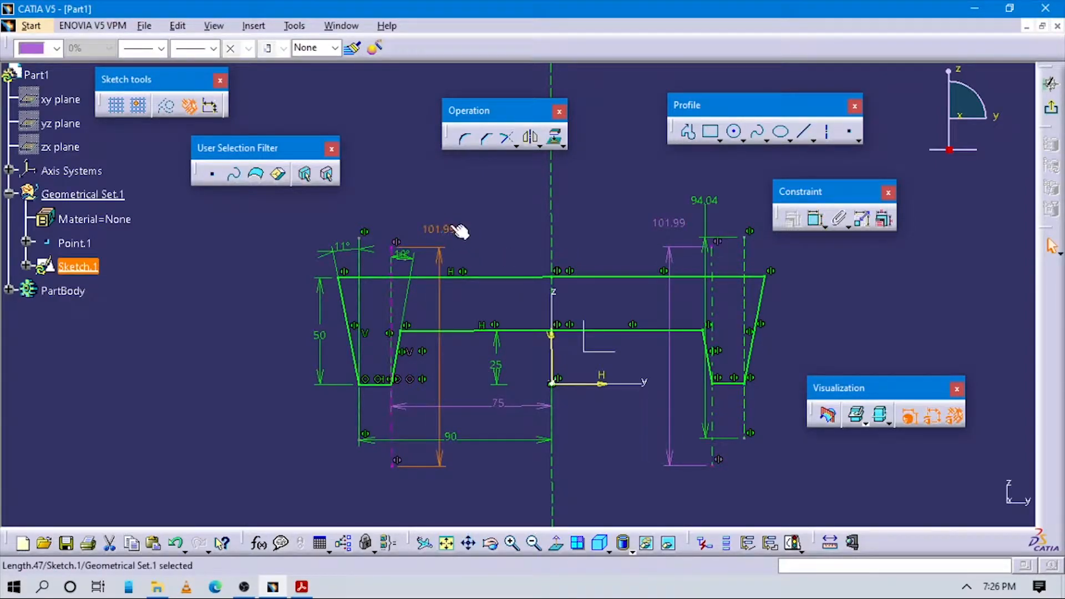
{"action": "key", "text": "Delete"}
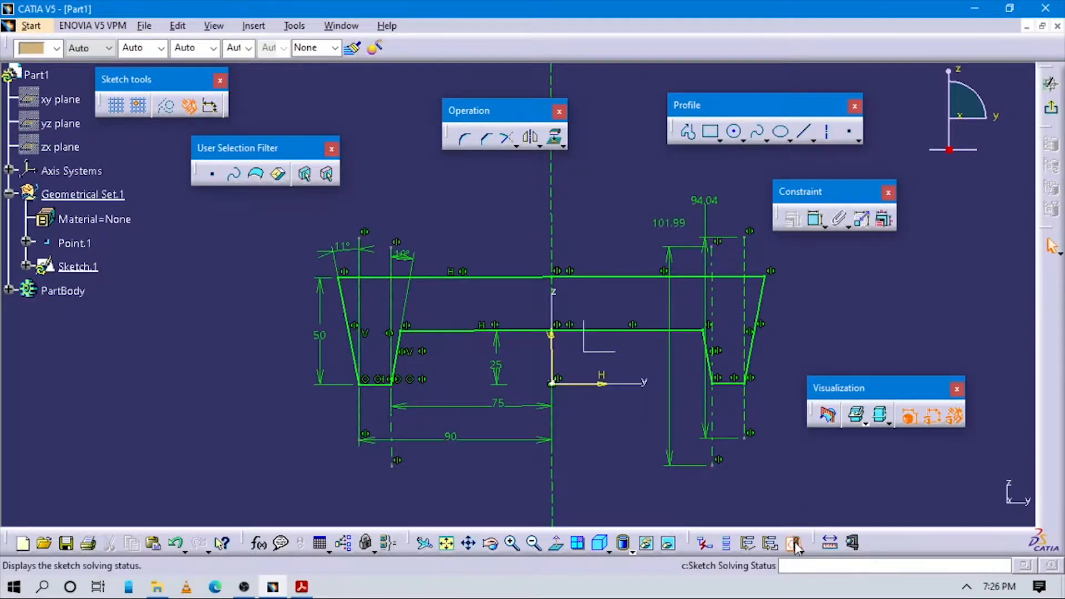
- Recheck the solving status of the mirrored sketch and look over the whole profile
{"action": "left_click", "coordinate": [793, 543]}
{"action": "left_click", "coordinate": [994, 401]}
{"action": "mouse_move", "coordinate": [709, 455]}
{"action": "middle_mouse_down"}
{"action": "mouse_move", "coordinate": [671, 482]}
{"action": "mouse_move", "coordinate": [663, 382]}
{"action": "mouse_move", "coordinate": [652, 404]}
{"action": "middle_mouse_up"}
{"action": "middle_click_drag", "start_coordinate": [643, 365], "coordinate": [648, 387]}
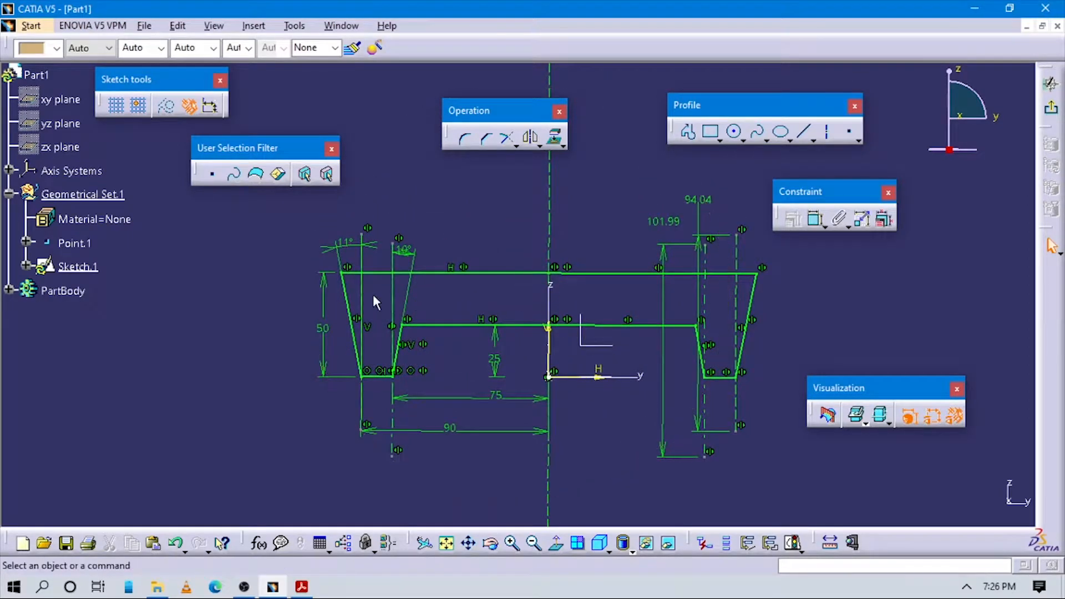
- Exit the base profile sketch and define PartBody as the active work object
{"action": "left_click", "coordinate": [1051, 106]}
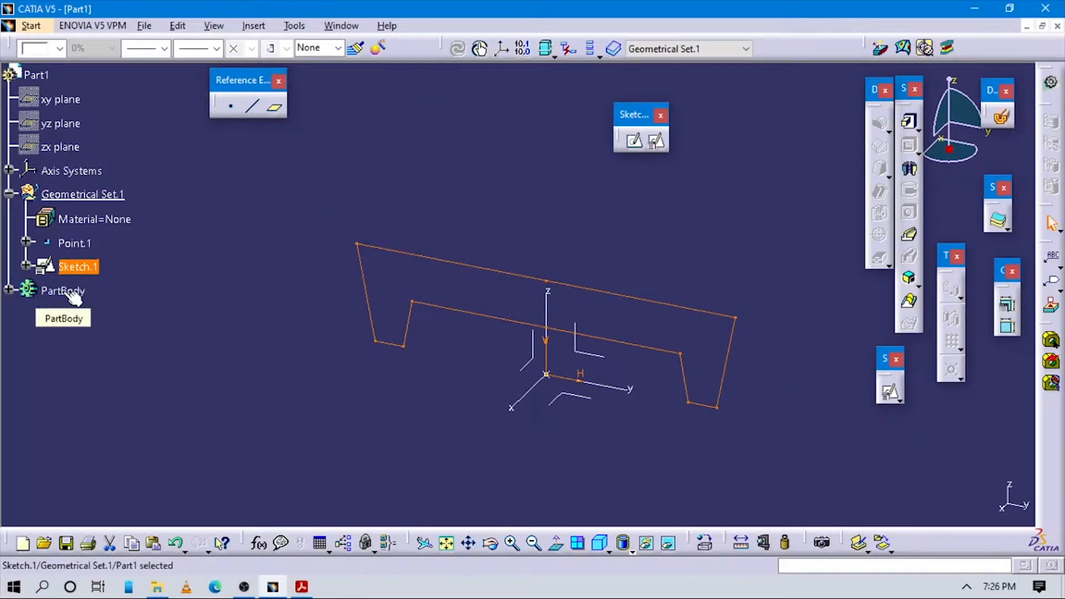
{"action": "left_click", "coordinate": [477, 207]}
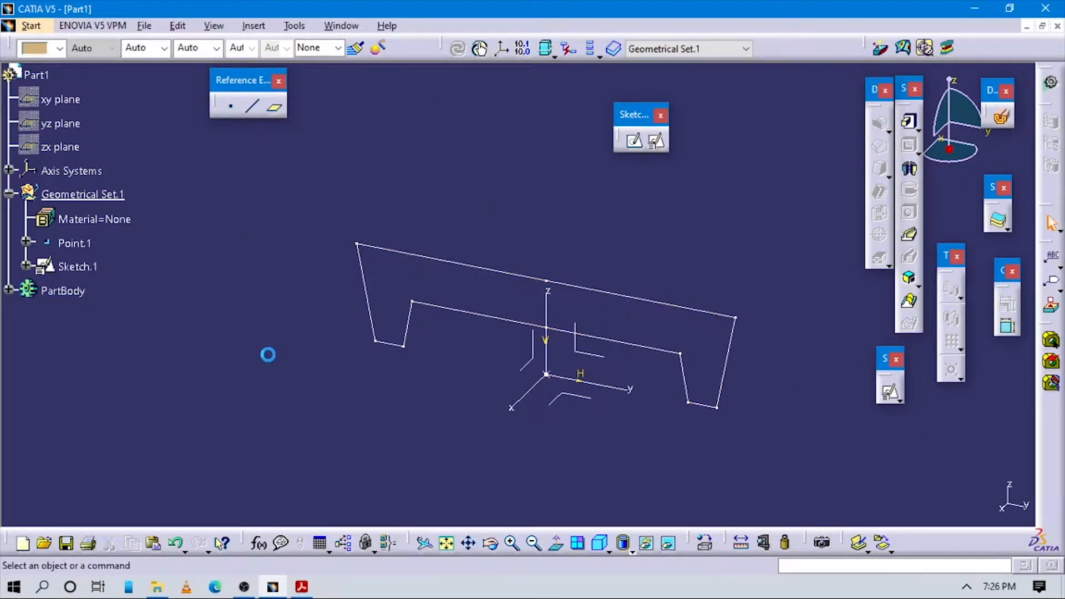
{"action": "right_click", "coordinate": [72, 290]}
{"action": "left_click", "coordinate": [119, 368]}
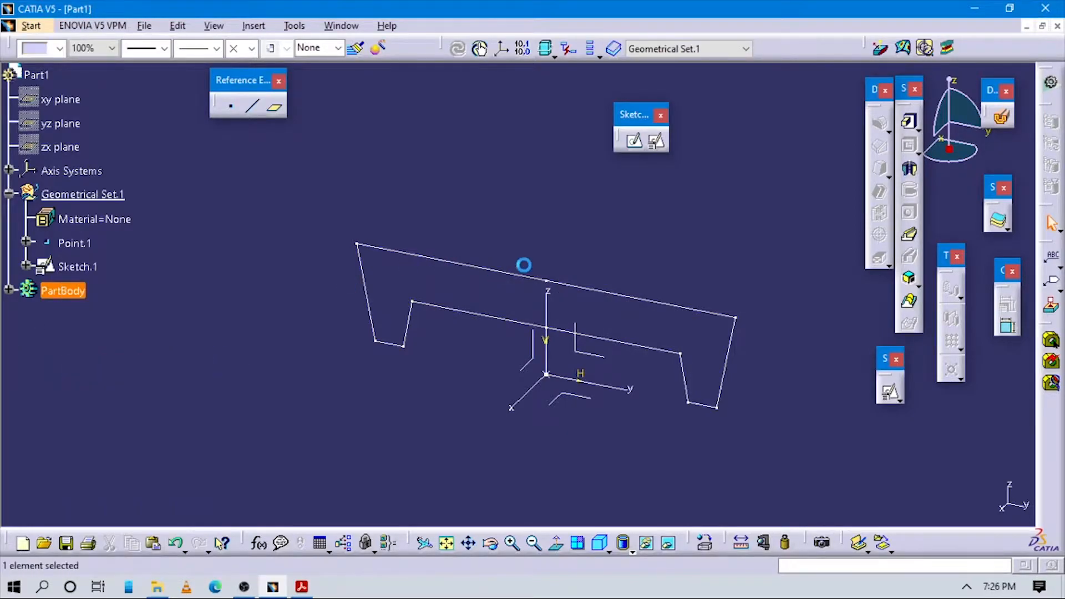
{"action": "mouse_move", "coordinate": [678, 277]}
{"action": "middle_mouse_down"}
{"action": "mouse_move", "coordinate": [630, 290]}
{"action": "mouse_move", "coordinate": [536, 288]}
{"action": "middle_mouse_up"}
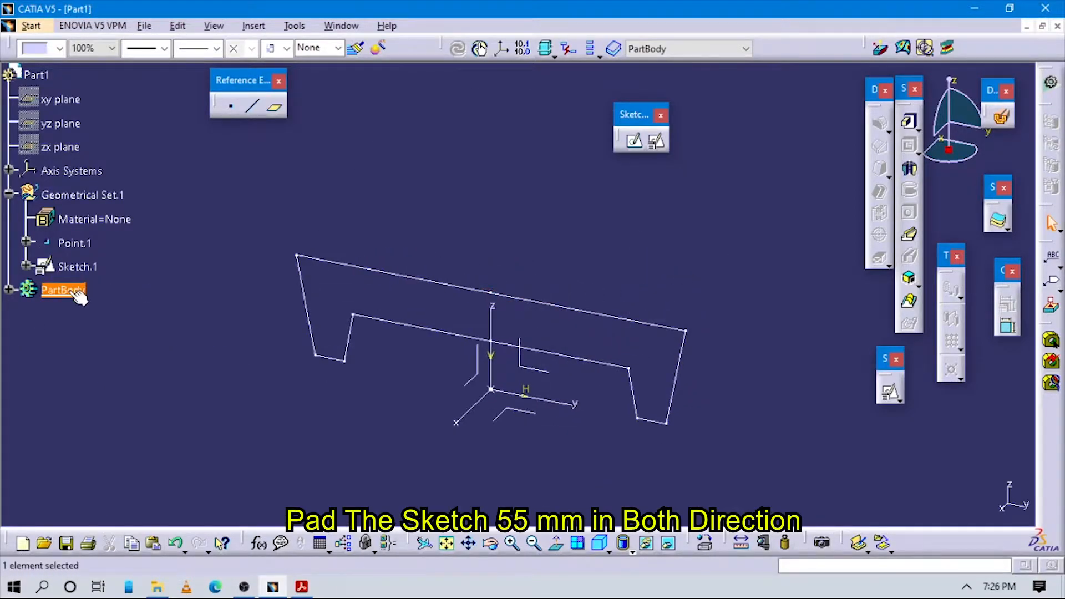
- Pad the two-legged base profile sketch by 55 mm with mirrored extent, checking the depth in the PDF drawing
{"action": "left_click", "coordinate": [908, 121]}
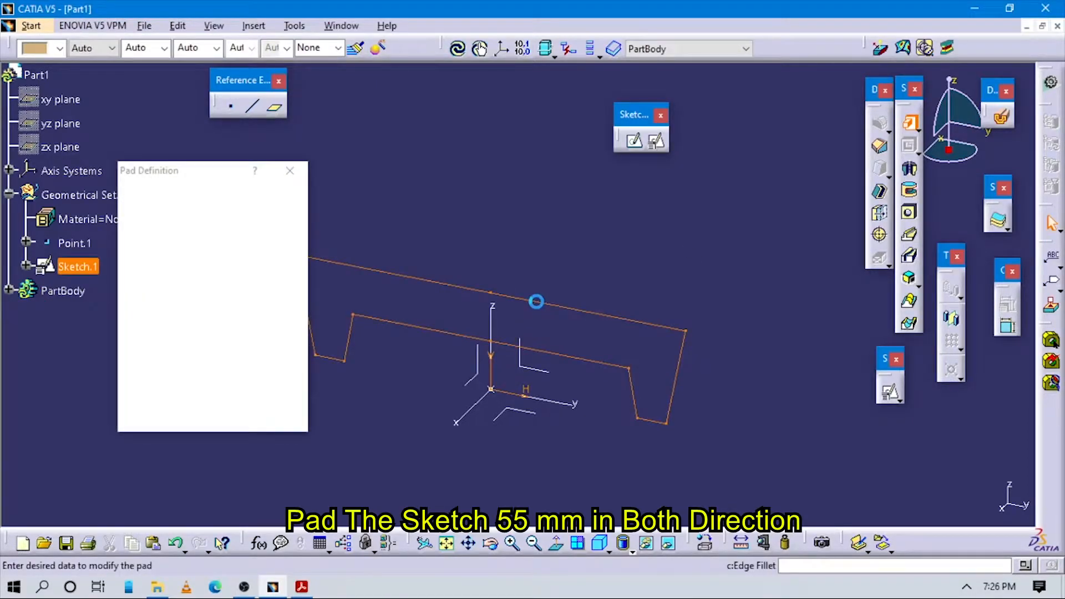
{"action": "left_click", "coordinate": [159, 345]}
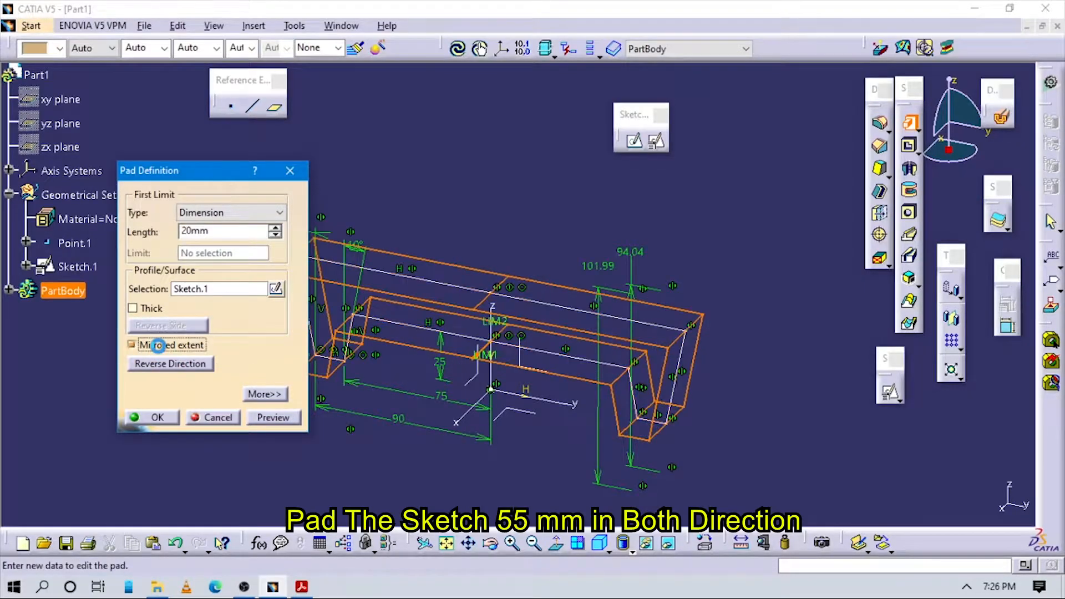
{"action": "key", "text": "alt+Tab"}
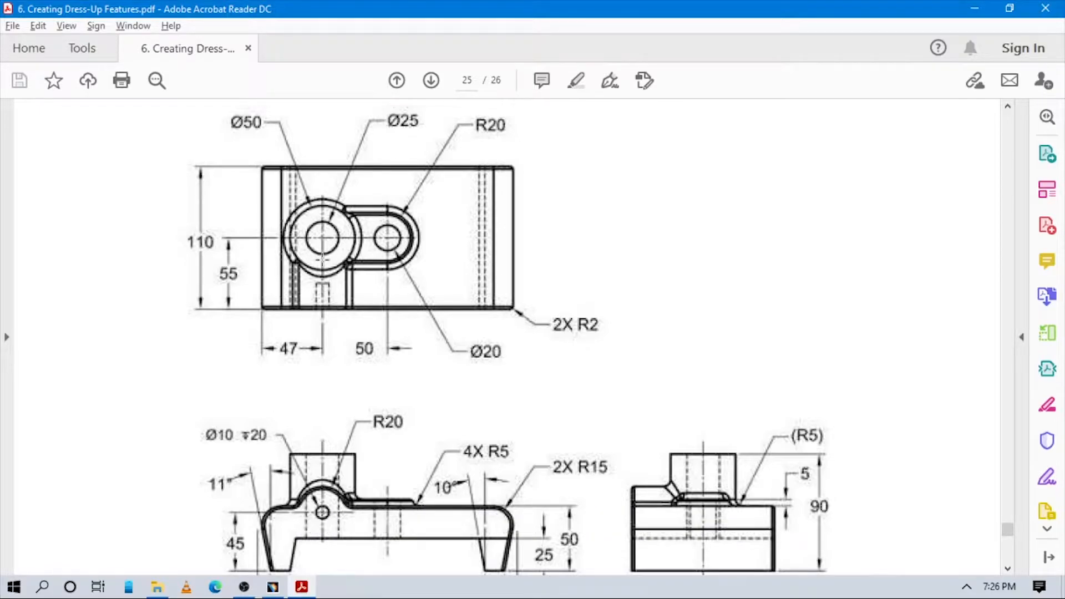
{"action": "key", "text": "alt+Tab"}
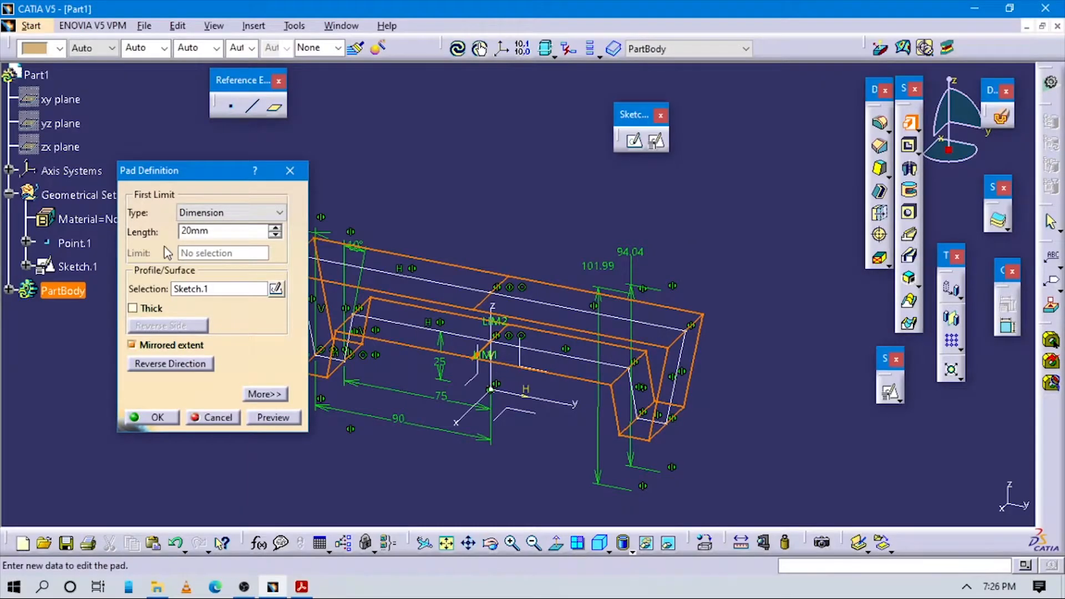
{"action": "double_click", "coordinate": [195, 230]}
{"action": "type", "text": "1"}
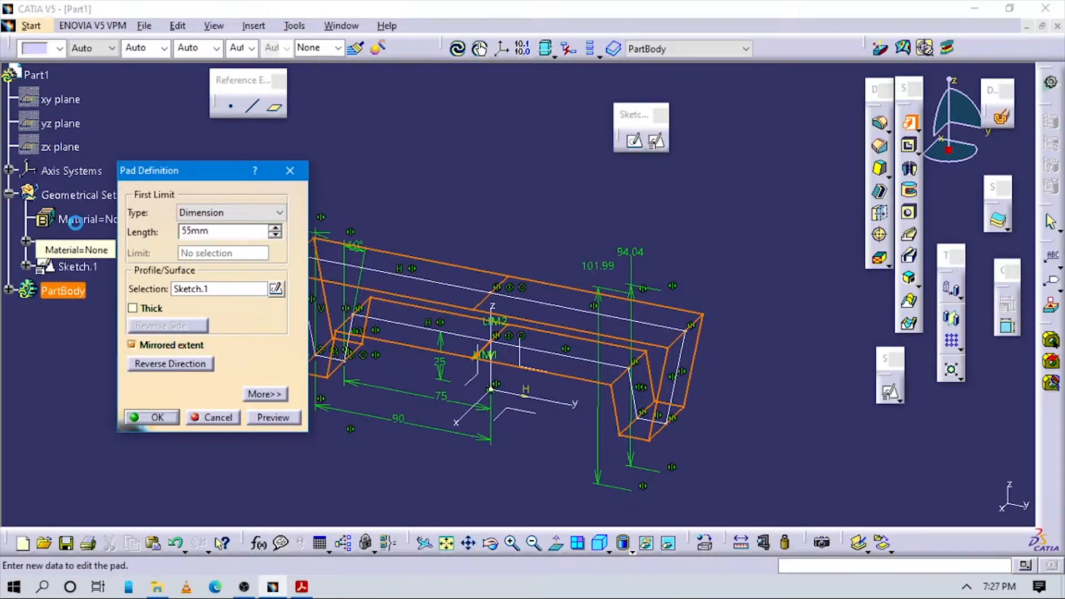
{"action": "key", "text": "Return"}
{"action": "mouse_move", "coordinate": [534, 310]}
{"action": "middle_mouse_down"}
{"action": "mouse_move", "coordinate": [492, 329]}
{"action": "mouse_move", "coordinate": [460, 371]}
{"action": "middle_mouse_up"}
{"action": "left_click", "coordinate": [623, 251]}
{"action": "mouse_move", "coordinate": [376, 394]}
{"action": "middle_mouse_down"}
{"action": "mouse_move", "coordinate": [538, 284]}
{"action": "mouse_move", "coordinate": [587, 306]}
{"action": "mouse_move", "coordinate": [471, 337]}
{"action": "mouse_move", "coordinate": [485, 361]}
{"action": "middle_mouse_up"}
- Examine the boss, hole and overall dimensions in the Exercise 2 views of the PDF drawing
{"action": "key", "text": "alt+Tab"}
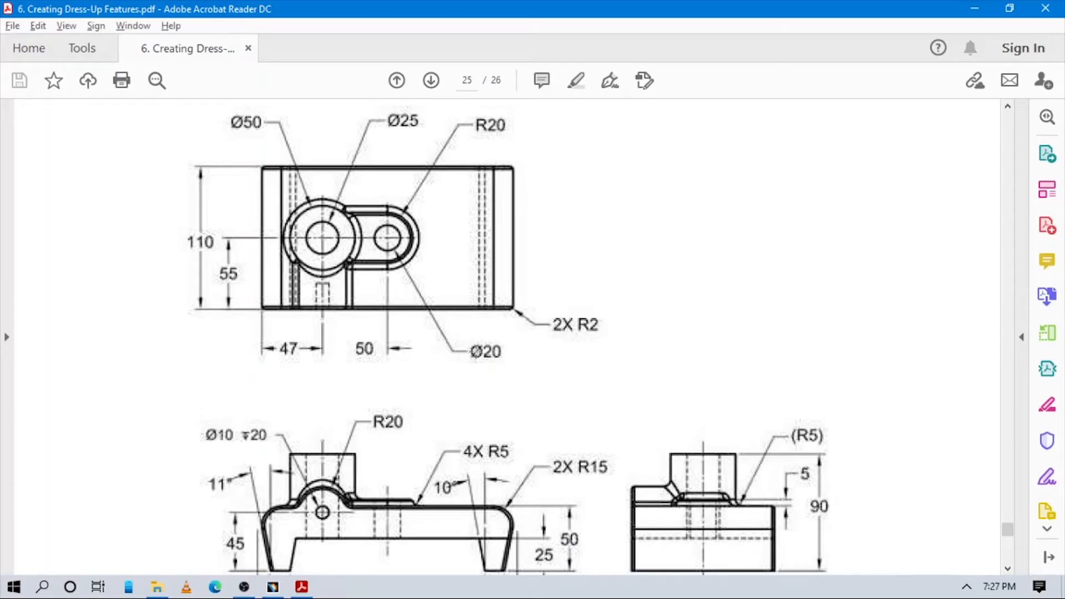
{"action": "scroll", "coordinate": [505, 307], "scroll_direction": "down", "scroll_amount": 5}
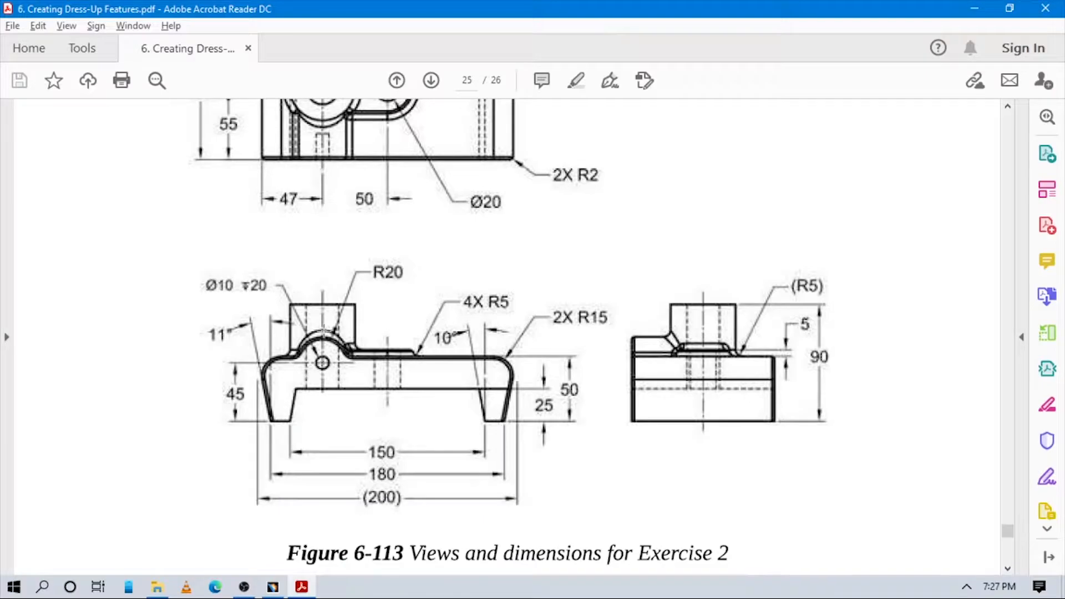
{"action": "scroll", "coordinate": [456, 355], "scroll_direction": "up", "scroll_amount": 3}
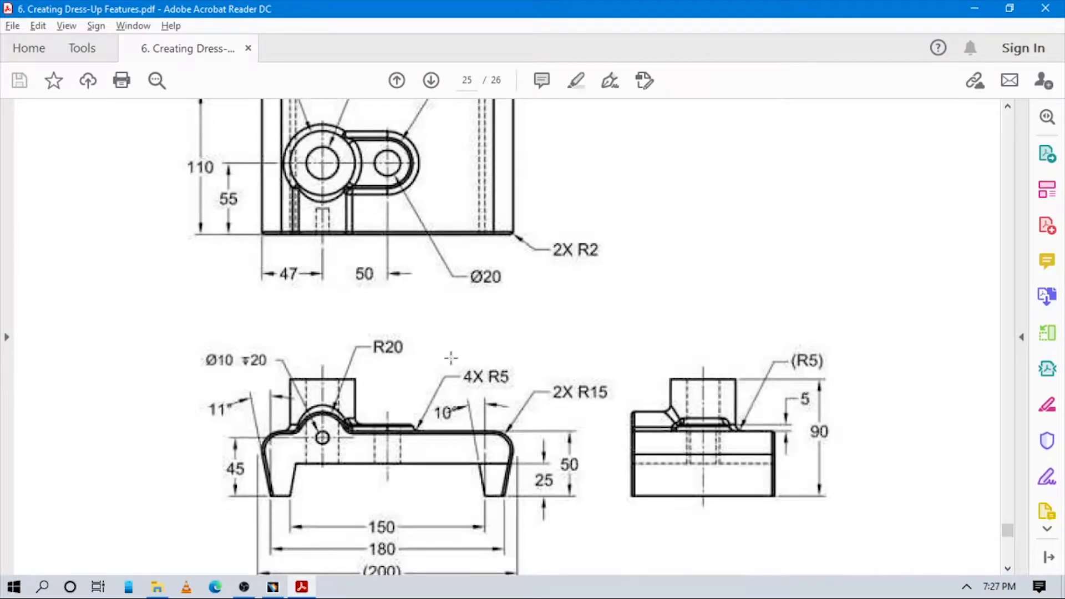
{"action": "scroll", "coordinate": [451, 358], "scroll_direction": "up", "scroll_amount": 5}
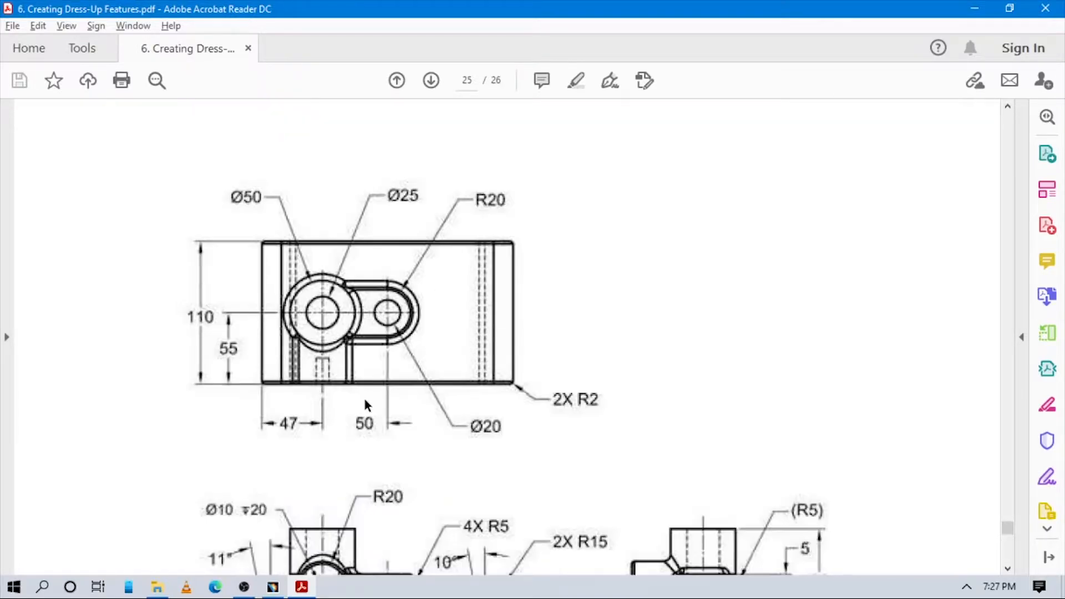
{"action": "scroll", "coordinate": [410, 386], "scroll_direction": "down", "scroll_amount": 5}
{"action": "scroll", "coordinate": [421, 383], "scroll_direction": "up", "scroll_amount": 5}
{"action": "scroll", "coordinate": [378, 350], "scroll_direction": "down", "scroll_amount": 3}
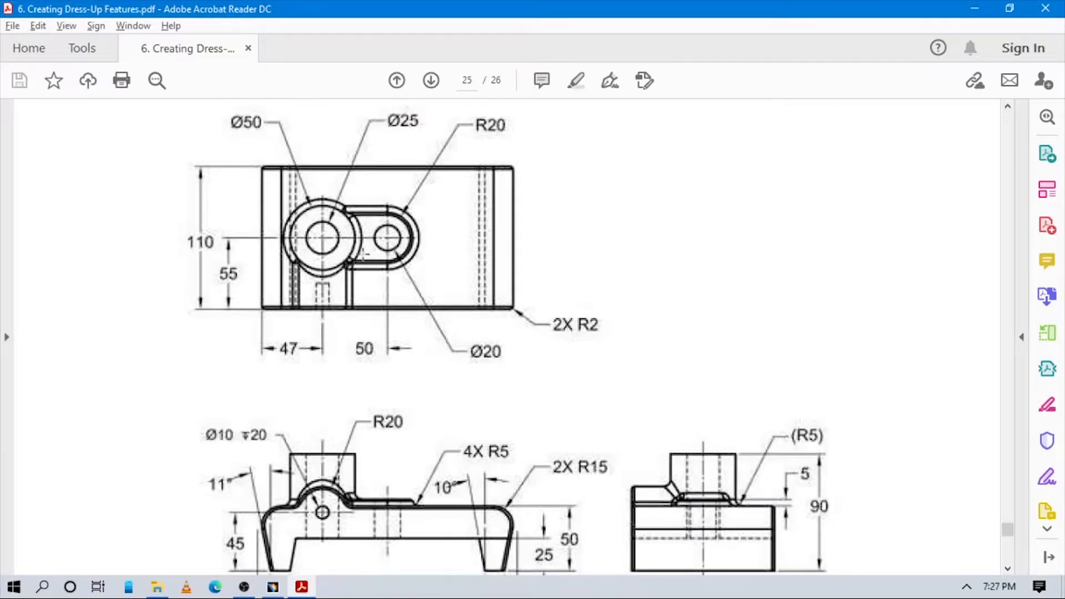
{"action": "key", "text": "alt+Tab"}
- Start a positioned sketch on the axis system's XY plane with its origin at the projection of Point.1
{"action": "left_click", "coordinate": [658, 143]}
{"action": "left_click", "coordinate": [492, 388]}
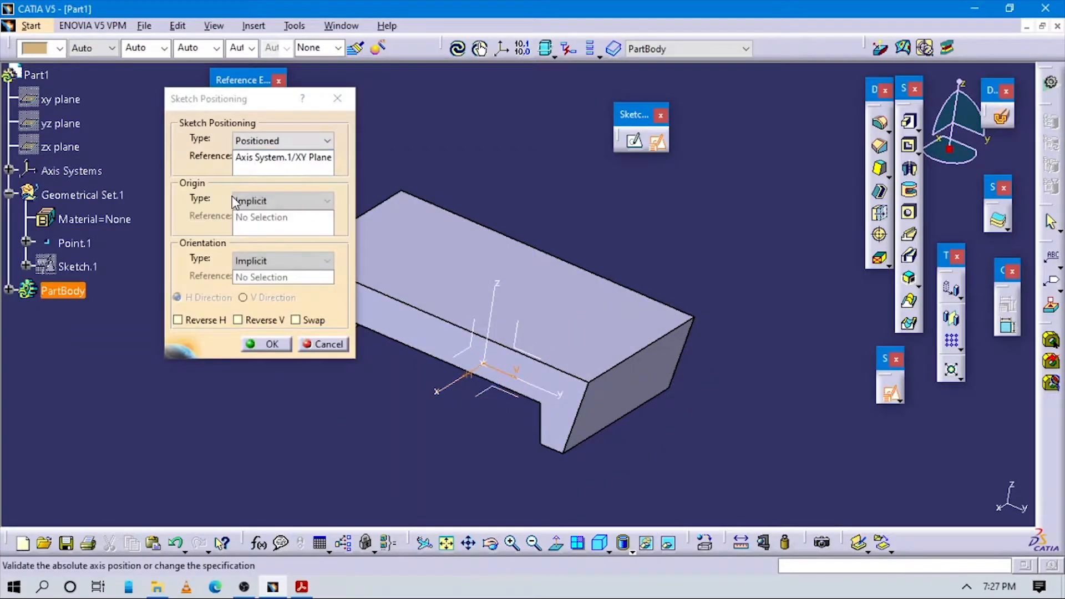
{"action": "left_click", "coordinate": [234, 202]}
{"action": "left_click", "coordinate": [256, 228]}
{"action": "left_click", "coordinate": [254, 200]}
{"action": "left_click", "coordinate": [261, 238]}
{"action": "left_click", "coordinate": [74, 243]}
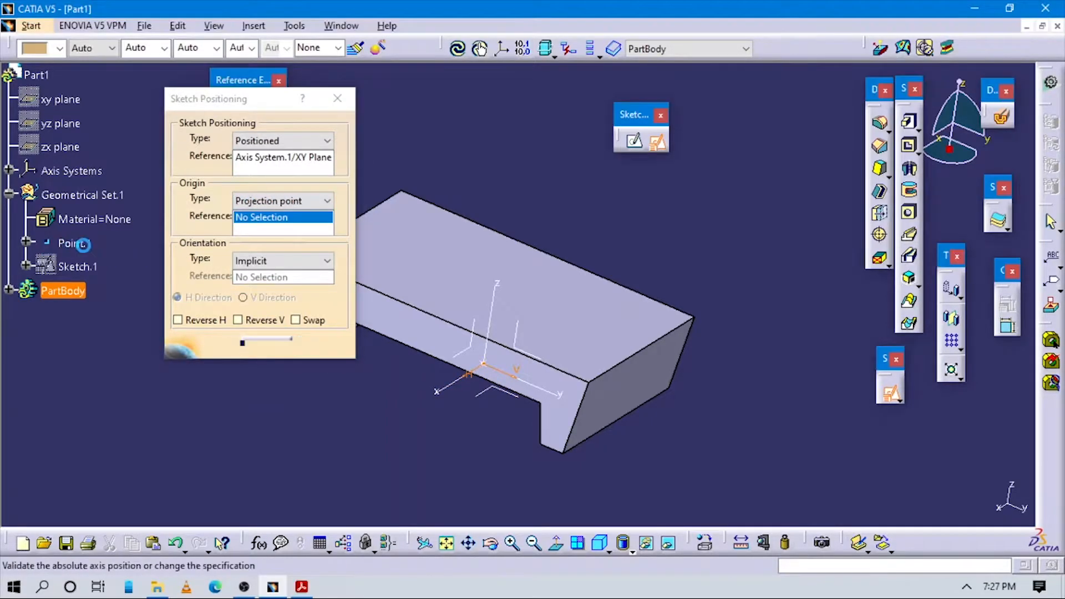
- Orient the sketch's H direction parallel to the axis system's Y axis and accept the sketch positioning
{"action": "left_click", "coordinate": [247, 261]}
{"action": "left_click", "coordinate": [264, 335]}
{"action": "left_click", "coordinate": [280, 261]}
{"action": "left_click", "coordinate": [263, 347]}
{"action": "left_click", "coordinate": [530, 386]}
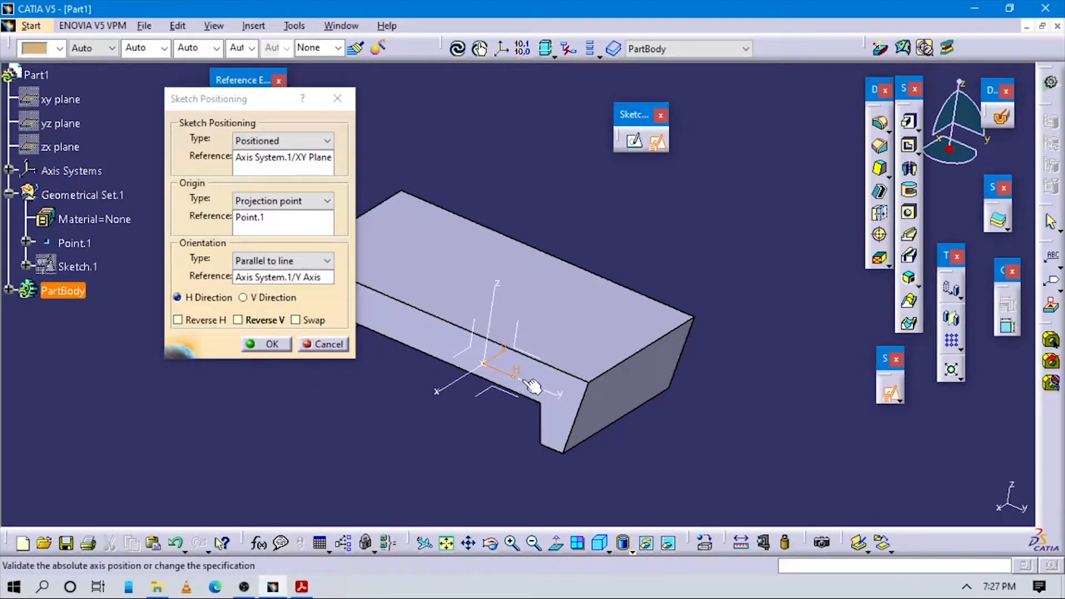
{"action": "left_click", "coordinate": [264, 344]}
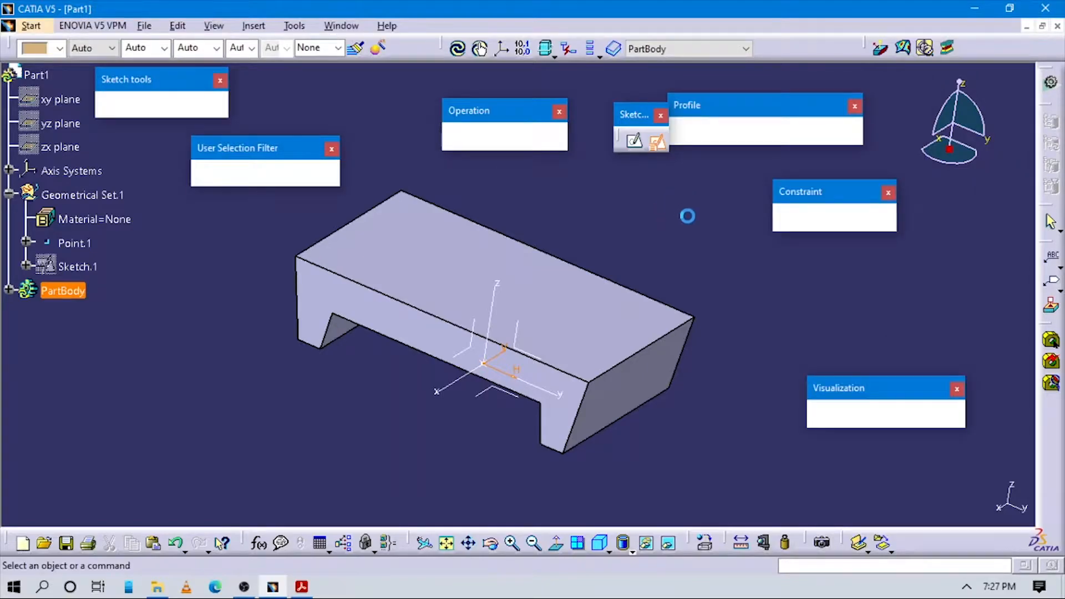
- Sketch a circle centred on the H axis on the negative side of the origin and set its diameter to 50 mm
{"action": "left_click", "coordinate": [734, 132]}
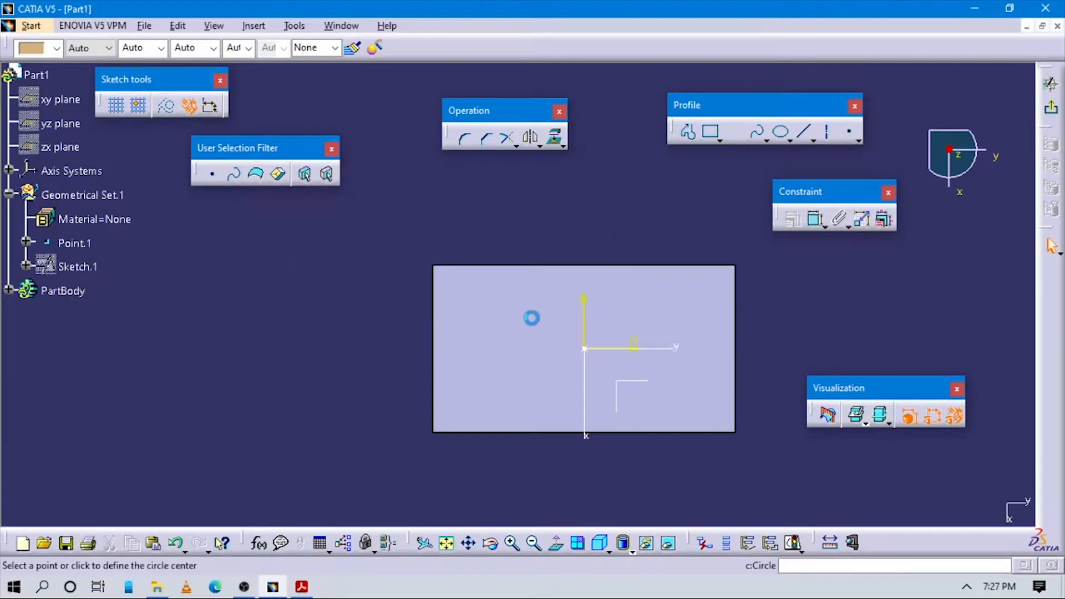
{"action": "key", "text": "alt+Tab"}
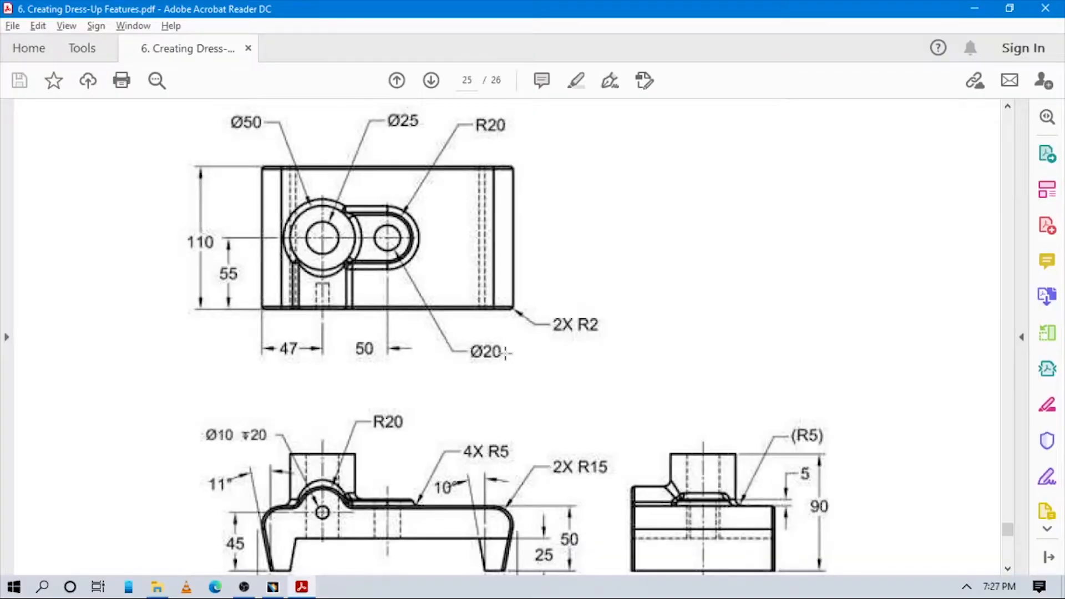
{"action": "key", "text": "alt+Tab"}
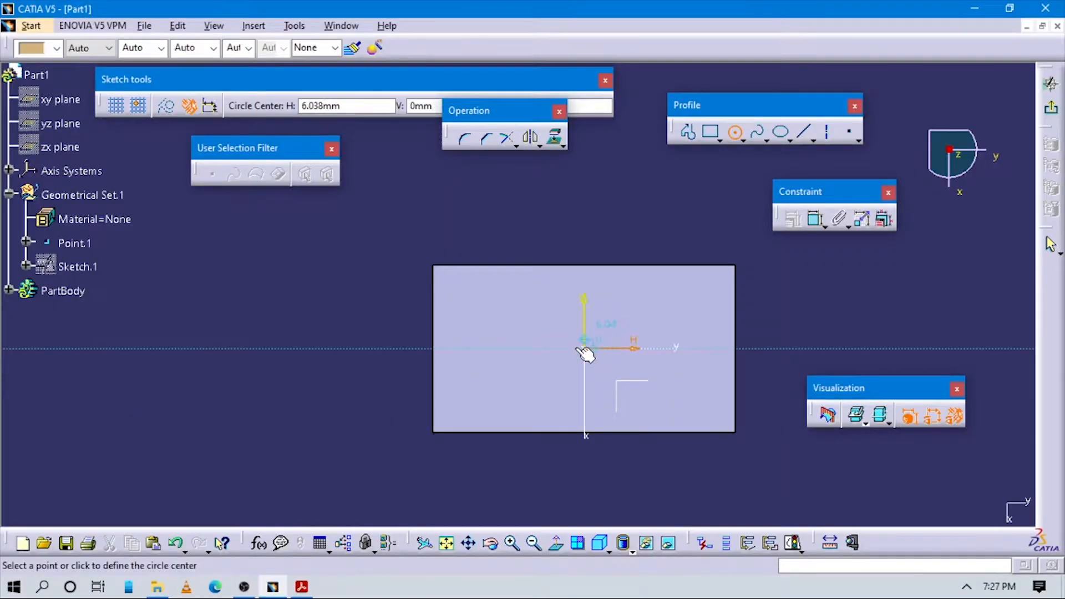
{"action": "left_click", "coordinate": [518, 349]}
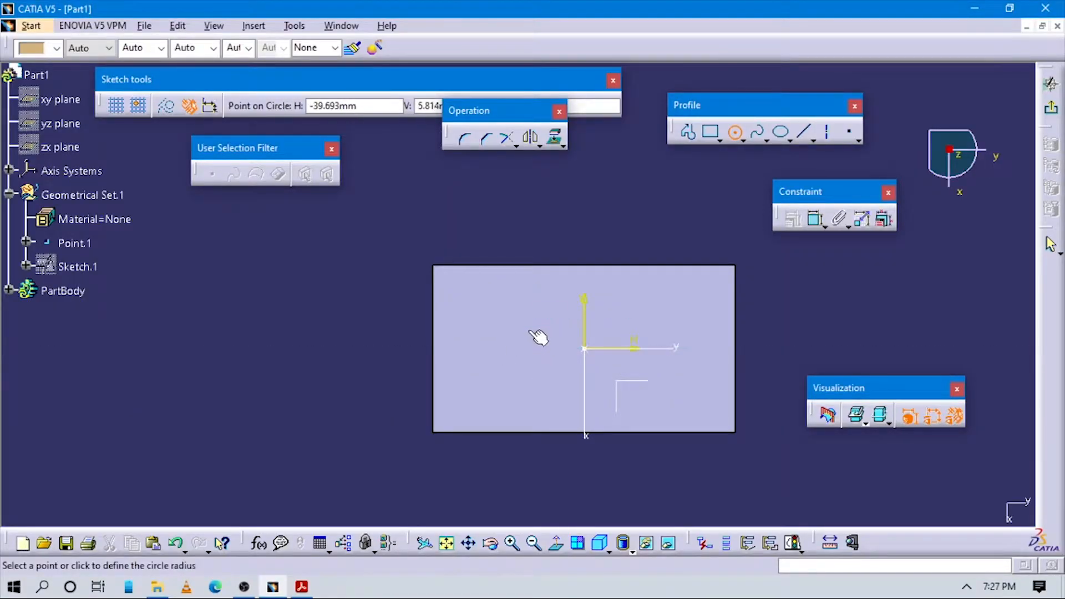
{"action": "left_click", "coordinate": [544, 310]}
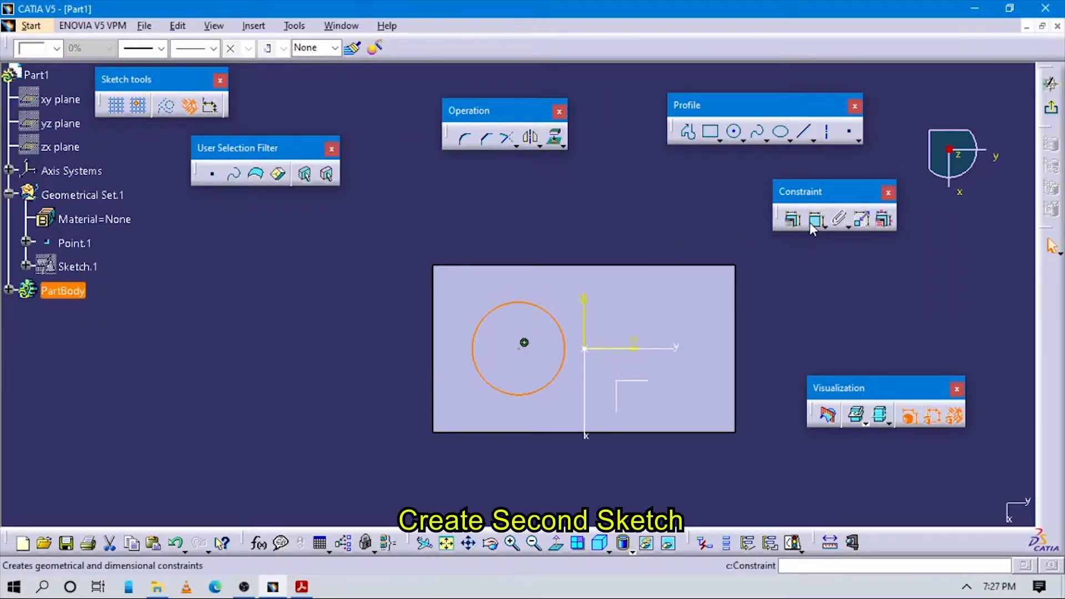
{"action": "left_click", "coordinate": [602, 204]}
{"action": "double_click", "coordinate": [603, 202]}
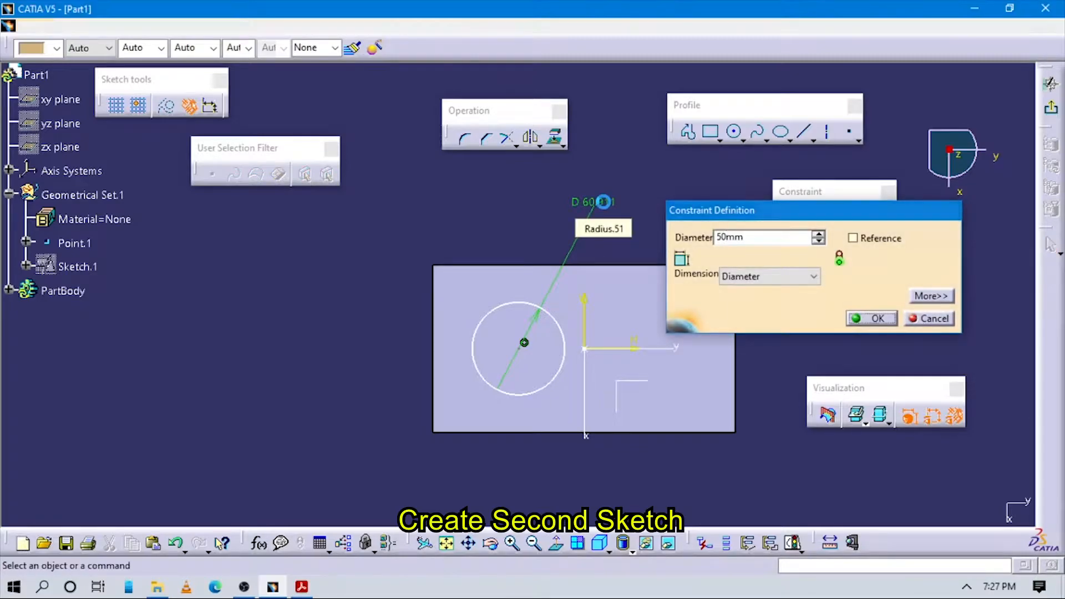
{"action": "key", "text": "alt+Tab"}
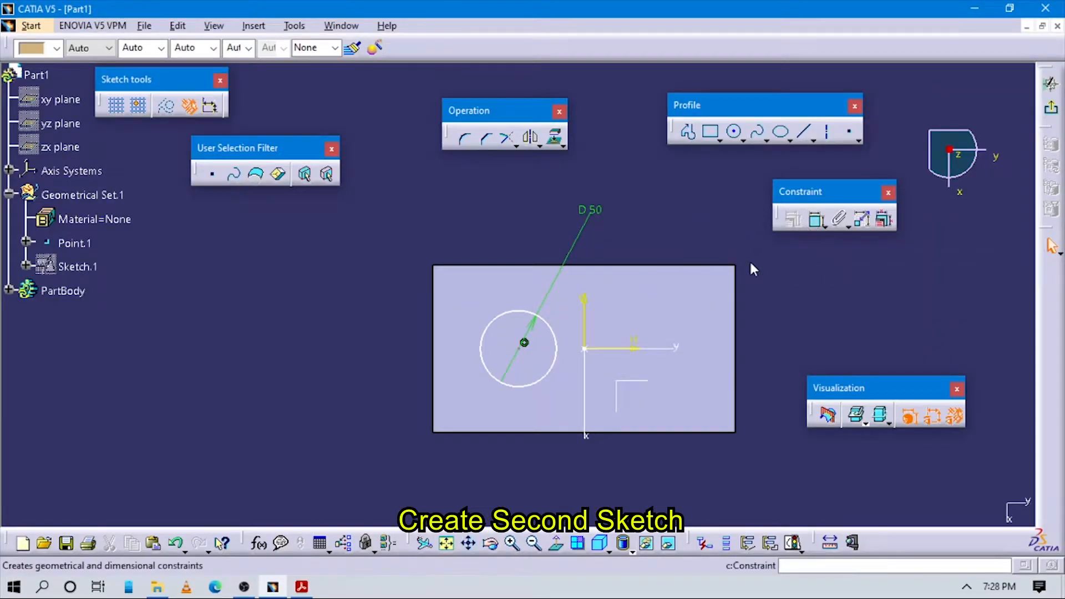
- Try locating the circle by dimensioning its centre from the V axis, checking the reference edge in the PDF drawing
{"action": "left_click", "coordinate": [816, 219]}
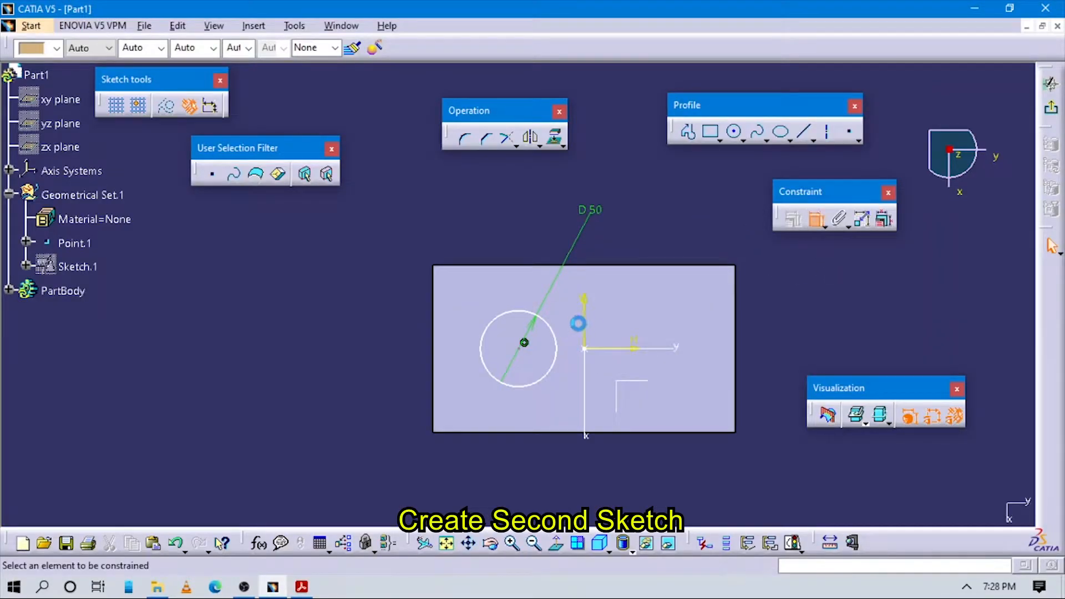
{"action": "left_click", "coordinate": [585, 322]}
{"action": "left_click", "coordinate": [524, 343]}
{"action": "left_click", "coordinate": [535, 443]}
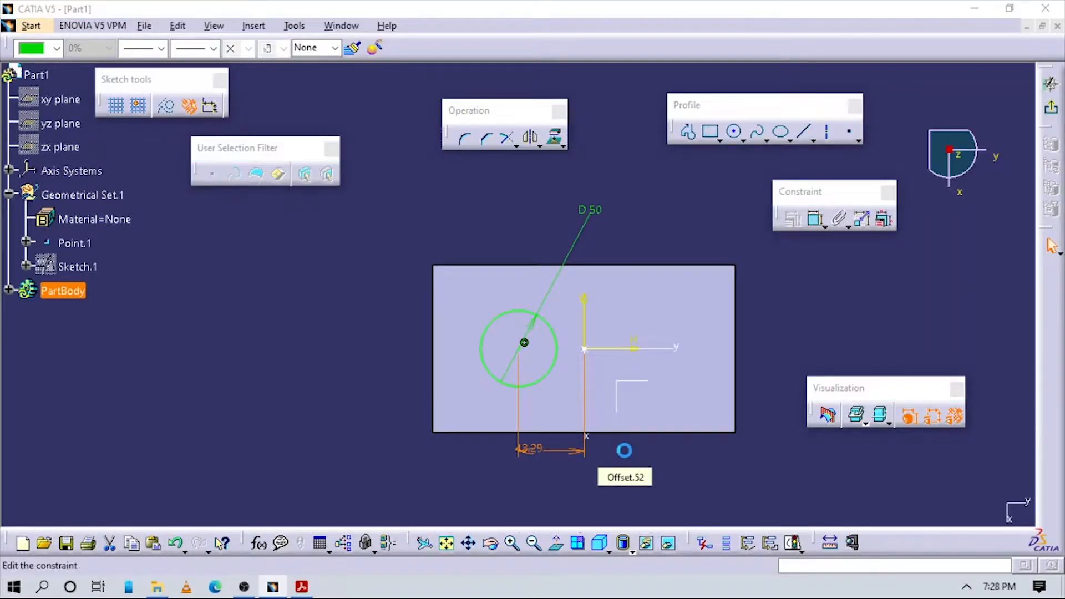
{"action": "key", "text": "alt+Tab"}
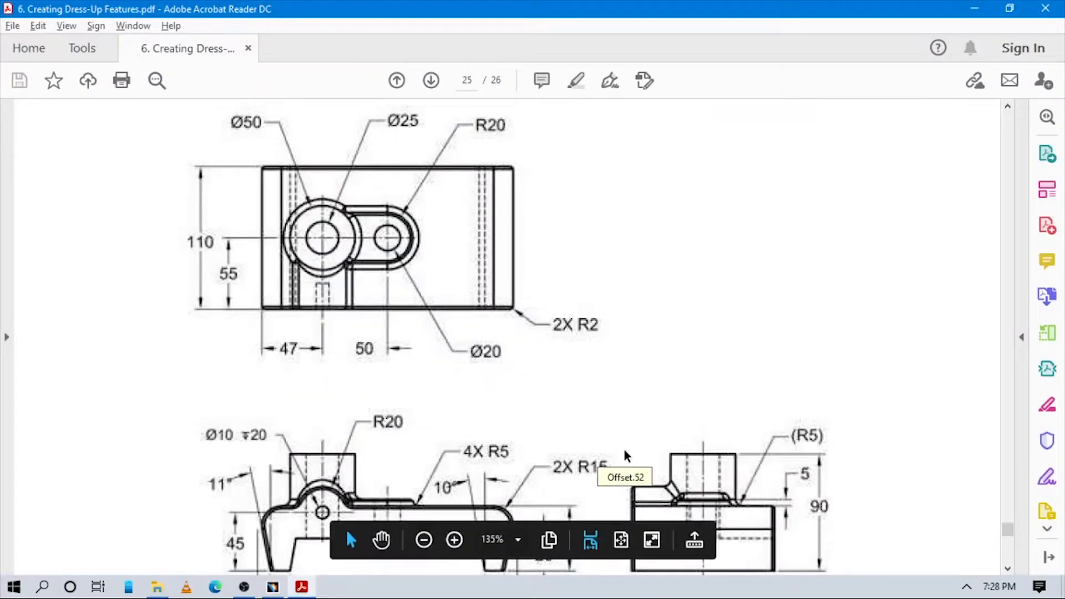
{"action": "key", "text": "alt+Tab"}
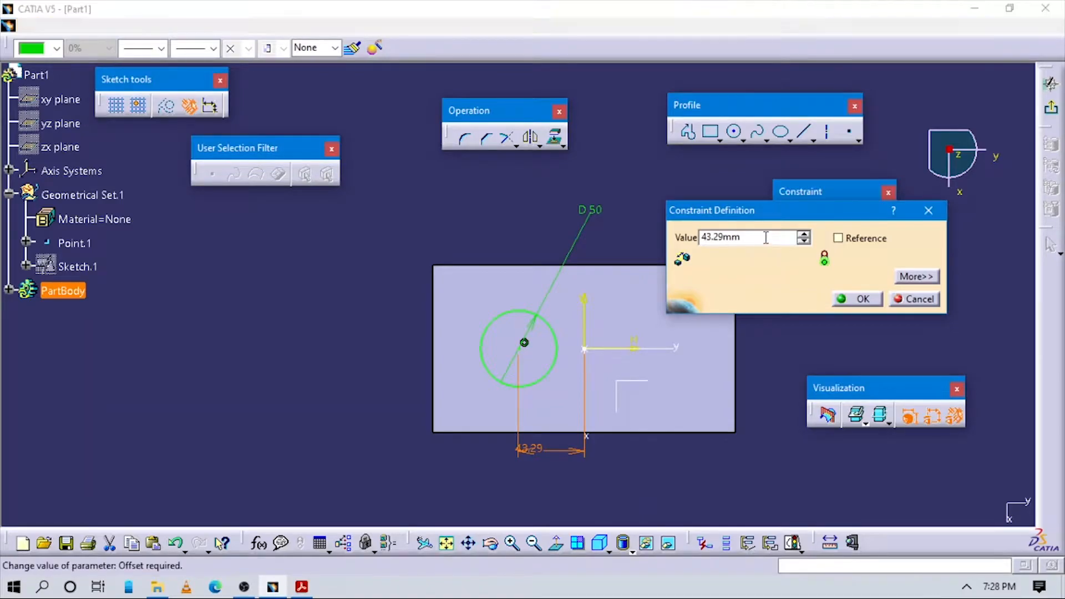
{"action": "key", "text": "alt+Tab"}
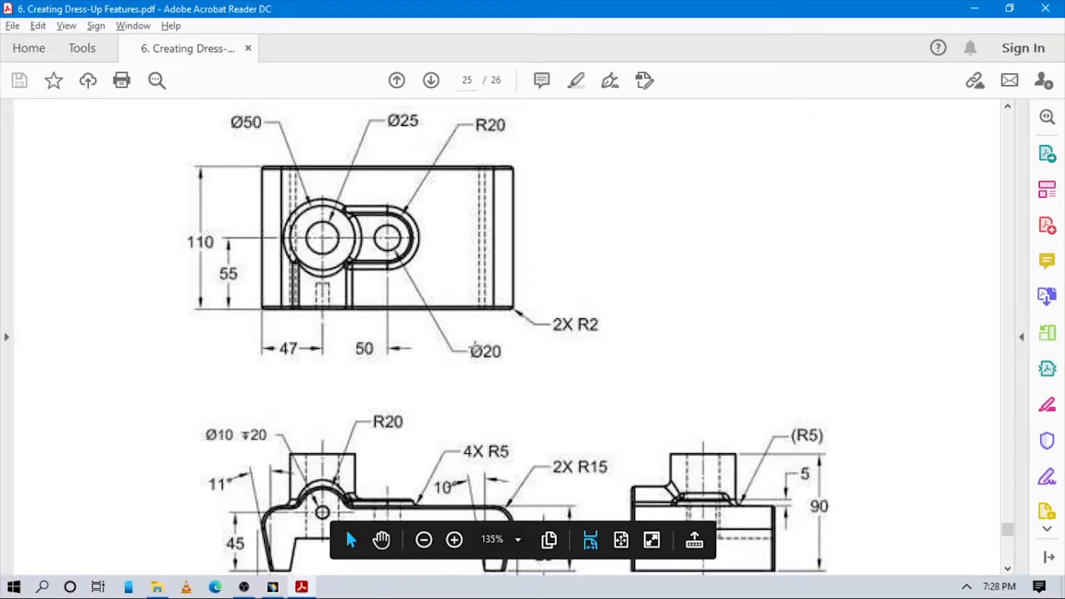
{"action": "scroll", "coordinate": [346, 530], "scroll_direction": "down", "scroll_amount": 4}
{"action": "scroll", "coordinate": [584, 326], "scroll_direction": "up", "scroll_amount": 4}
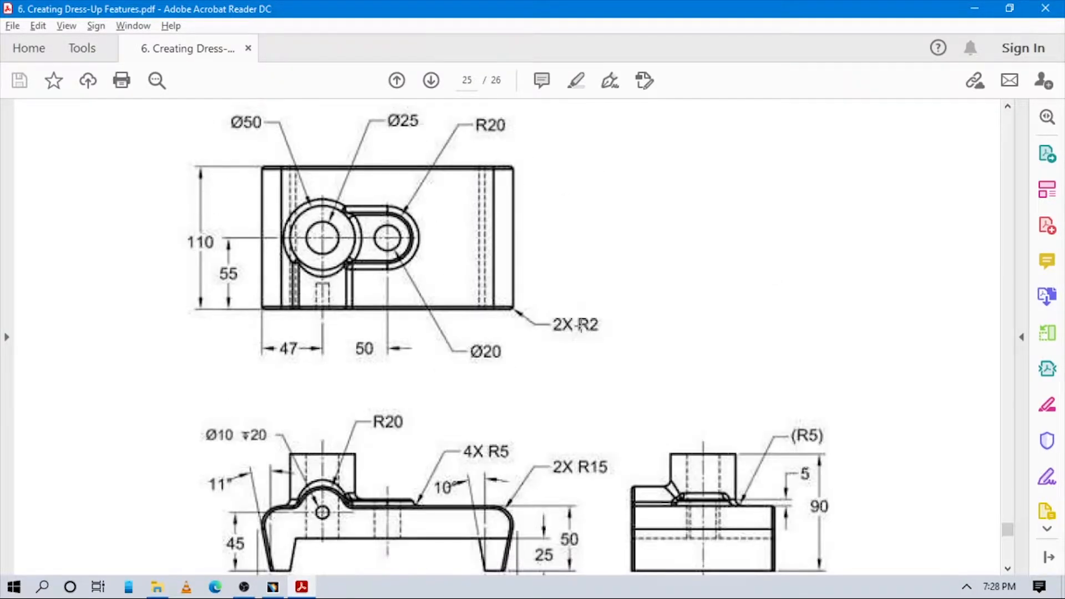
{"action": "key", "text": "alt+Tab"}
{"action": "left_click", "coordinate": [915, 300]}
- Dimension the horizontal distance from the circle's centre to the base's nearest short edge
{"action": "left_click", "coordinate": [815, 220]}
{"action": "left_click", "coordinate": [524, 342]}
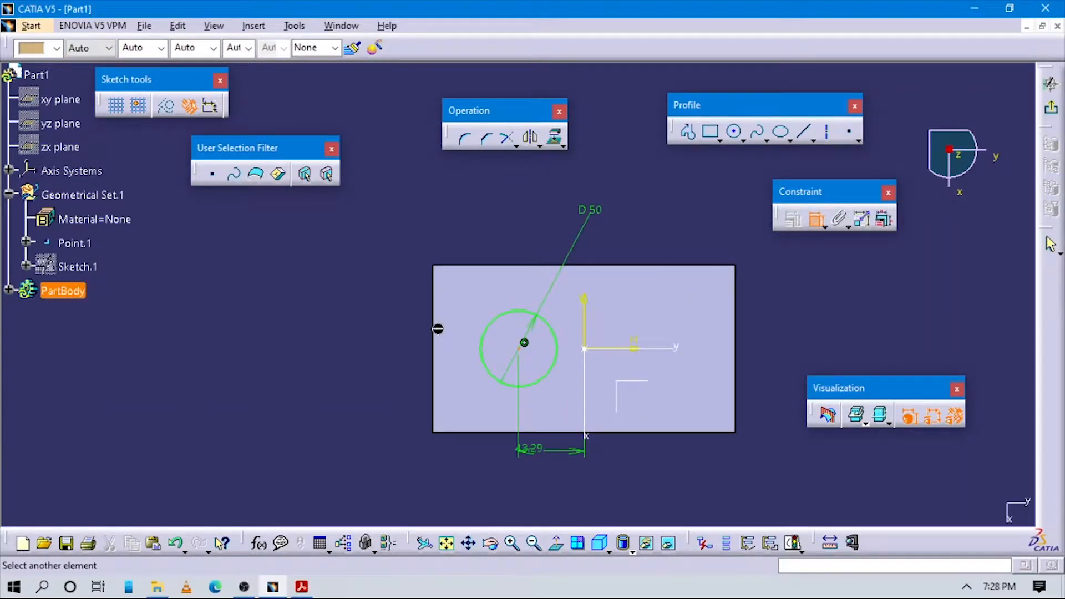
{"action": "left_click", "coordinate": [433, 332]}
{"action": "left_click", "coordinate": [472, 236]}
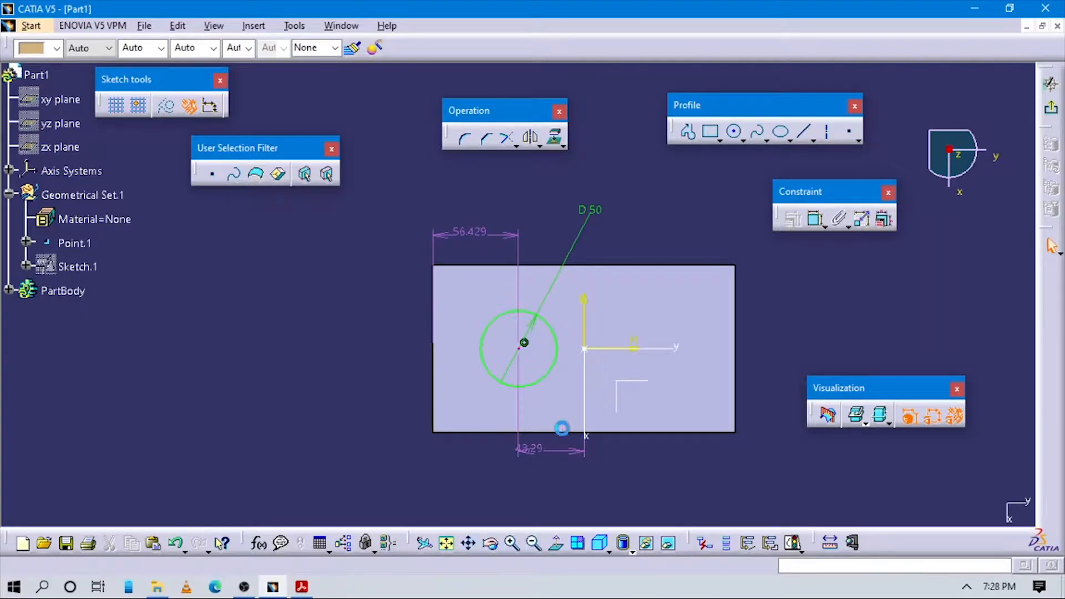
- Delete the dimension between the circle's centre and the V axis, and set the centre's distance from the base's short edge to 47 mm
{"action": "left_click", "coordinate": [528, 450]}
{"action": "key", "text": "Delete"}
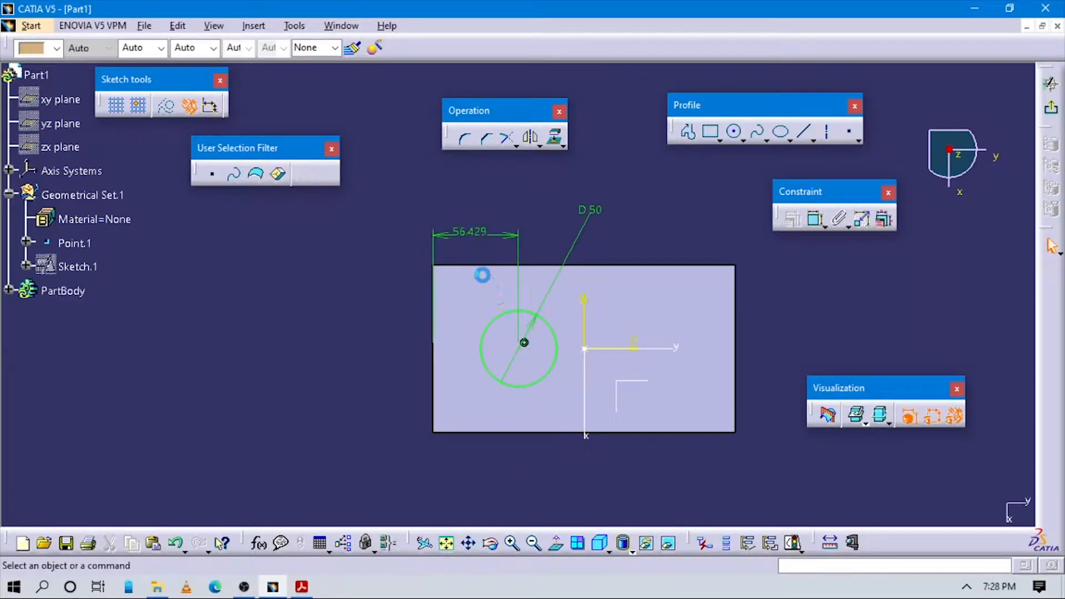
{"action": "left_click", "coordinate": [469, 229]}
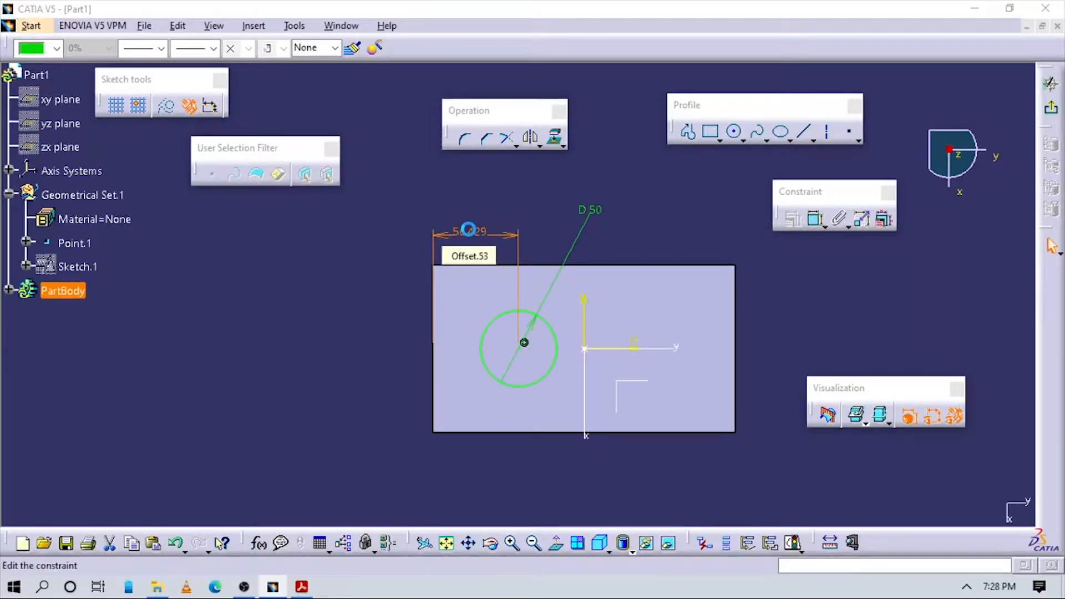
{"action": "key", "text": "Return"}
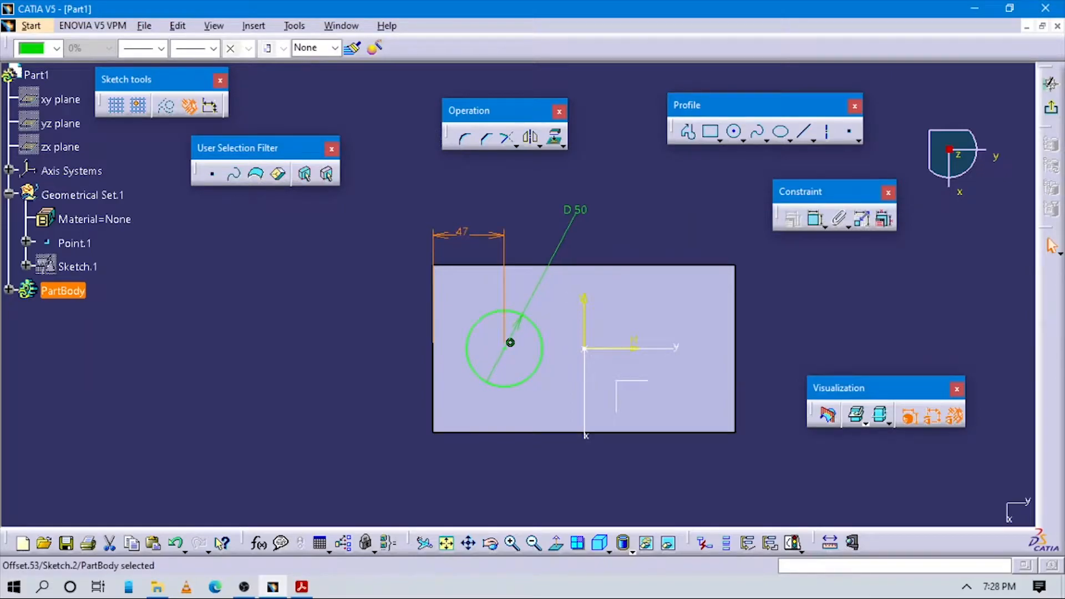
- Dimension the circle's centre horizontally from the V axis and delete the 47 mm dimension to the base's edge
{"action": "left_click", "coordinate": [814, 218]}
{"action": "left_click", "coordinate": [585, 304]}
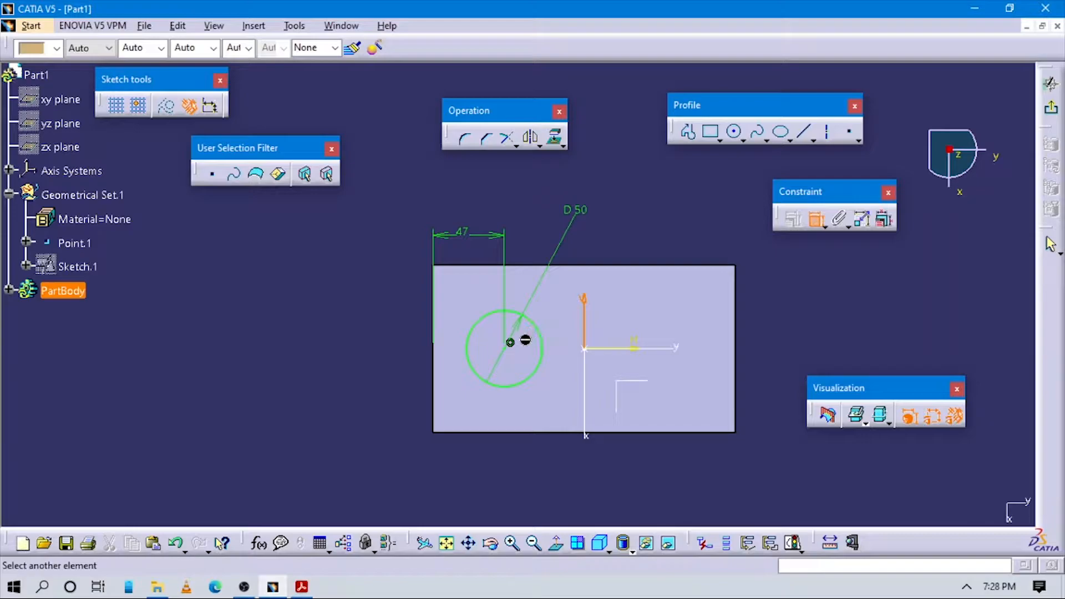
{"action": "left_click", "coordinate": [510, 344]}
{"action": "left_click", "coordinate": [538, 190]}
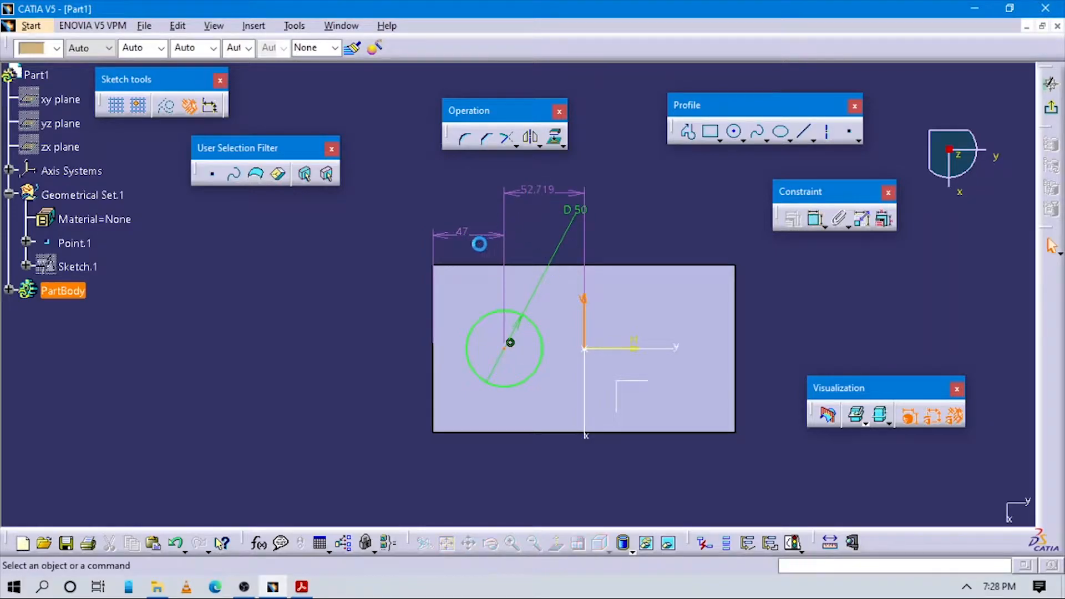
{"action": "left_click", "coordinate": [458, 233]}
{"action": "key", "text": "Delete"}
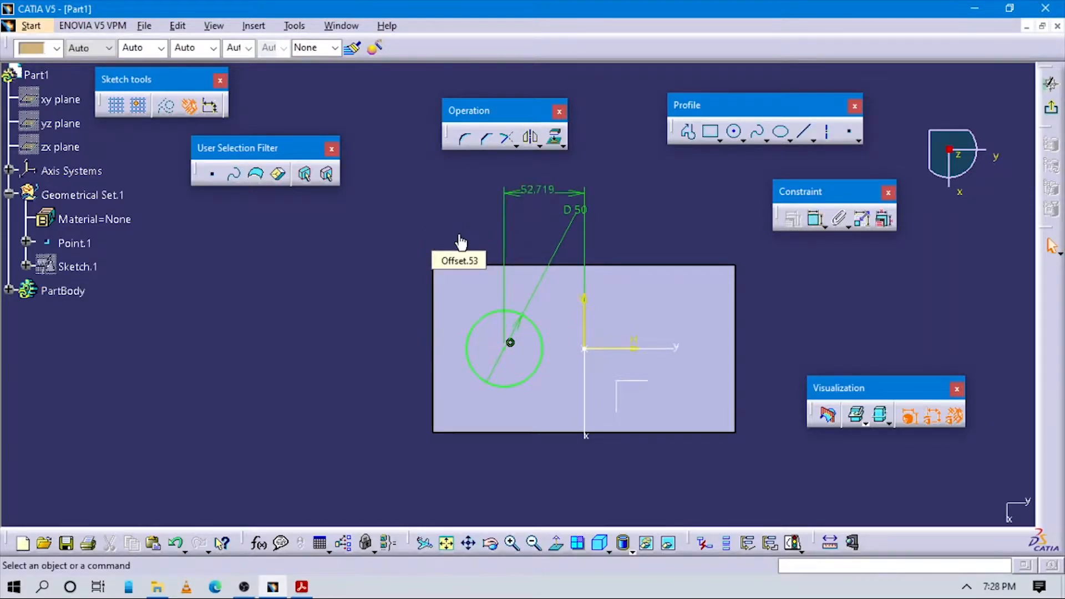
- Move the circle's diameter dimension clear of the V-axis dimension, placing its label outside the base's nearest short edge
{"action": "mouse_move", "coordinate": [567, 383]}
{"action": "middle_mouse_down"}
{"action": "mouse_move", "coordinate": [564, 361]}
{"action": "mouse_move", "coordinate": [563, 384]}
{"action": "middle_mouse_up"}
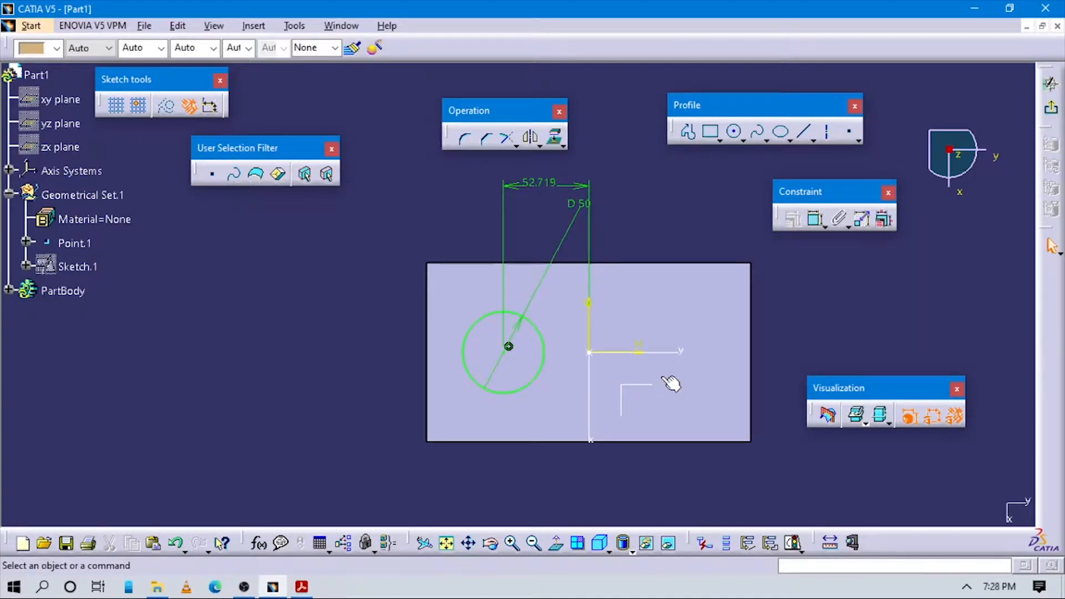
{"action": "mouse_move", "coordinate": [660, 351]}
{"action": "middle_mouse_down"}
{"action": "mouse_move", "coordinate": [684, 366]}
{"action": "mouse_move", "coordinate": [609, 364]}
{"action": "mouse_move", "coordinate": [580, 350]}
{"action": "middle_mouse_up"}
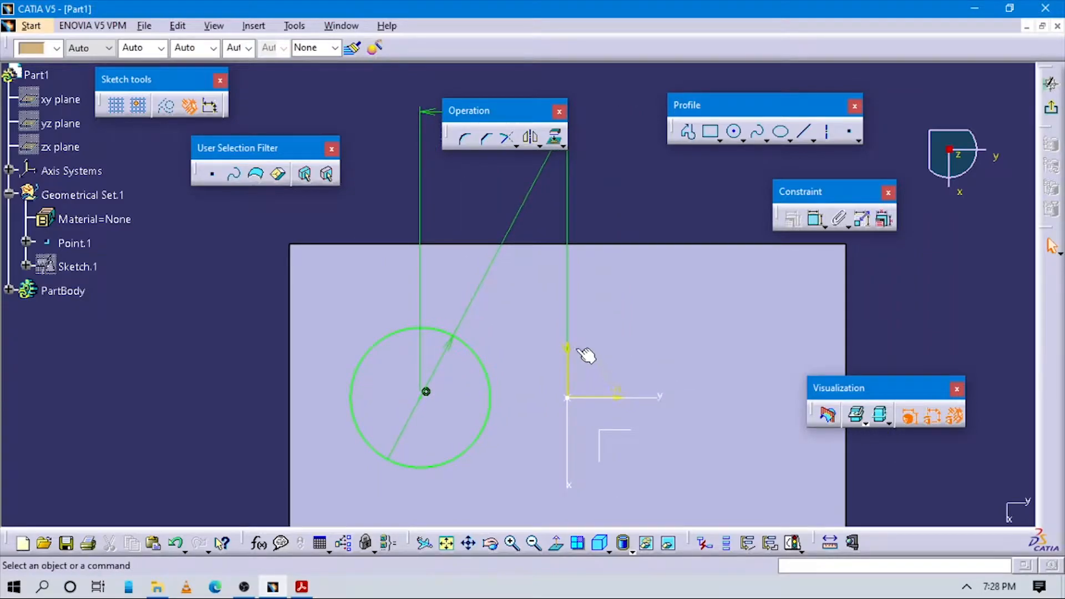
{"action": "middle_click_drag", "start_coordinate": [585, 398], "coordinate": [555, 374]}
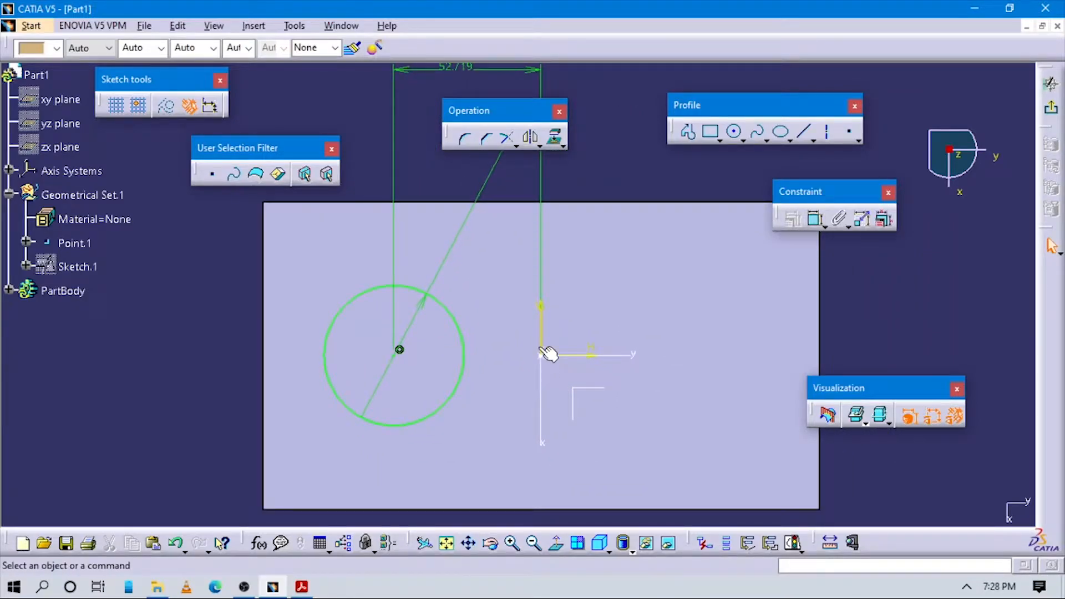
{"action": "middle_click_drag", "start_coordinate": [636, 364], "coordinate": [589, 383]}
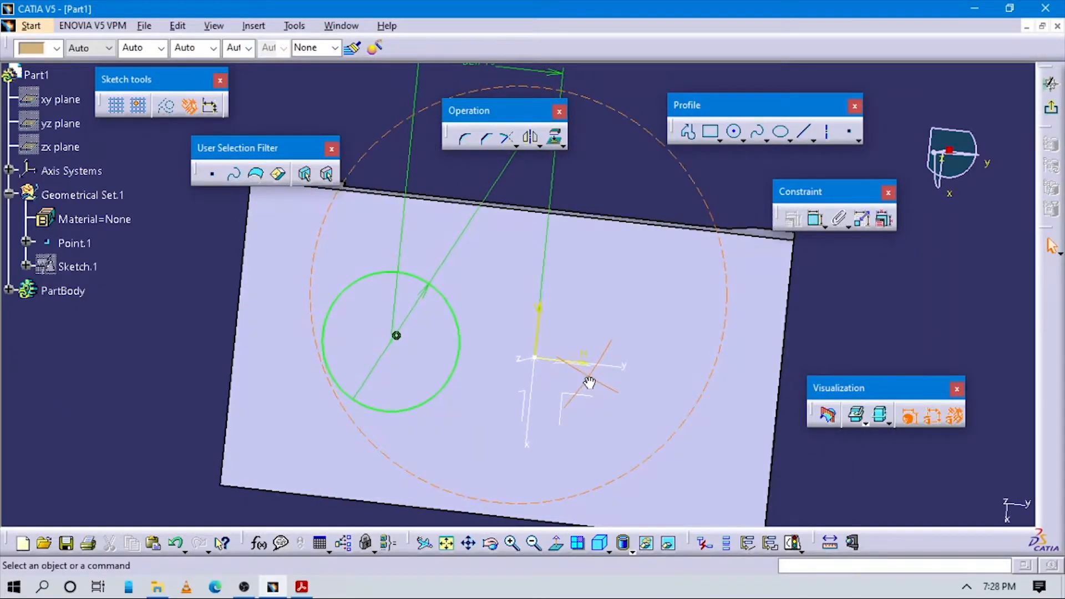
{"action": "left_click", "coordinate": [577, 542]}
{"action": "mouse_move", "coordinate": [661, 433]}
{"action": "middle_mouse_down"}
{"action": "mouse_move", "coordinate": [655, 415]}
{"action": "mouse_move", "coordinate": [554, 356]}
{"action": "mouse_move", "coordinate": [575, 431]}
{"action": "mouse_move", "coordinate": [574, 415]}
{"action": "middle_mouse_up"}
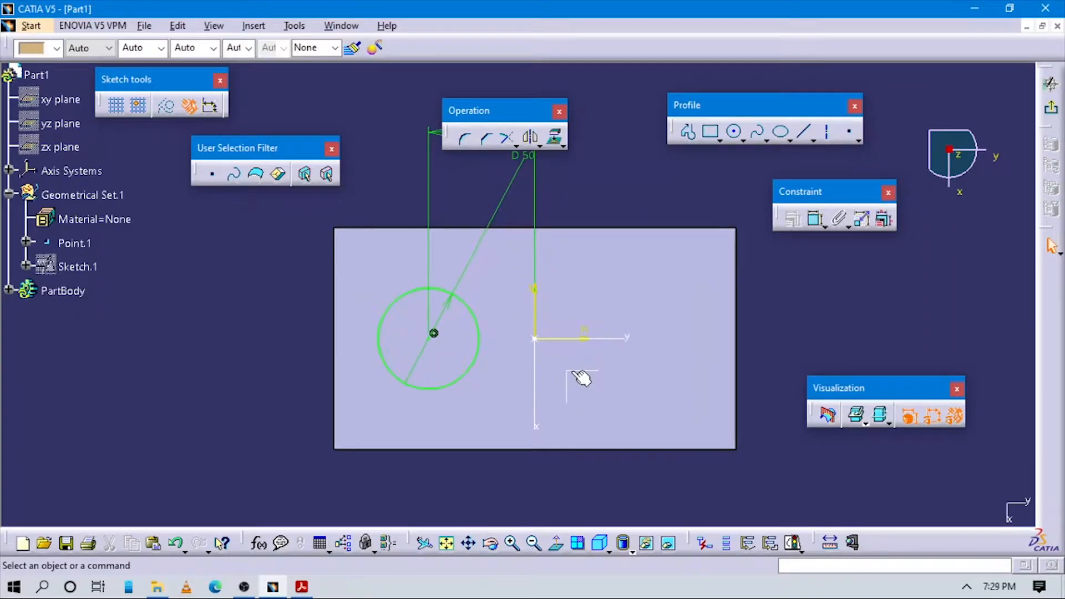
{"action": "left_click_drag", "start_coordinate": [533, 164], "coordinate": [464, 281]}
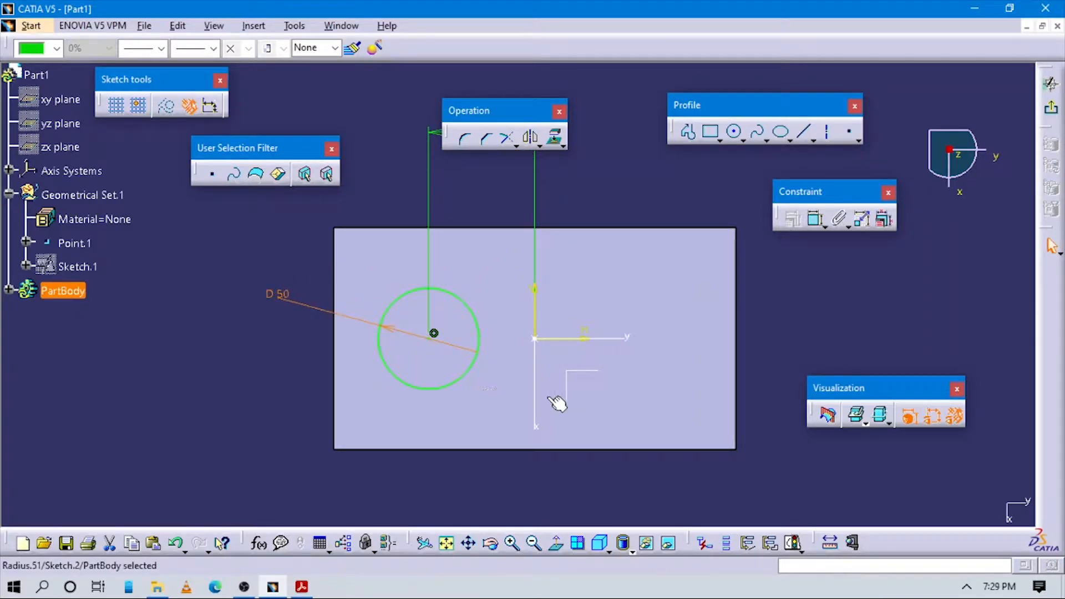
{"action": "middle_click_drag", "start_coordinate": [575, 292], "coordinate": [596, 348]}
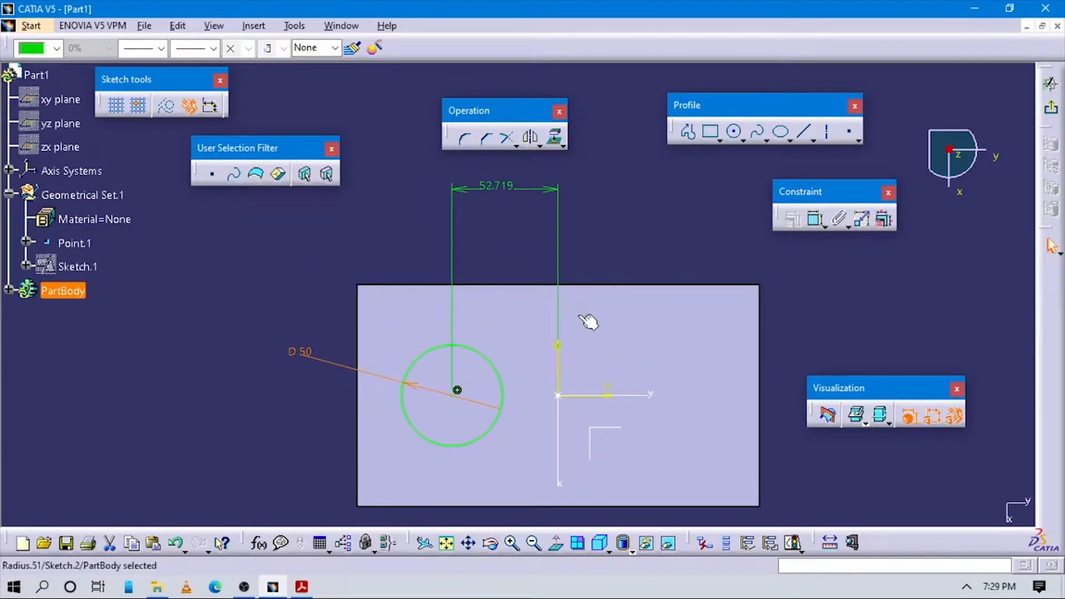
- Check the sketch's solving status, close the report and exit the sketch
{"action": "key", "text": "alt+Tab"}
{"action": "key", "text": "alt+Tab"}
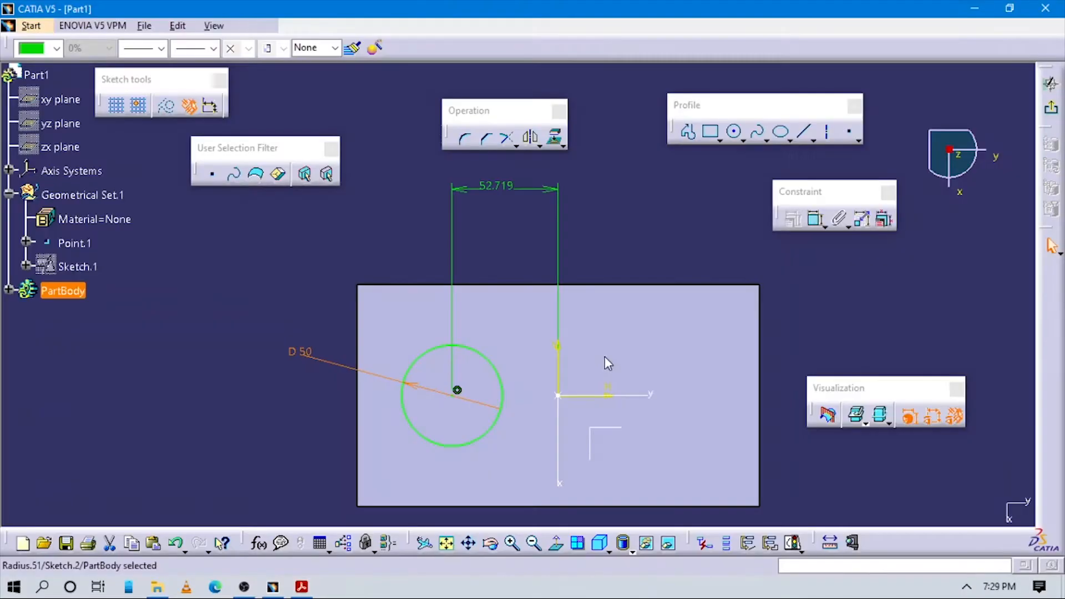
{"action": "left_click", "coordinate": [830, 539]}
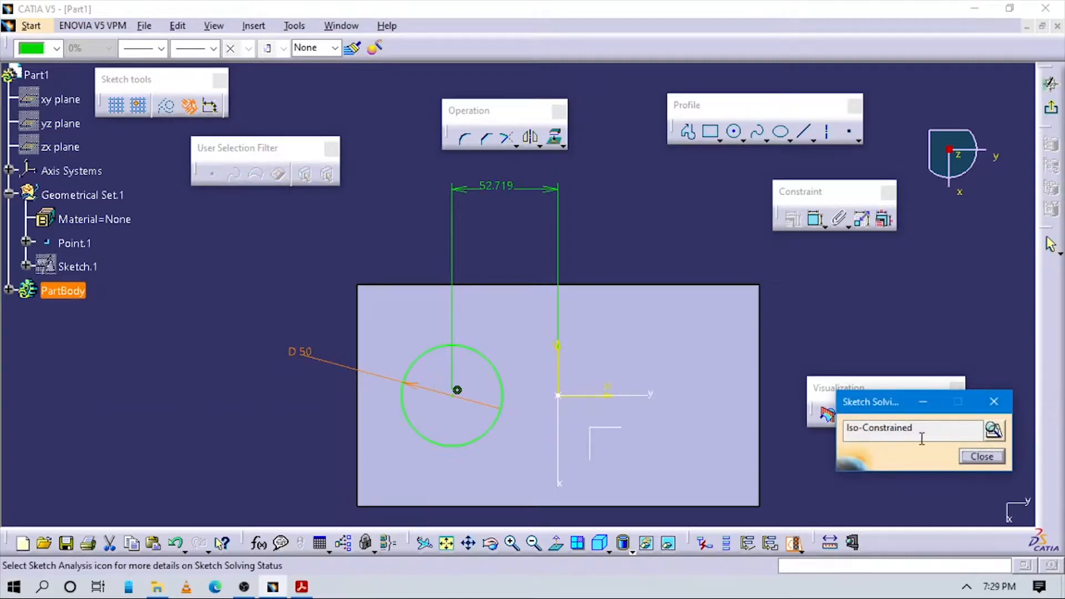
{"action": "left_click", "coordinate": [993, 406]}
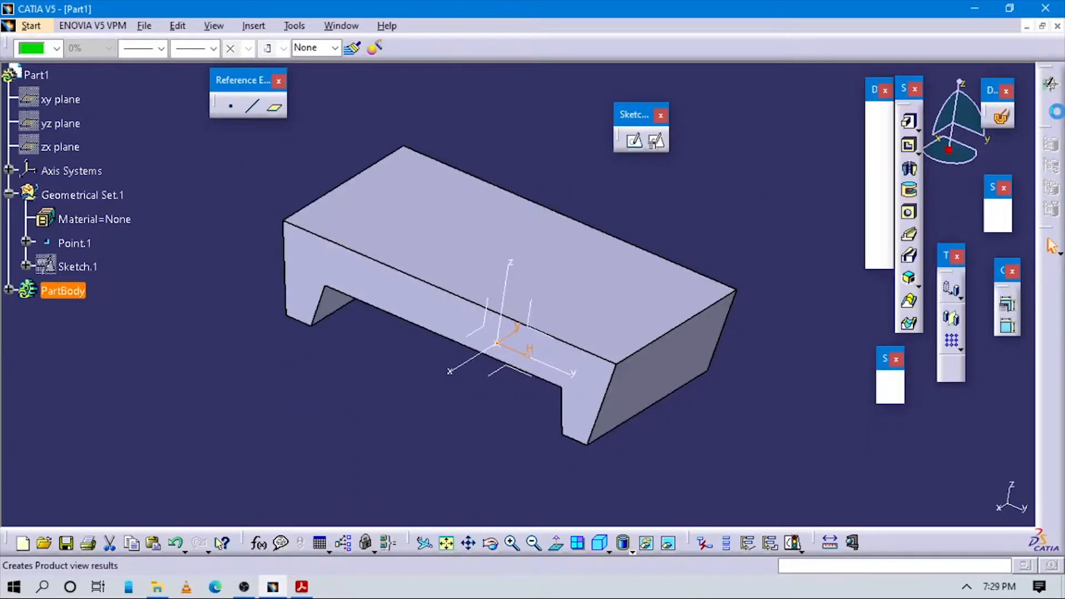
- Check the boss height in the PDF drawing, and preview a pad of the 50 mm circle sketch with a first-limit length of 90 mm
{"action": "middle_click_drag", "start_coordinate": [560, 254], "coordinate": [598, 289]}
{"action": "key", "text": "alt+Tab"}
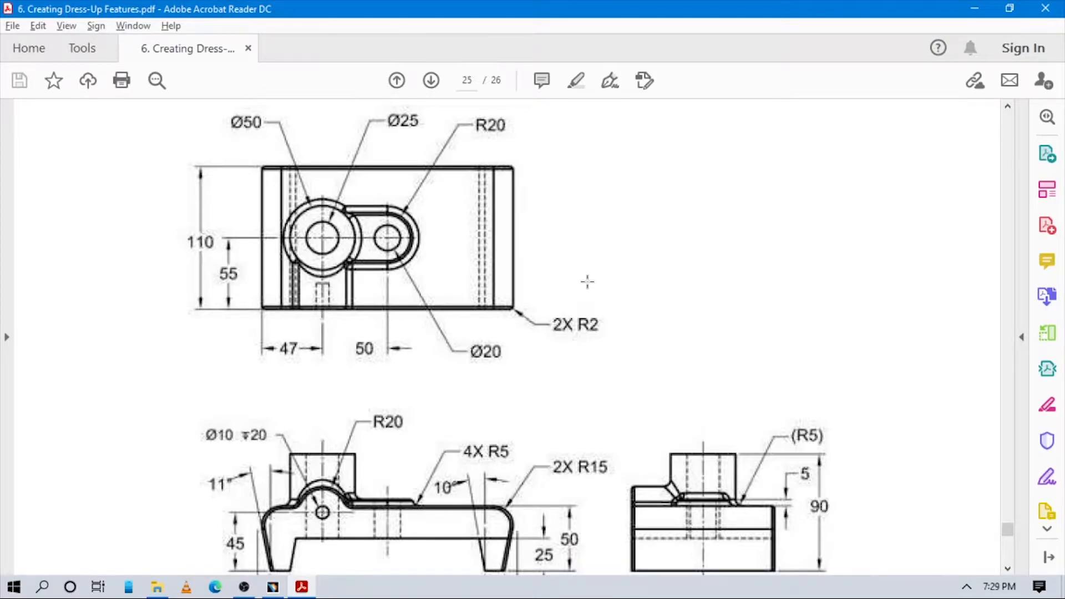
{"action": "scroll", "coordinate": [805, 372], "scroll_direction": "down", "scroll_amount": 3}
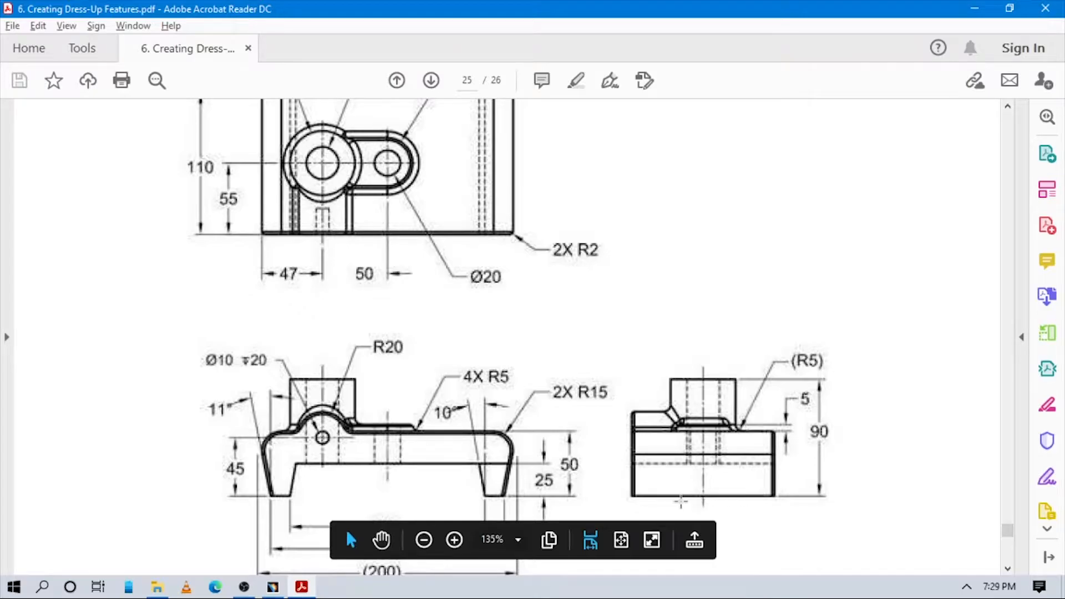
{"action": "key", "text": "alt+Tab"}
{"action": "middle_click_drag", "start_coordinate": [456, 428], "coordinate": [488, 392]}
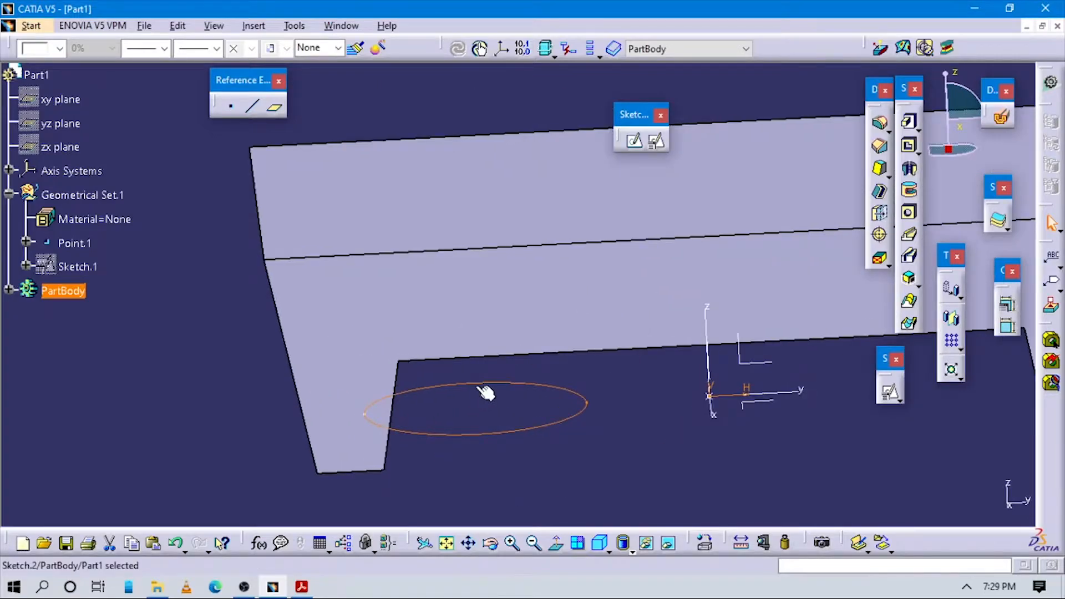
{"action": "middle_click_drag", "start_coordinate": [589, 378], "coordinate": [751, 191]}
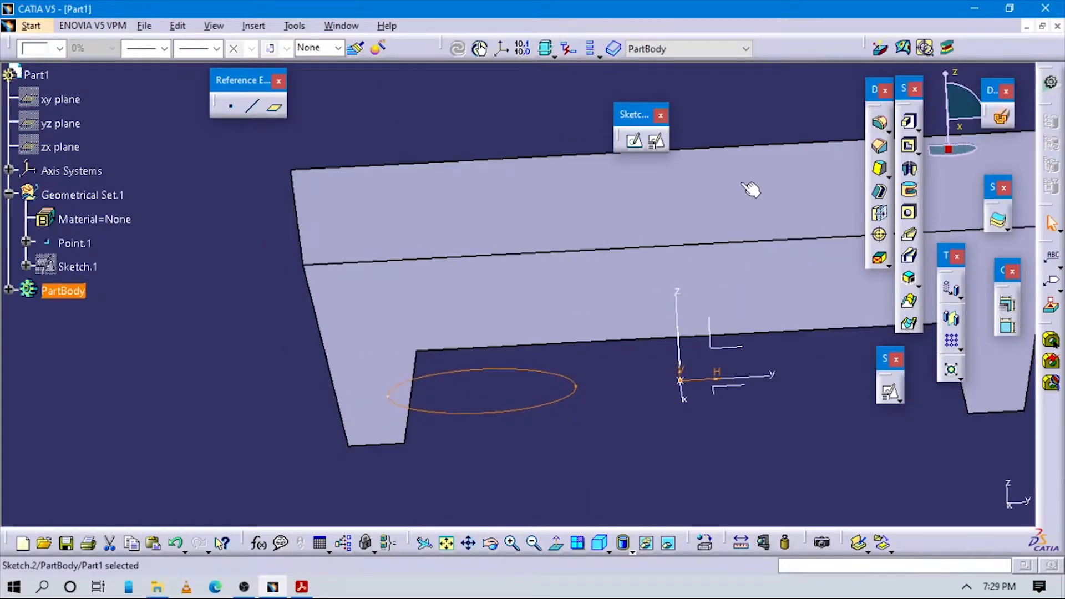
{"action": "left_click", "coordinate": [911, 123]}
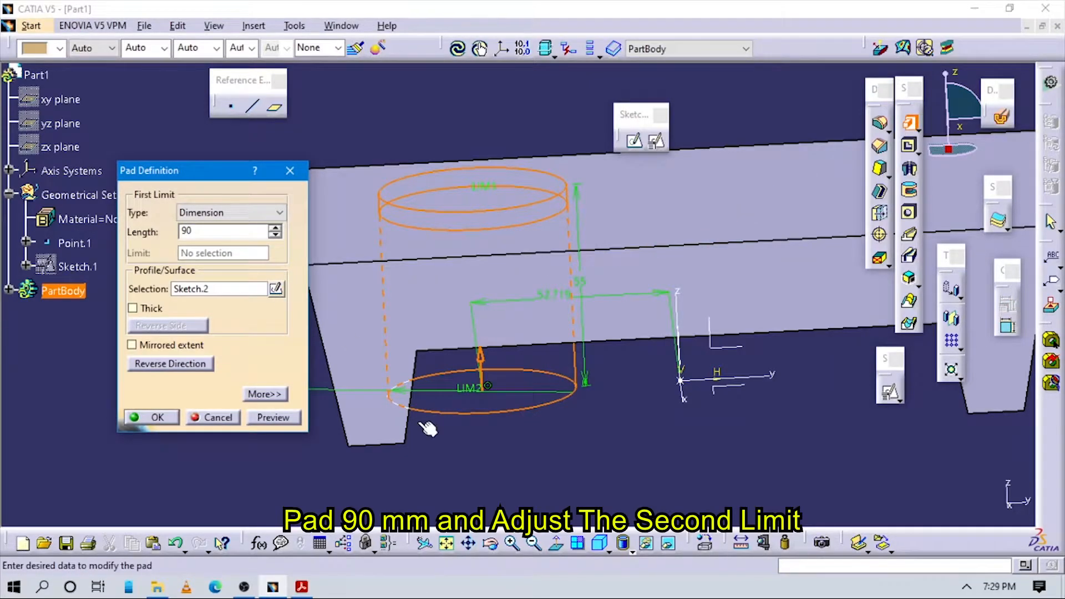
{"action": "left_click", "coordinate": [268, 420]}
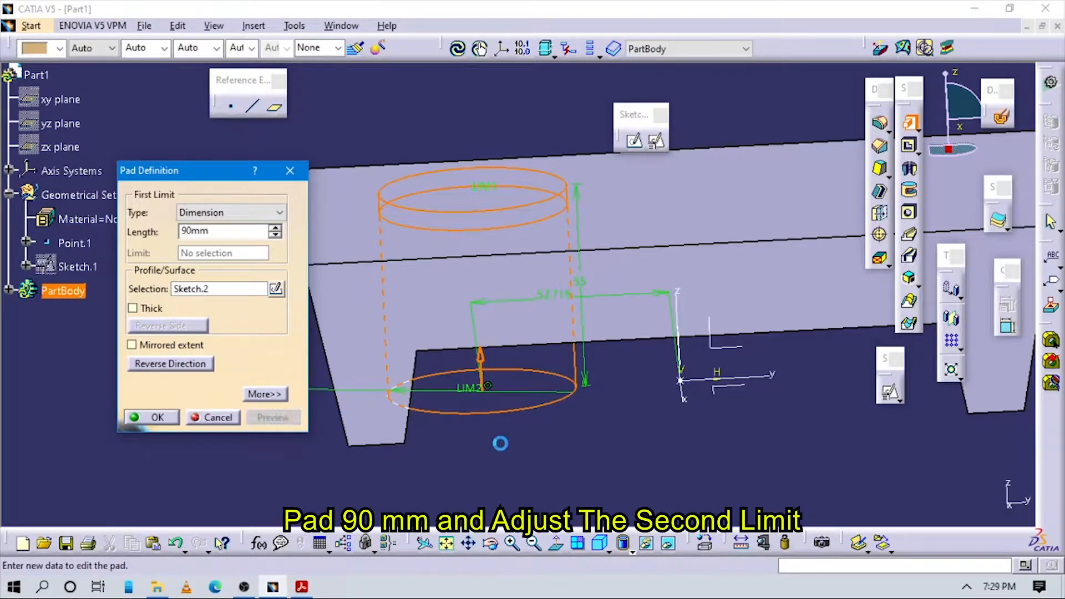
- Set the pad's second-limit length to -30 mm so the boss starts inside the base, and create the pad
{"action": "middle_click_drag", "start_coordinate": [488, 444], "coordinate": [350, 298]}
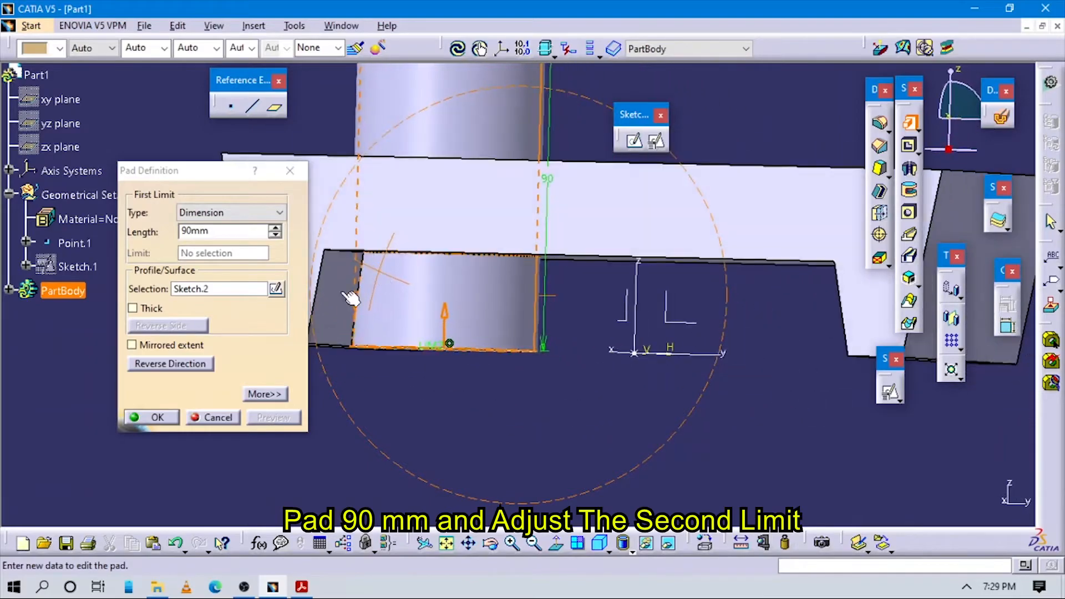
{"action": "left_click", "coordinate": [264, 394]}
{"action": "middle_click_drag", "start_coordinate": [541, 384], "coordinate": [681, 415]}
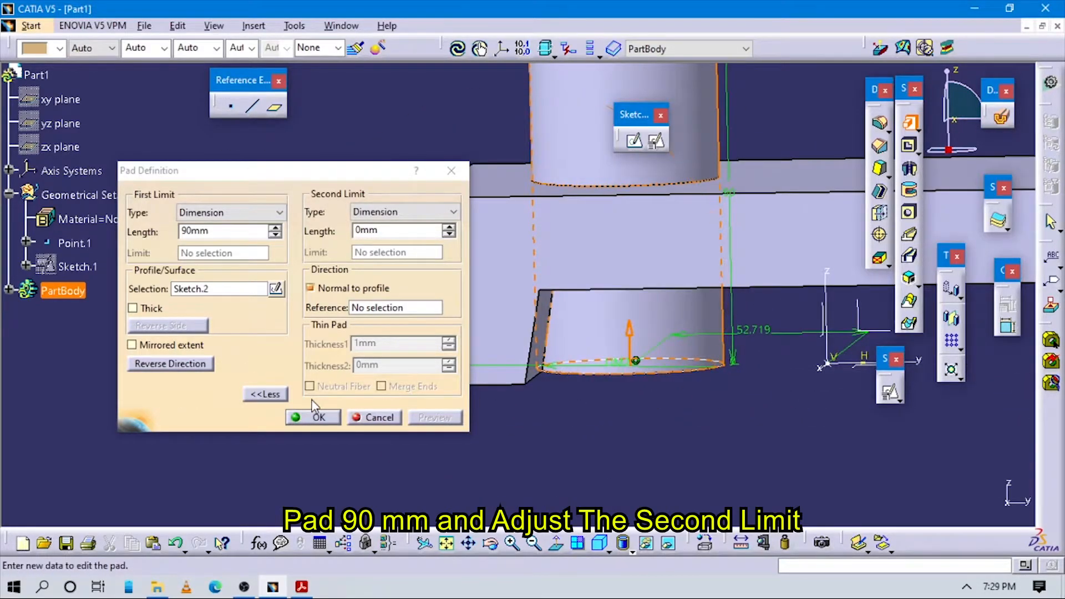
{"action": "left_click", "coordinate": [448, 235]}
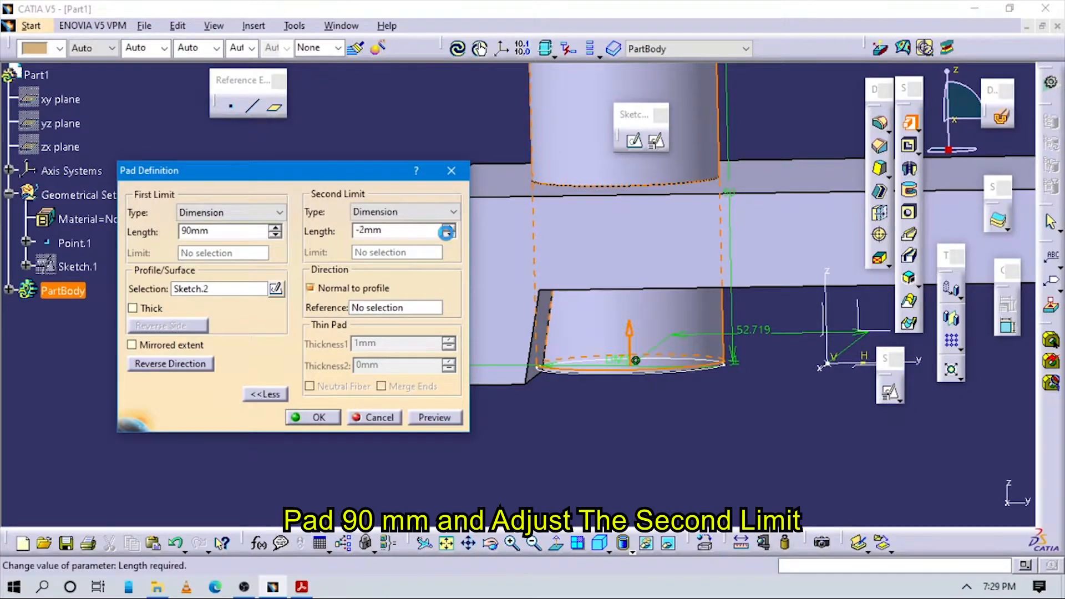
{"action": "left_click_drag", "start_coordinate": [446, 233], "coordinate": [447, 233]}
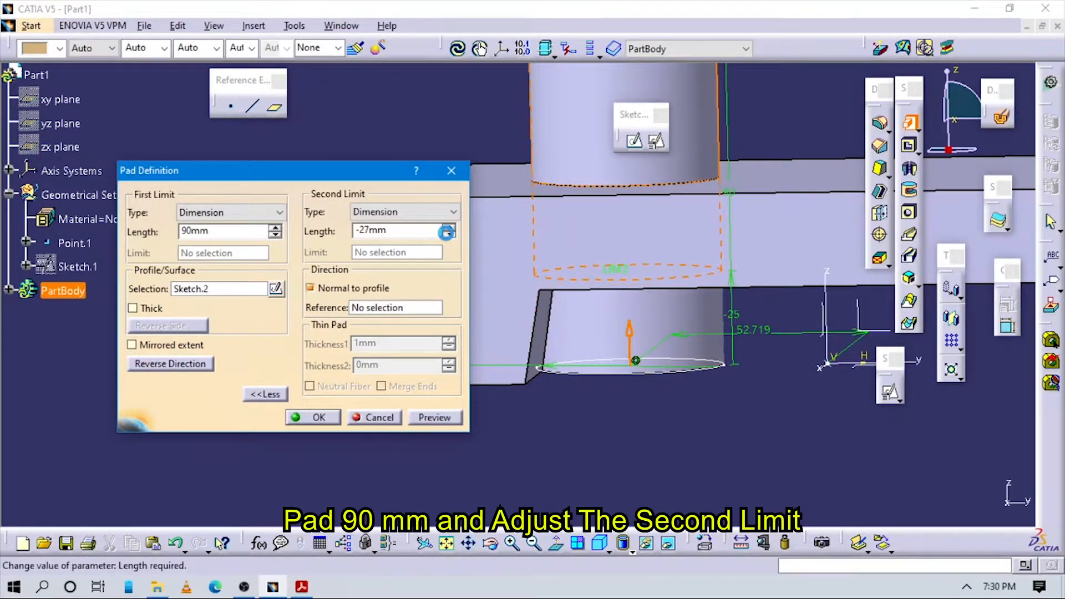
{"action": "double_click", "coordinate": [417, 236]}
{"action": "type", "text": "-"}
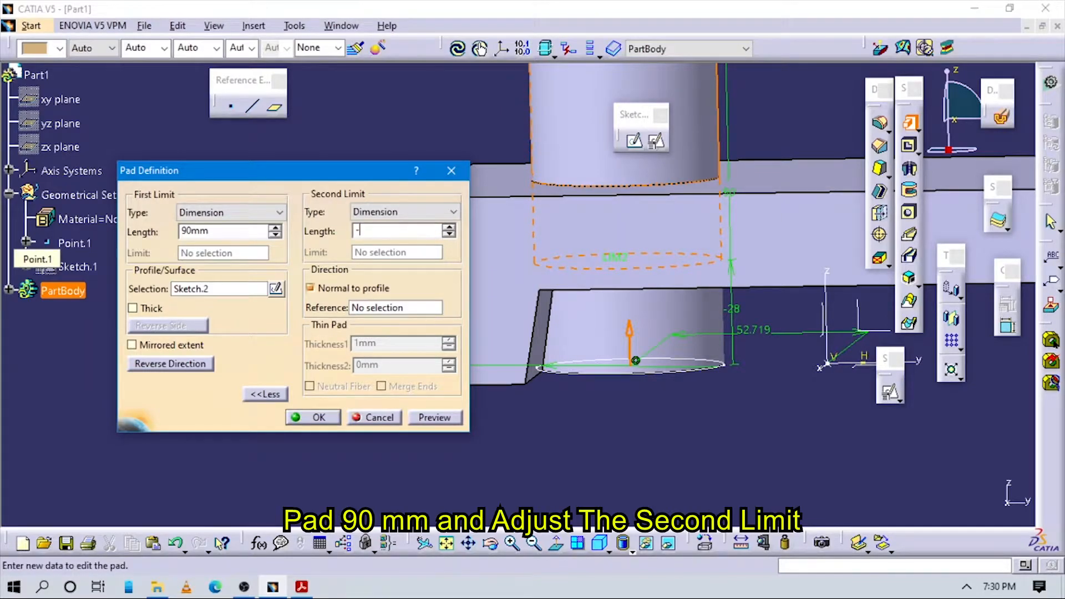
{"action": "type", "text": "30"}
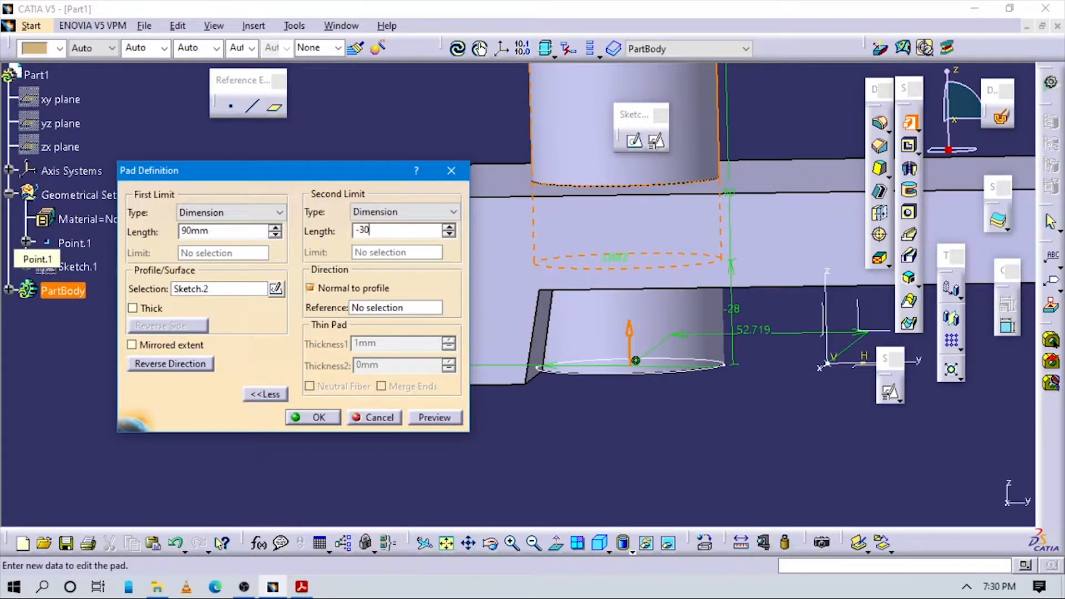
{"action": "left_click", "coordinate": [434, 417]}
{"action": "middle_click_drag", "start_coordinate": [573, 426], "coordinate": [621, 373]}
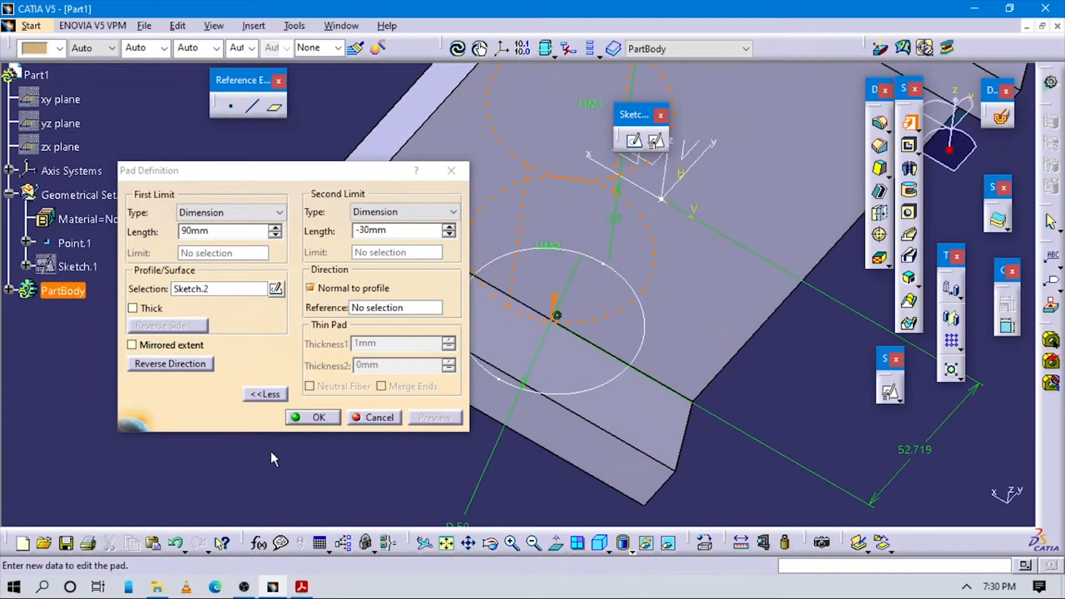
{"action": "left_click", "coordinate": [314, 417]}
{"action": "mouse_move", "coordinate": [554, 272]}
{"action": "middle_mouse_down"}
{"action": "mouse_move", "coordinate": [666, 399]}
{"action": "mouse_move", "coordinate": [595, 353]}
{"action": "mouse_move", "coordinate": [461, 340]}
{"action": "mouse_move", "coordinate": [349, 361]}
{"action": "mouse_move", "coordinate": [360, 384]}
{"action": "mouse_move", "coordinate": [640, 488]}
{"action": "mouse_move", "coordinate": [623, 457]}
{"action": "middle_mouse_up"}
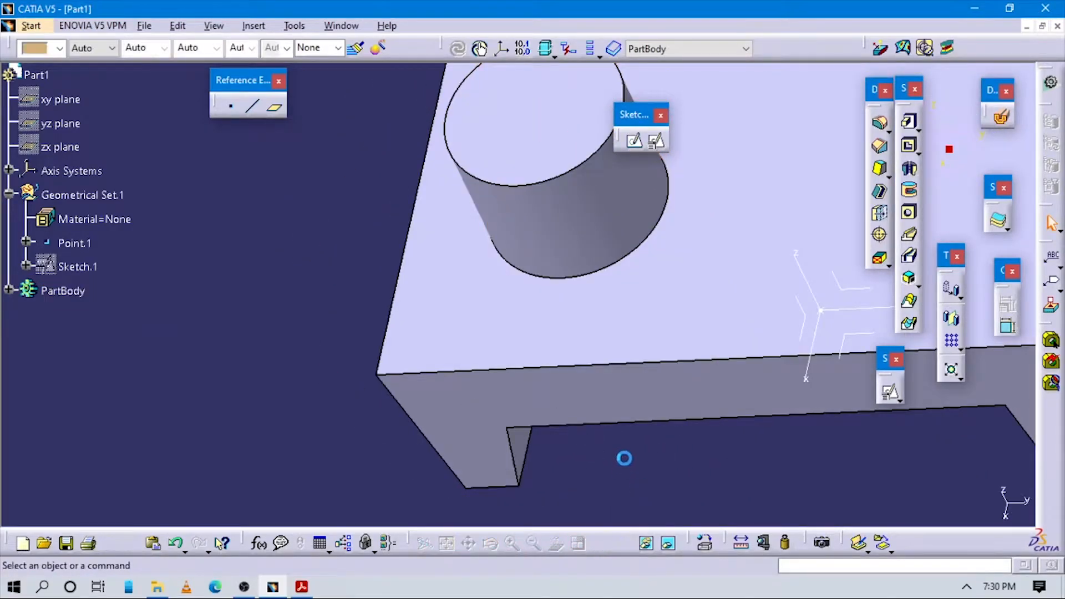
- Examine the top, front and side views in the PDF drawing for the dimensions of the features around the boss
{"action": "key", "text": "alt+Tab"}
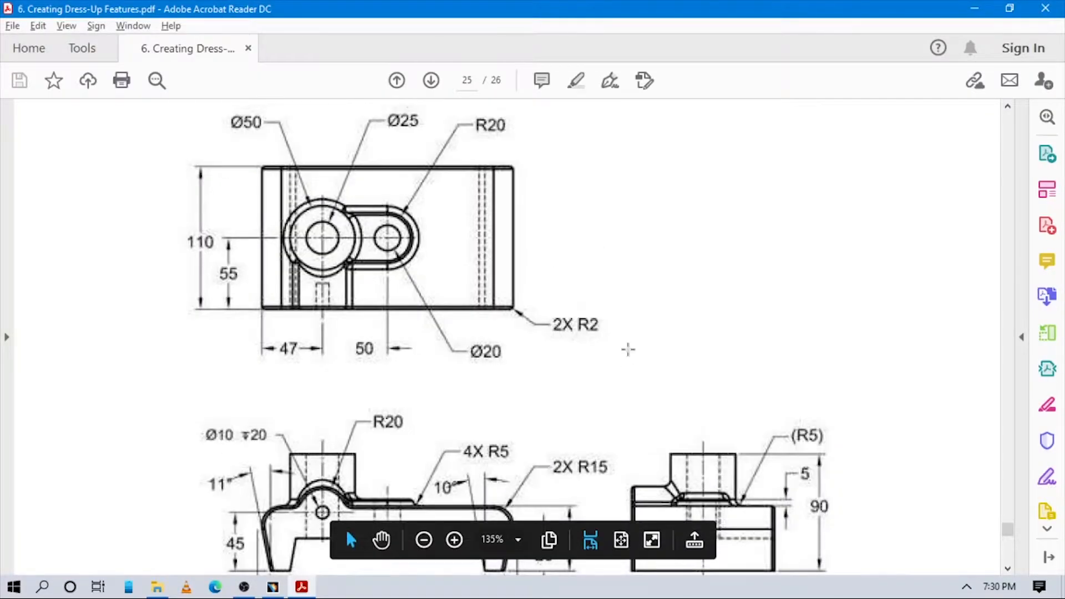
{"action": "scroll", "coordinate": [628, 349], "scroll_direction": "up", "scroll_amount": 3}
{"action": "scroll", "coordinate": [624, 345], "scroll_direction": "down", "scroll_amount": 9}
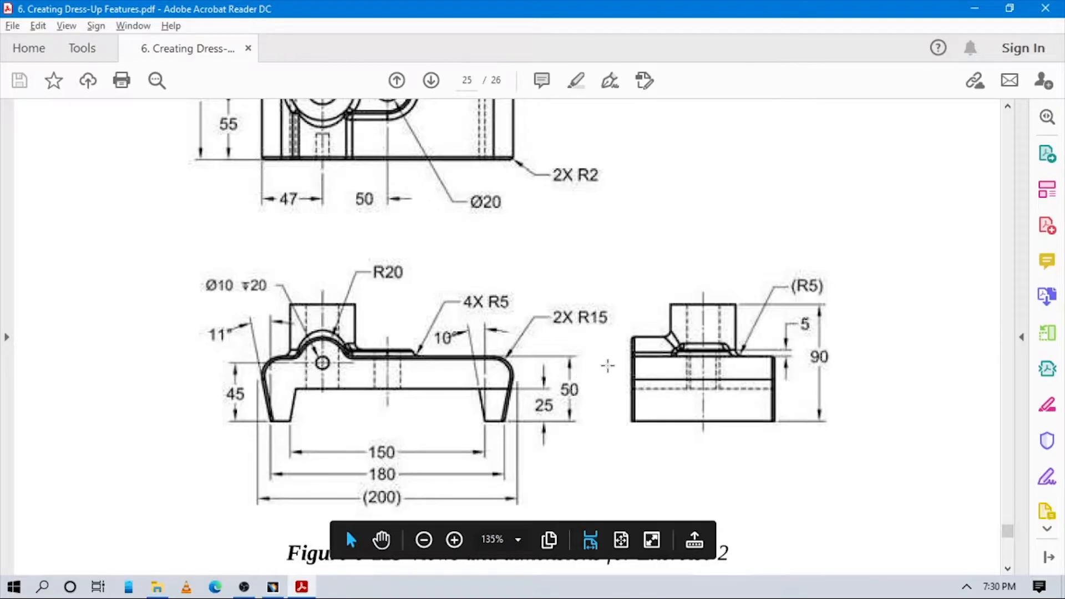
{"action": "scroll", "coordinate": [607, 364], "scroll_direction": "up", "scroll_amount": 3}
{"action": "scroll", "coordinate": [404, 387], "scroll_direction": "down", "scroll_amount": 3}
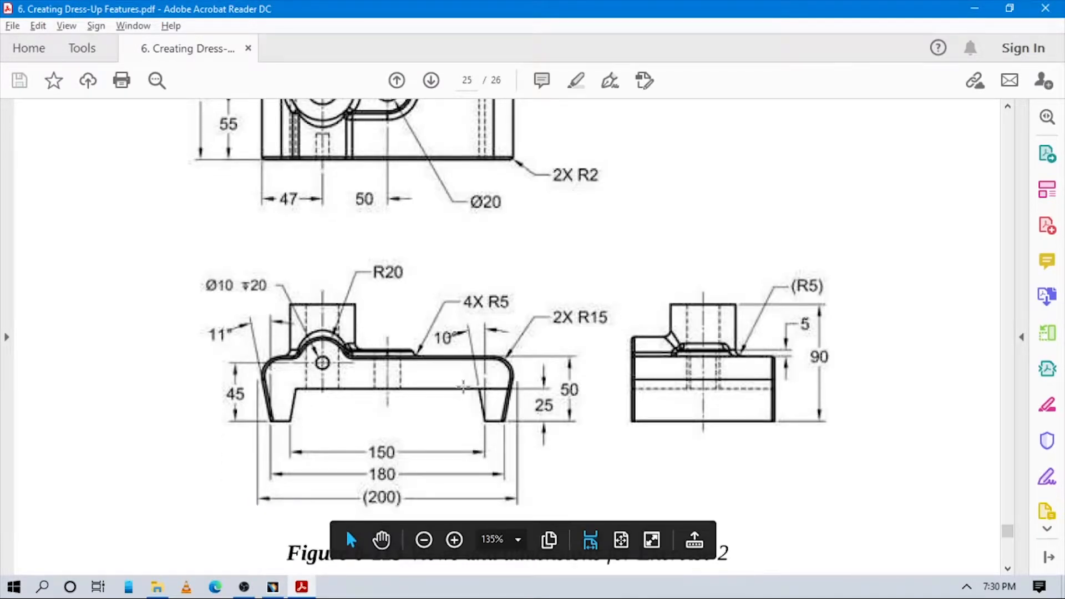
{"action": "scroll", "coordinate": [464, 387], "scroll_direction": "up", "scroll_amount": 3}
{"action": "scroll", "coordinate": [467, 364], "scroll_direction": "down", "scroll_amount": 3}
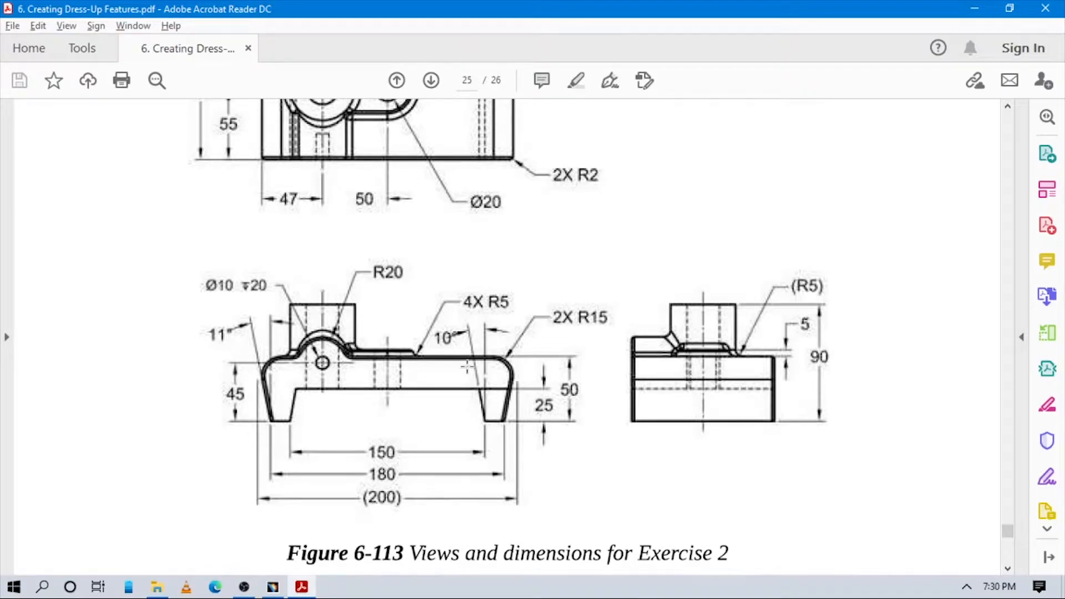
- Switch to CATIA and start a positioned sketch on the axis system's YZ plane, with Point.1 as the projection-point origin
{"action": "key", "text": "alt+Tab"}
{"action": "middle_click_drag", "start_coordinate": [505, 312], "coordinate": [509, 396]}
{"action": "left_click", "coordinate": [658, 145]}
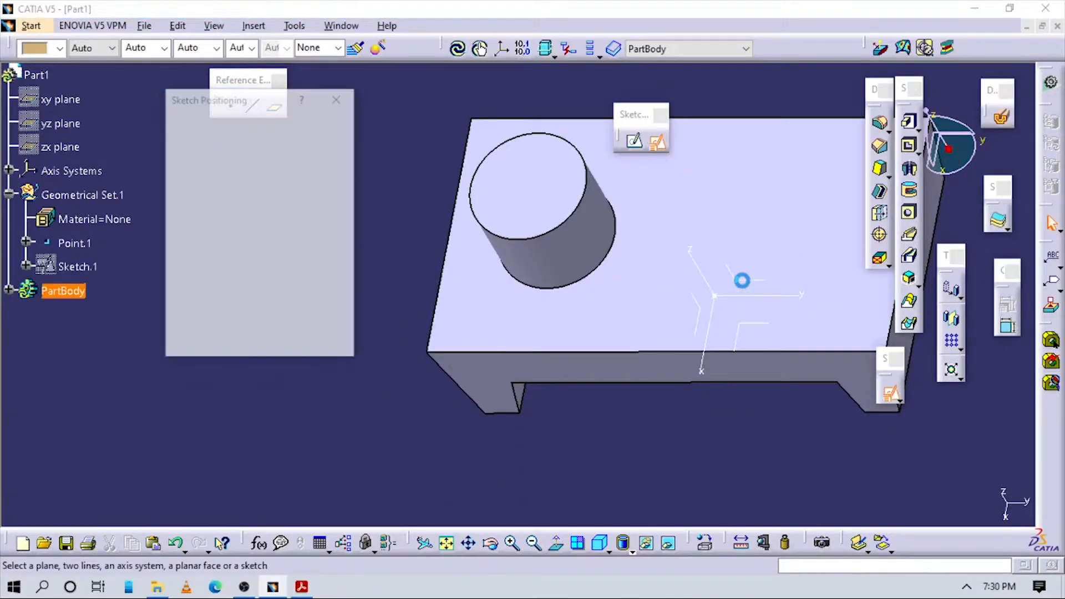
{"action": "left_click", "coordinate": [742, 280]}
{"action": "left_click", "coordinate": [275, 202]}
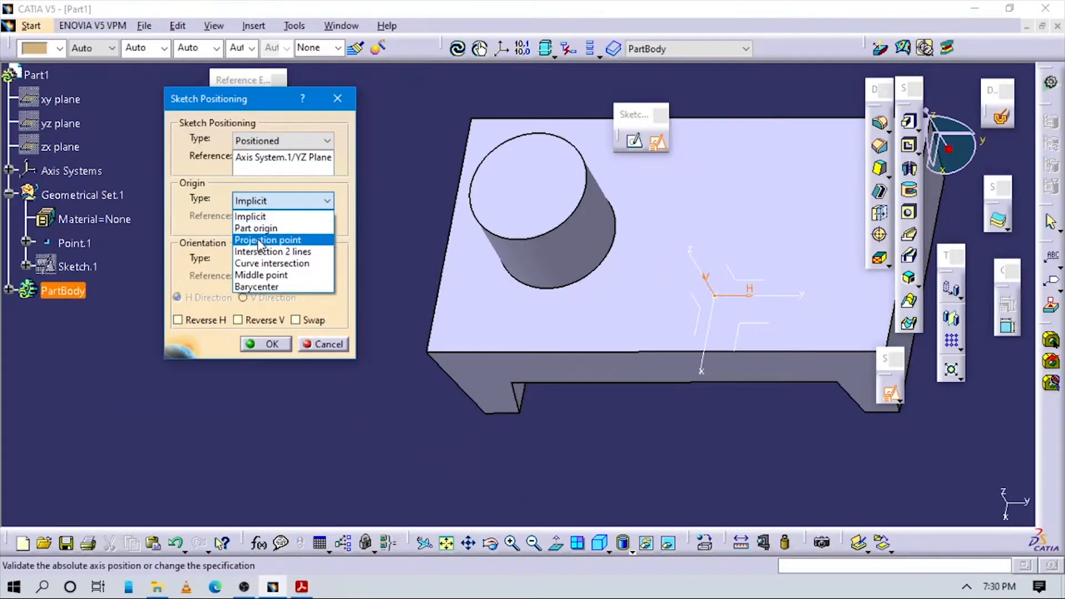
{"action": "left_click", "coordinate": [259, 244]}
{"action": "left_click", "coordinate": [72, 243]}
- Orient the sketch's H direction parallel to the axis system's Y axis and confirm the sketch positioning
{"action": "left_click", "coordinate": [293, 259]}
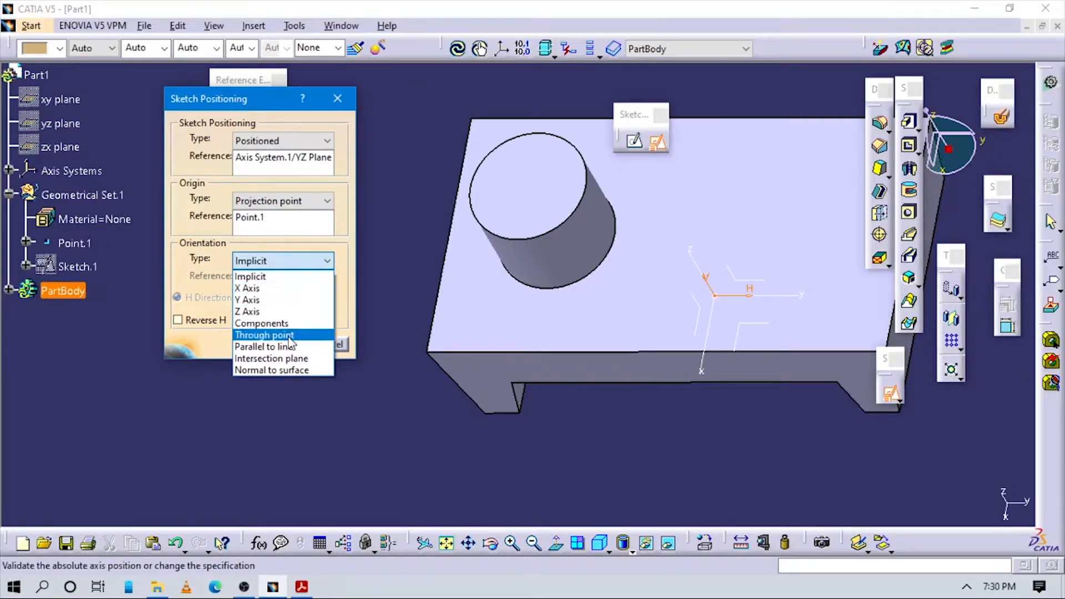
{"action": "left_click", "coordinate": [289, 346]}
{"action": "left_click", "coordinate": [780, 297]}
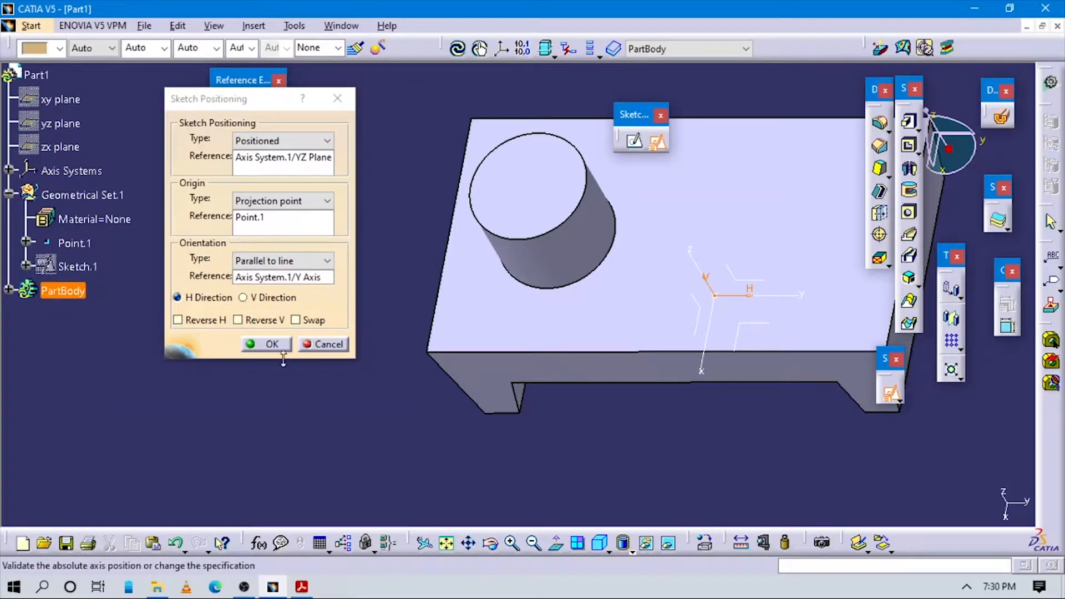
{"action": "left_click", "coordinate": [276, 342]}
{"action": "left_click", "coordinate": [271, 344]}
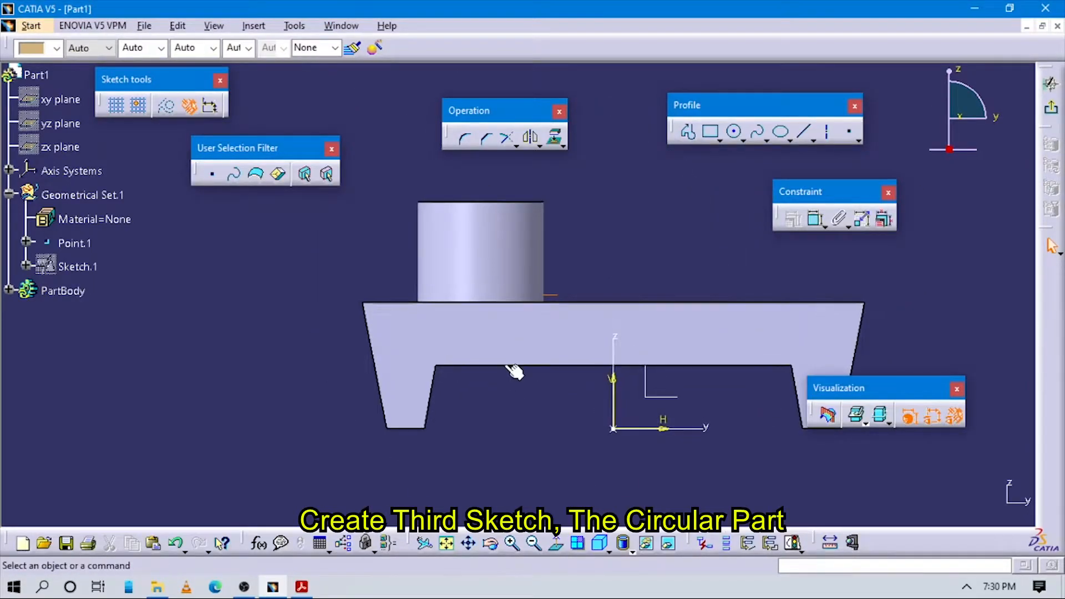
- Draw a circle about 45 mm in diameter across the lower part of the boss and dimension its diameter
{"action": "left_click", "coordinate": [733, 131]}
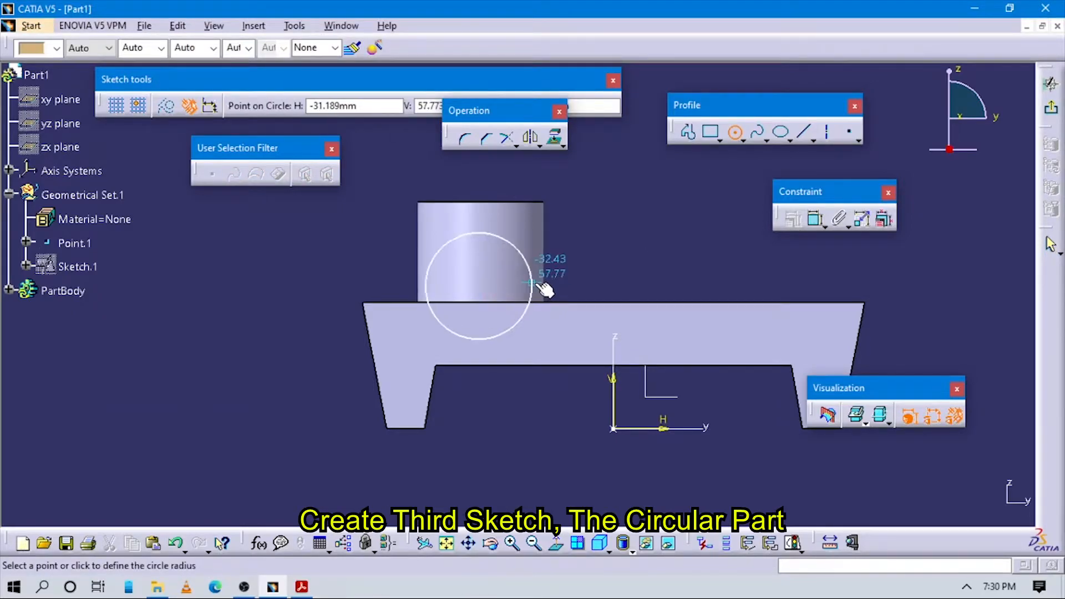
{"action": "left_click", "coordinate": [534, 288]}
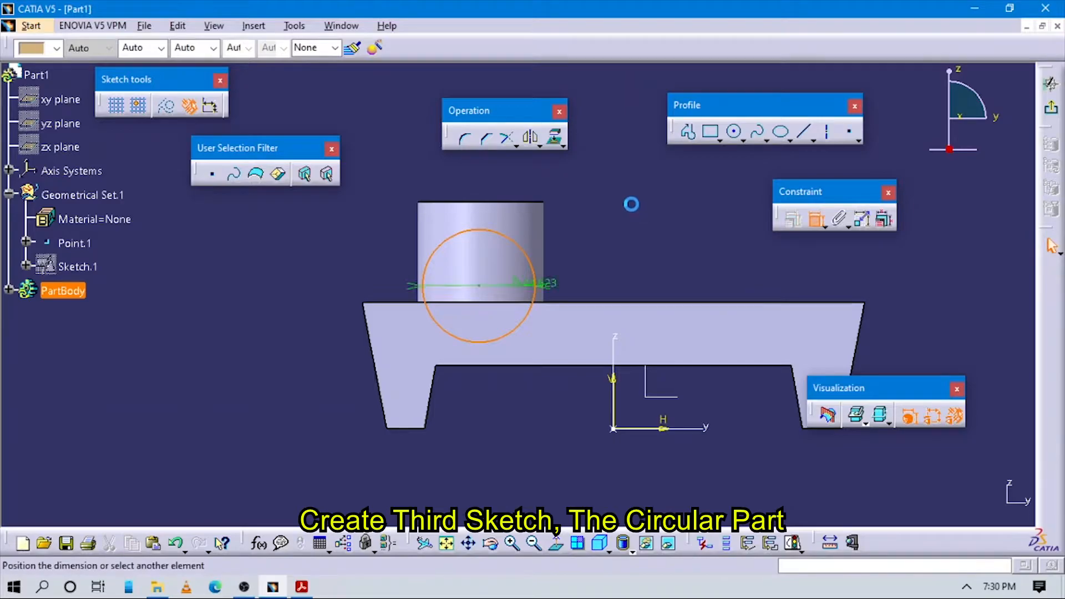
{"action": "key", "text": "alt+Tab"}
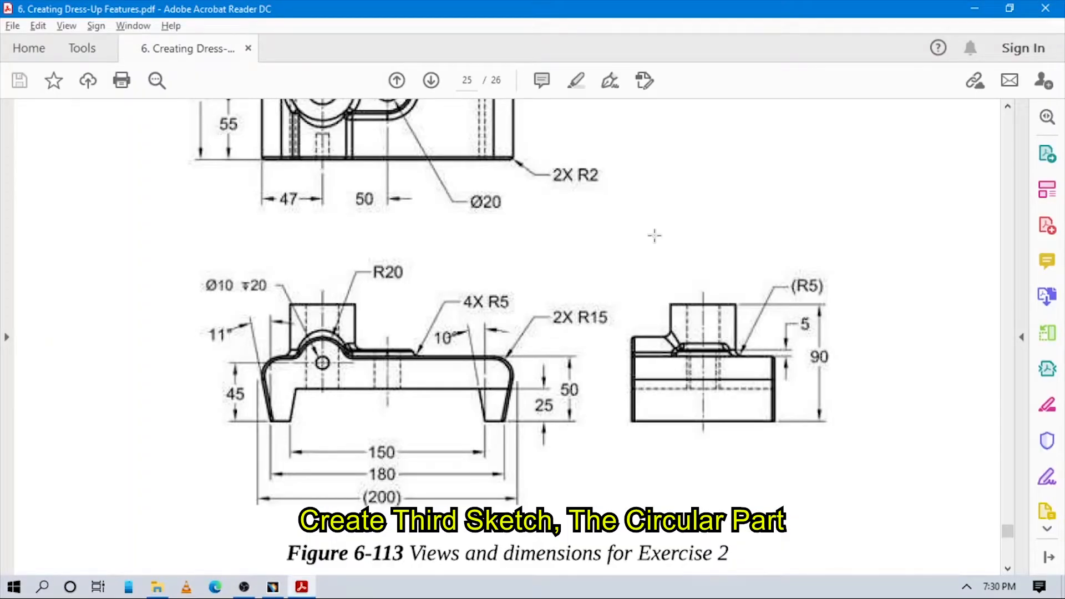
{"action": "key", "text": "alt+Tab"}
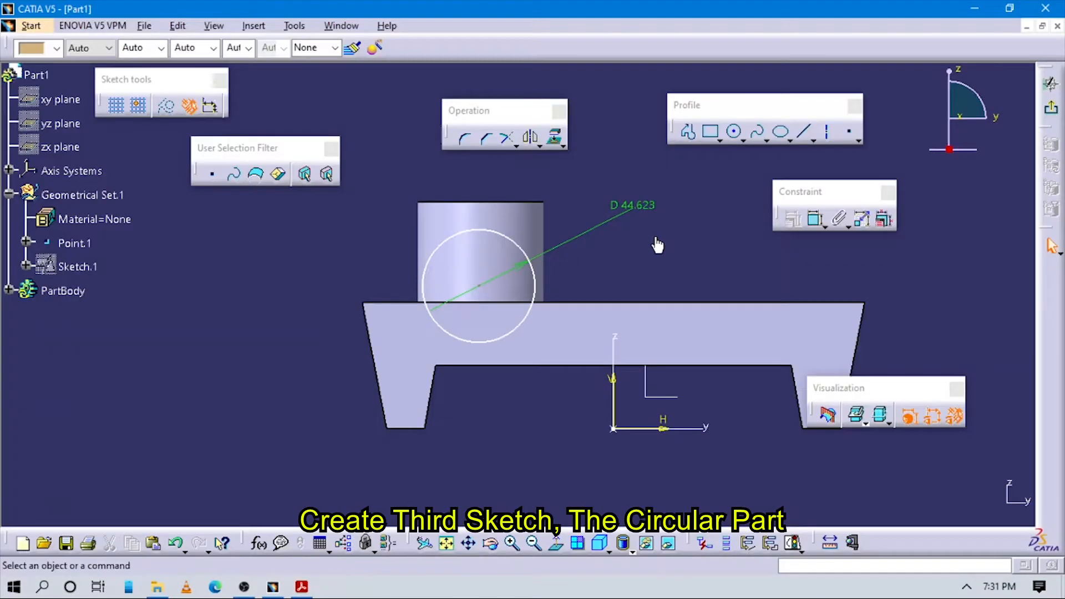
- Switch the circle's dimension from diameter to radius and set it to 20 mm, checking the value in the PDF drawing
{"action": "double_click", "coordinate": [626, 208]}
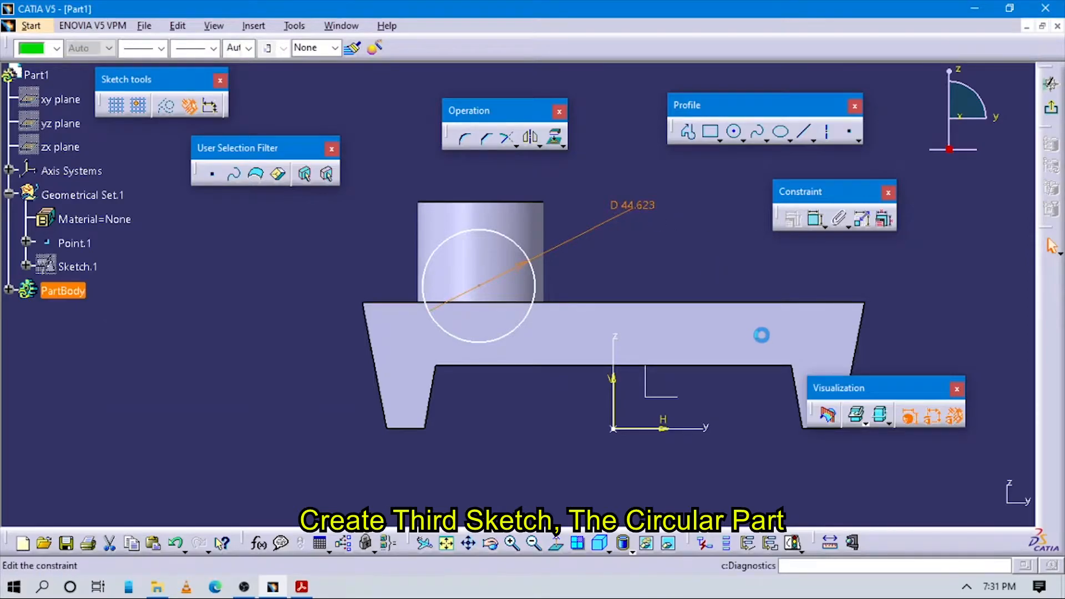
{"action": "left_click", "coordinate": [772, 277]}
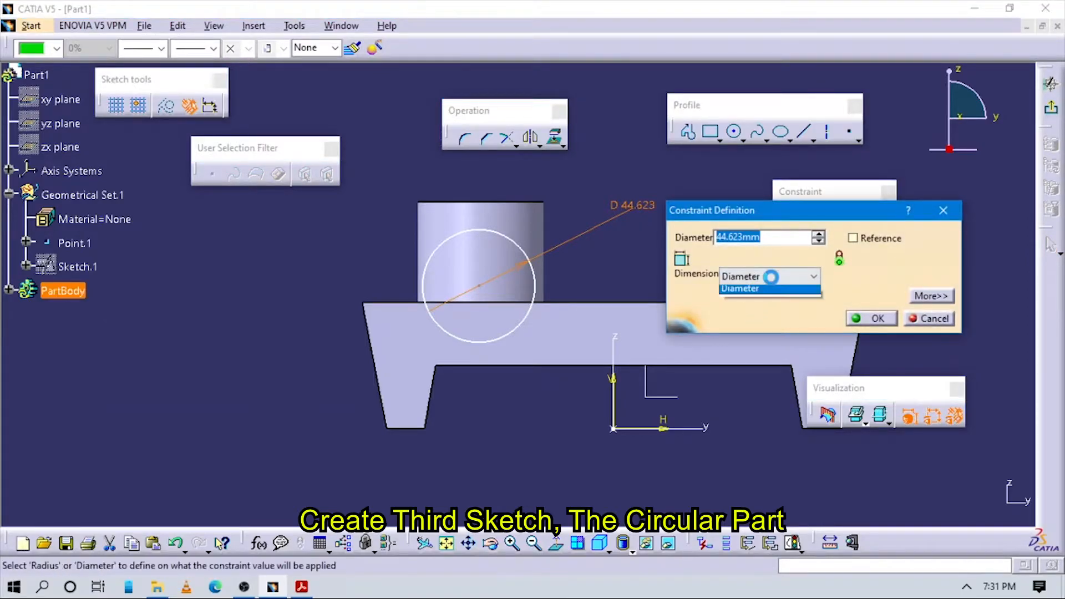
{"action": "left_click", "coordinate": [777, 289]}
{"action": "double_click", "coordinate": [778, 241]}
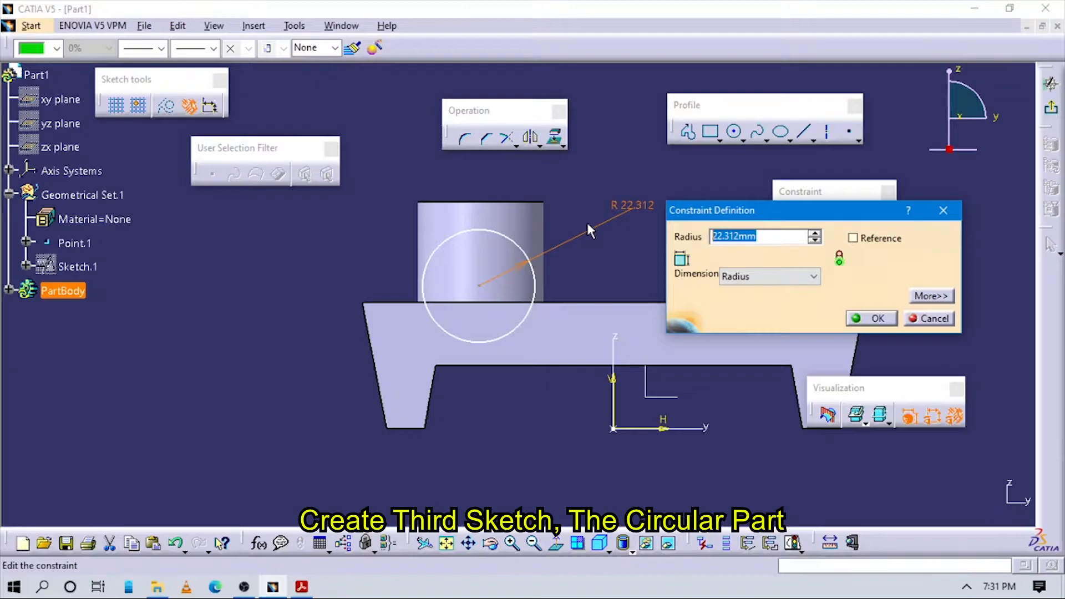
{"action": "key", "text": "alt+Tab"}
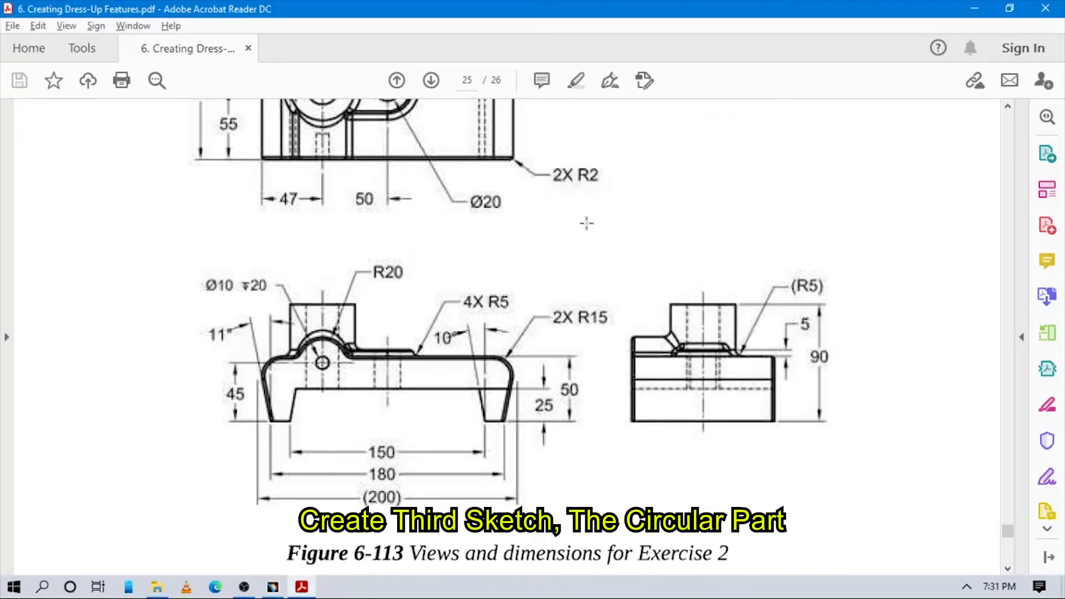
{"action": "key", "text": "alt+Tab"}
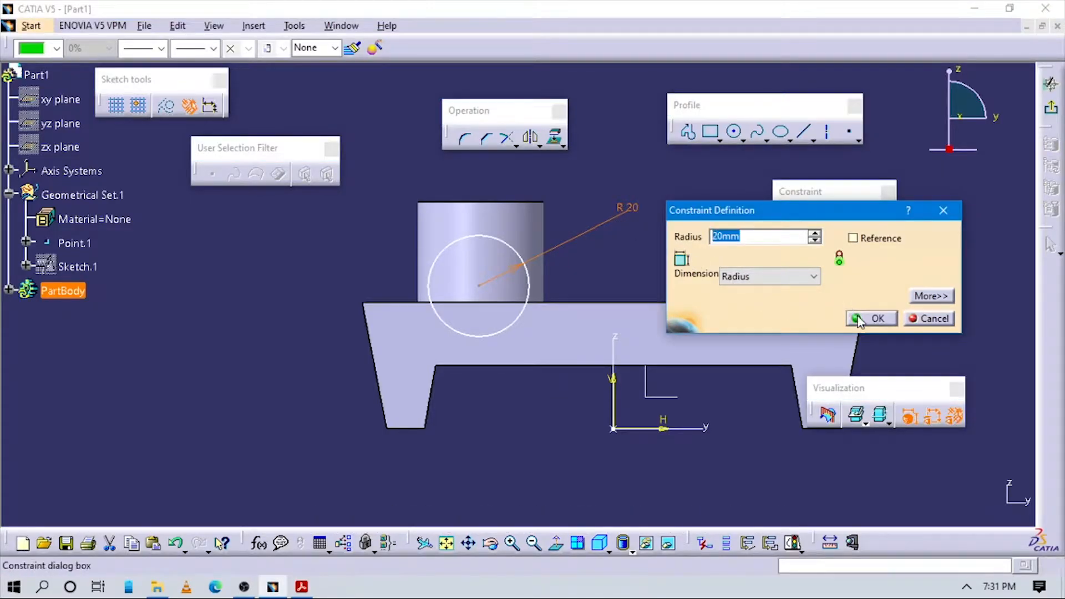
{"action": "left_click", "coordinate": [860, 318]}
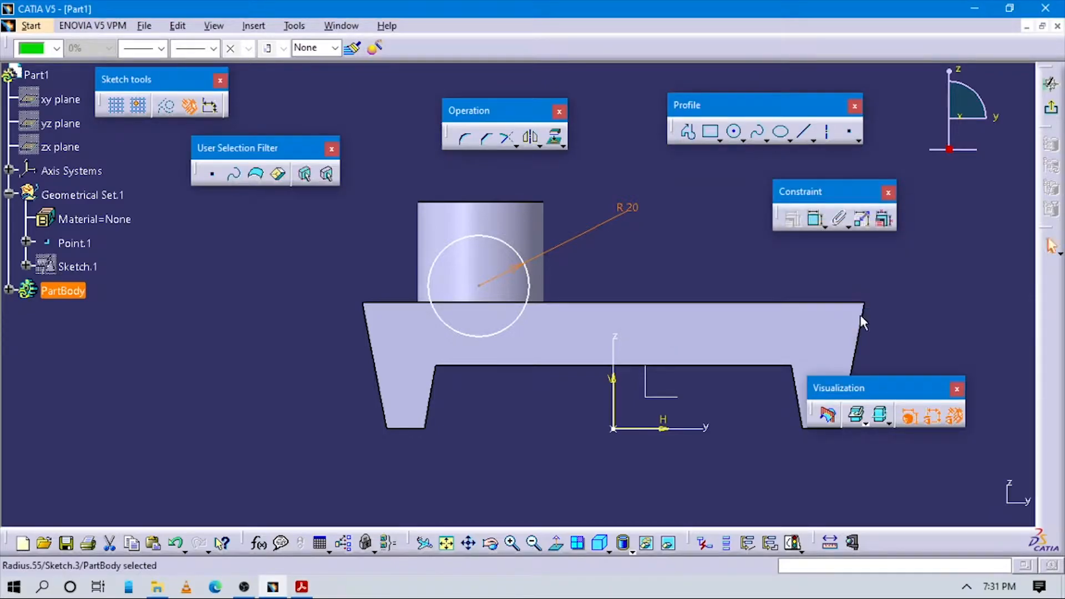
- Dimension the circle centre's height above the sketch's H axis and set it to 40 mm
{"action": "key", "text": "alt+Tab"}
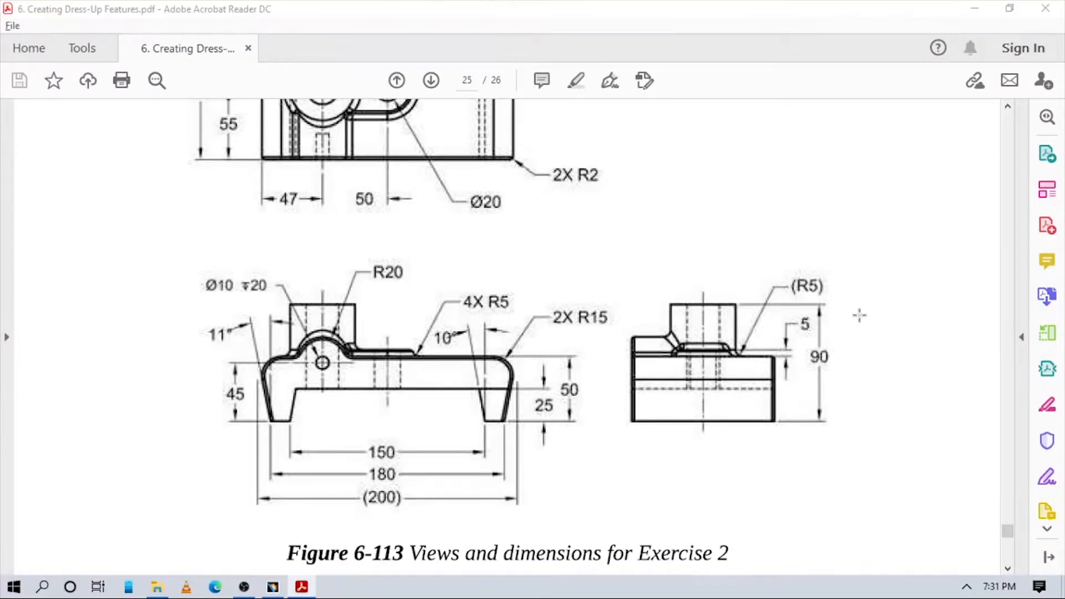
{"action": "key", "text": "alt+Tab"}
{"action": "left_click", "coordinate": [816, 218]}
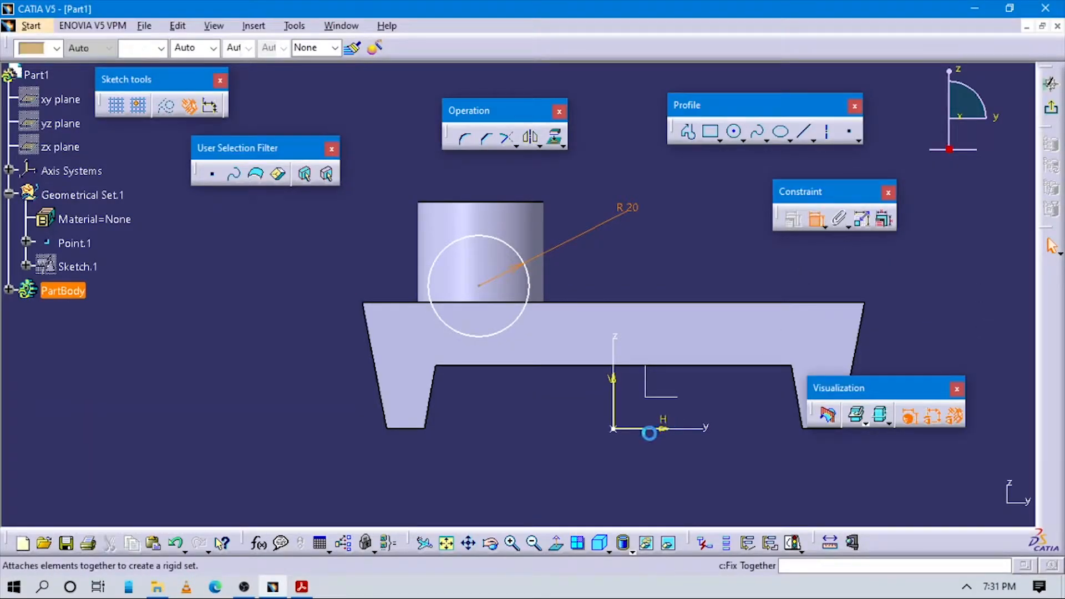
{"action": "left_click", "coordinate": [479, 285]}
{"action": "left_click", "coordinate": [663, 428]}
{"action": "left_click", "coordinate": [285, 388]}
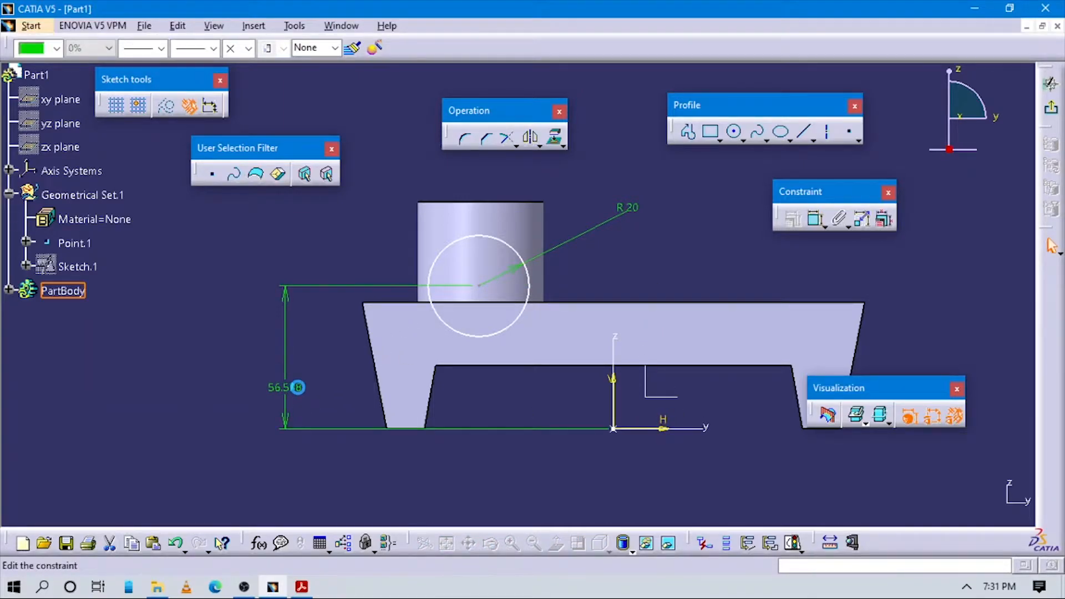
{"action": "type", "text": "40"}
{"action": "key", "text": "Return"}
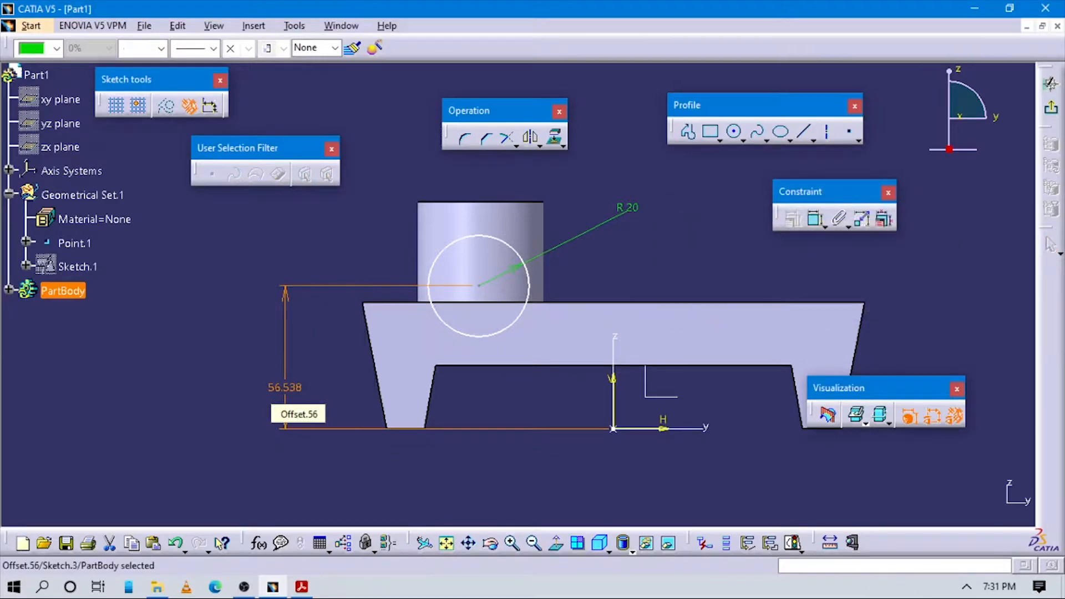
- Check the height dimension in the PDF drawing's front view and set the circle centre's height to 45 mm
{"action": "key", "text": "alt+Tab"}
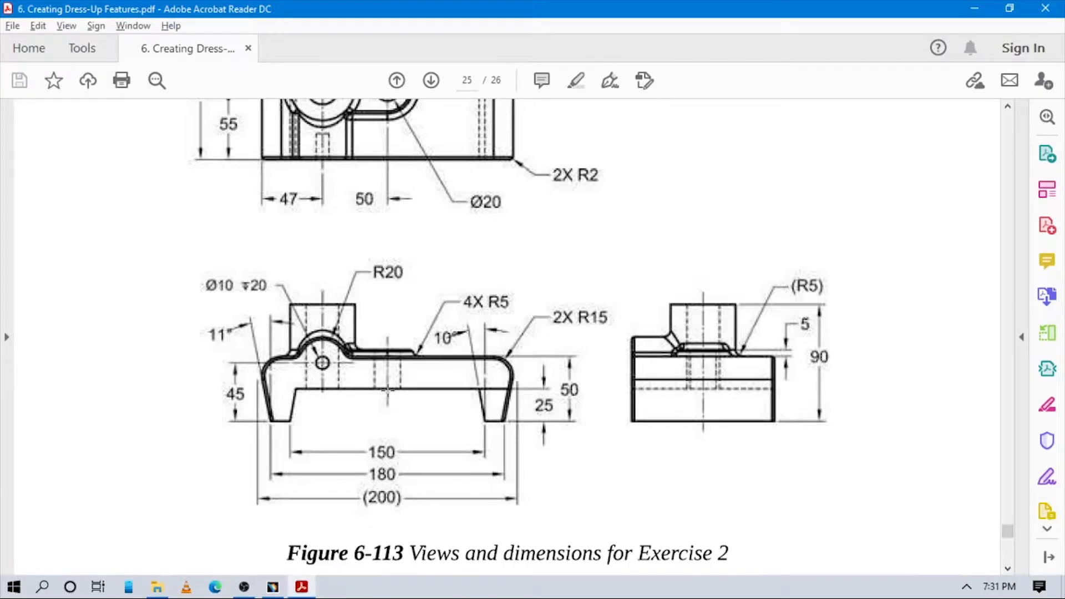
{"action": "key", "text": "alt+Tab"}
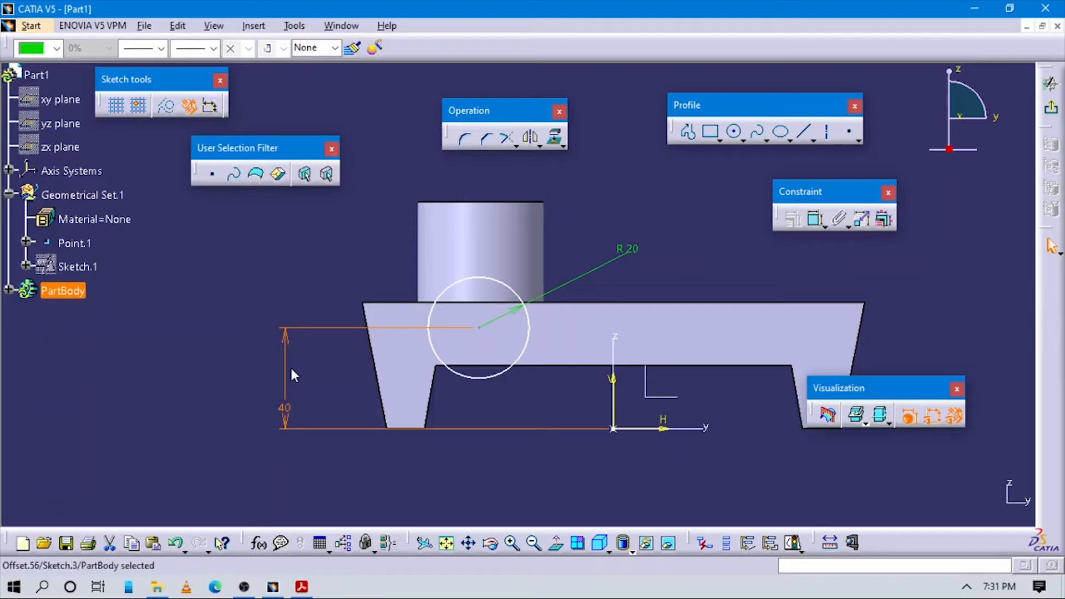
{"action": "double_click", "coordinate": [284, 409]}
{"action": "key", "text": "Return"}
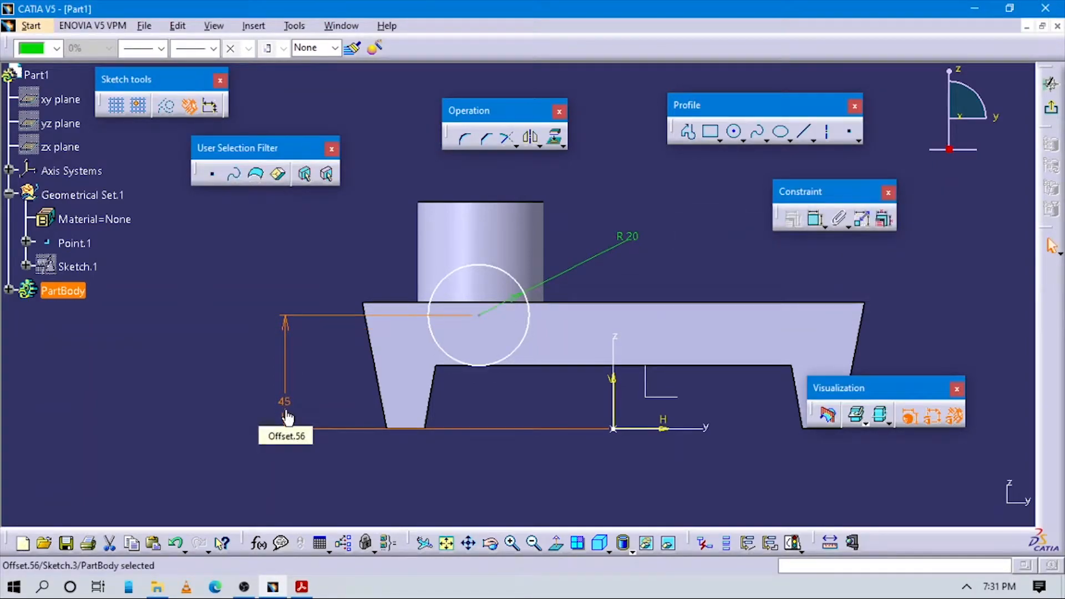
- Compare the sketched circle and its dimensions with the rounded rib in the PDF drawing's front view
{"action": "key", "text": "alt+Tab"}
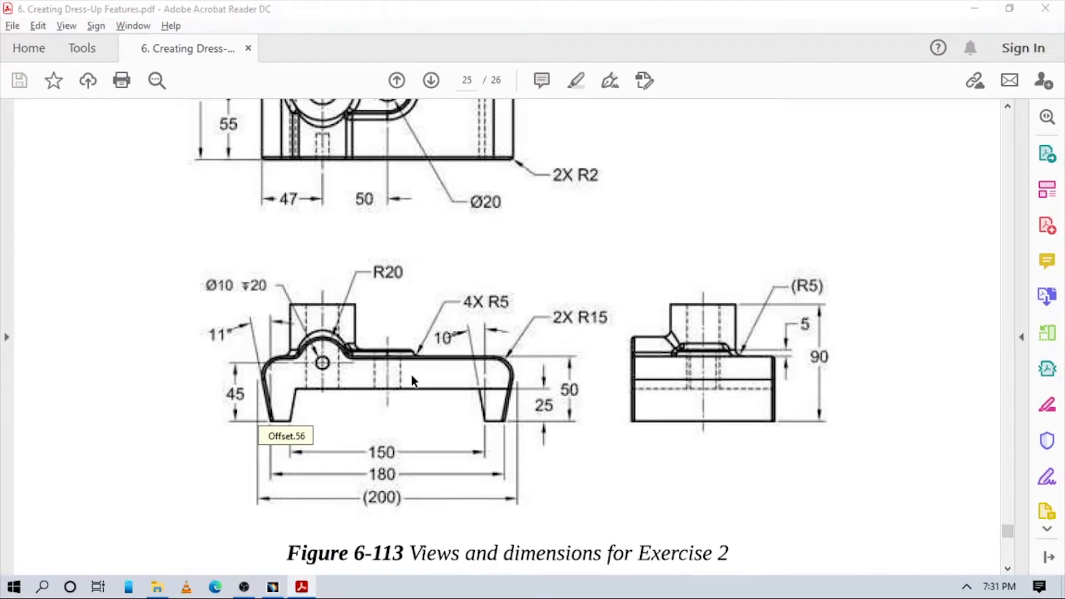
{"action": "key", "text": "alt+Tab"}
{"action": "middle_click_drag", "start_coordinate": [545, 358], "coordinate": [514, 393], "text": "ctrl"}
{"action": "key", "text": "alt+Tab"}
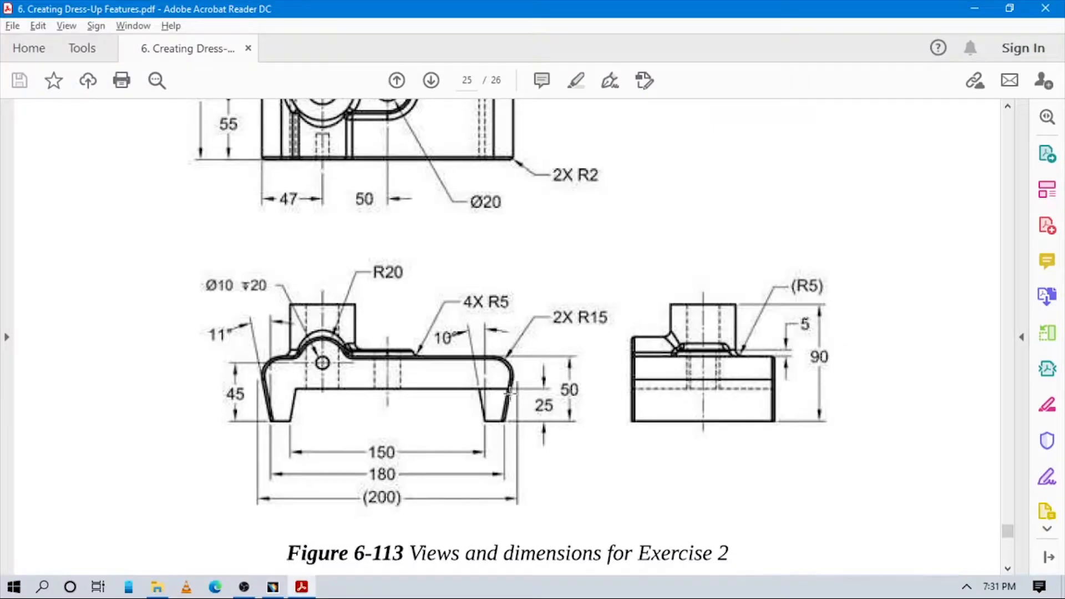
{"action": "key", "text": "alt+Tab"}
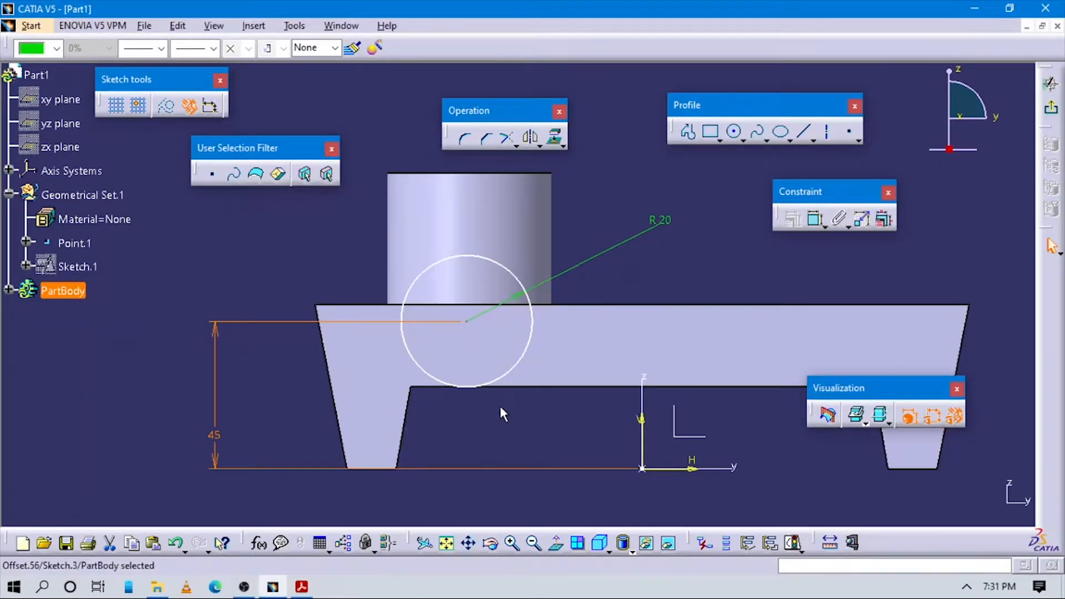
{"action": "middle_click_drag", "start_coordinate": [489, 438], "coordinate": [495, 395]}
{"action": "left_click", "coordinate": [556, 543]}
{"action": "mouse_move", "coordinate": [539, 499]}
{"action": "middle_mouse_down"}
{"action": "mouse_move", "coordinate": [488, 373]}
{"action": "mouse_move", "coordinate": [485, 416]}
{"action": "mouse_move", "coordinate": [506, 473]}
{"action": "middle_mouse_up"}
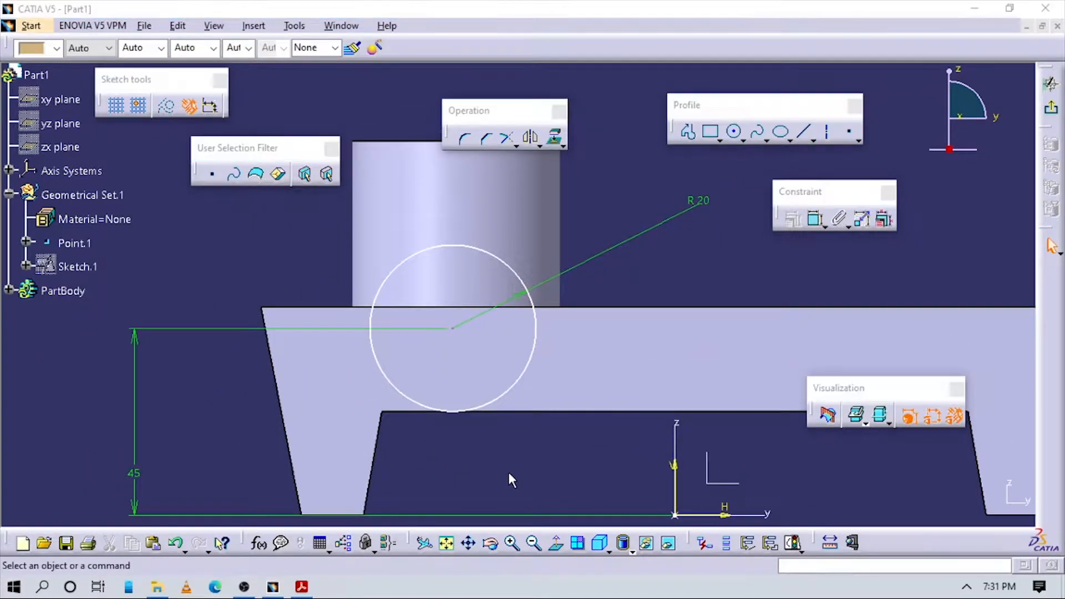
{"action": "key", "text": "alt+Tab"}
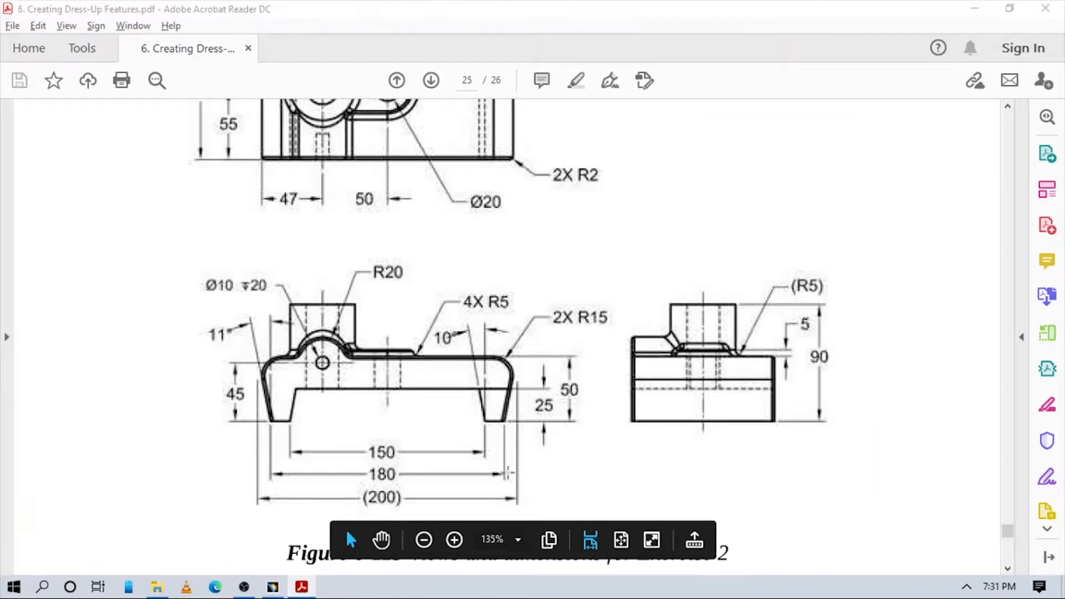
{"action": "key", "text": "alt+Tab"}
{"action": "middle_click_drag", "start_coordinate": [642, 321], "coordinate": [653, 340]}
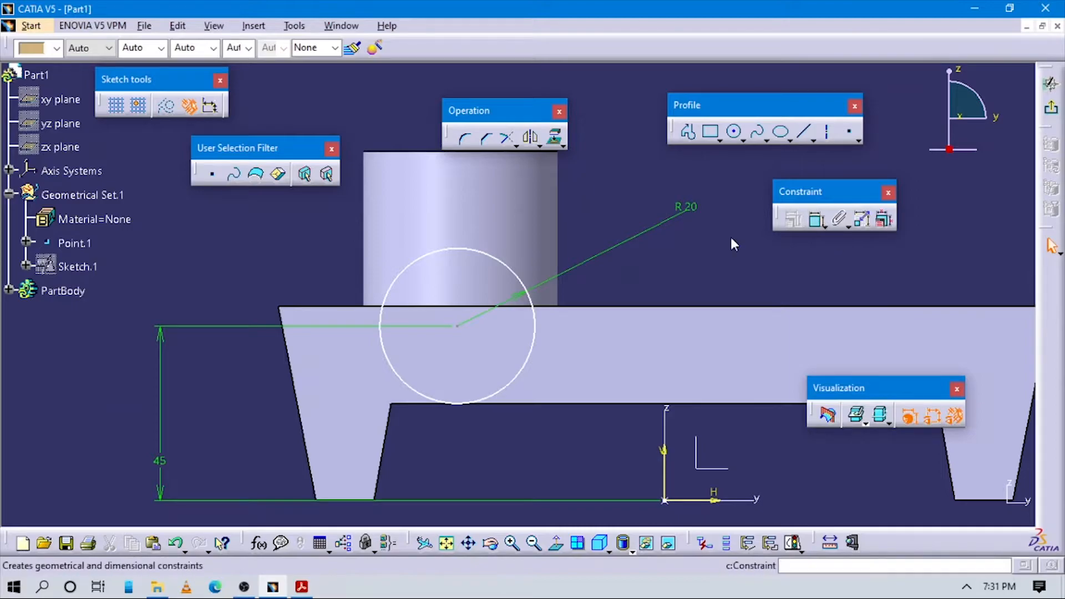
- Nudge the circle sideways to test its freedom, and check the PDF drawing's top view for its horizontal location
{"action": "left_click", "coordinate": [505, 264]}
{"action": "left_click_drag", "start_coordinate": [504, 264], "coordinate": [503, 249]}
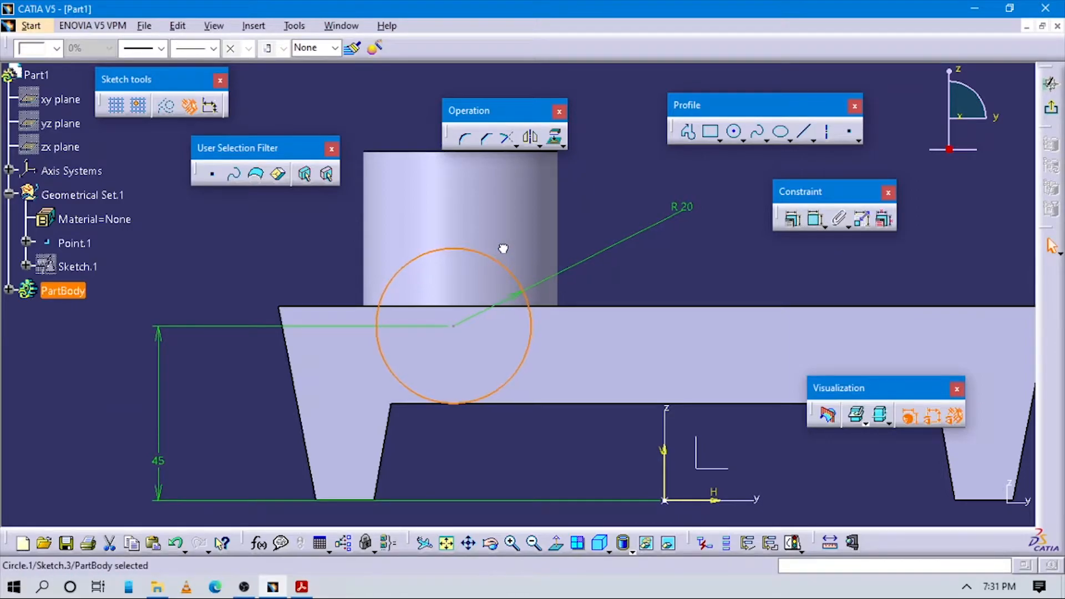
{"action": "key", "text": "alt+Tab"}
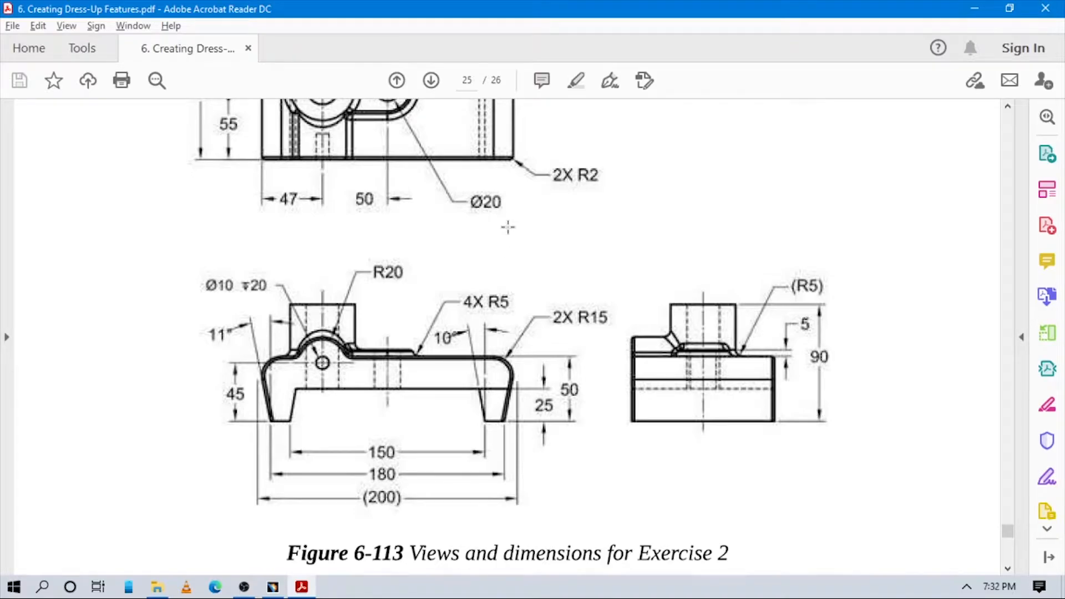
{"action": "scroll", "coordinate": [508, 226], "scroll_direction": "up", "scroll_amount": 2}
{"action": "scroll", "coordinate": [477, 361], "scroll_direction": "down", "scroll_amount": 2}
{"action": "scroll", "coordinate": [476, 361], "scroll_direction": "up", "scroll_amount": 2}
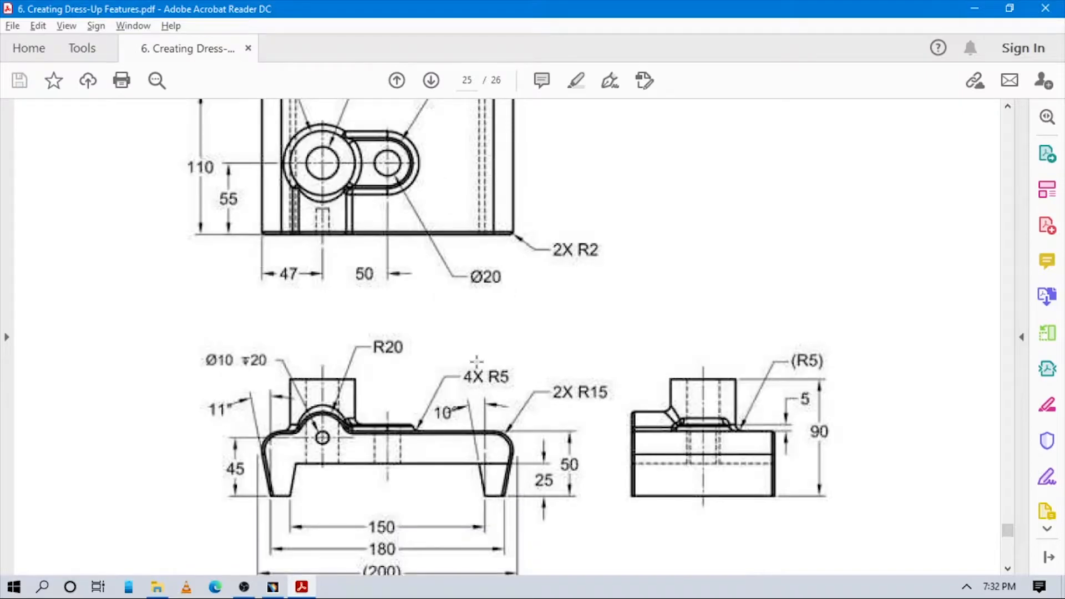
- Dimension the horizontal distance from the circle centre to the base's upper corner nearest the boss, using the horizontal measure direction
{"action": "key", "text": "alt+Tab"}
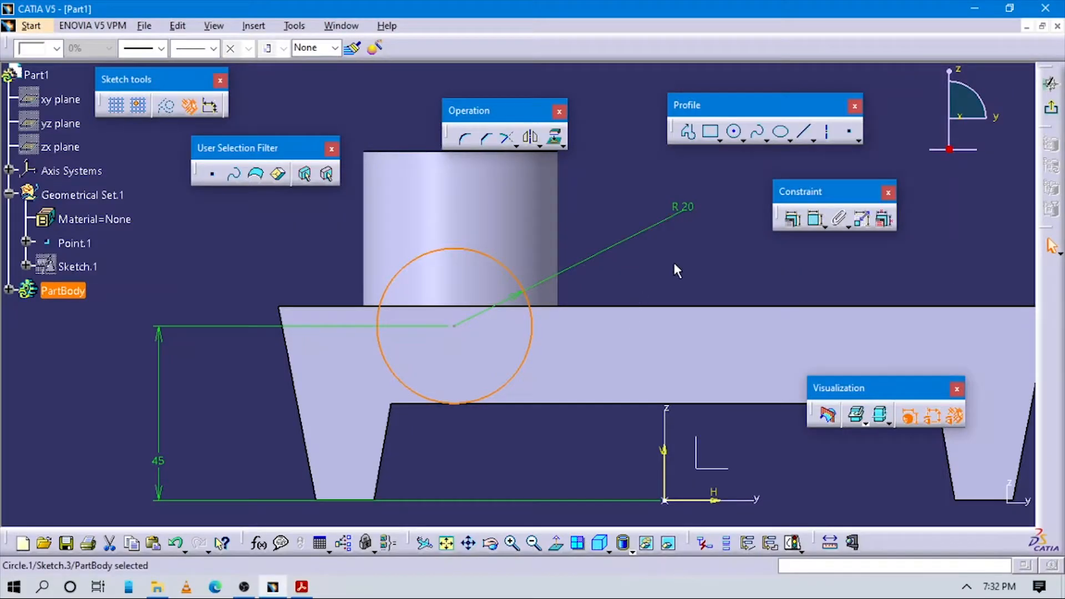
{"action": "left_click", "coordinate": [815, 219]}
{"action": "left_click", "coordinate": [454, 325]}
{"action": "left_click", "coordinate": [283, 308]}
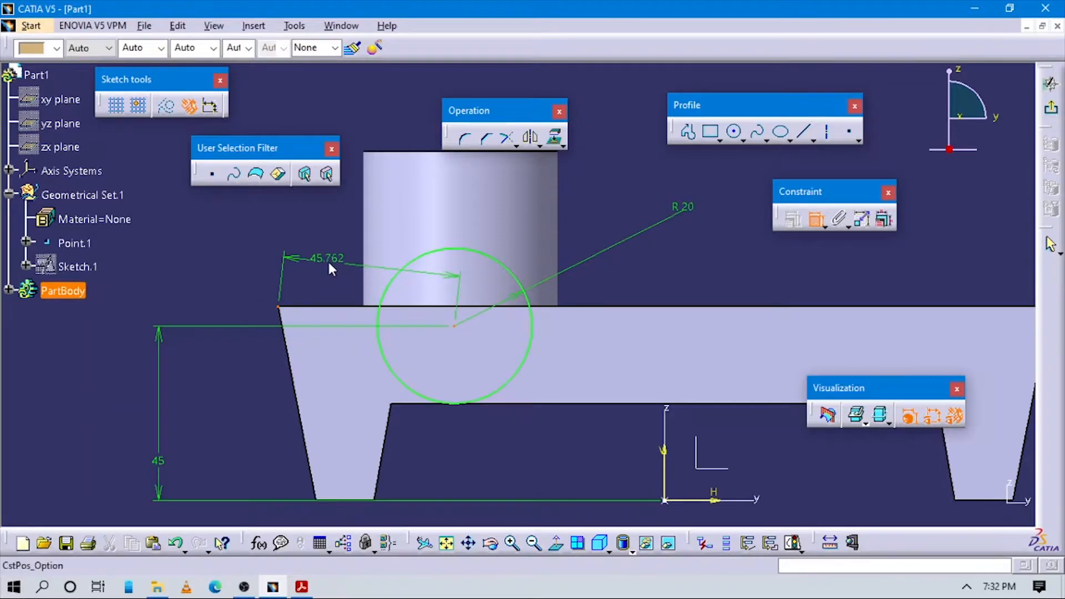
{"action": "right_click", "coordinate": [327, 259]}
{"action": "left_click", "coordinate": [358, 325]}
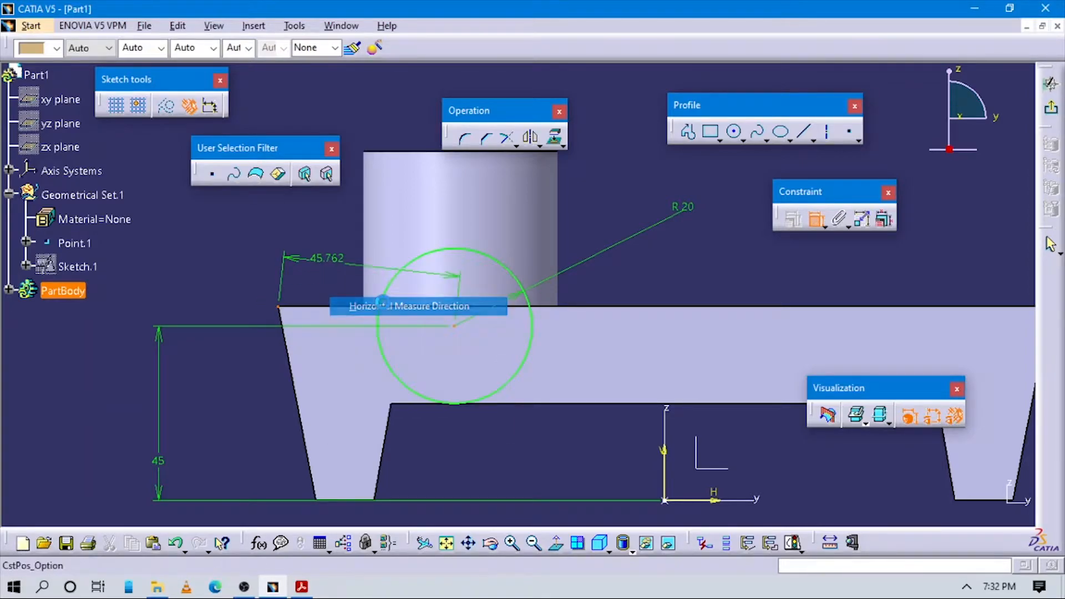
{"action": "left_click", "coordinate": [353, 274]}
- Dimension the horizontal distance between the sketch's V axis and the circle centre
{"action": "left_click", "coordinate": [815, 219]}
{"action": "left_click", "coordinate": [663, 452]}
{"action": "left_click", "coordinate": [463, 331]}
{"action": "left_click", "coordinate": [606, 277]}
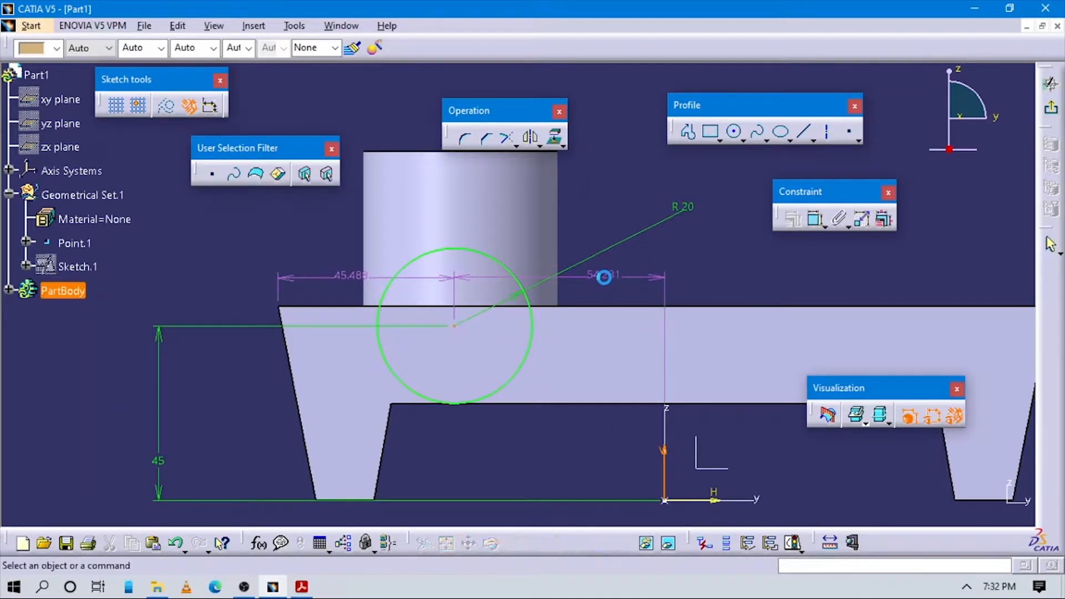
- Delete the V-axis offset dimension and set the circle centre's horizontal distance from the base's upper corner to 47 mm
{"action": "left_click", "coordinate": [605, 274]}
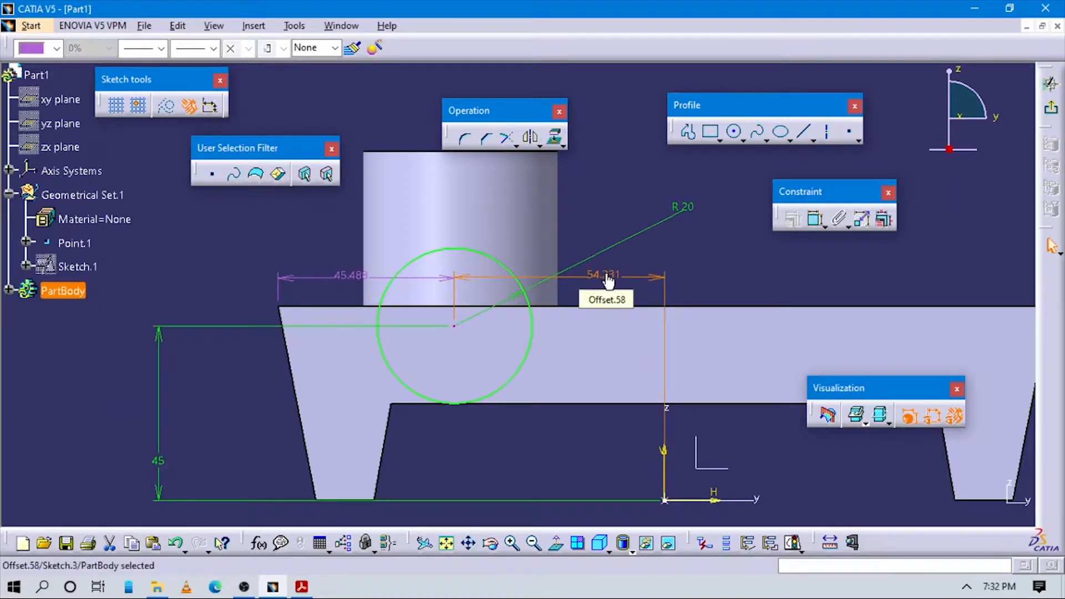
{"action": "key", "text": "Delete"}
{"action": "left_click", "coordinate": [339, 272]}
{"action": "double_click", "coordinate": [339, 272]}
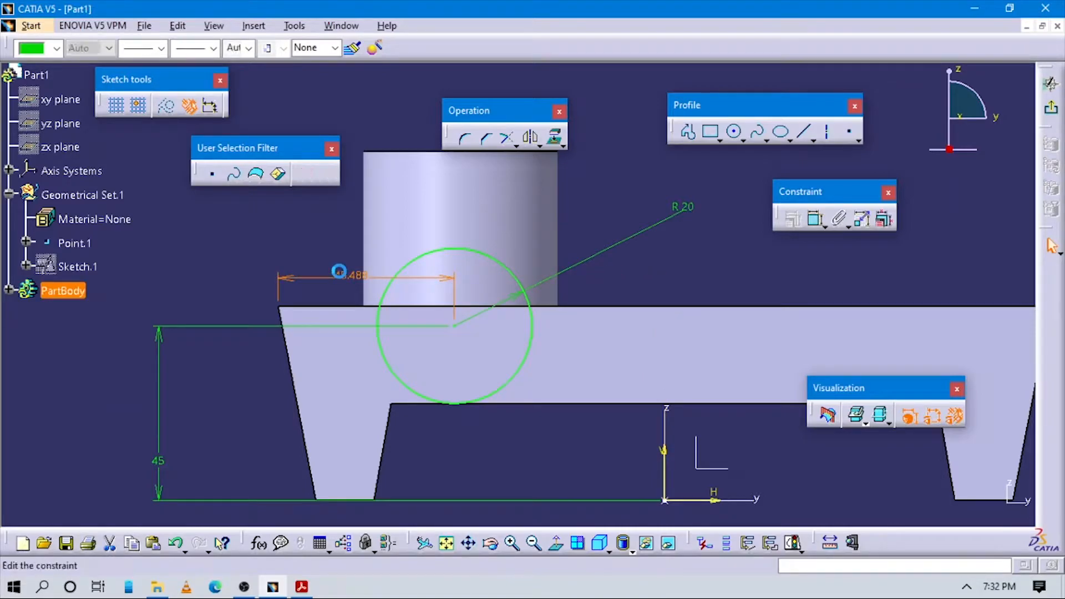
{"action": "key", "text": "Return"}
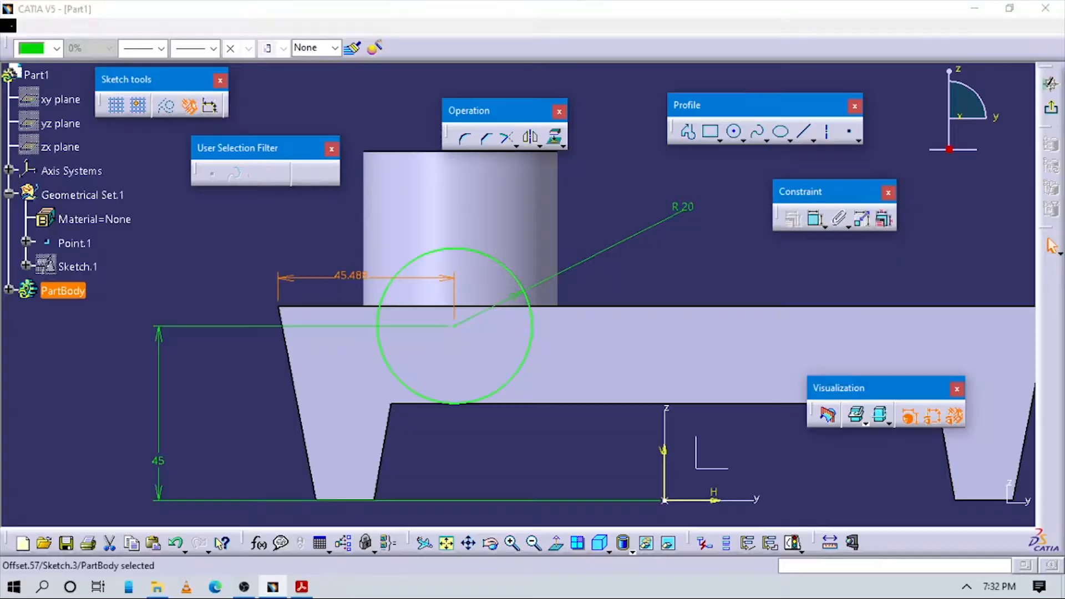
{"action": "key", "text": "alt+Tab"}
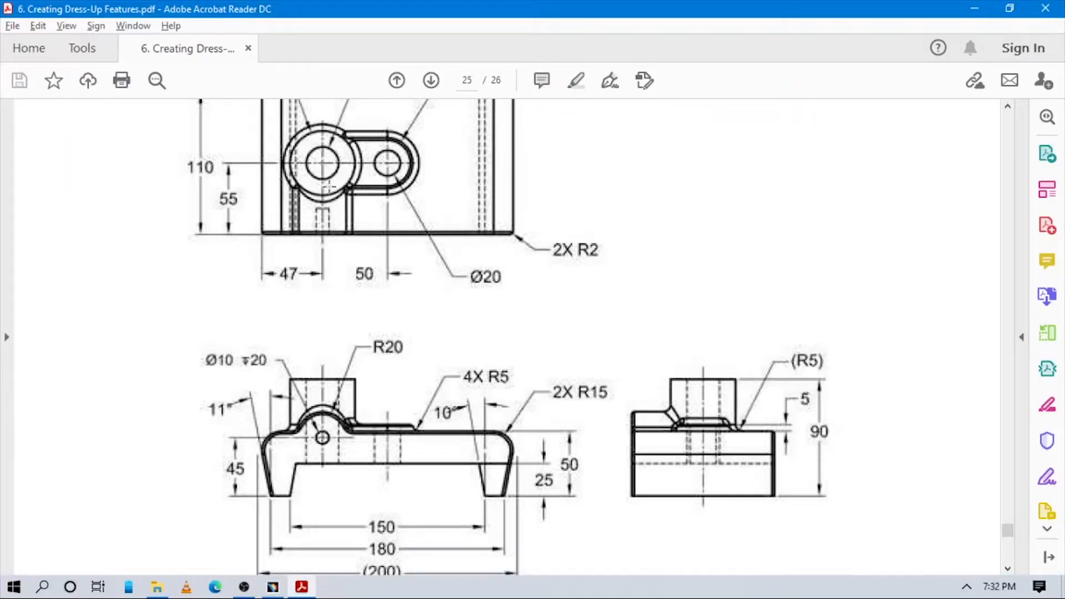
{"action": "key", "text": "alt+Tab"}
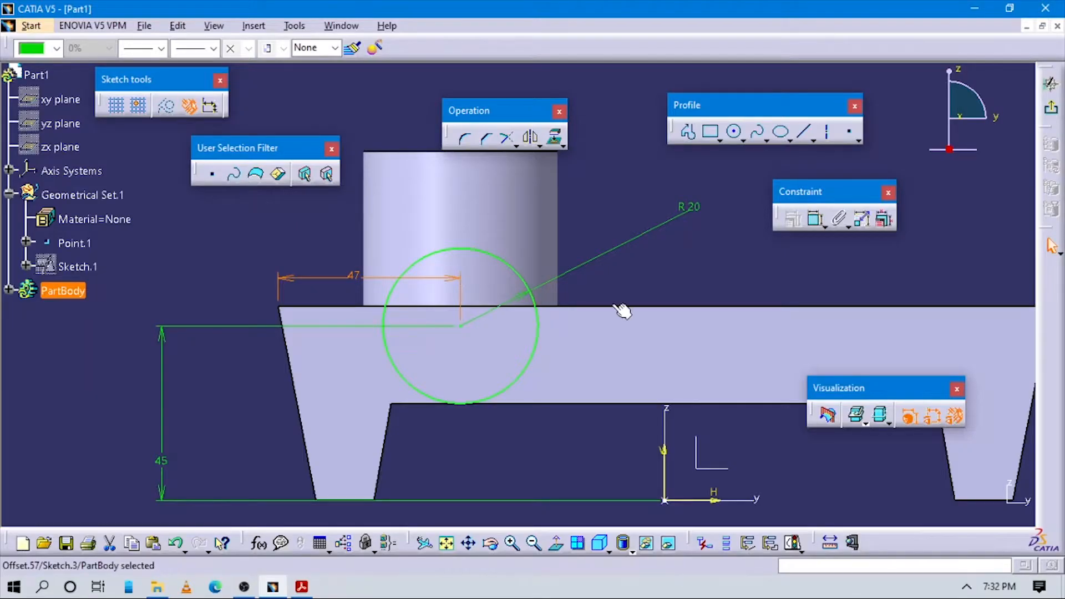
- Replace the 47 mm corner dimension with one between the V axis and the circle centre, and exit the sketch
{"action": "left_click", "coordinate": [815, 220]}
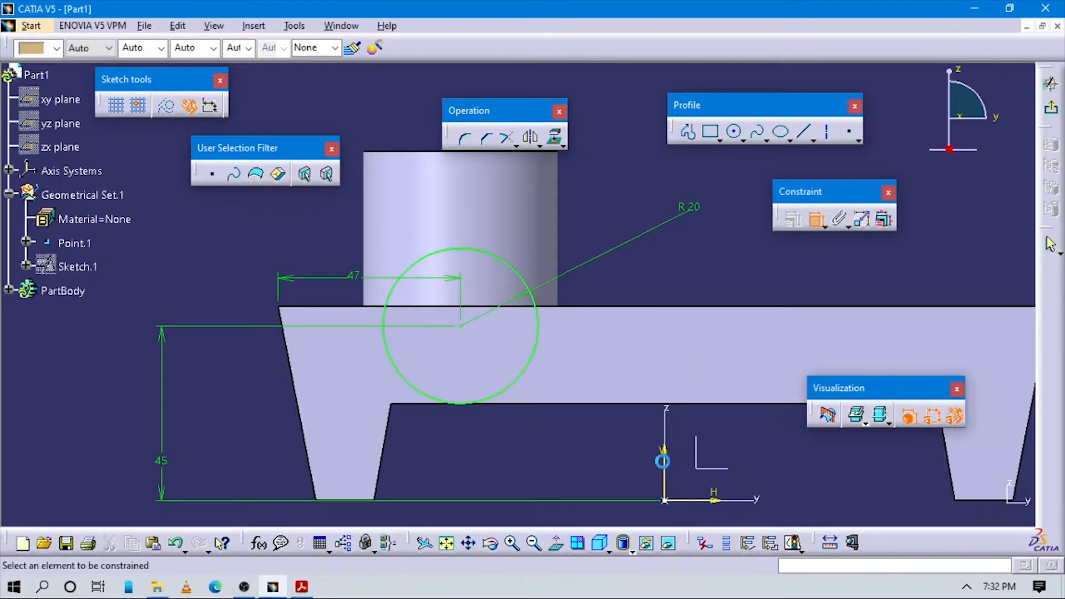
{"action": "left_click", "coordinate": [664, 457]}
{"action": "left_click", "coordinate": [464, 327]}
{"action": "left_click", "coordinate": [596, 209]}
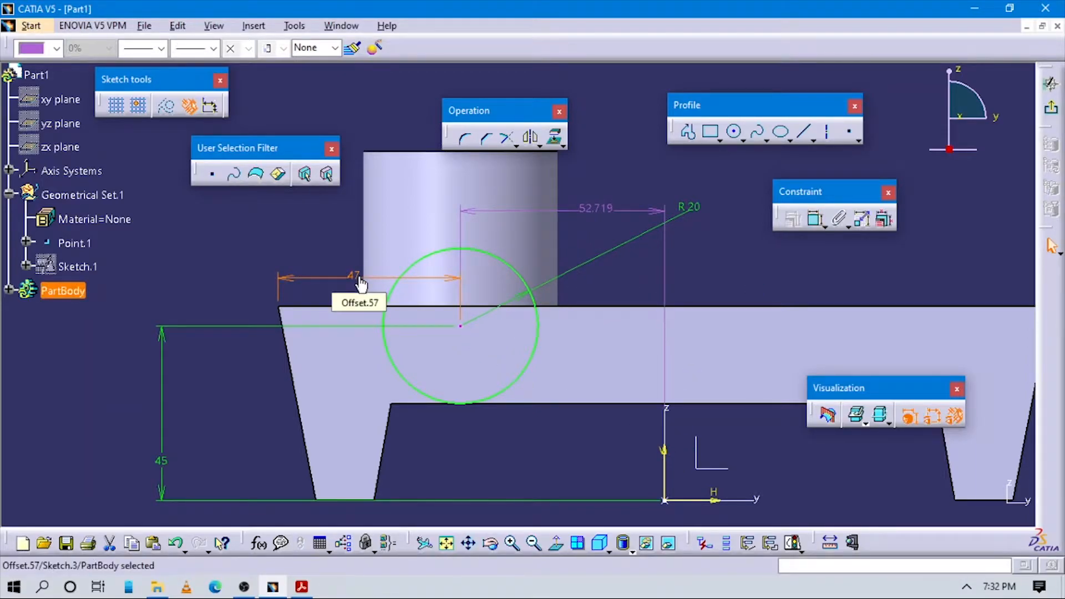
{"action": "key", "text": "Delete"}
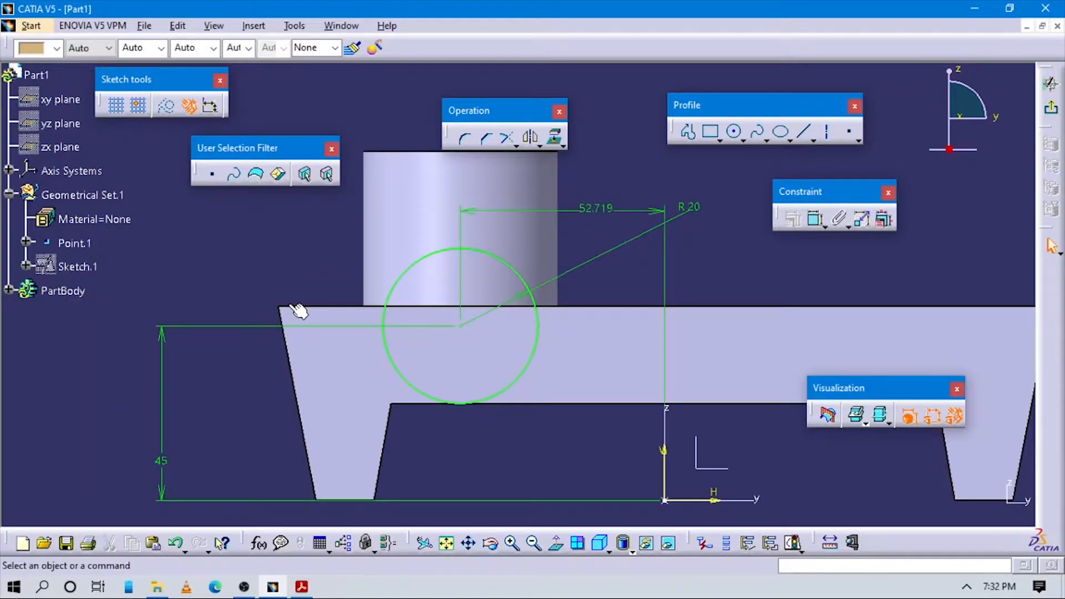
{"action": "middle_click_drag", "start_coordinate": [498, 398], "coordinate": [485, 366]}
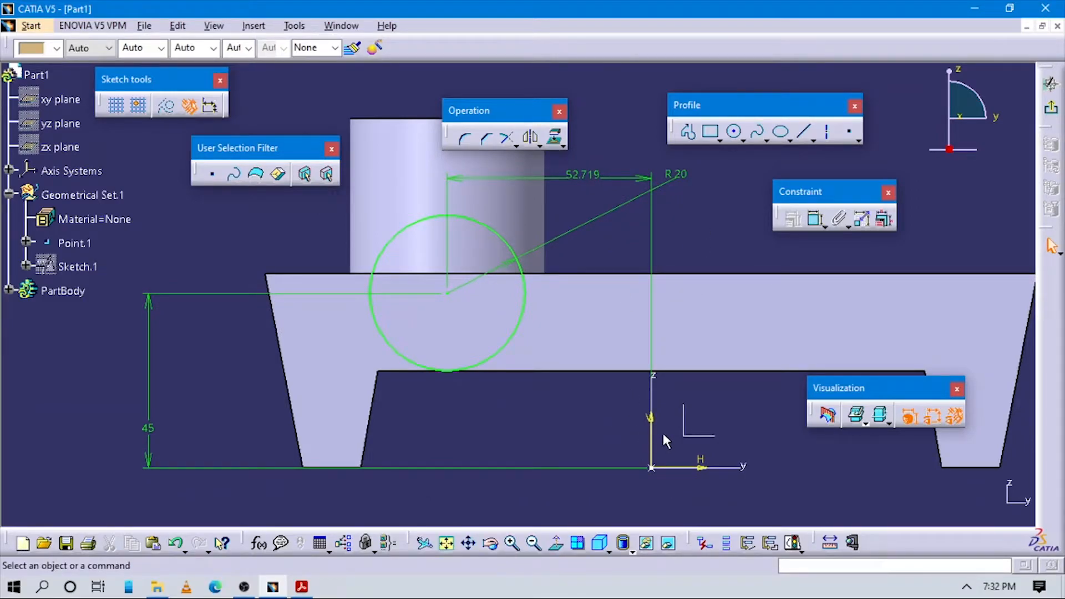
{"action": "left_click", "coordinate": [1049, 108]}
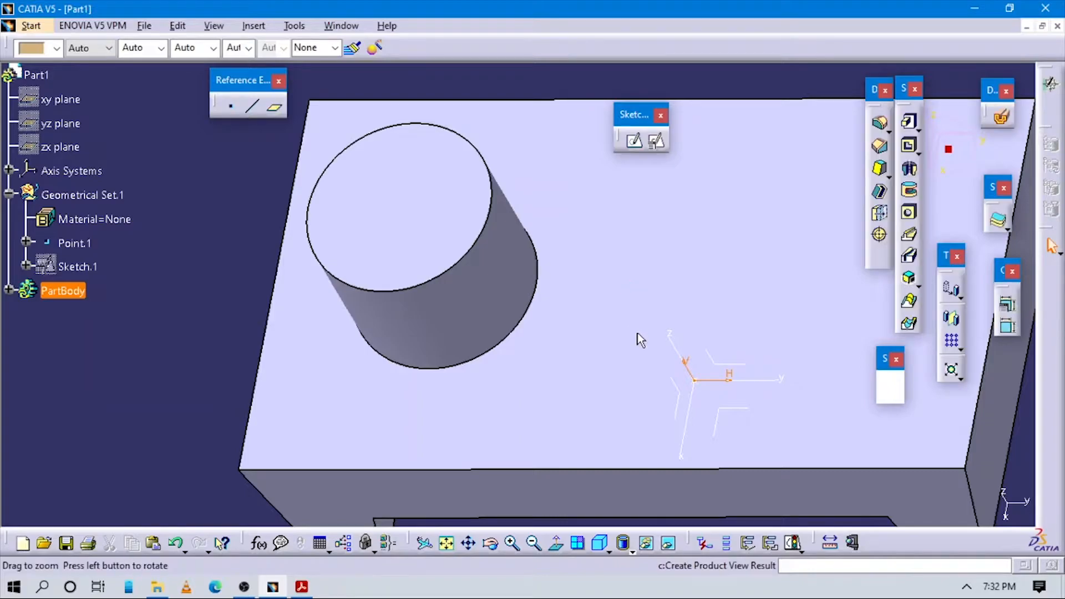
- Pad the R20 circle sketch 55 mm from beneath the boss to the base's front face
{"action": "middle_click_drag", "start_coordinate": [639, 351], "coordinate": [603, 299]}
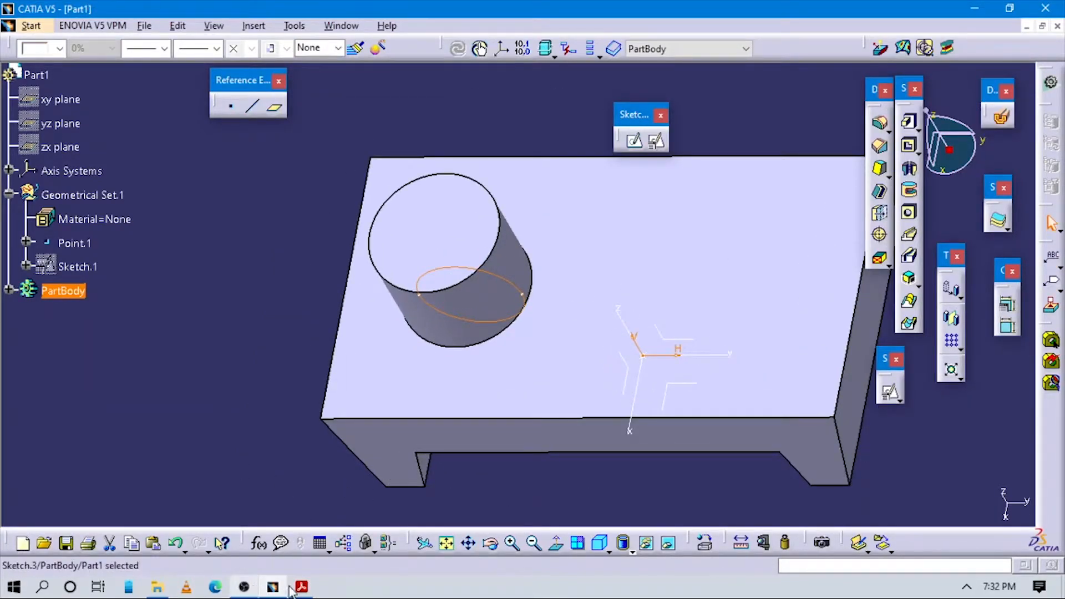
{"action": "middle_click_drag", "start_coordinate": [447, 428], "coordinate": [354, 358]}
{"action": "middle_click_drag", "start_coordinate": [366, 476], "coordinate": [402, 352]}
{"action": "left_click", "coordinate": [909, 122]}
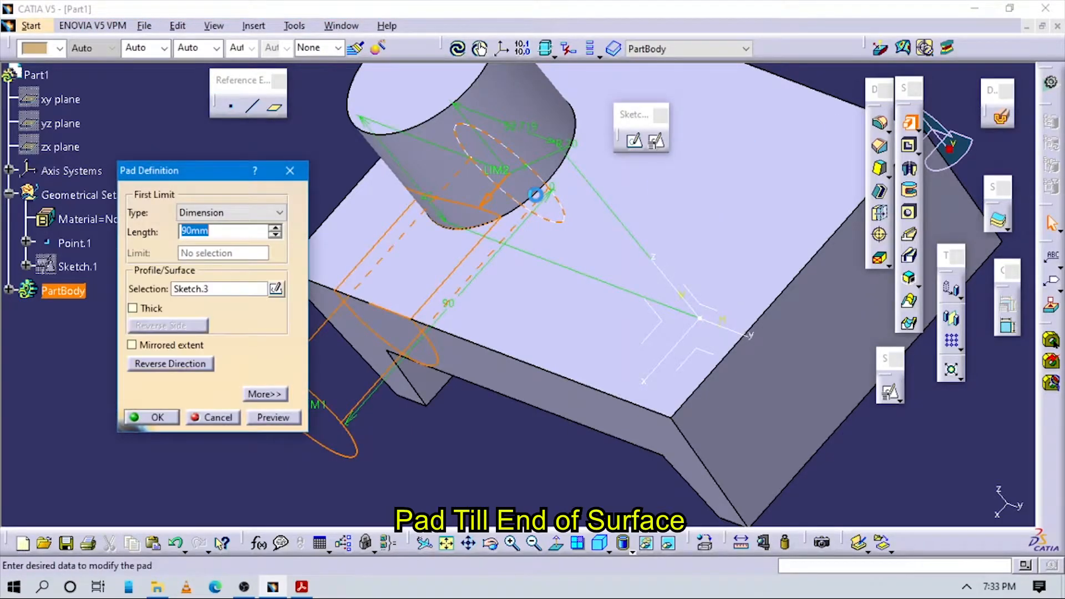
{"action": "middle_click_drag", "start_coordinate": [475, 361], "coordinate": [612, 358]}
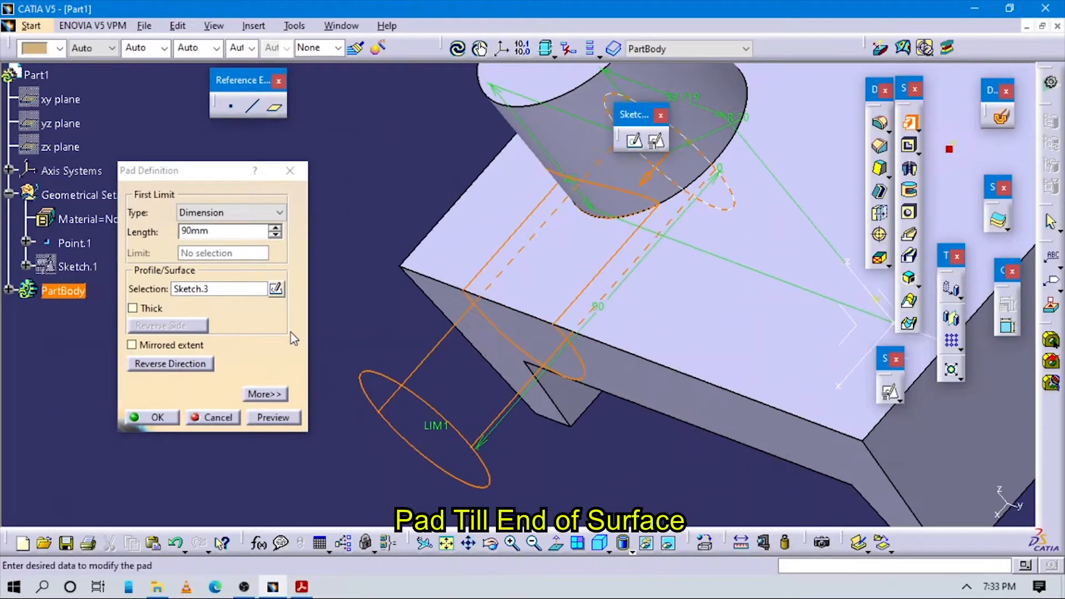
{"action": "left_click", "coordinate": [274, 236]}
{"action": "left_click", "coordinate": [275, 235]}
{"action": "left_click_drag", "start_coordinate": [273, 235], "coordinate": [276, 242]}
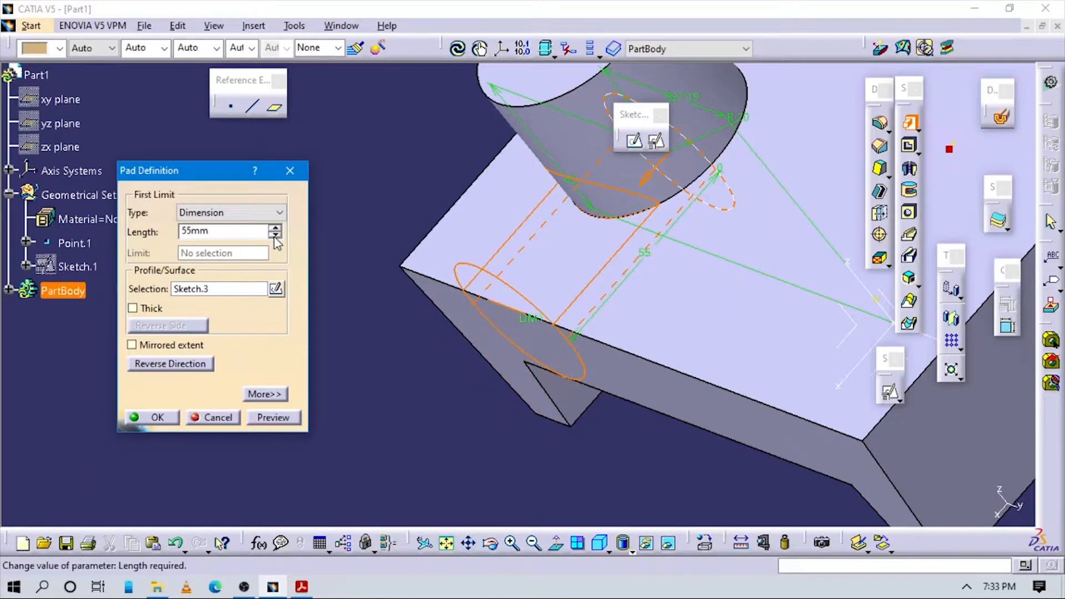
{"action": "left_click", "coordinate": [287, 422]}
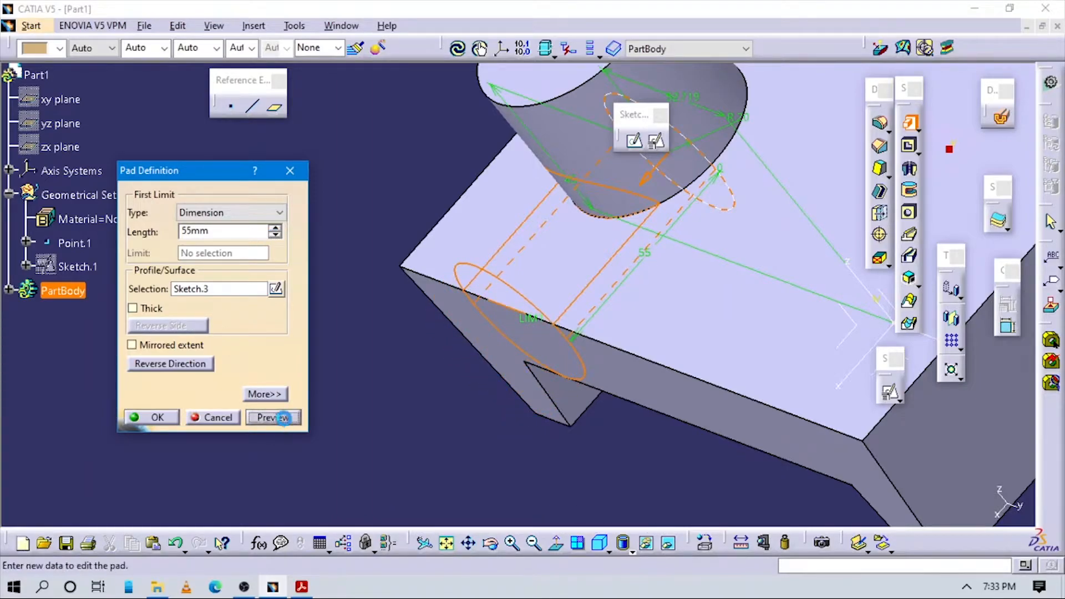
{"action": "left_click", "coordinate": [150, 417]}
{"action": "middle_click_drag", "start_coordinate": [358, 351], "coordinate": [233, 316]}
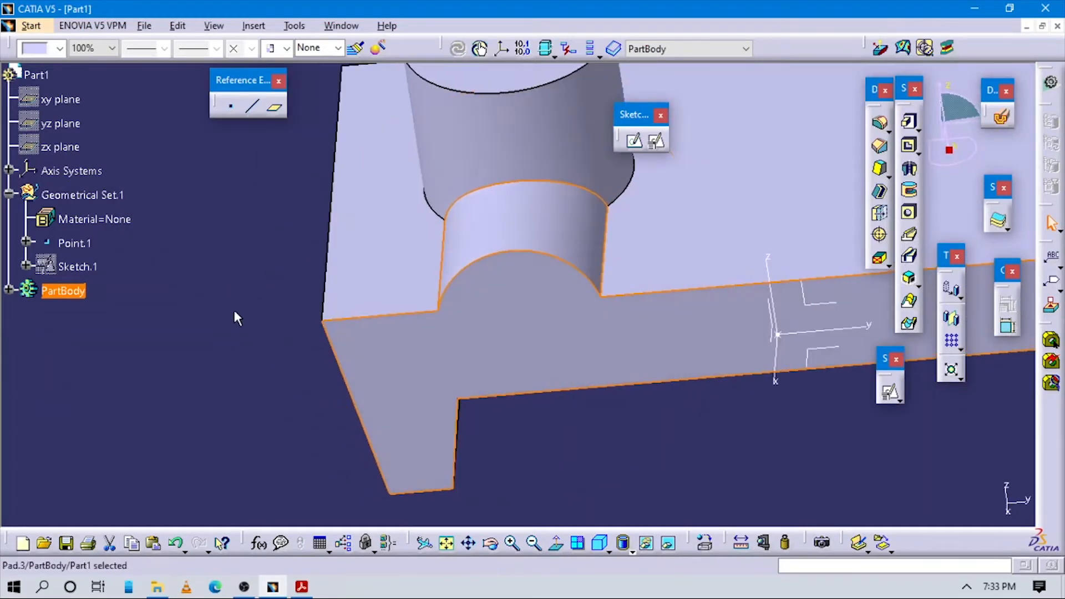
{"action": "middle_click_drag", "start_coordinate": [478, 327], "coordinate": [454, 326]}
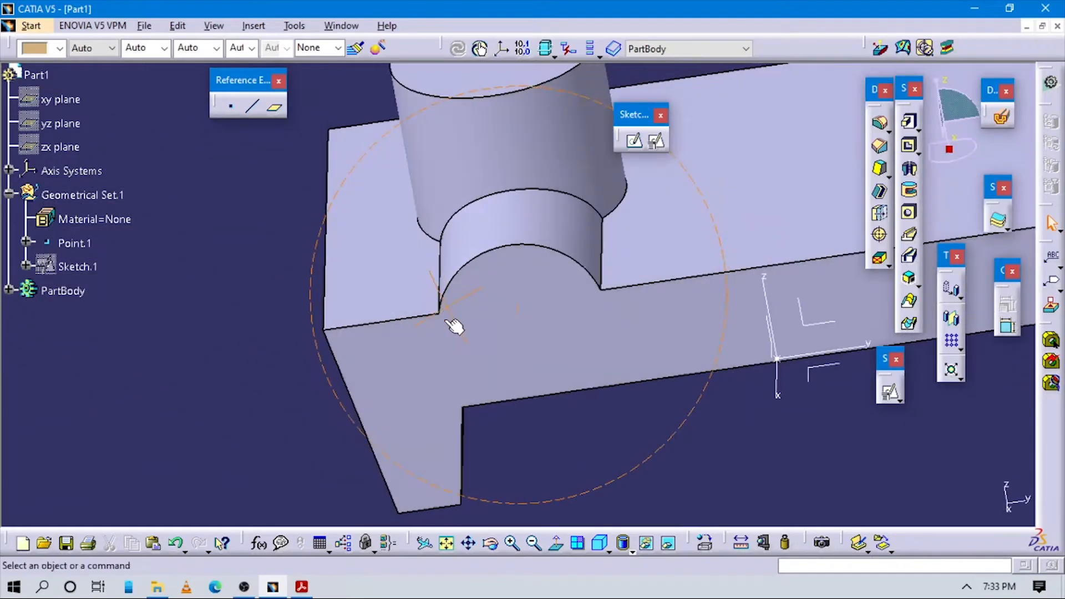
- Consult the PDF's top view and start a positioned sketch on Axis System.1's XY plane, origin projected from Point.1, H direction parallel to the Y axis
{"action": "left_click", "coordinate": [301, 587]}
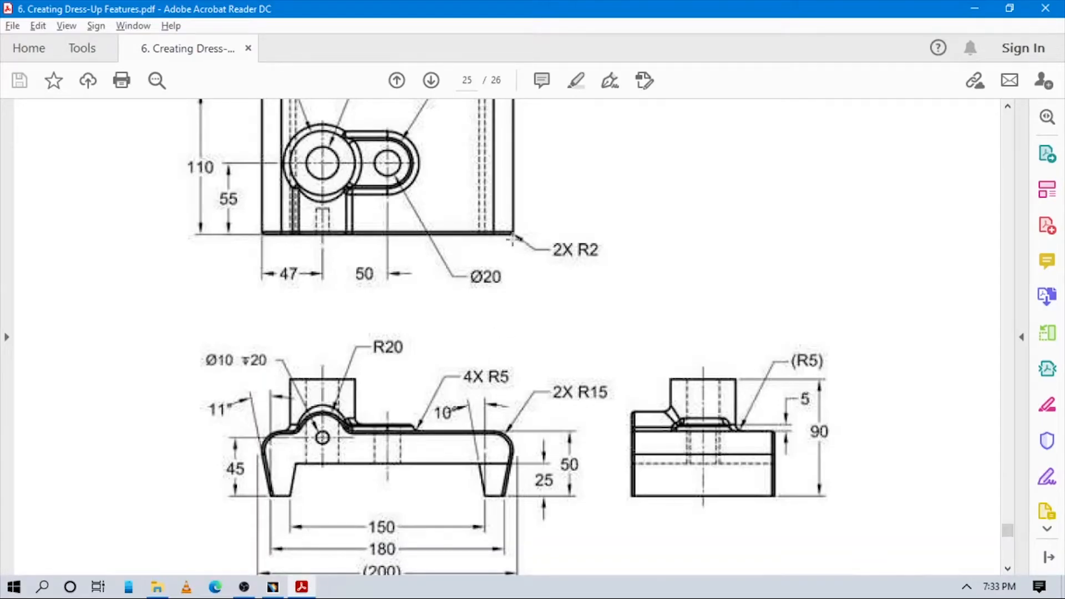
{"action": "scroll", "coordinate": [505, 280], "scroll_direction": "up", "scroll_amount": 3}
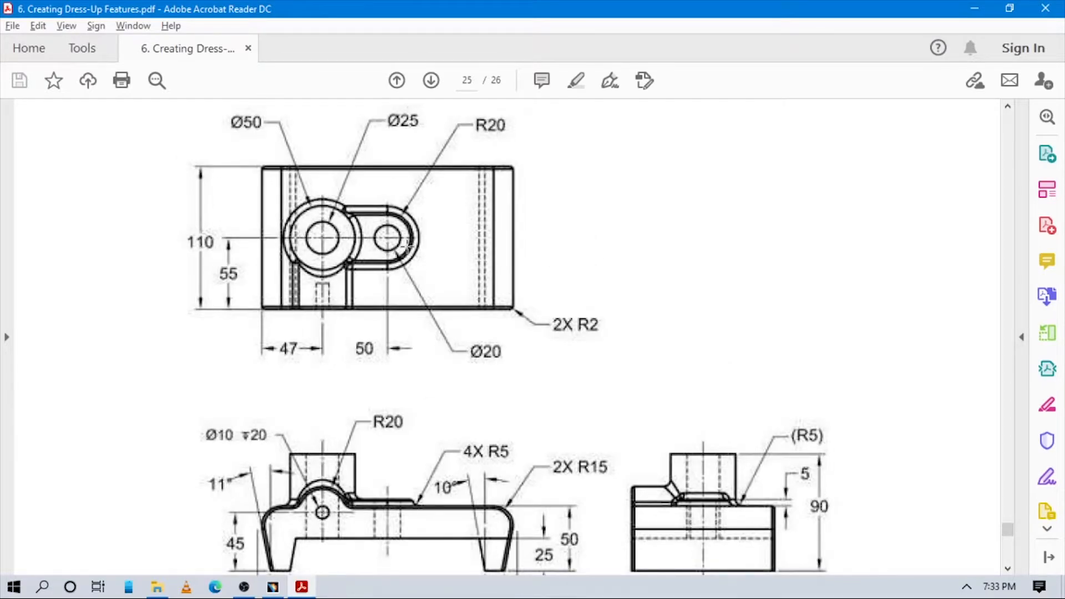
{"action": "key", "text": "alt+Tab"}
{"action": "middle_click_drag", "start_coordinate": [637, 341], "coordinate": [657, 170]}
{"action": "left_click", "coordinate": [656, 141]}
{"action": "left_click", "coordinate": [832, 415]}
{"action": "left_click", "coordinate": [283, 200]}
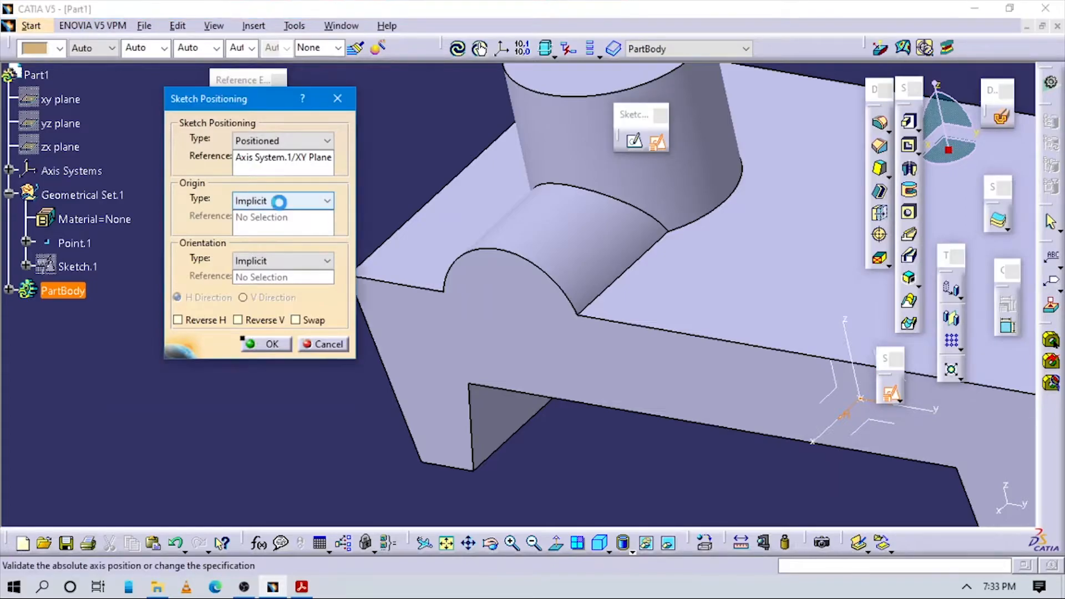
{"action": "left_click", "coordinate": [266, 236]}
{"action": "left_click", "coordinate": [75, 243]}
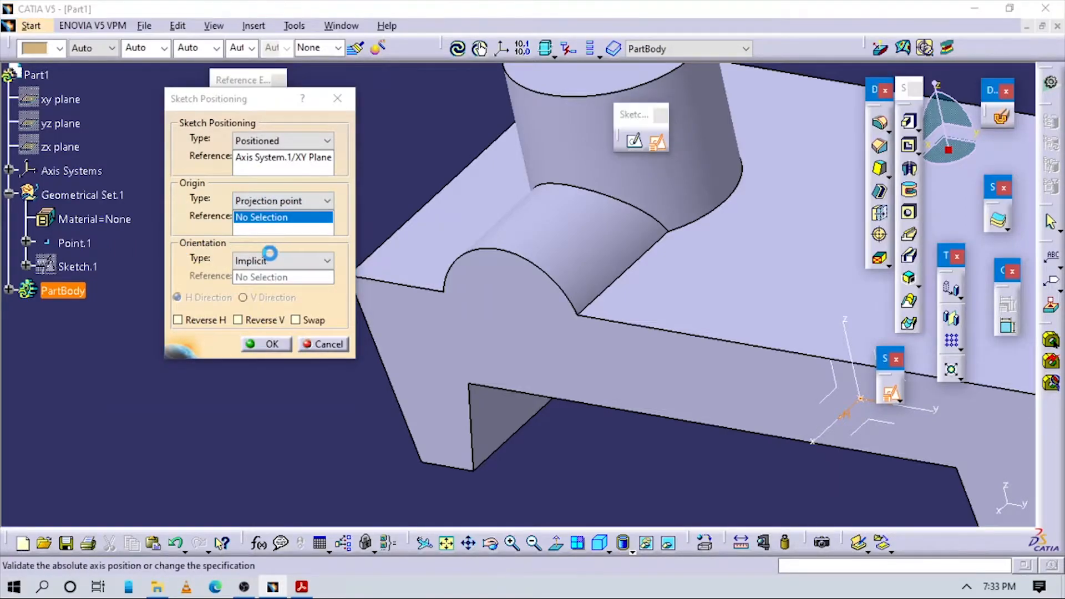
{"action": "left_click", "coordinate": [282, 260]}
{"action": "left_click", "coordinate": [275, 343]}
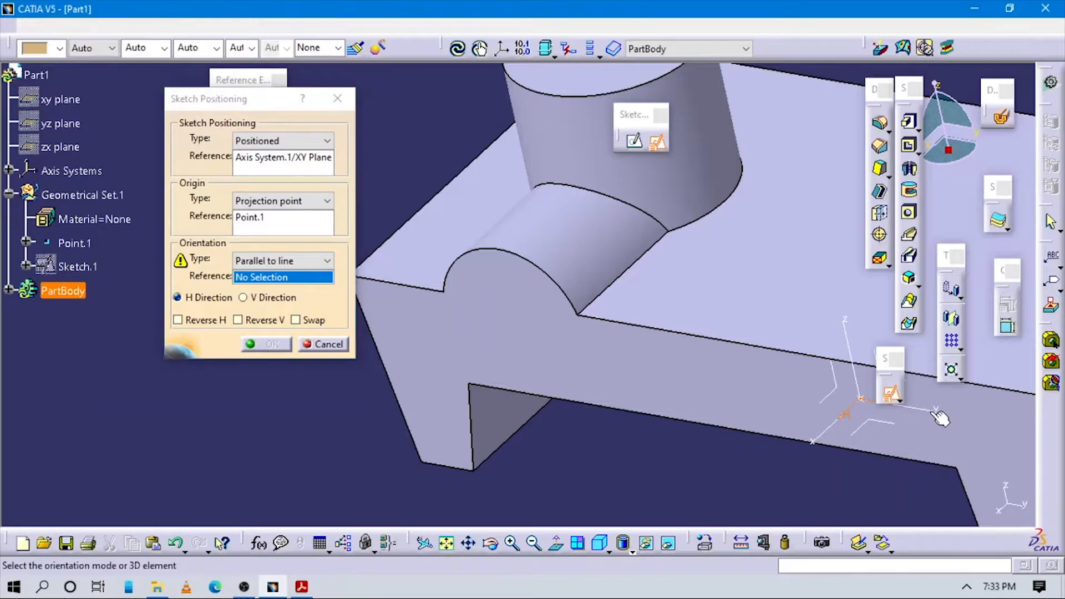
{"action": "left_click", "coordinate": [889, 414]}
{"action": "left_click", "coordinate": [262, 344]}
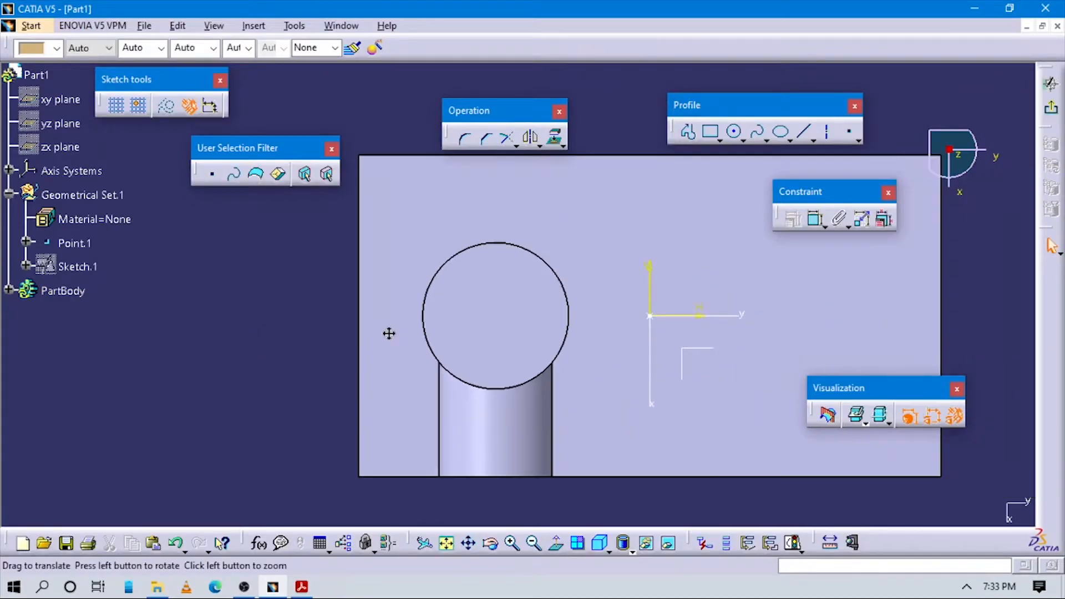
- Sketch a circle of about 9.8 mm radius centred on the H axis between the boss and the origin, following the PDF's top view
{"action": "left_click", "coordinate": [732, 134]}
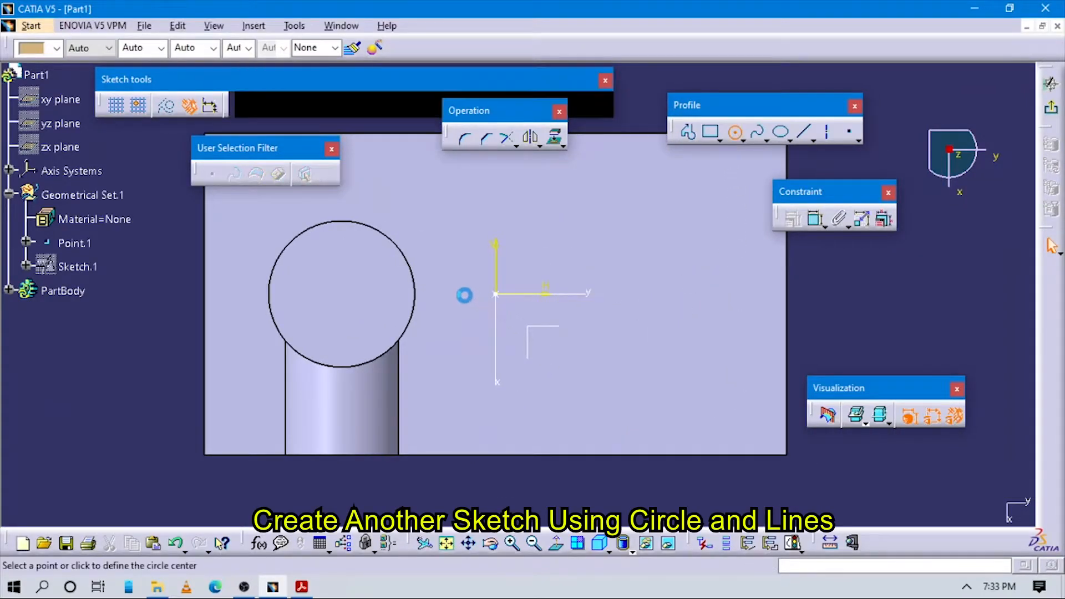
{"action": "key", "text": "alt+Tab"}
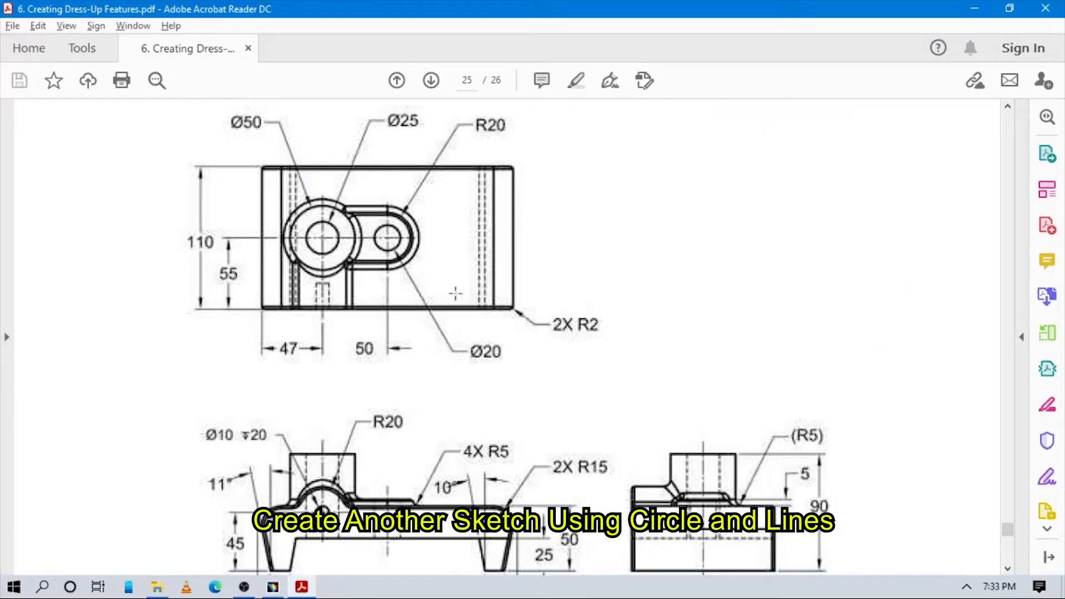
{"action": "key", "text": "alt+Tab"}
{"action": "key", "text": "alt+Tab"}
{"action": "key", "text": "alt+Tab"}
{"action": "left_click", "coordinate": [457, 294]}
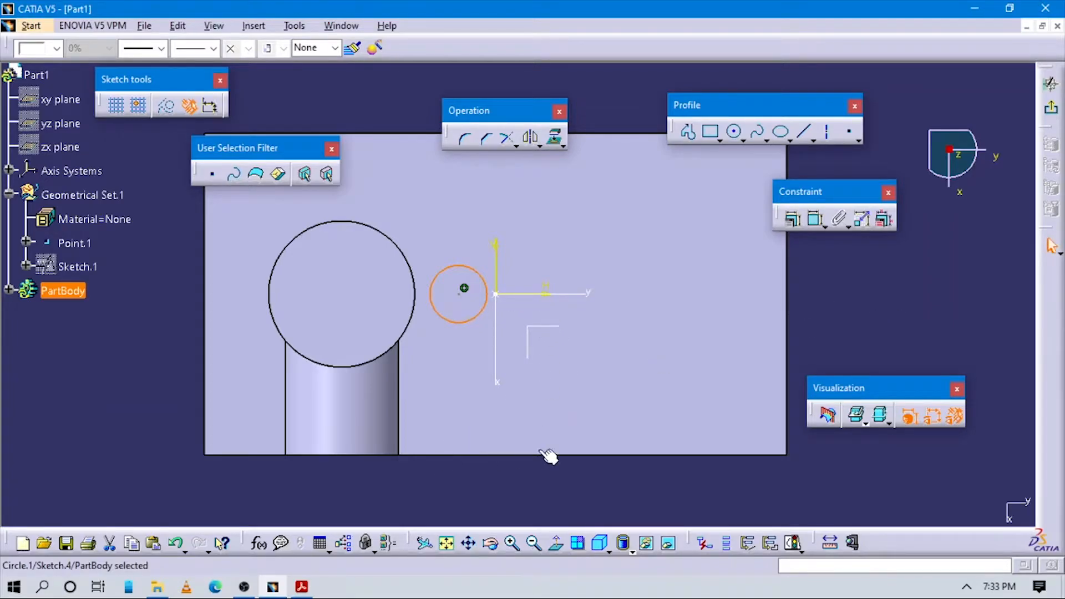
- Dimension the new circle's radius and set it to 20 mm, as given in the PDF drawing
{"action": "left_click", "coordinate": [817, 220]}
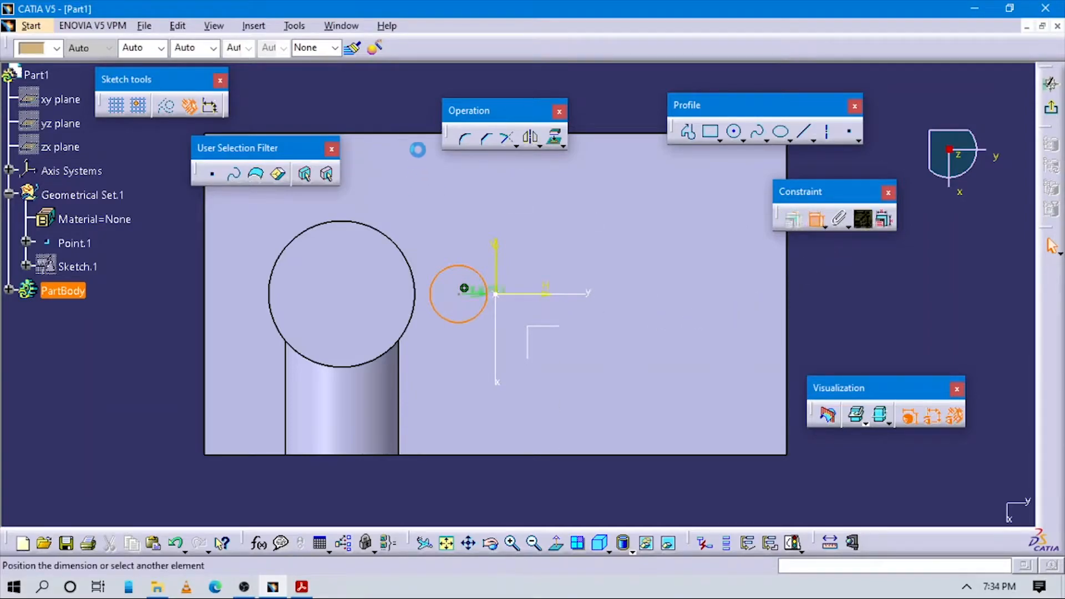
{"action": "left_click", "coordinate": [405, 115]}
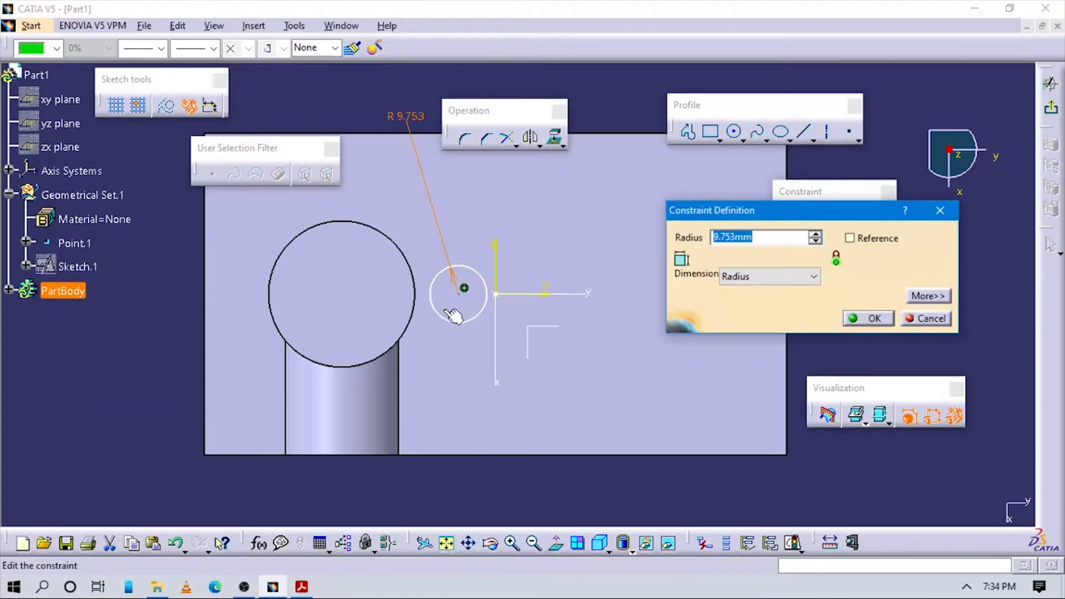
{"action": "key", "text": "alt+Tab"}
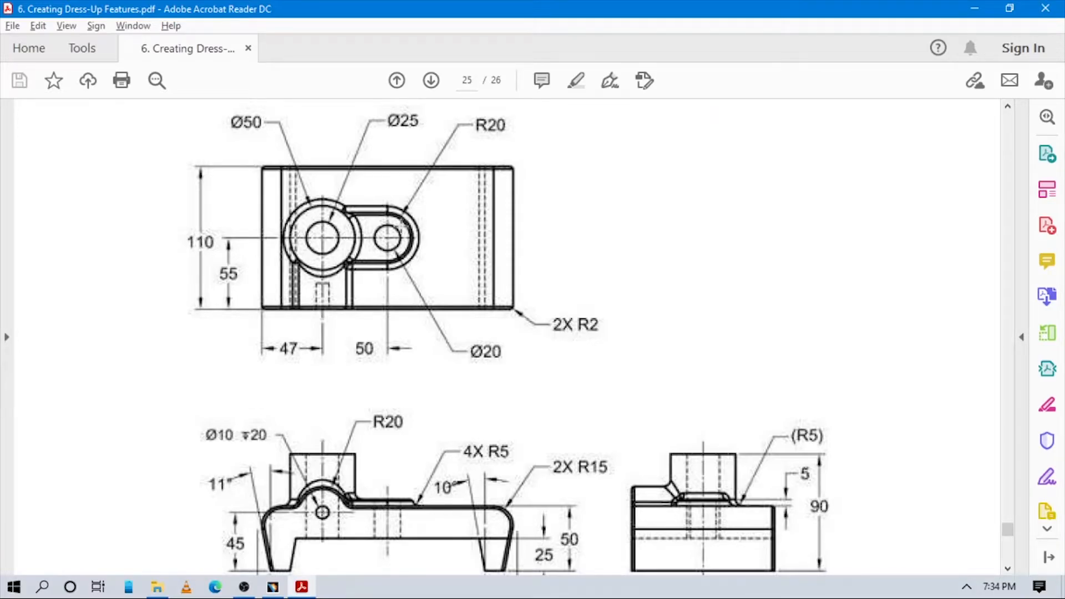
{"action": "key", "text": "alt+Tab"}
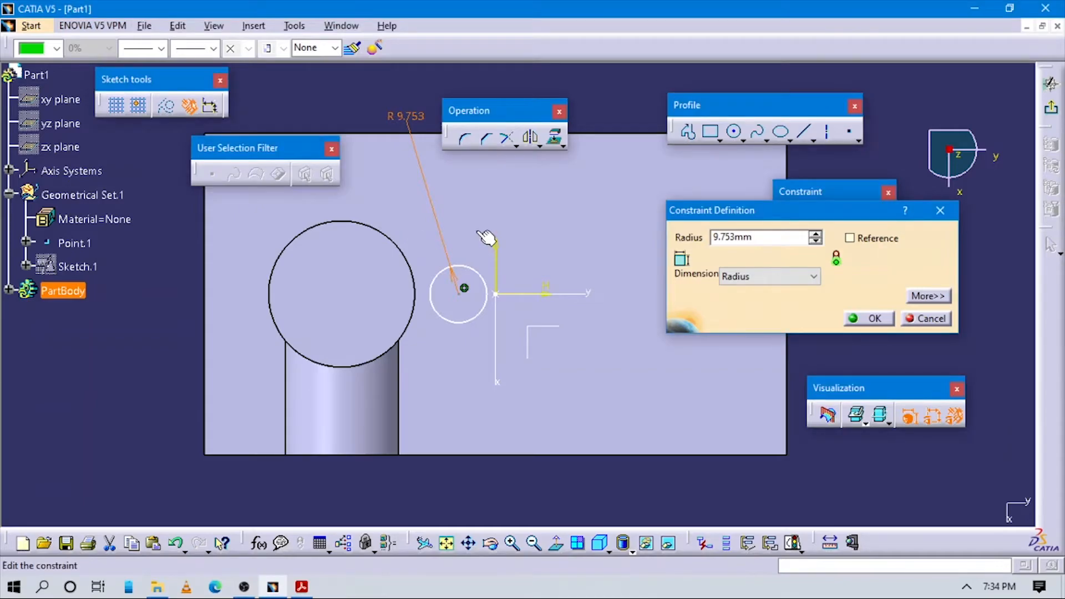
{"action": "type", "text": "20"}
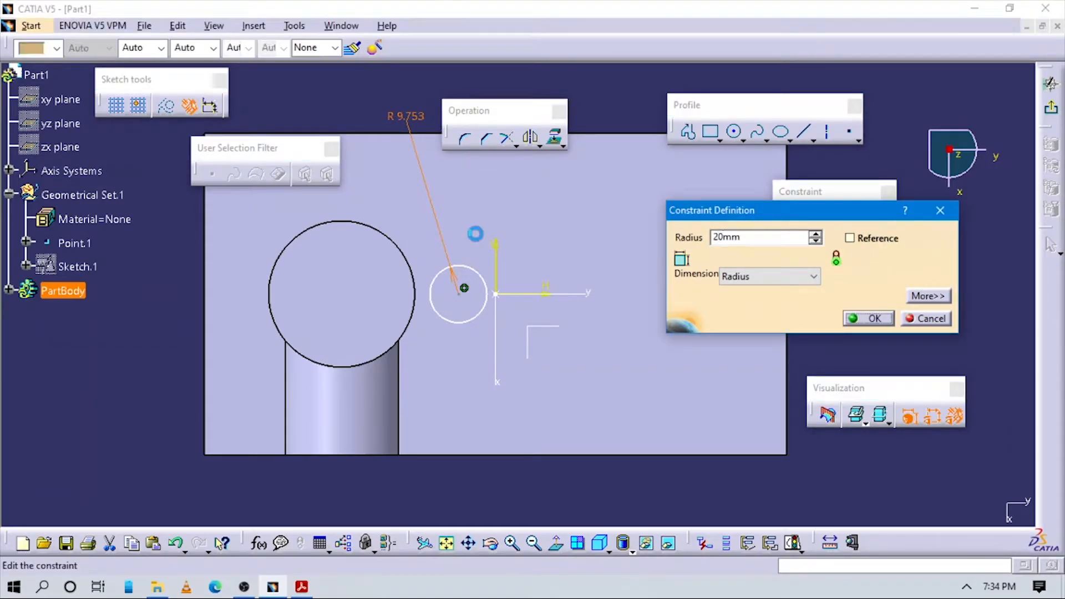
{"action": "key", "text": "Return"}
- Following the PDF's top view, dimension the circle's centre from the base's short edge beside the boss and set it to 47+50 mm
{"action": "key", "text": "alt+Tab"}
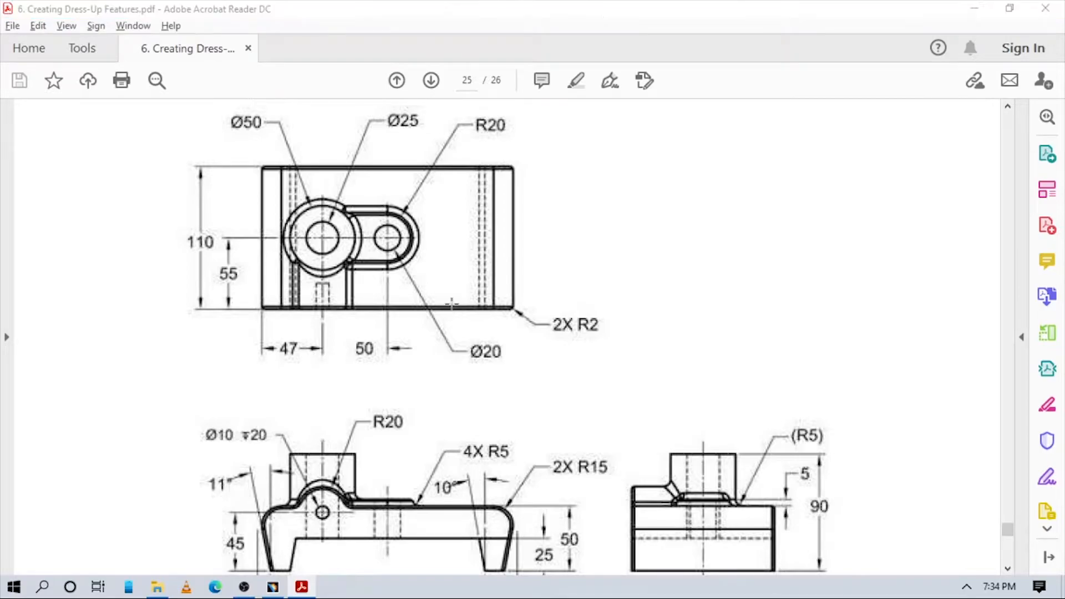
{"action": "key", "text": "alt+Tab"}
{"action": "mouse_move", "coordinate": [468, 369]}
{"action": "middle_mouse_down"}
{"action": "mouse_move", "coordinate": [451, 375]}
{"action": "mouse_move", "coordinate": [514, 364]}
{"action": "middle_mouse_up"}
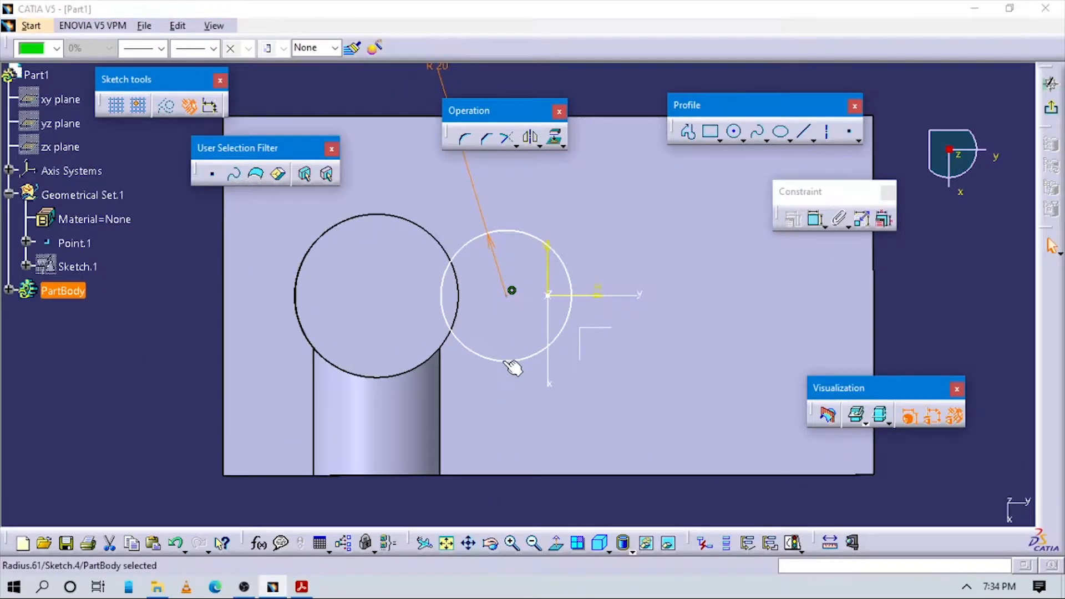
{"action": "key", "text": "alt+Tab"}
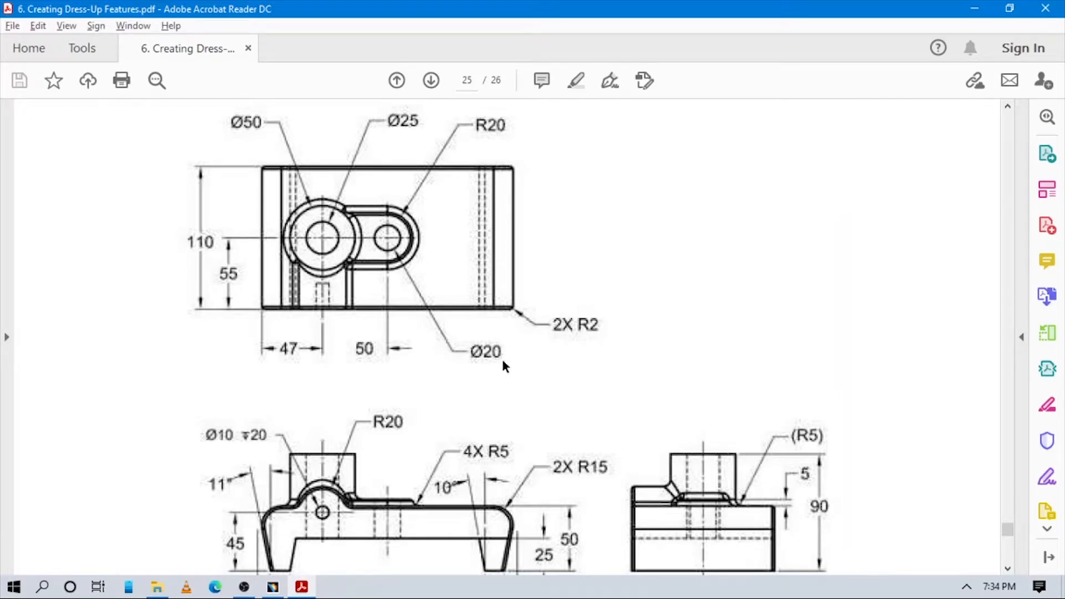
{"action": "key", "text": "alt+Tab"}
{"action": "left_click", "coordinate": [816, 219]}
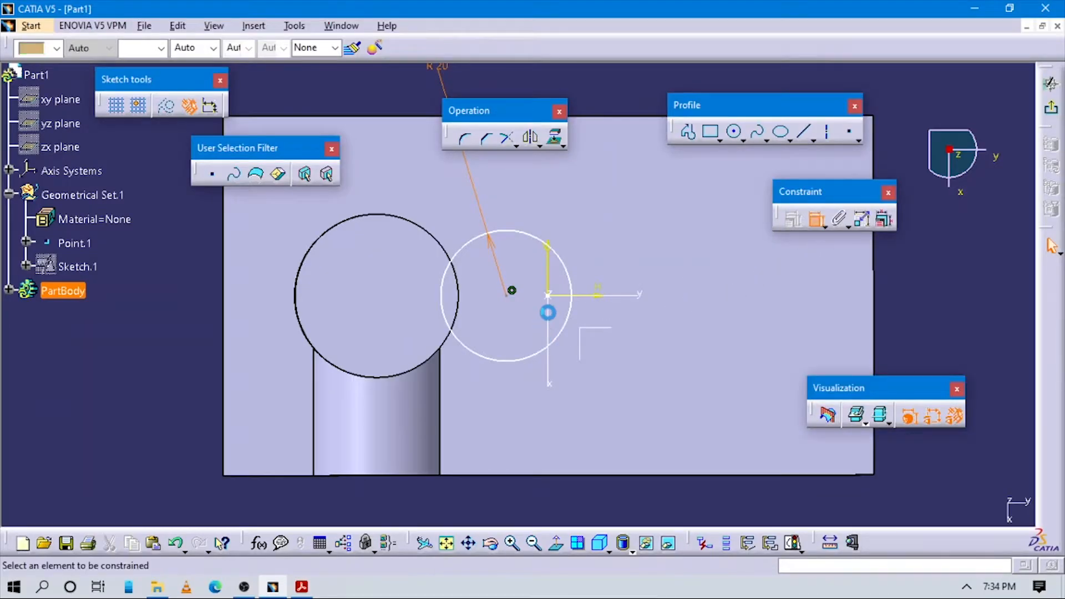
{"action": "key", "text": "alt+Tab"}
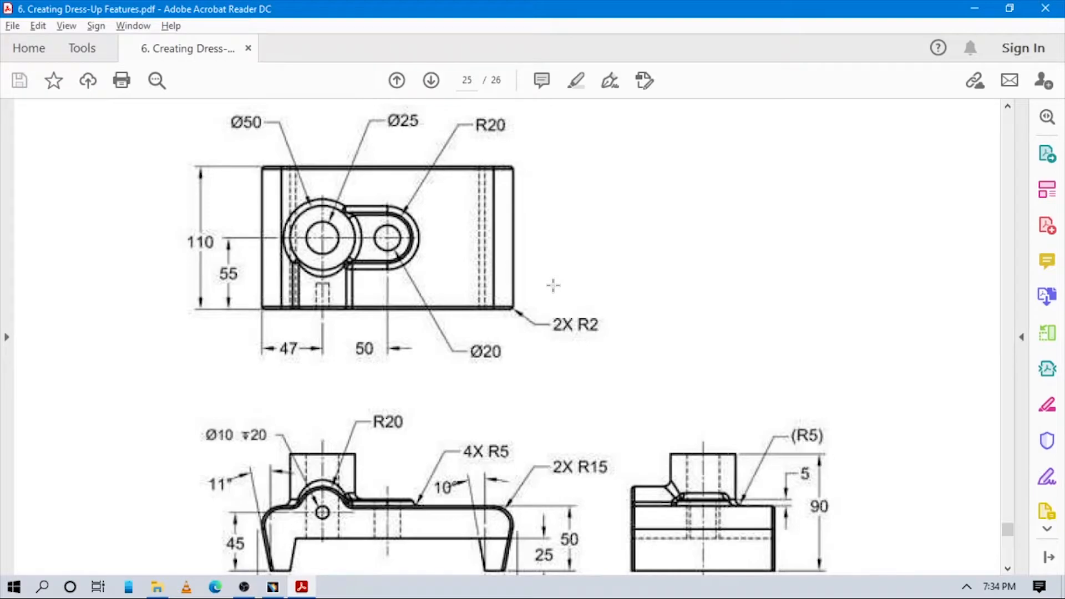
{"action": "scroll", "coordinate": [549, 288], "scroll_direction": "down", "scroll_amount": 3}
{"action": "key", "text": "alt+Tab"}
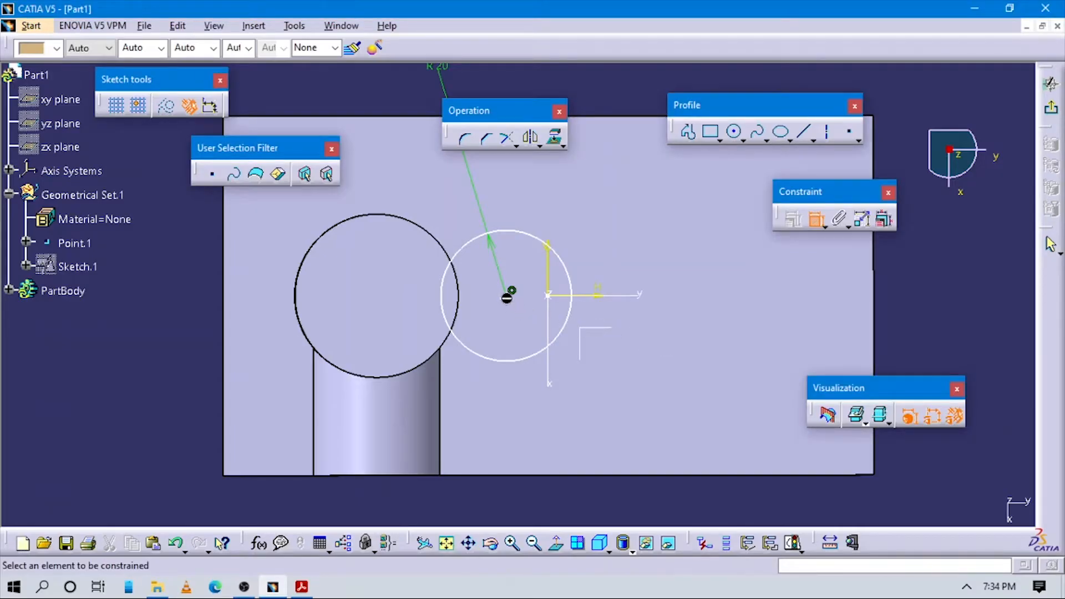
{"action": "left_click", "coordinate": [512, 290]}
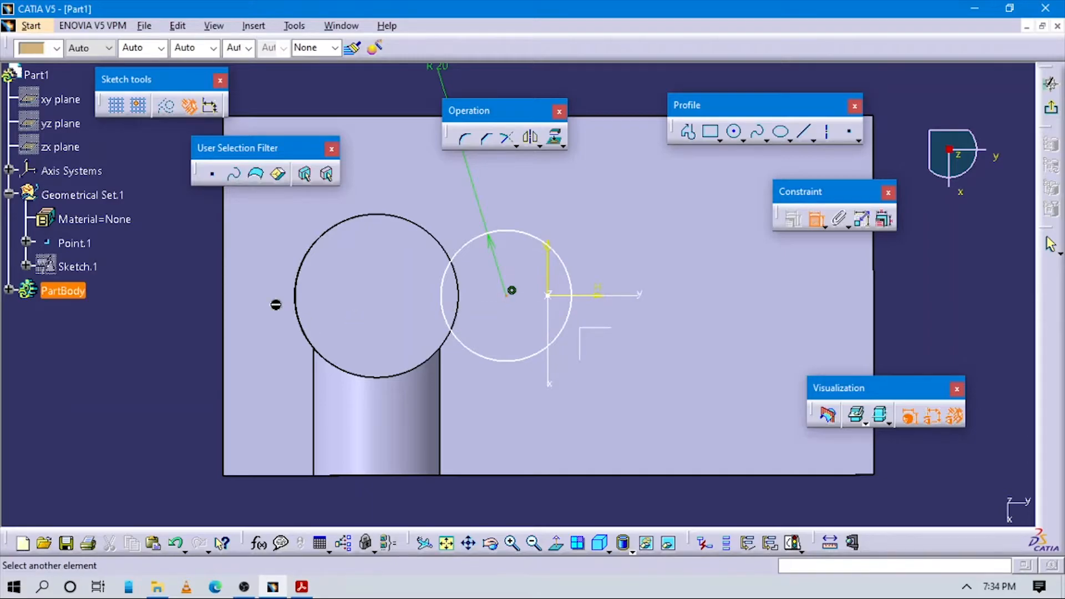
{"action": "left_click", "coordinate": [225, 283]}
{"action": "middle_click_drag", "start_coordinate": [454, 478], "coordinate": [446, 417]}
{"action": "left_click", "coordinate": [425, 446]}
{"action": "double_click", "coordinate": [441, 430]}
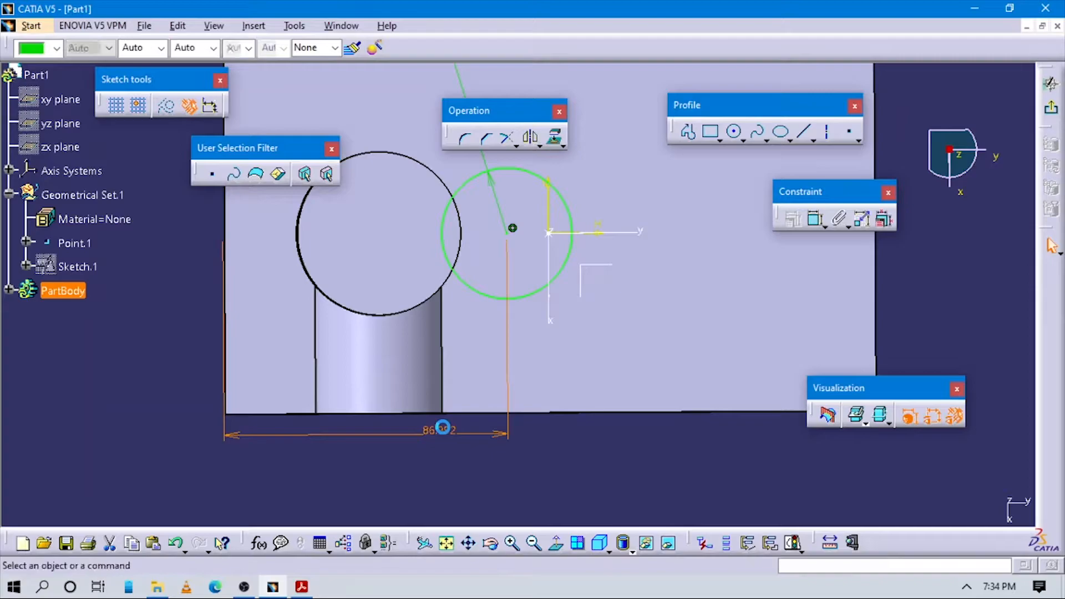
{"action": "type", "text": "47+50"}
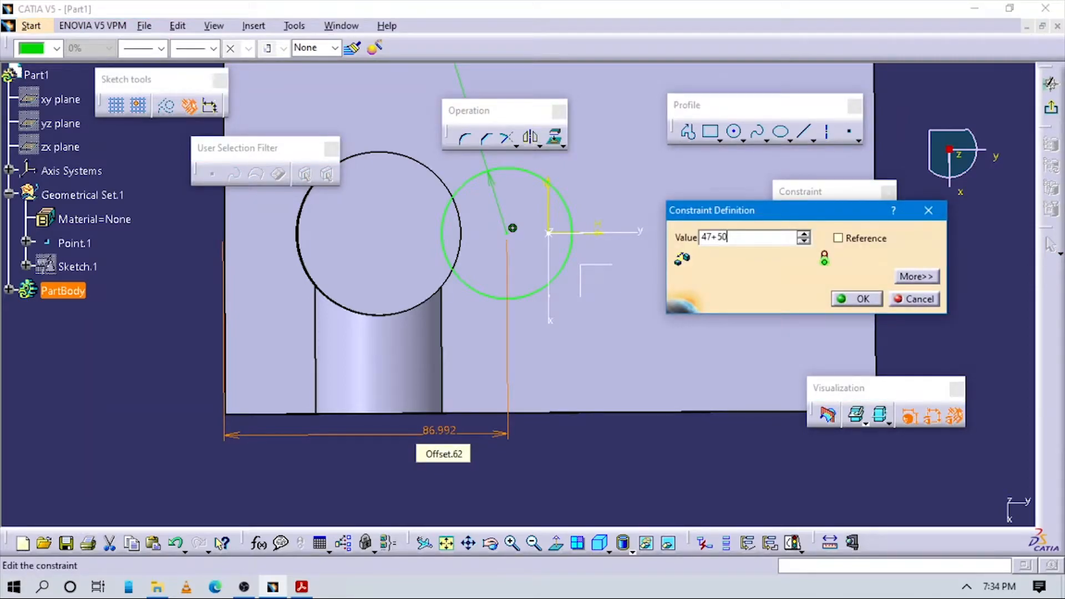
{"action": "key", "text": "Return"}
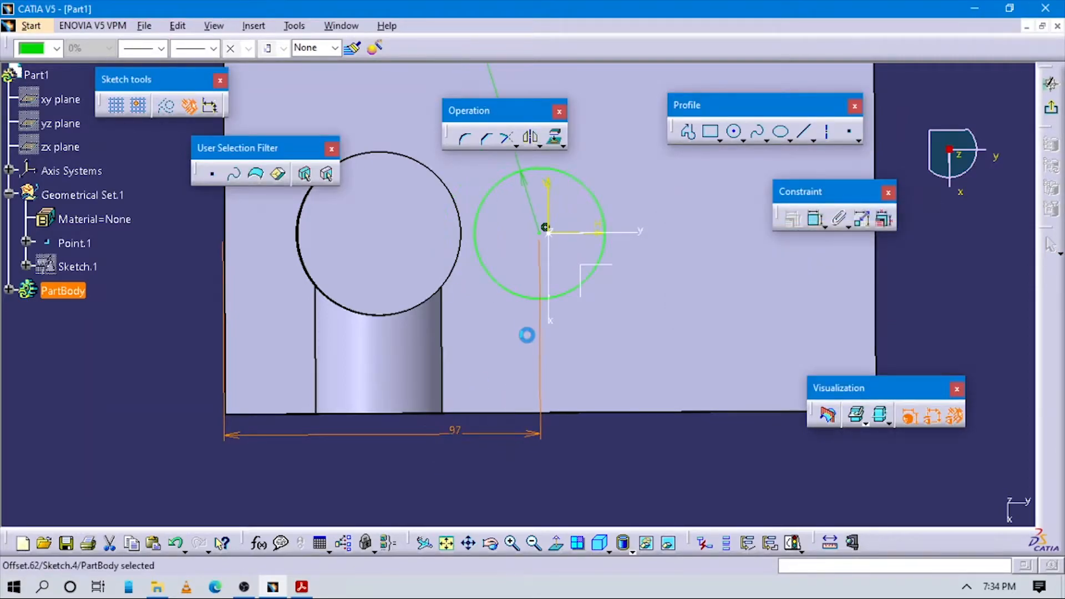
- Dimension the circle's centre from the sketch's V axis, and delete its dimension from the base's edge
{"action": "key", "text": "alt+Tab"}
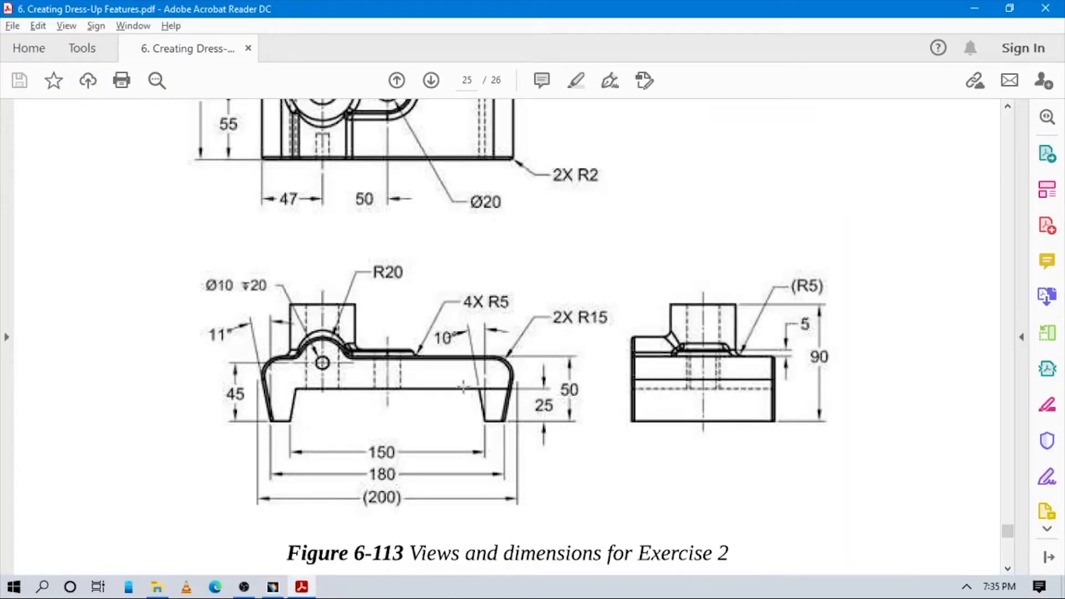
{"action": "scroll", "coordinate": [463, 380], "scroll_direction": "up", "scroll_amount": 2}
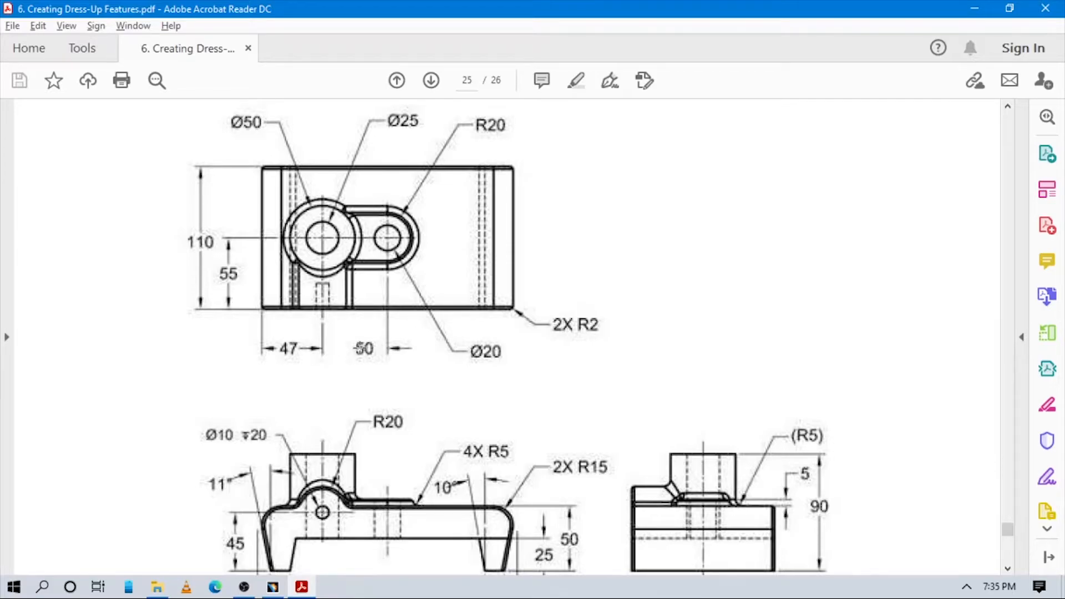
{"action": "key", "text": "alt+Tab"}
{"action": "middle_click_drag", "start_coordinate": [459, 366], "coordinate": [458, 348], "text": "ctrl"}
{"action": "left_click", "coordinate": [558, 544]}
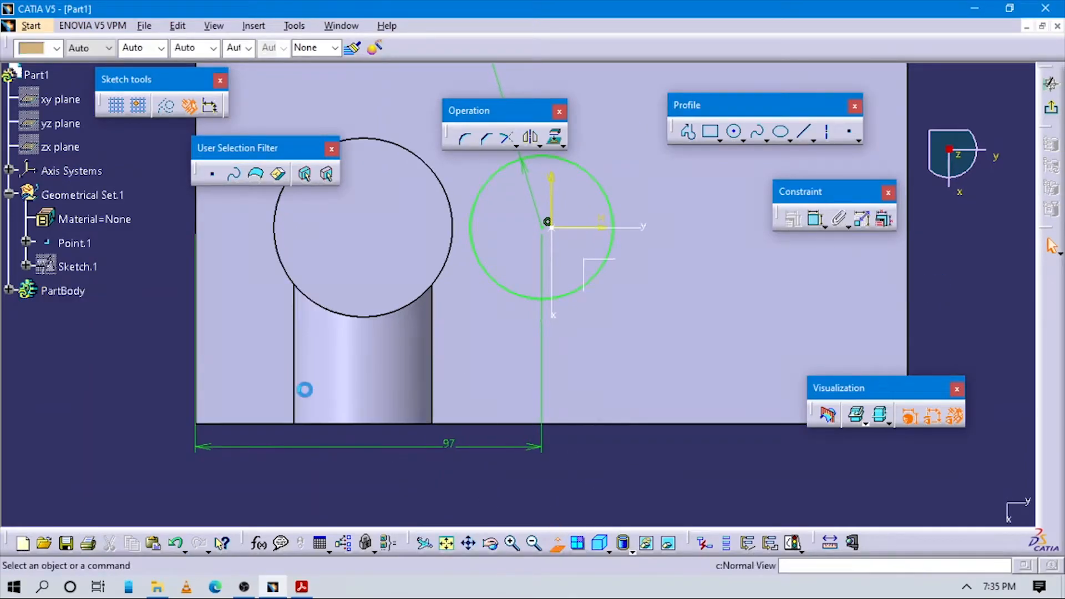
{"action": "left_click", "coordinate": [815, 220]}
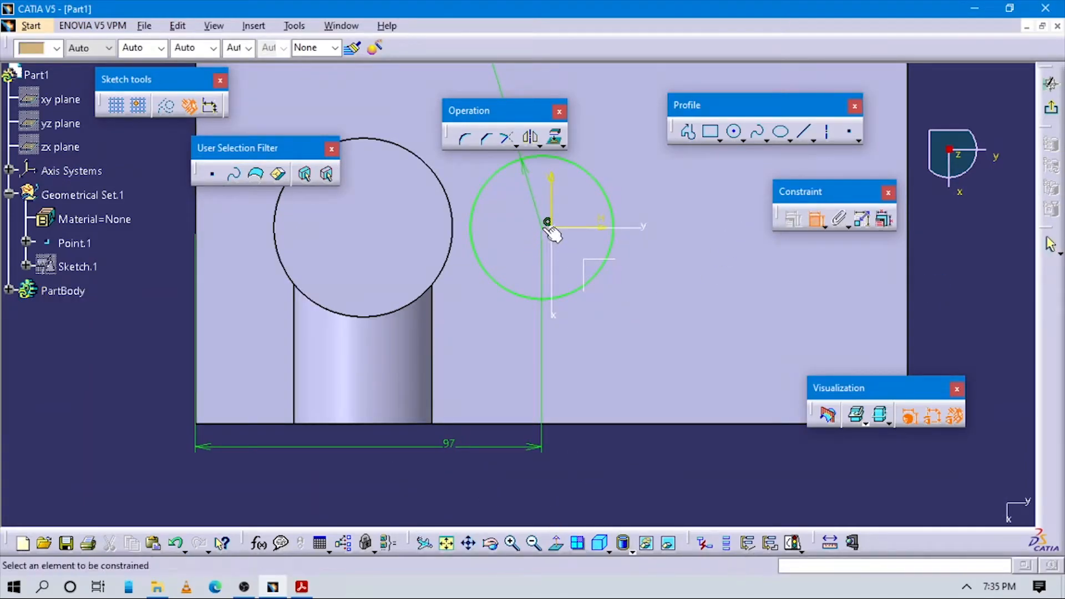
{"action": "left_click", "coordinate": [549, 220]}
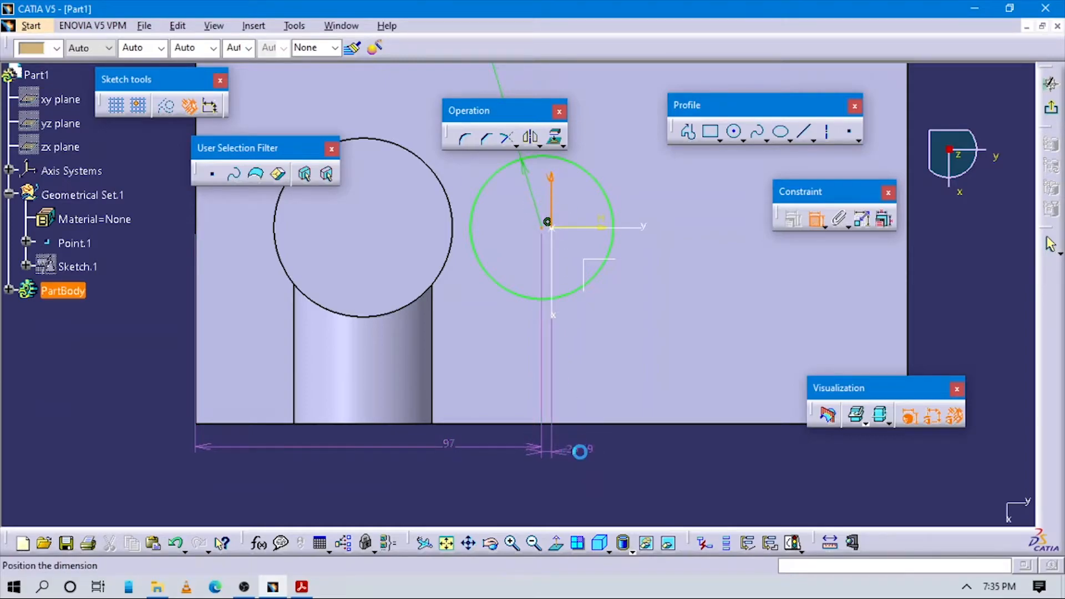
{"action": "left_click", "coordinate": [580, 451]}
{"action": "left_click", "coordinate": [523, 423]}
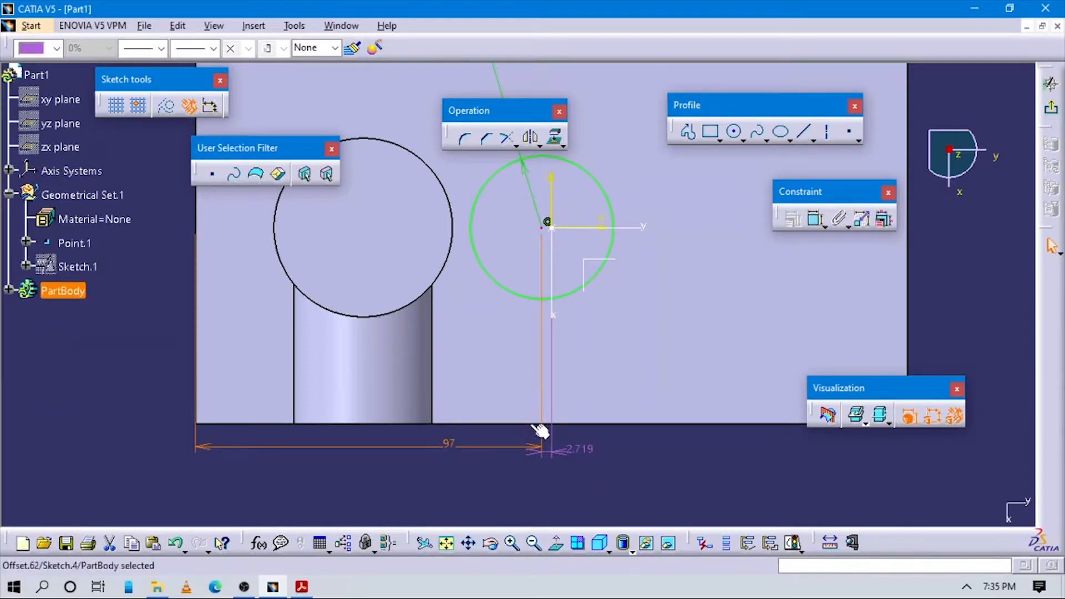
{"action": "key", "text": "Delete"}
- Draw two horizontal lines about 39 mm long from the circle's upper and lower tangent points into the boss, as in the PDF's top view
{"action": "mouse_move", "coordinate": [442, 348]}
{"action": "middle_mouse_down"}
{"action": "mouse_move", "coordinate": [523, 349]}
{"action": "mouse_move", "coordinate": [594, 397]}
{"action": "mouse_move", "coordinate": [623, 362]}
{"action": "middle_mouse_up"}
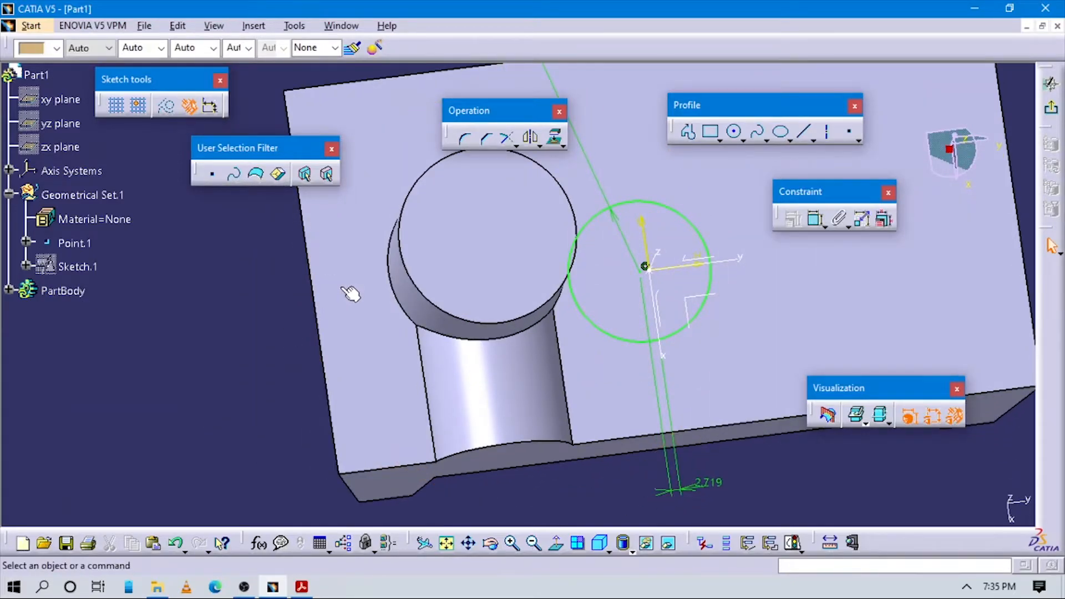
{"action": "left_click", "coordinate": [555, 542]}
{"action": "middle_click_drag", "start_coordinate": [626, 394], "coordinate": [617, 422]}
{"action": "mouse_move", "coordinate": [578, 450]}
{"action": "middle_mouse_down"}
{"action": "mouse_move", "coordinate": [505, 469]}
{"action": "mouse_move", "coordinate": [509, 485]}
{"action": "mouse_move", "coordinate": [501, 449]}
{"action": "middle_mouse_up"}
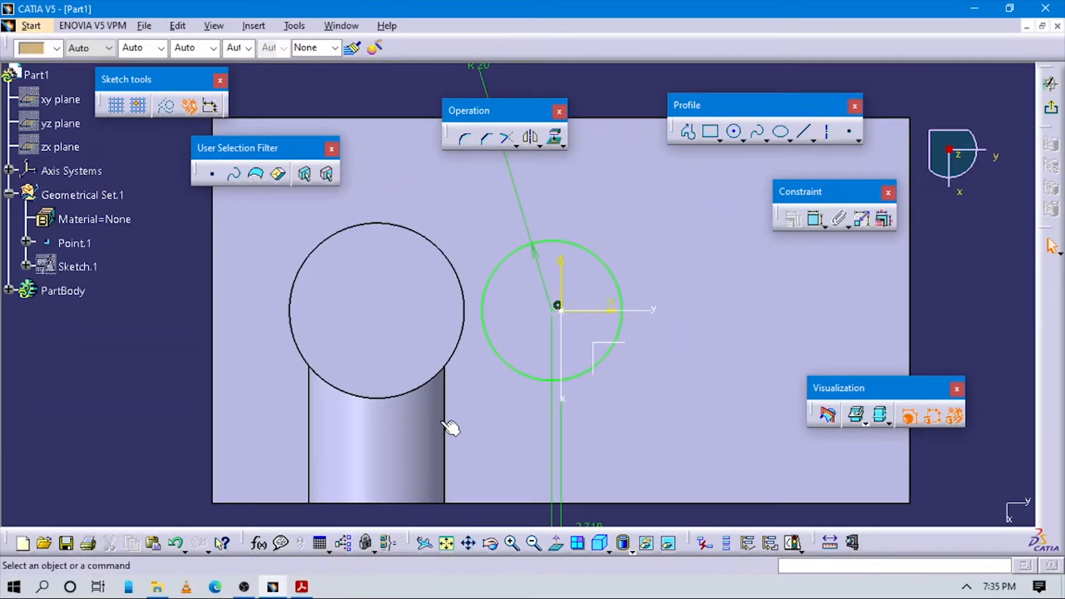
{"action": "key", "text": "alt+Tab"}
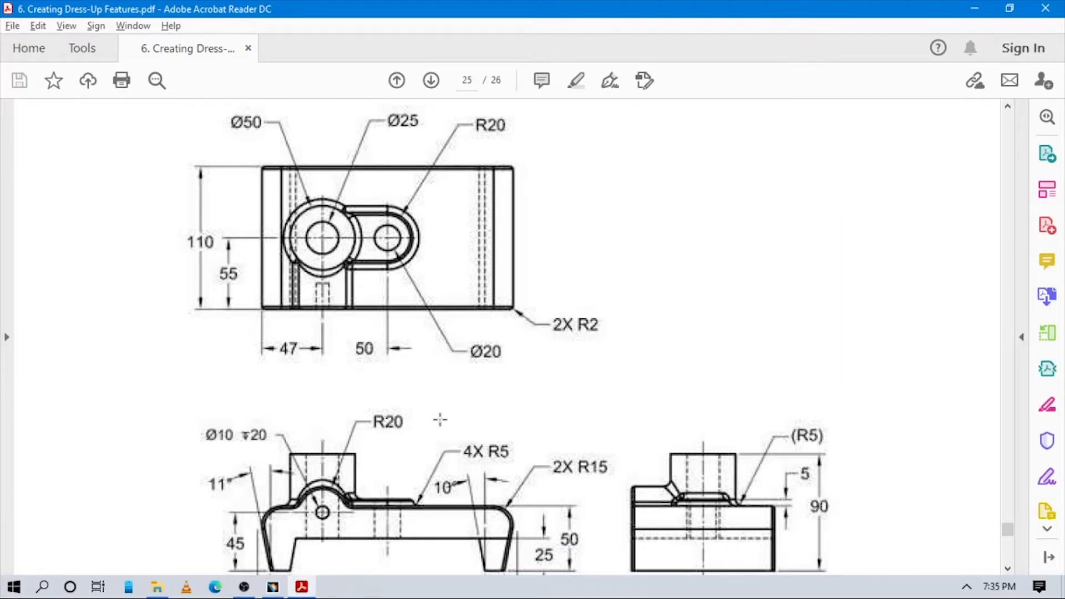
{"action": "key", "text": "alt+Tab"}
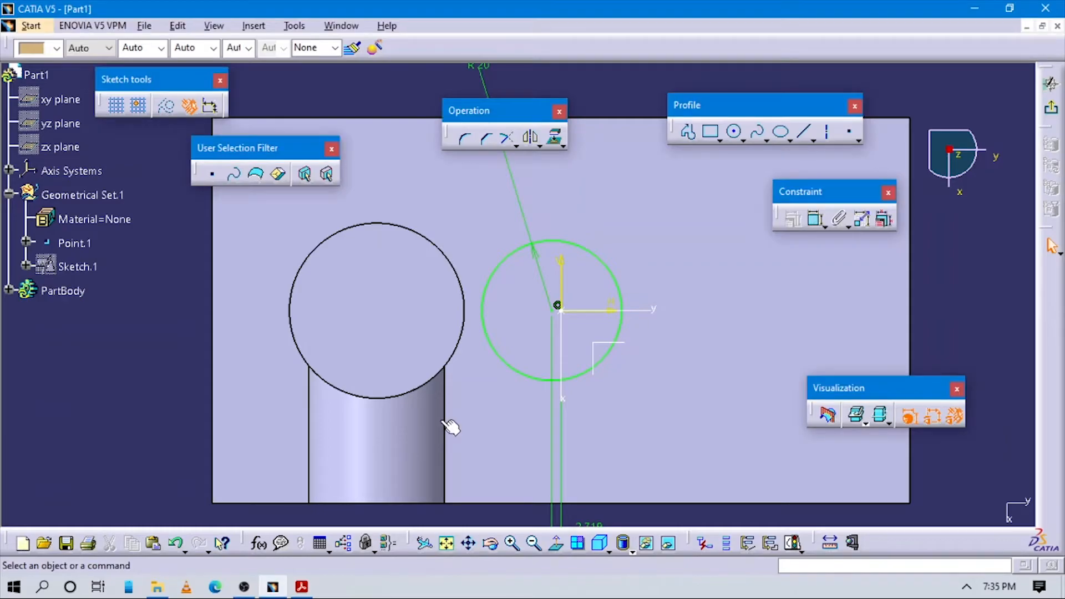
{"action": "left_click", "coordinate": [780, 132]}
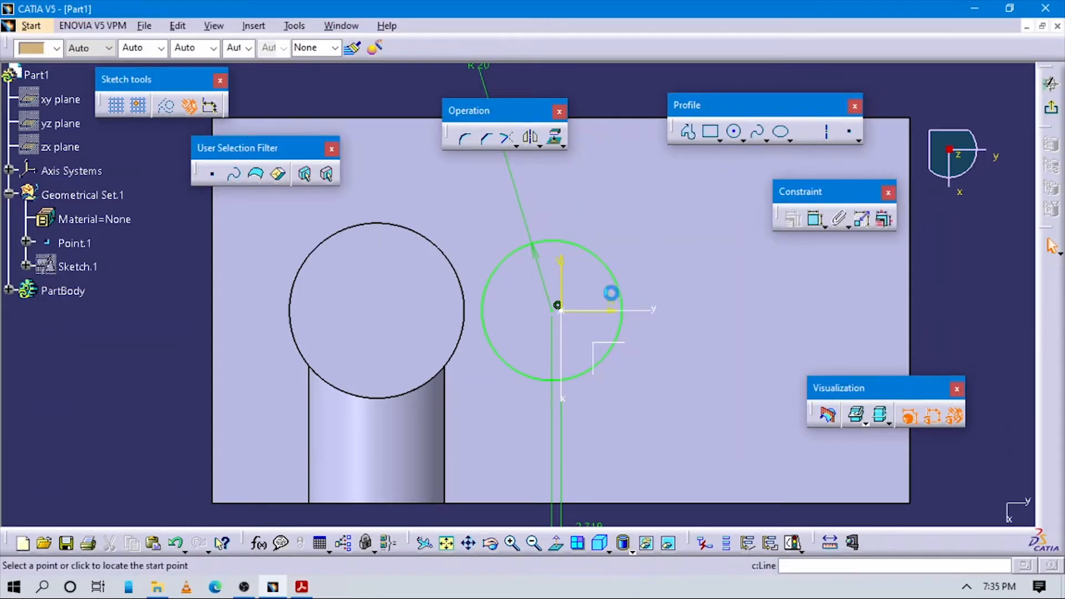
{"action": "left_click", "coordinate": [555, 241]}
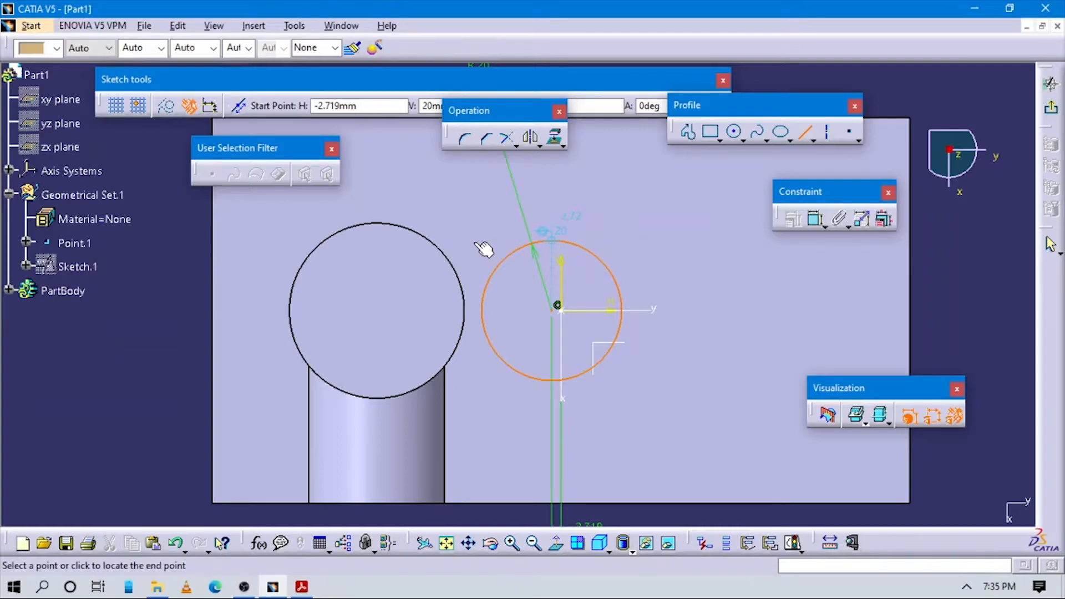
{"action": "left_click", "coordinate": [417, 242]}
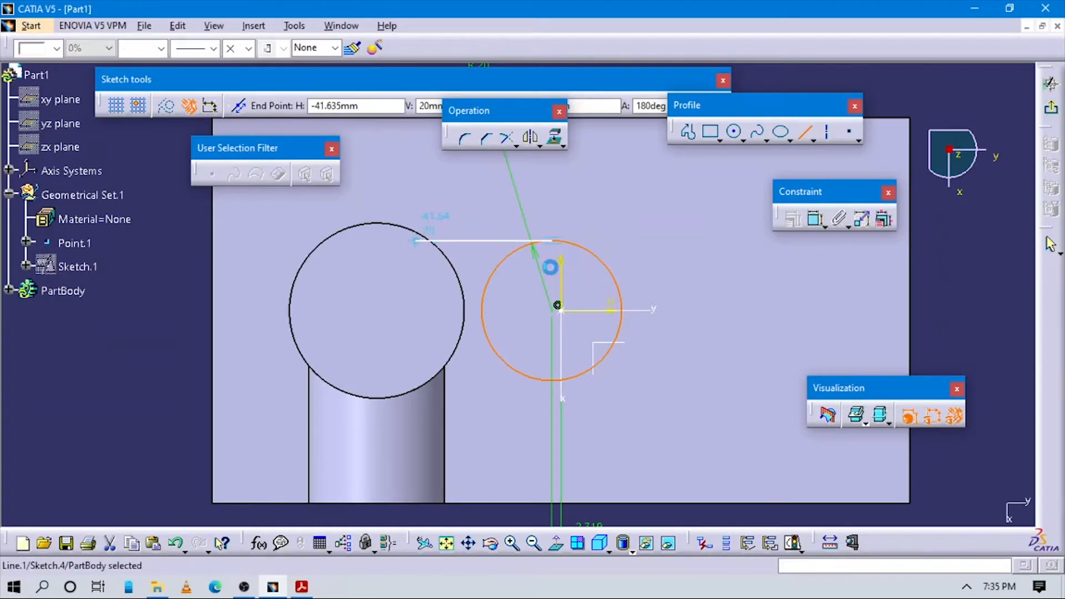
{"action": "left_click", "coordinate": [804, 131]}
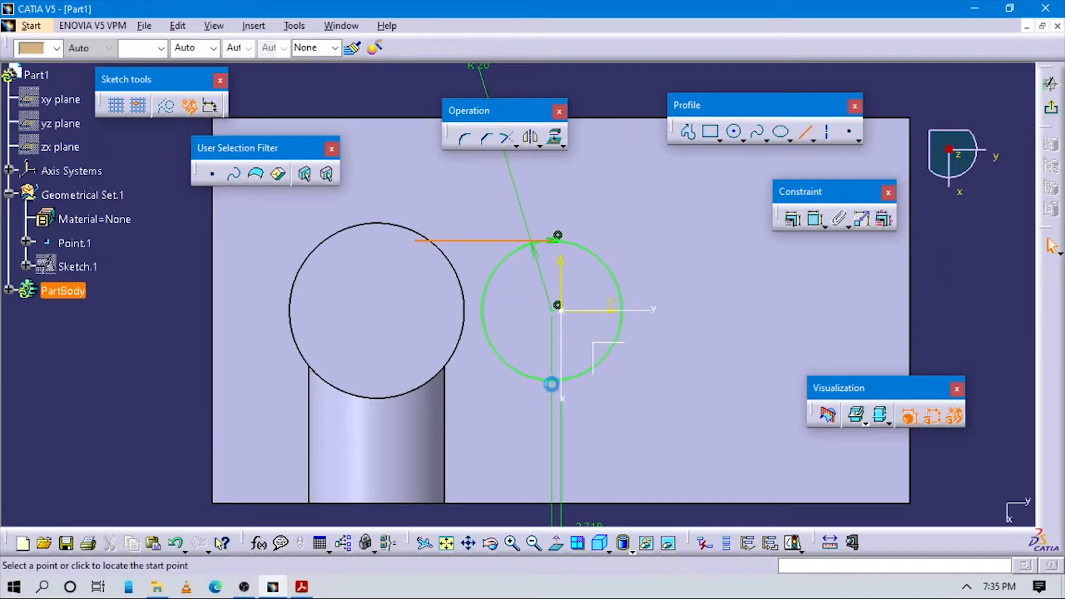
{"action": "left_click", "coordinate": [556, 381]}
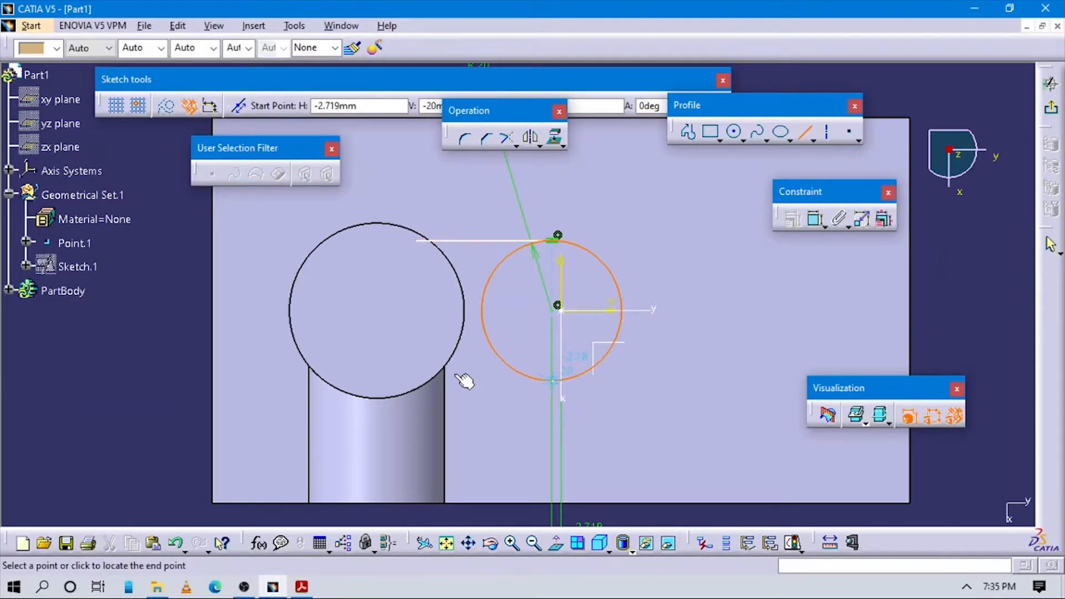
{"action": "left_click", "coordinate": [419, 381]}
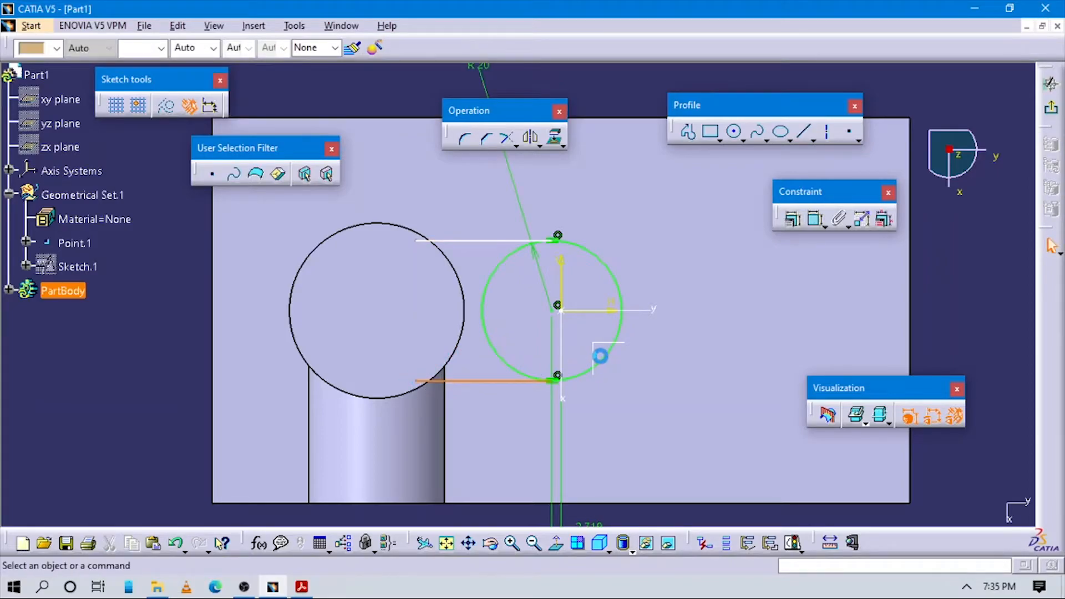
{"action": "left_click", "coordinate": [600, 356]}
- Close the open ends of the two horizontal lines inside the boss with a vertical profile line
{"action": "left_click", "coordinate": [689, 133]}
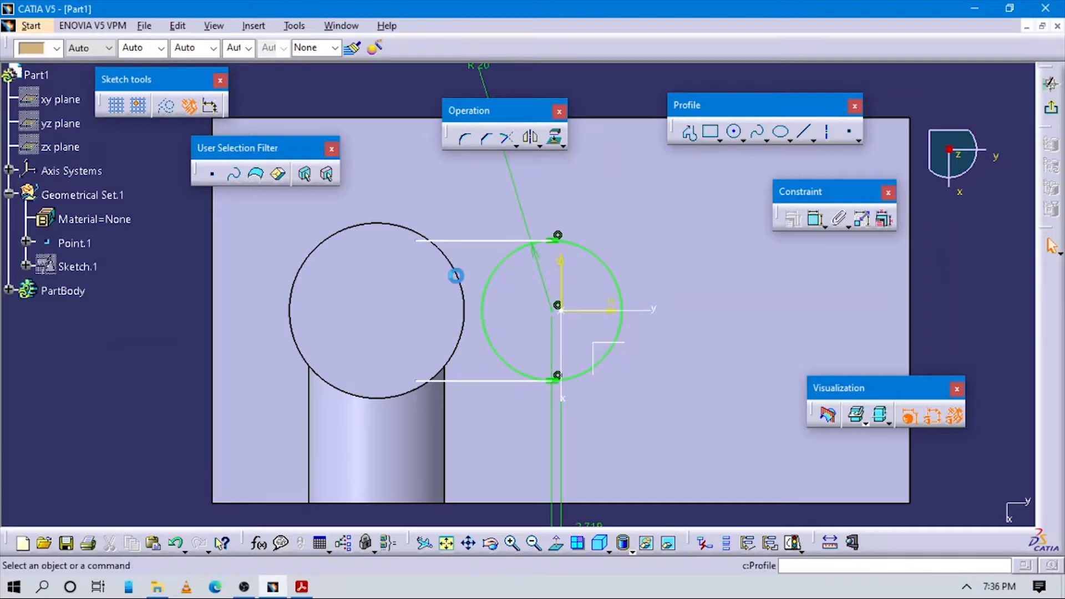
{"action": "left_click", "coordinate": [422, 269]}
{"action": "double_click", "coordinate": [449, 361]}
- Quick-trim the circle's inner half between the two horizontal lines, leaving the rounded end facing away from the boss
{"action": "middle_click_drag", "start_coordinate": [505, 373], "coordinate": [511, 347]}
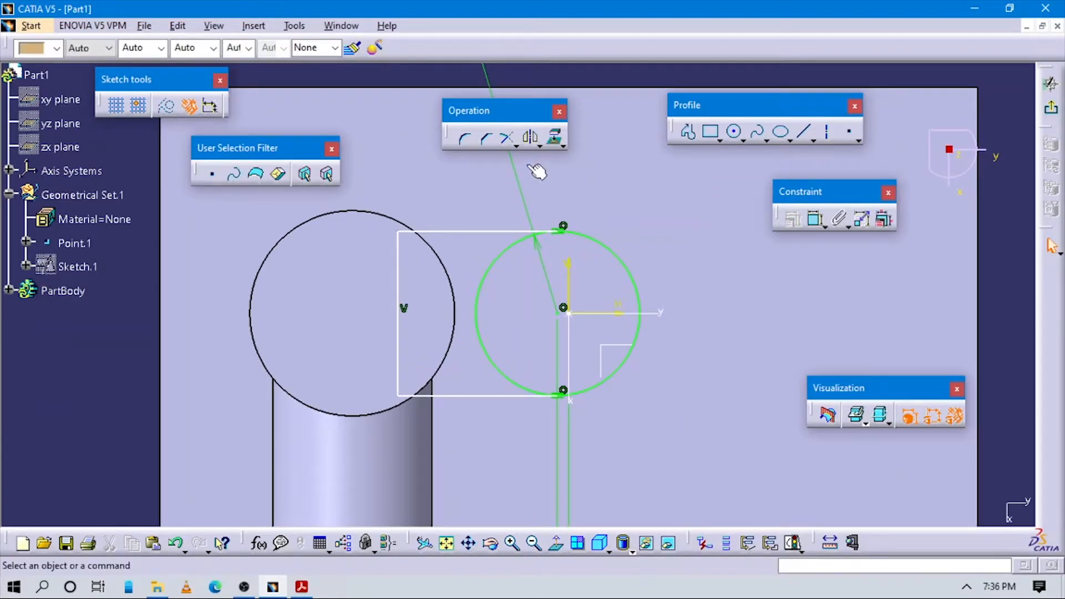
{"action": "left_click", "coordinate": [516, 145]}
{"action": "left_click", "coordinate": [575, 157]}
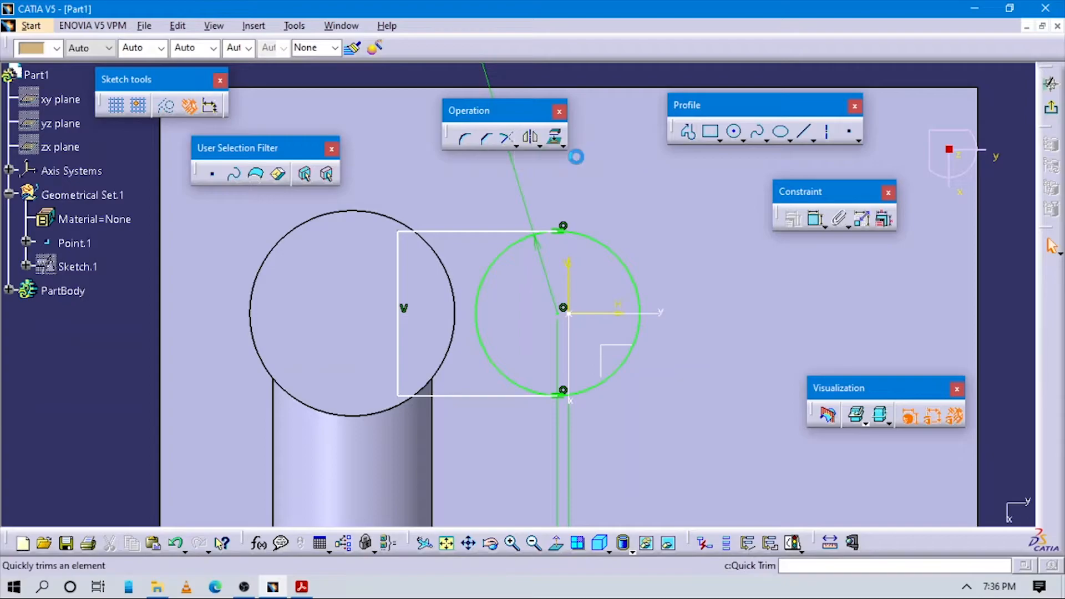
{"action": "left_click", "coordinate": [490, 259]}
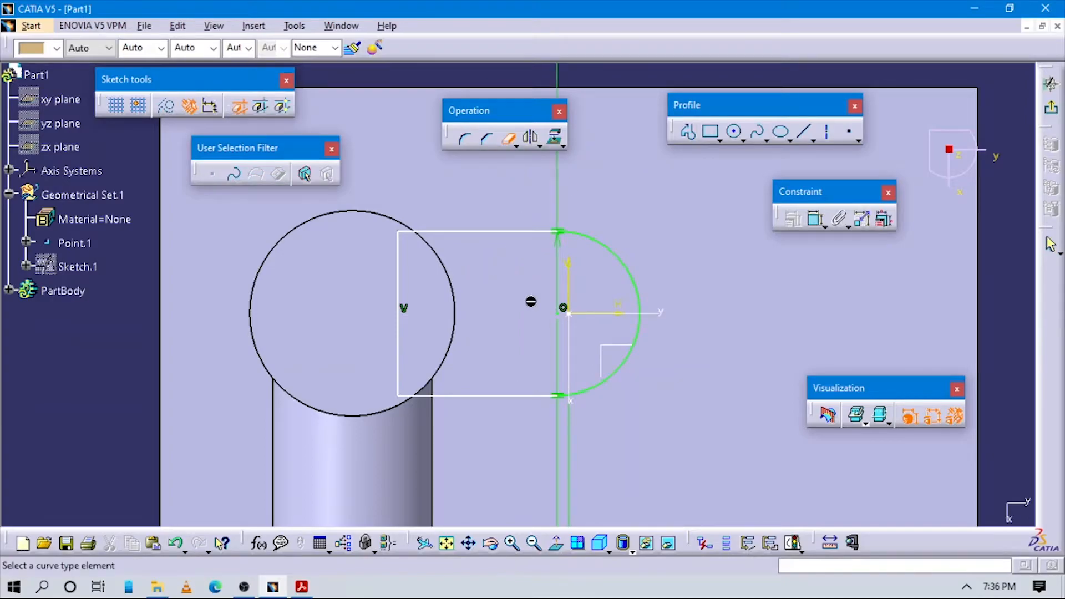
{"action": "middle_click_drag", "start_coordinate": [530, 301], "coordinate": [534, 325]}
{"action": "key", "text": "Escape"}
- Dimension the lengths of the upper and lower horizontal lines and the vertical line's distance from the sketch's V axis
{"action": "left_click", "coordinate": [813, 218]}
{"action": "left_click", "coordinate": [482, 243]}
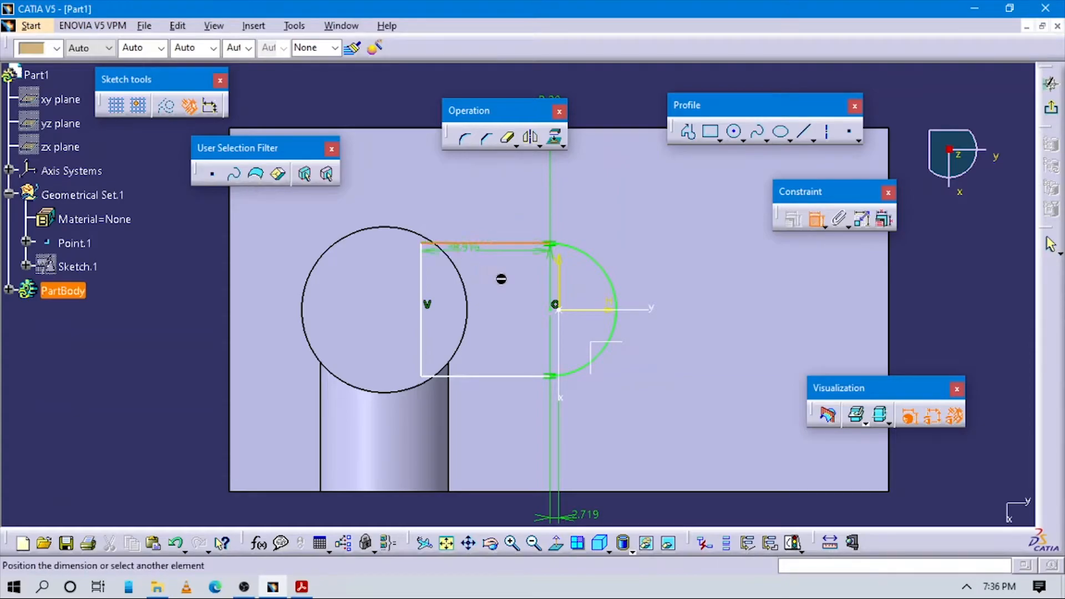
{"action": "left_click", "coordinate": [586, 314]}
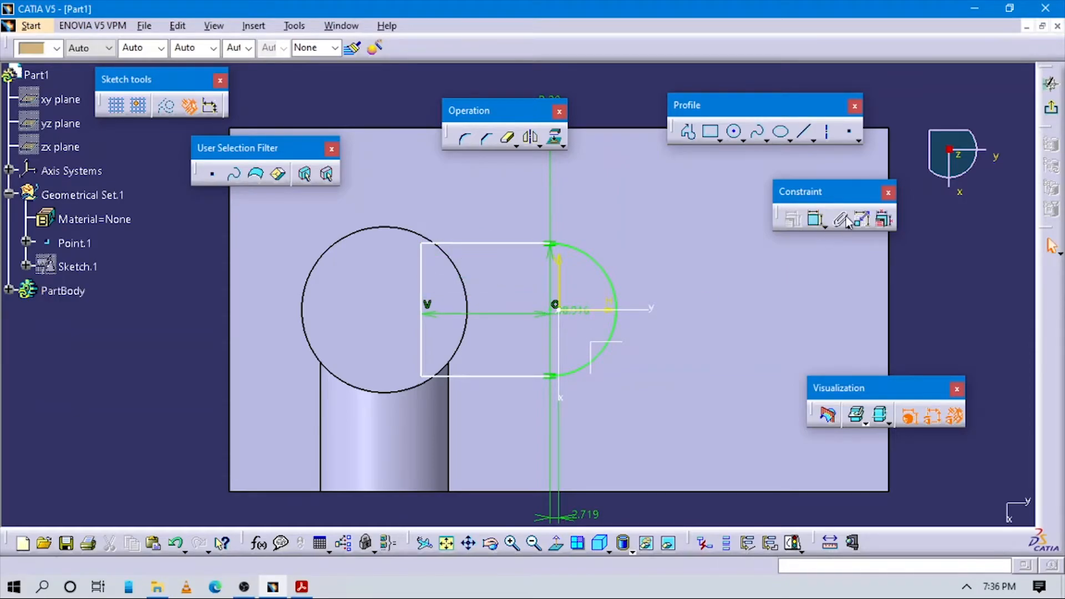
{"action": "left_click", "coordinate": [814, 218]}
{"action": "left_click", "coordinate": [566, 284]}
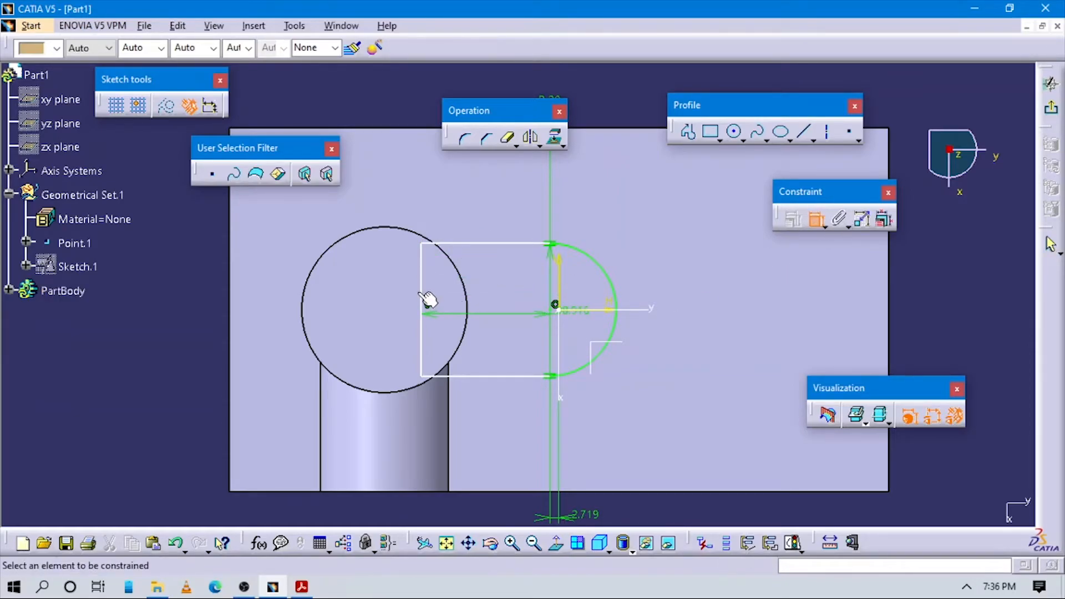
{"action": "left_click", "coordinate": [424, 300]}
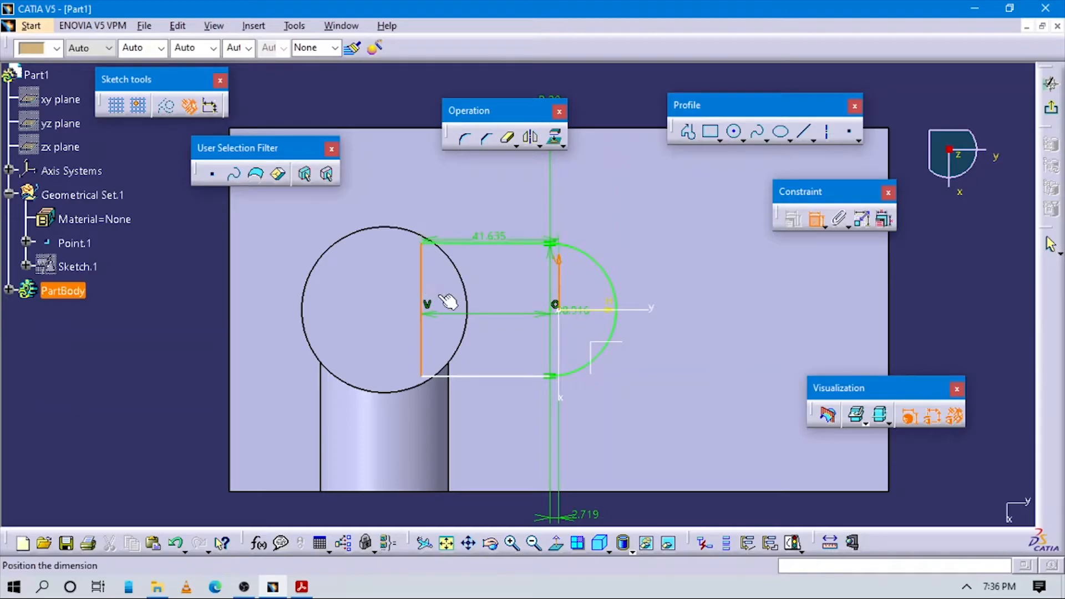
{"action": "left_click", "coordinate": [491, 488]}
{"action": "left_click", "coordinate": [814, 219]}
{"action": "left_click", "coordinate": [501, 376]}
{"action": "left_click", "coordinate": [488, 504]}
{"action": "mouse_move", "coordinate": [667, 395]}
{"action": "middle_mouse_down"}
{"action": "mouse_move", "coordinate": [663, 404]}
{"action": "mouse_move", "coordinate": [693, 398]}
{"action": "middle_mouse_up"}
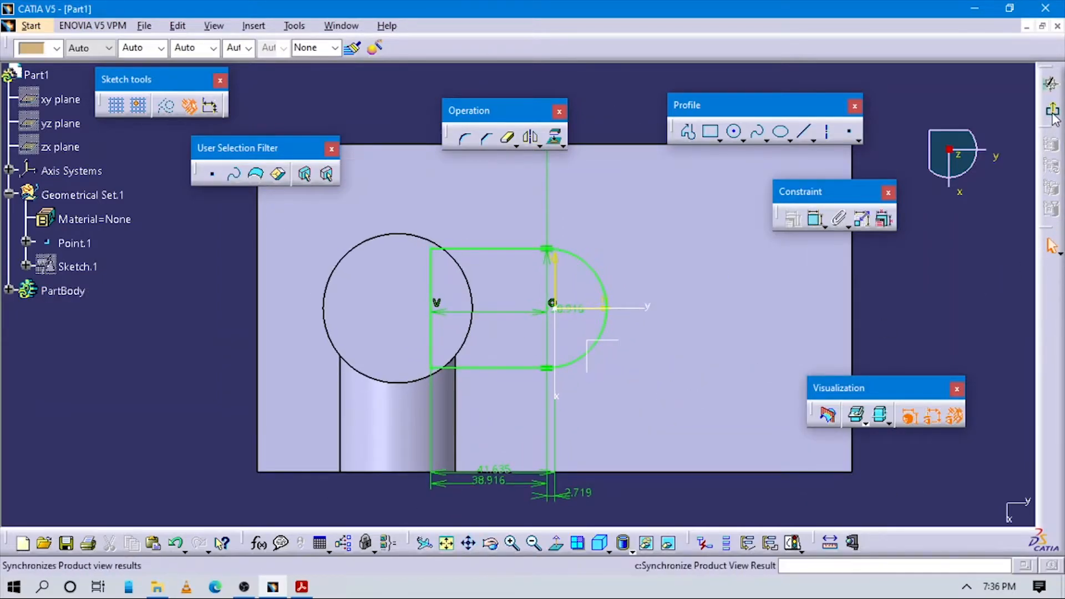
- Leave the sketch, check the raised pad's height in the PDF's side view, and extrude the rounded profile as a 55 mm Pad
{"action": "left_click", "coordinate": [1051, 246]}
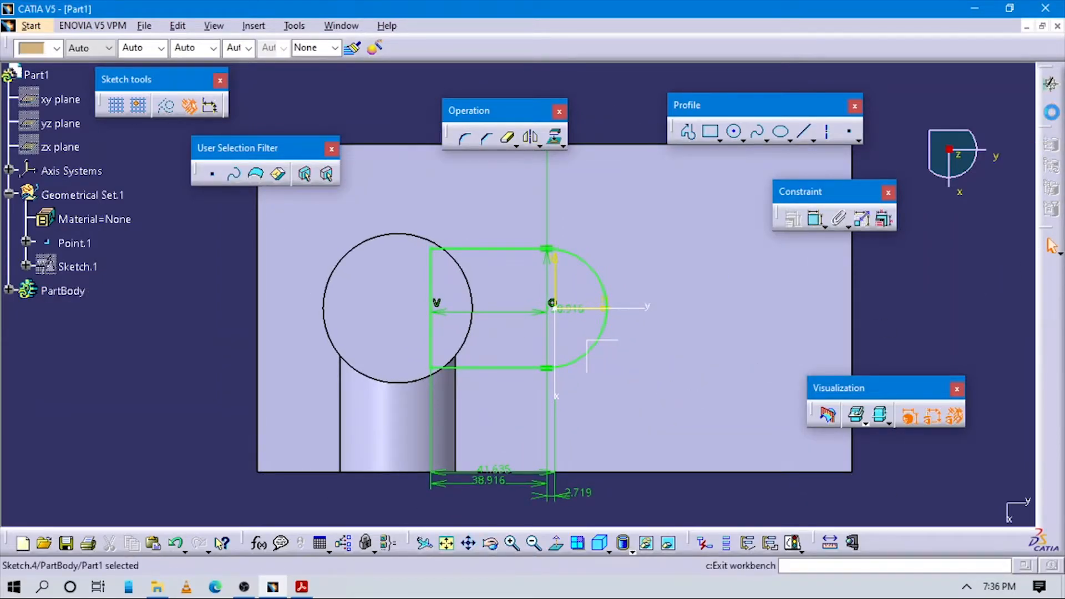
{"action": "key", "text": "alt+Tab"}
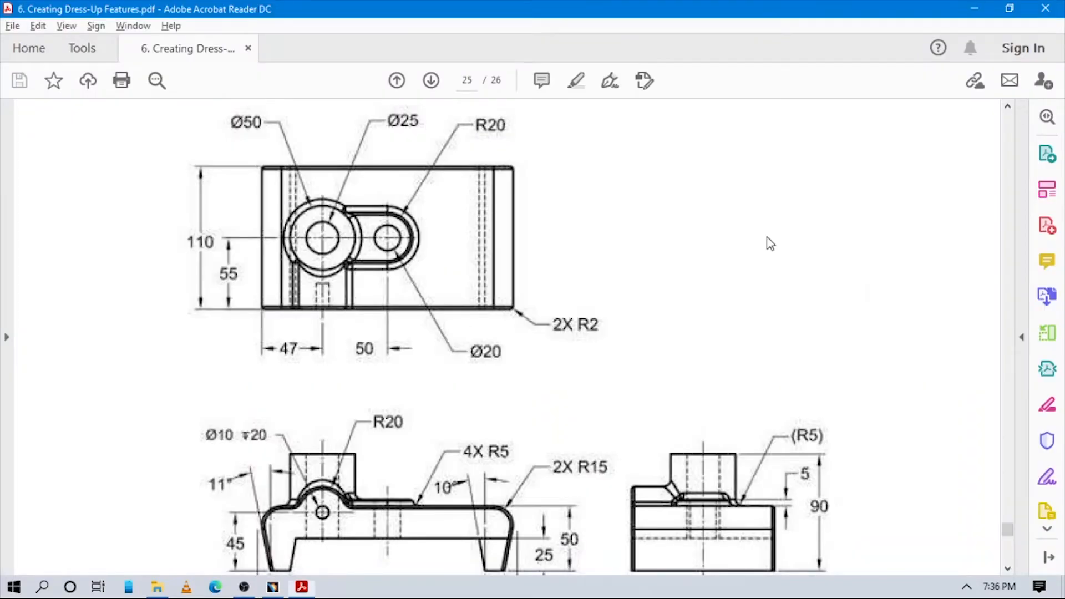
{"action": "scroll", "coordinate": [644, 338], "scroll_direction": "down", "scroll_amount": 3}
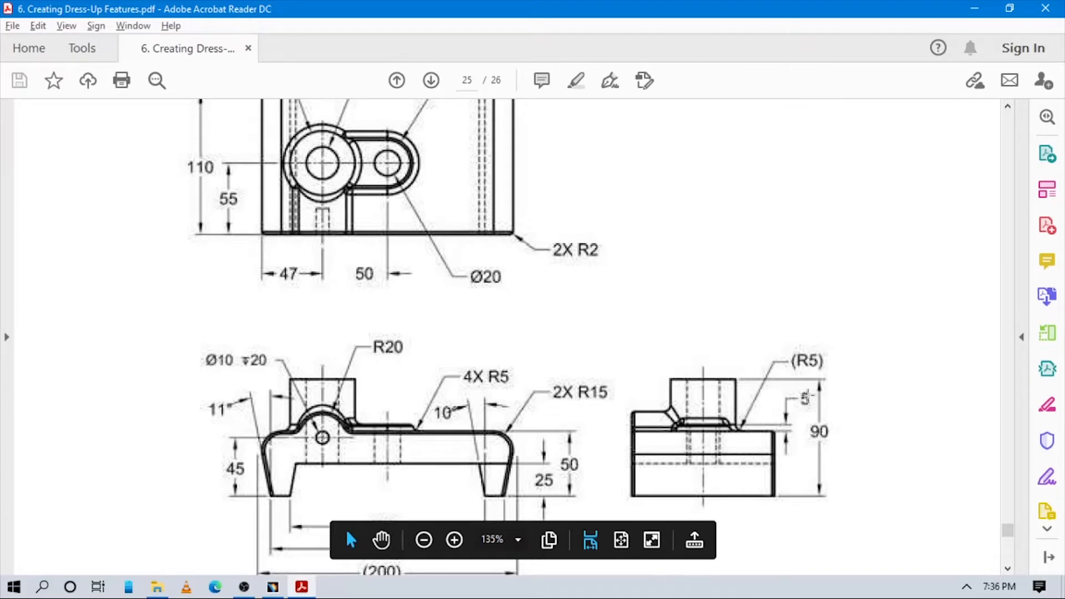
{"action": "left_click", "coordinate": [306, 583]}
{"action": "middle_click_drag", "start_coordinate": [397, 361], "coordinate": [430, 355]}
{"action": "left_click", "coordinate": [909, 121]}
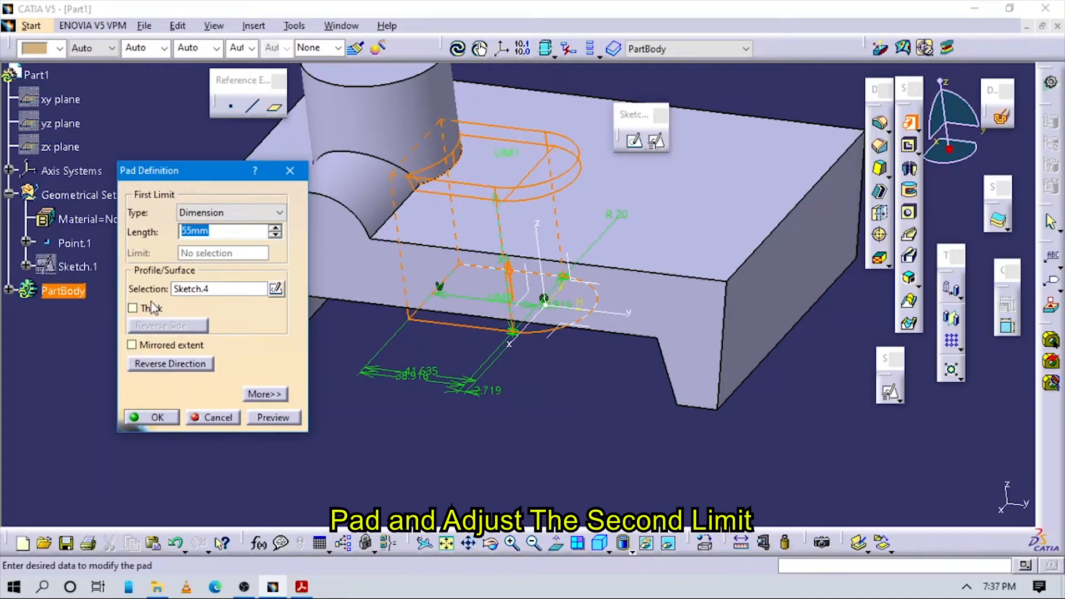
{"action": "left_click", "coordinate": [147, 418]}
- Edit the rounded pad and set its second limit length to -29 mm, keeping its underside within the base plate
{"action": "middle_click_drag", "start_coordinate": [400, 254], "coordinate": [453, 368]}
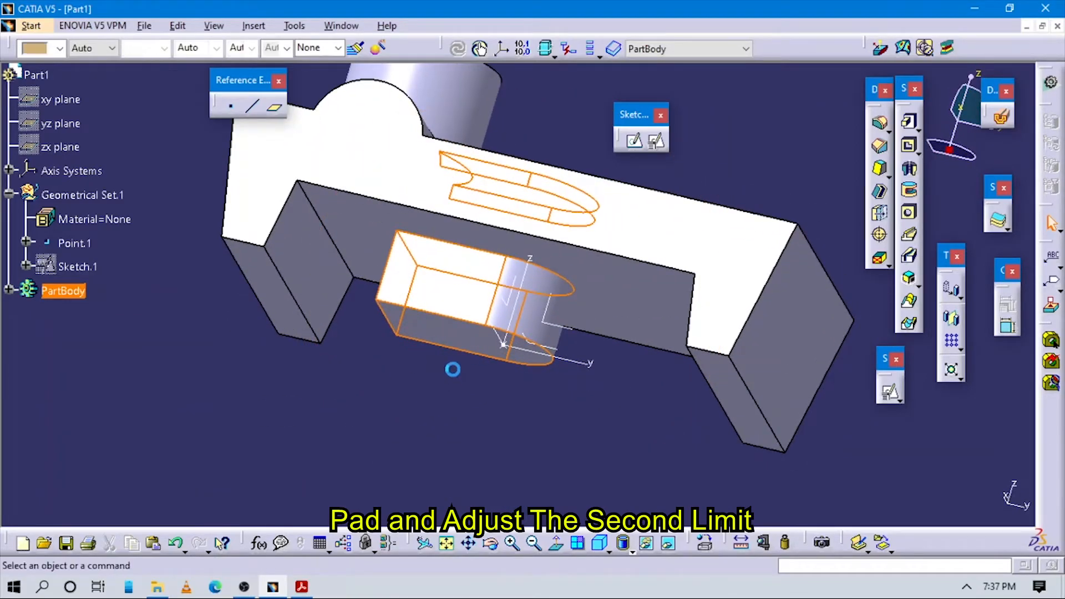
{"action": "left_click", "coordinate": [452, 369]}
{"action": "middle_click_drag", "start_coordinate": [409, 285], "coordinate": [486, 326]}
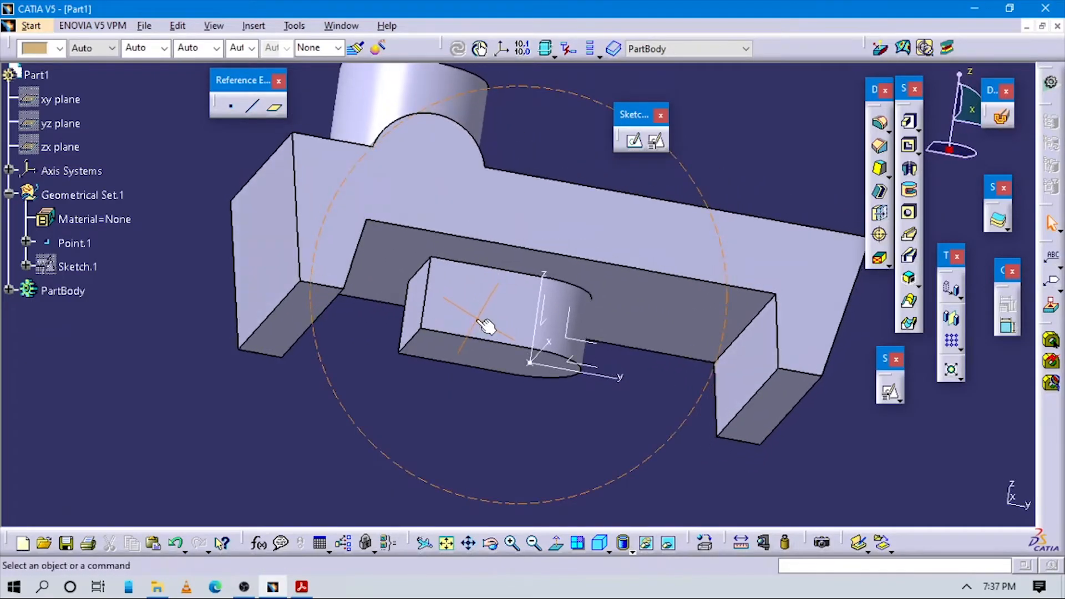
{"action": "double_click", "coordinate": [480, 303]}
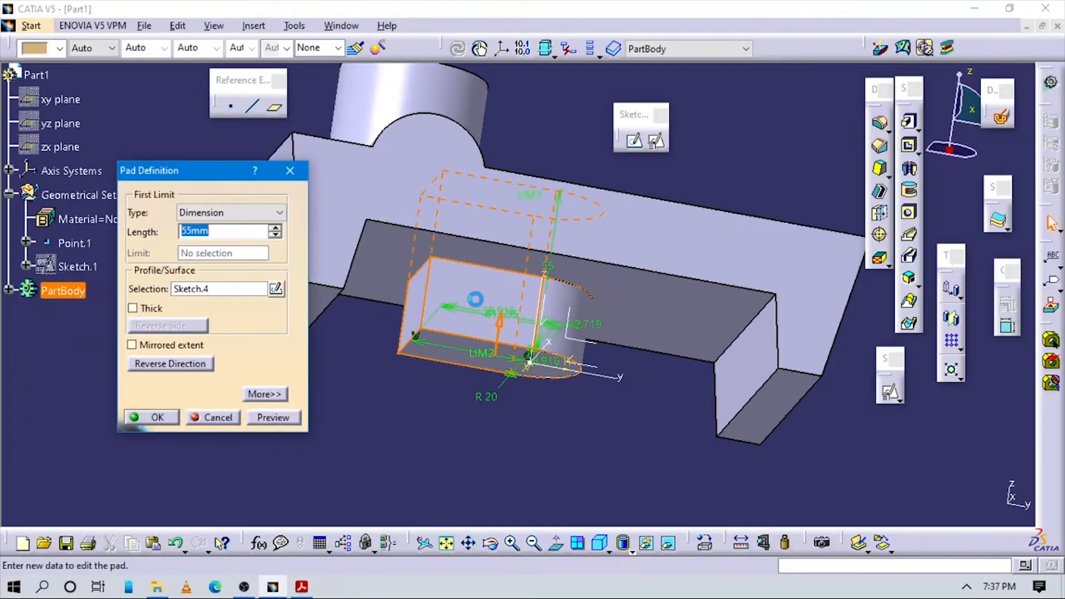
{"action": "left_click", "coordinate": [267, 395]}
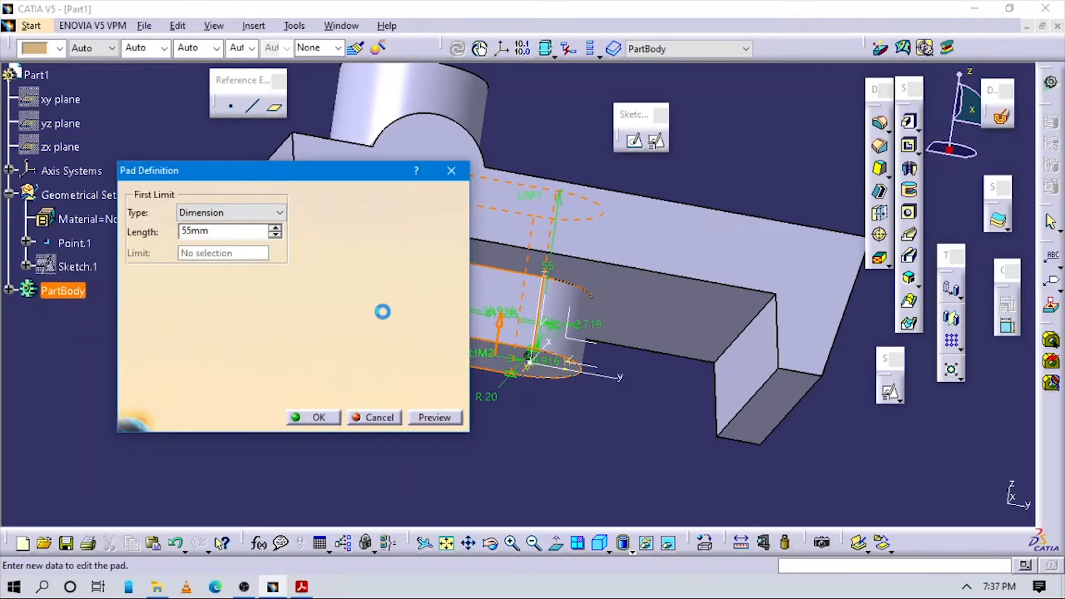
{"action": "left_click", "coordinate": [451, 234]}
{"action": "left_click", "coordinate": [451, 235]}
{"action": "left_click", "coordinate": [451, 235]}
{"action": "left_click", "coordinate": [451, 234]}
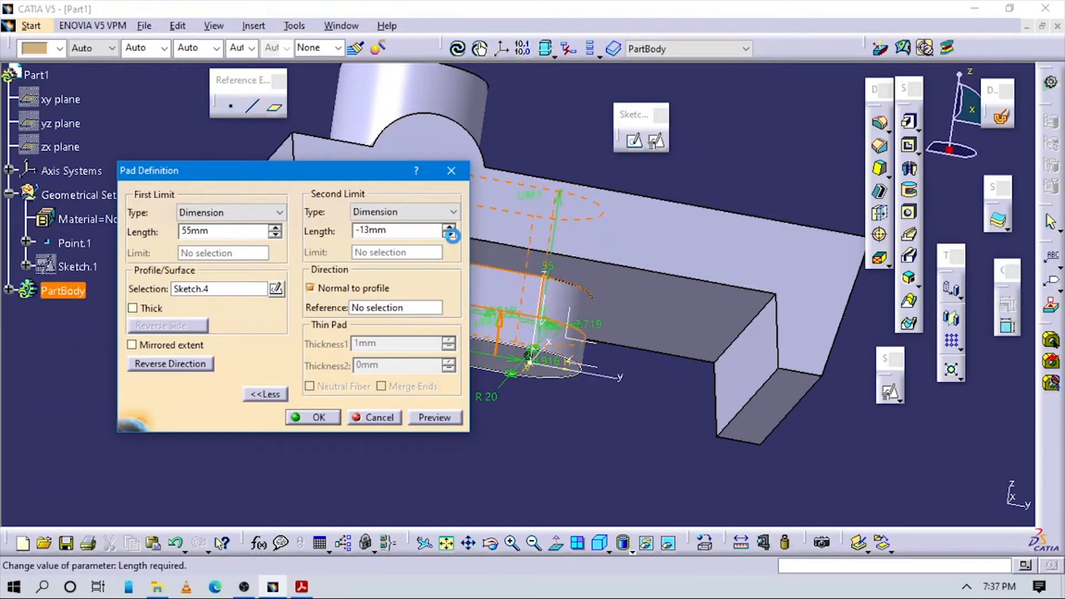
{"action": "left_click", "coordinate": [452, 234]}
{"action": "left_click", "coordinate": [451, 235]}
{"action": "left_click", "coordinate": [451, 235]}
{"action": "left_click", "coordinate": [452, 235]}
{"action": "left_click", "coordinate": [451, 235]}
{"action": "middle_click_drag", "start_coordinate": [516, 355], "coordinate": [638, 270]}
{"action": "left_click", "coordinate": [317, 417]}
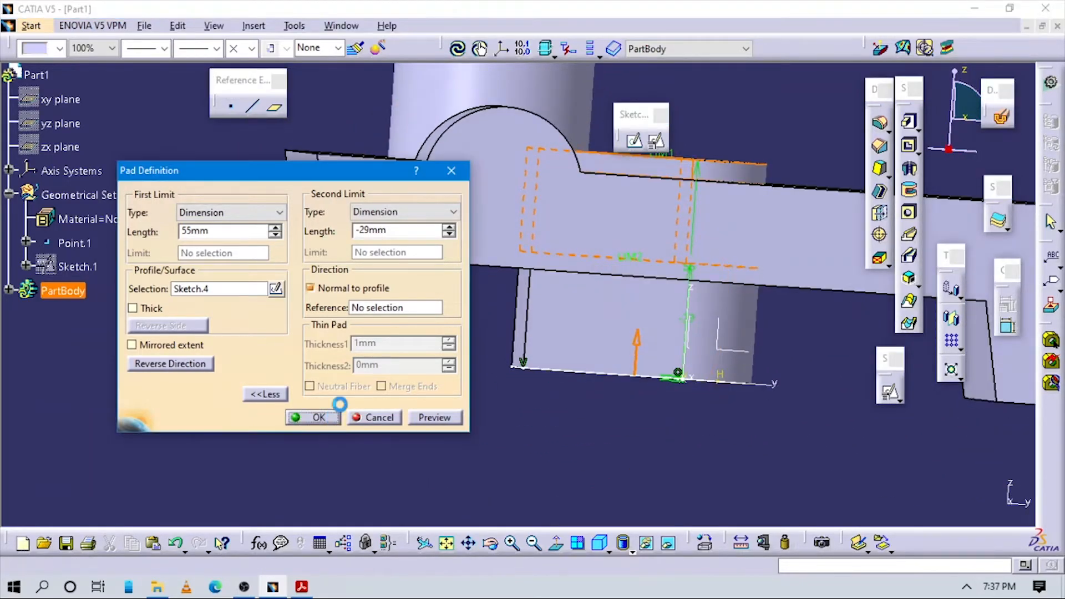
{"action": "middle_click_drag", "start_coordinate": [542, 291], "coordinate": [321, 516]}
{"action": "scroll", "coordinate": [287, 385], "scroll_direction": "up", "scroll_amount": 2}
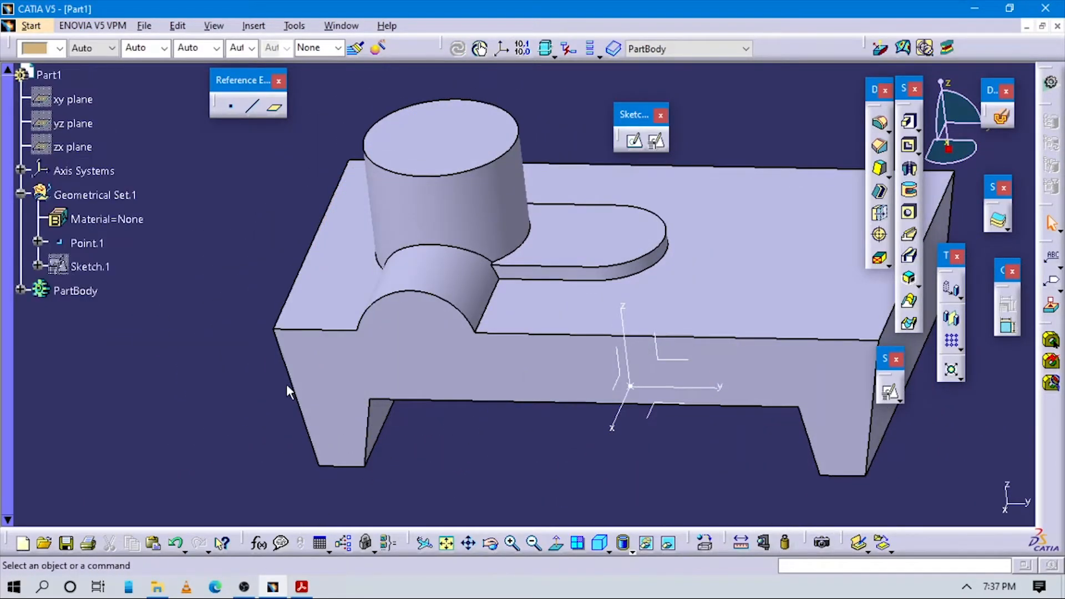
- Check the hole callouts in the PDF drawing and start a Hole on the cylindrical boss's top face
{"action": "middle_click_drag", "start_coordinate": [510, 409], "coordinate": [416, 416]}
{"action": "left_click", "coordinate": [302, 586]}
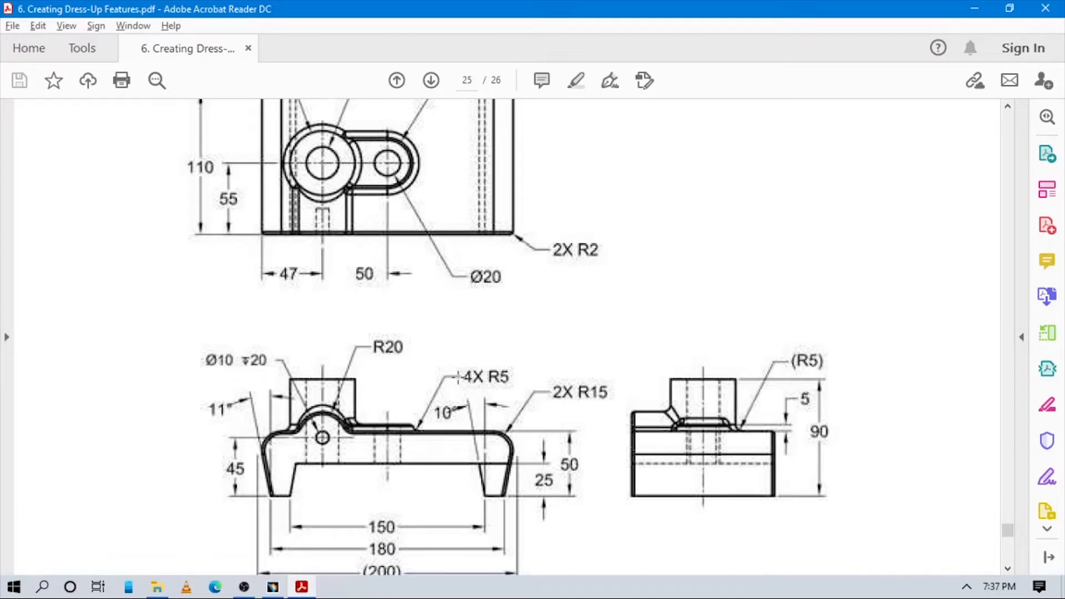
{"action": "scroll", "coordinate": [448, 382], "scroll_direction": "up", "scroll_amount": 3}
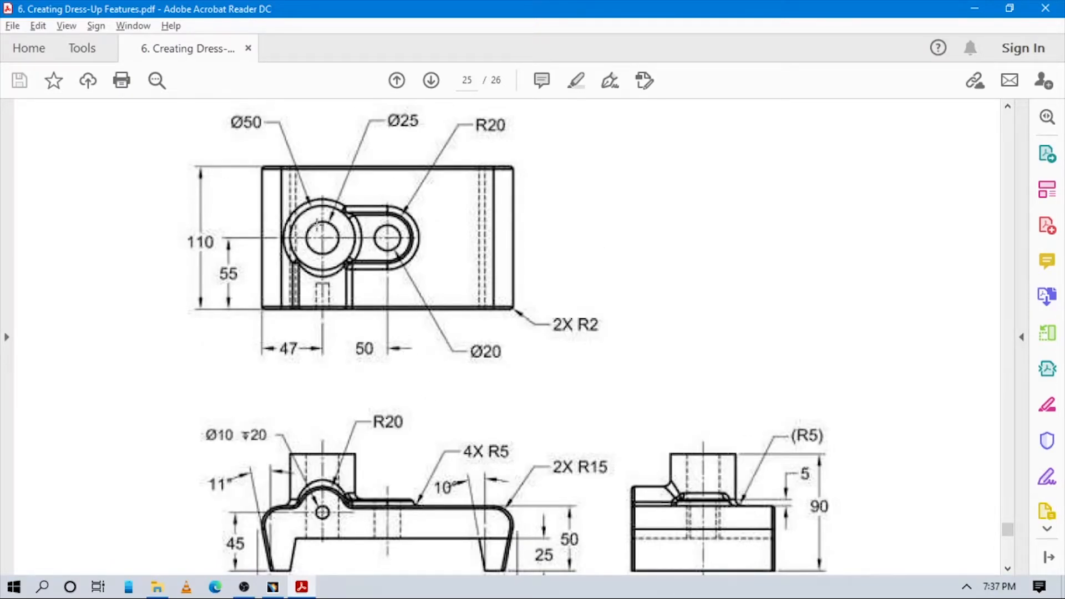
{"action": "left_click", "coordinate": [272, 587]}
{"action": "middle_click_drag", "start_coordinate": [430, 458], "coordinate": [809, 244]}
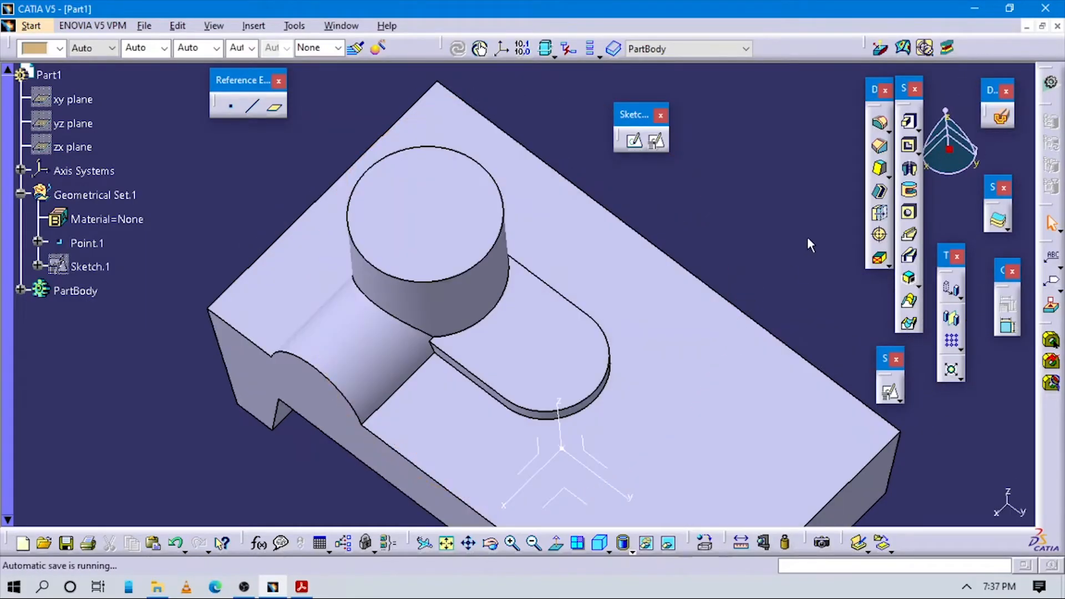
{"action": "middle_click_drag", "start_coordinate": [501, 364], "coordinate": [526, 311]}
{"action": "left_click", "coordinate": [908, 213]}
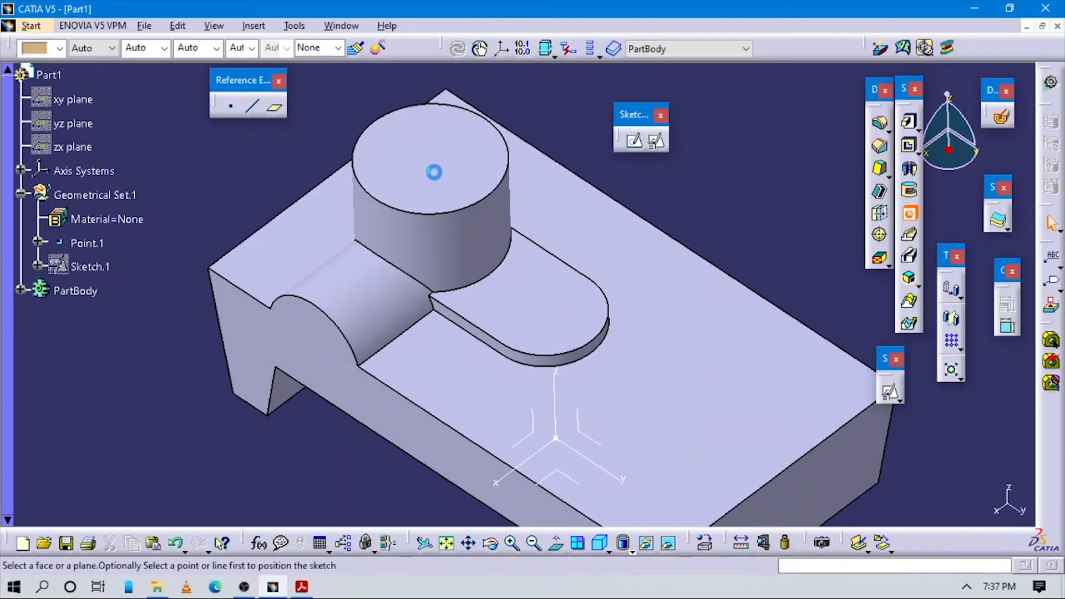
{"action": "left_click", "coordinate": [442, 162]}
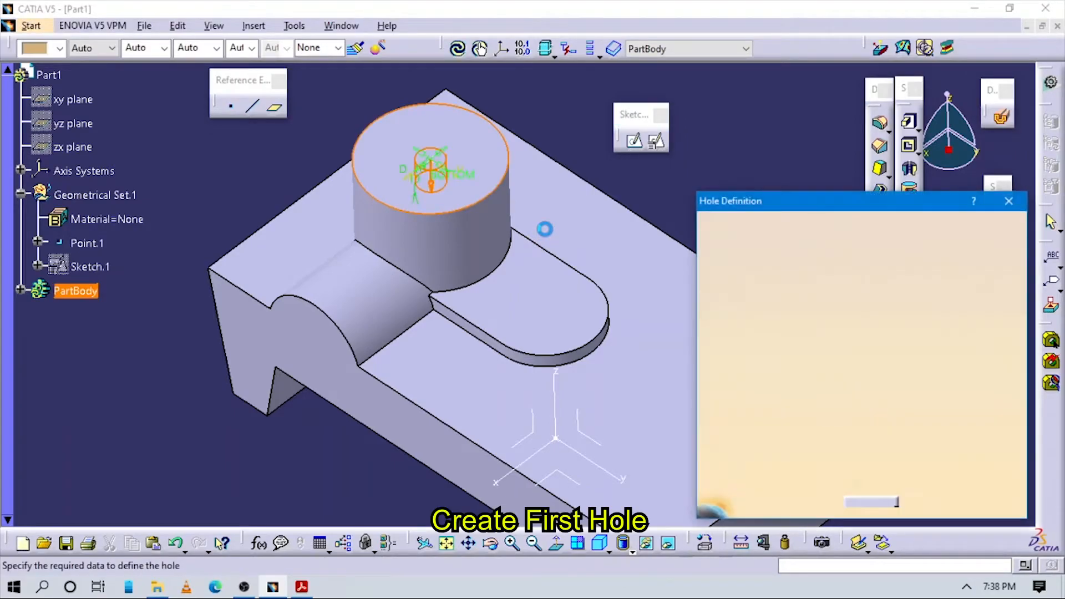
{"action": "middle_click_drag", "start_coordinate": [468, 221], "coordinate": [483, 252]}
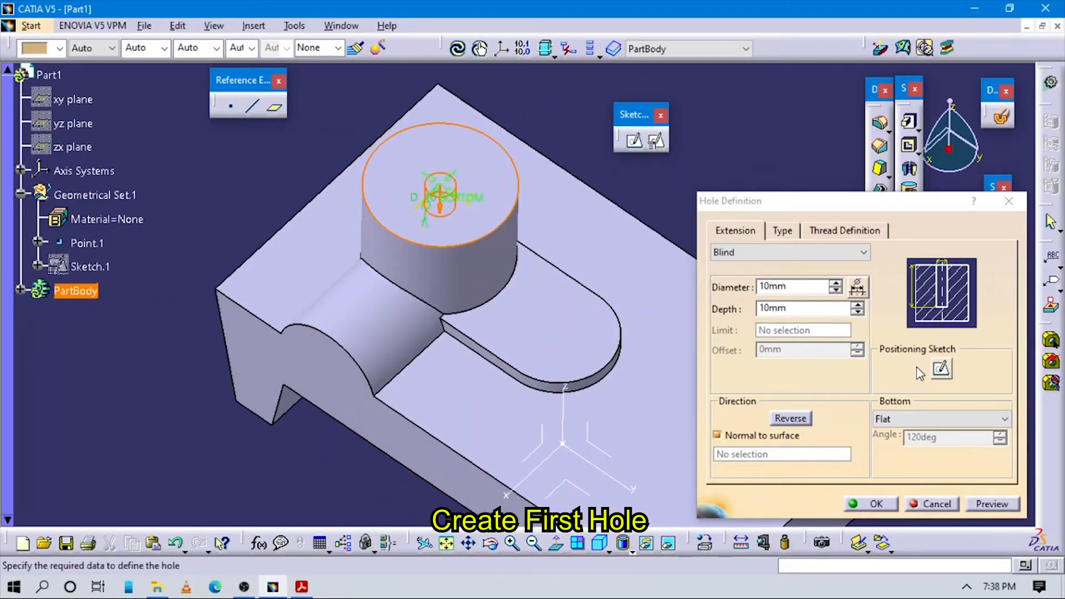
{"action": "left_click_drag", "start_coordinate": [858, 204], "coordinate": [809, 164]}
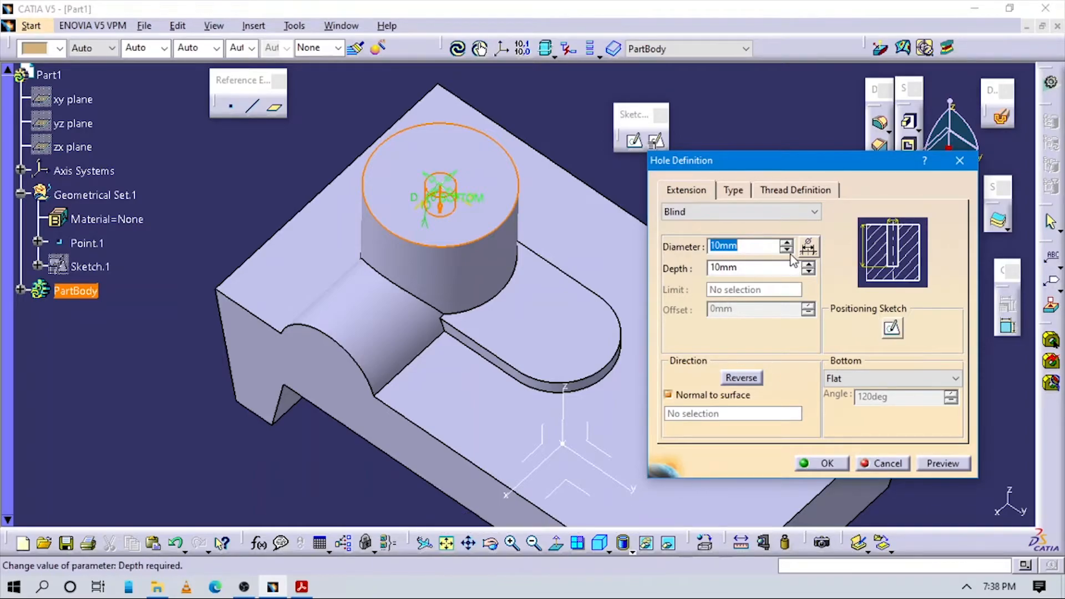
- Set the boss hole's diameter to 25 mm as in the PDF and its extension to Up To Next, and create it
{"action": "middle_click_drag", "start_coordinate": [539, 198], "coordinate": [507, 231]}
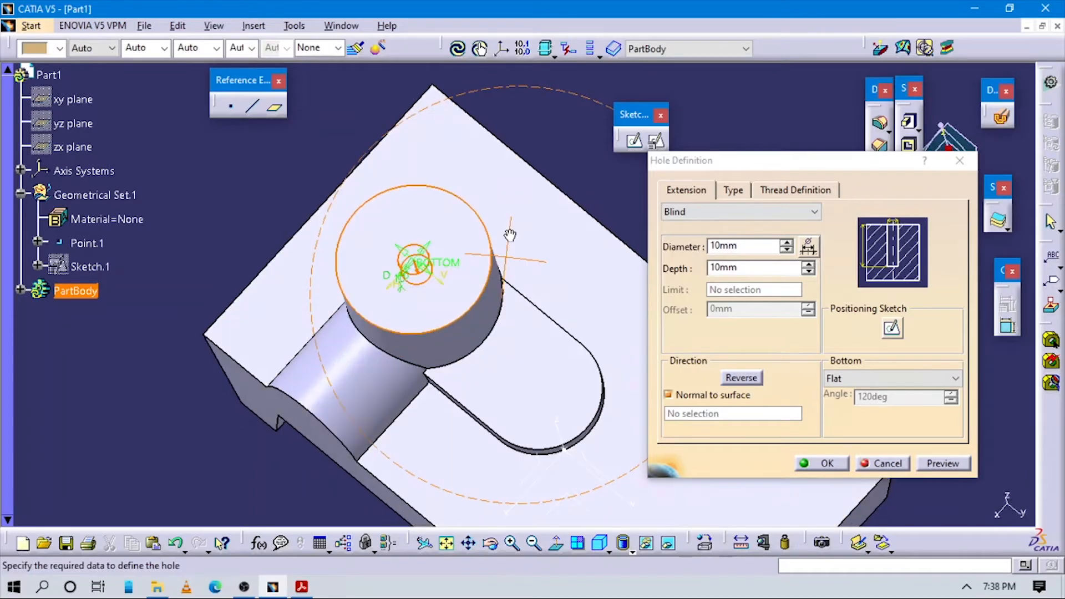
{"action": "left_click", "coordinate": [758, 244]}
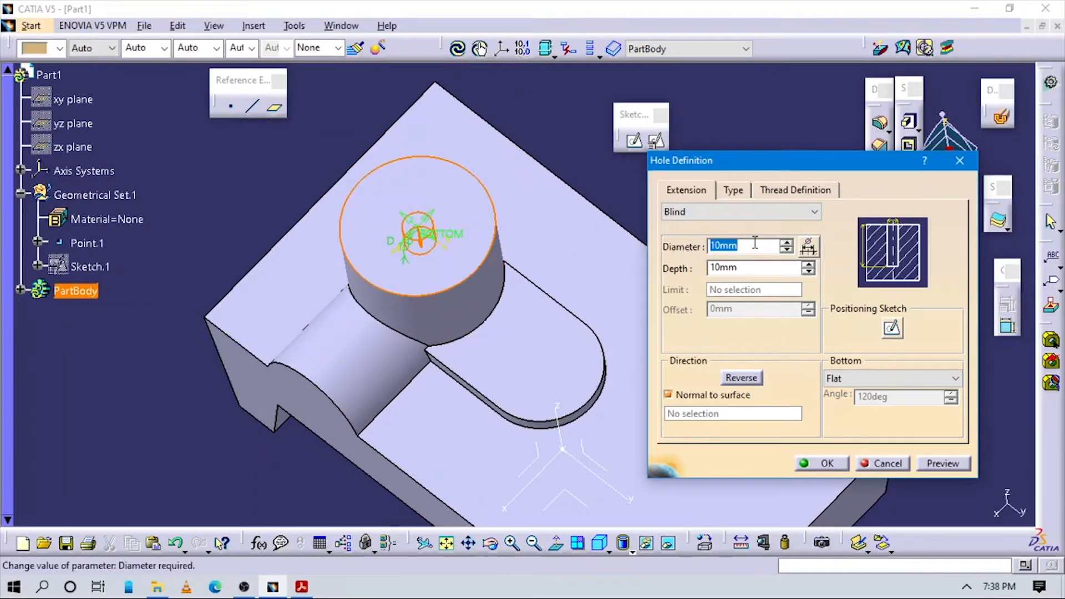
{"action": "key", "text": "alt+Tab"}
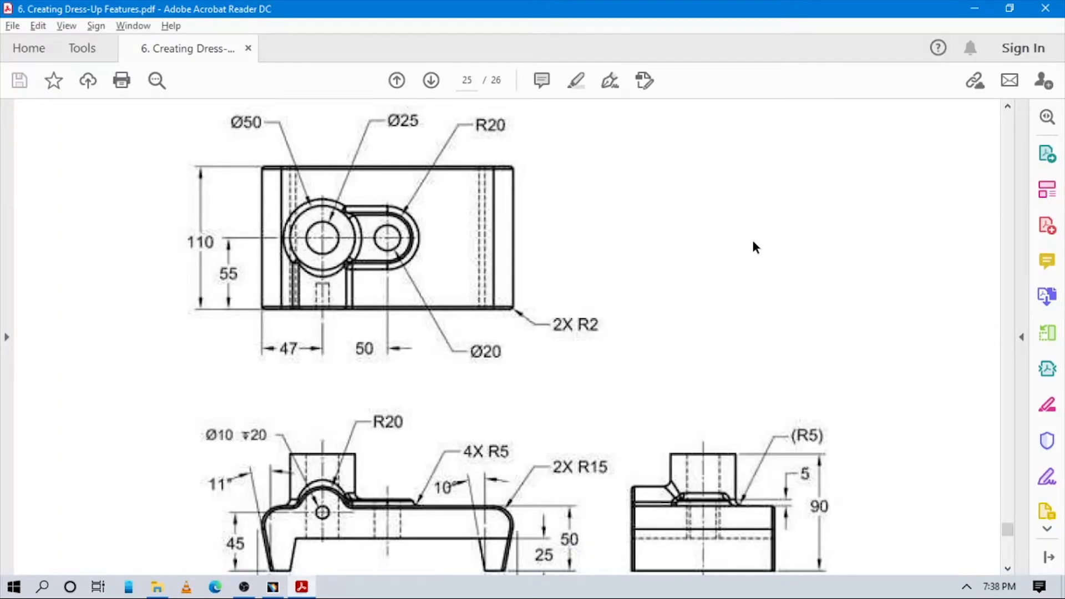
{"action": "key", "text": "alt+Tab"}
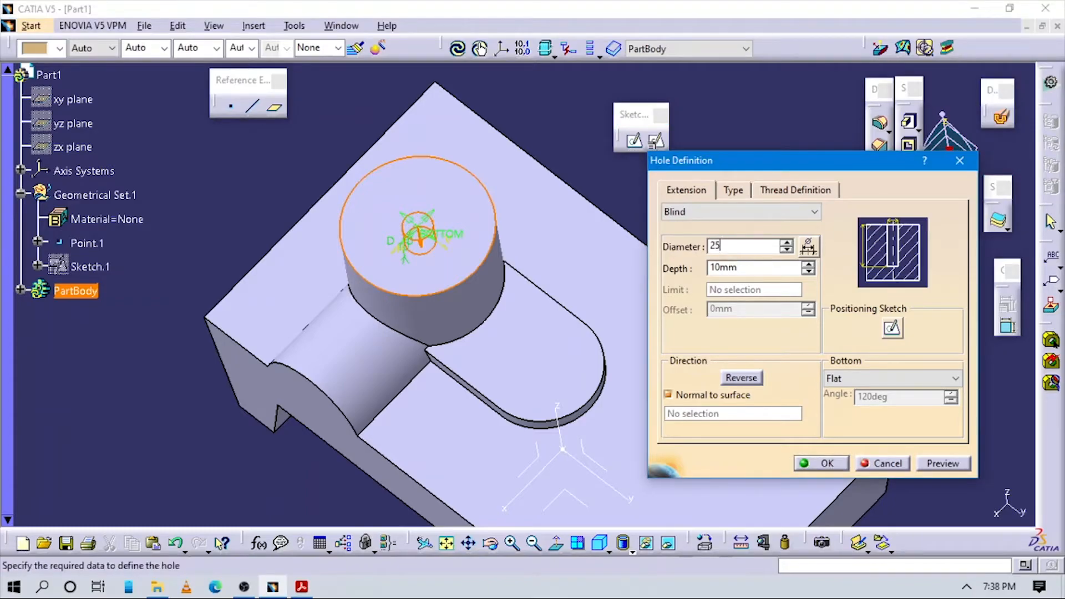
{"action": "type", "text": "25"}
{"action": "left_click", "coordinate": [755, 211]}
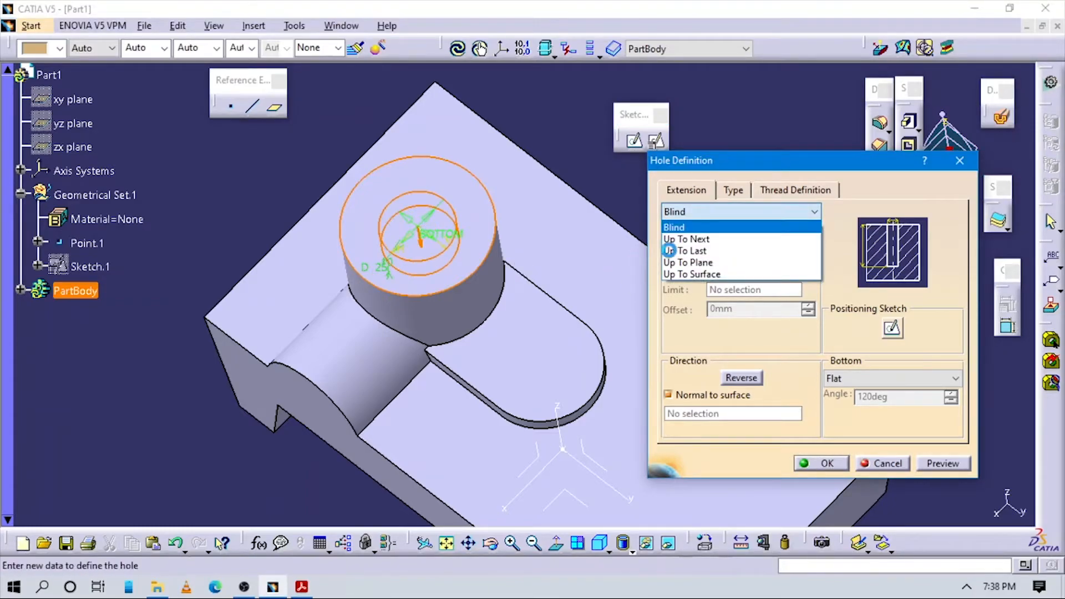
{"action": "left_click", "coordinate": [693, 240]}
{"action": "middle_click_drag", "start_coordinate": [477, 183], "coordinate": [447, 311]}
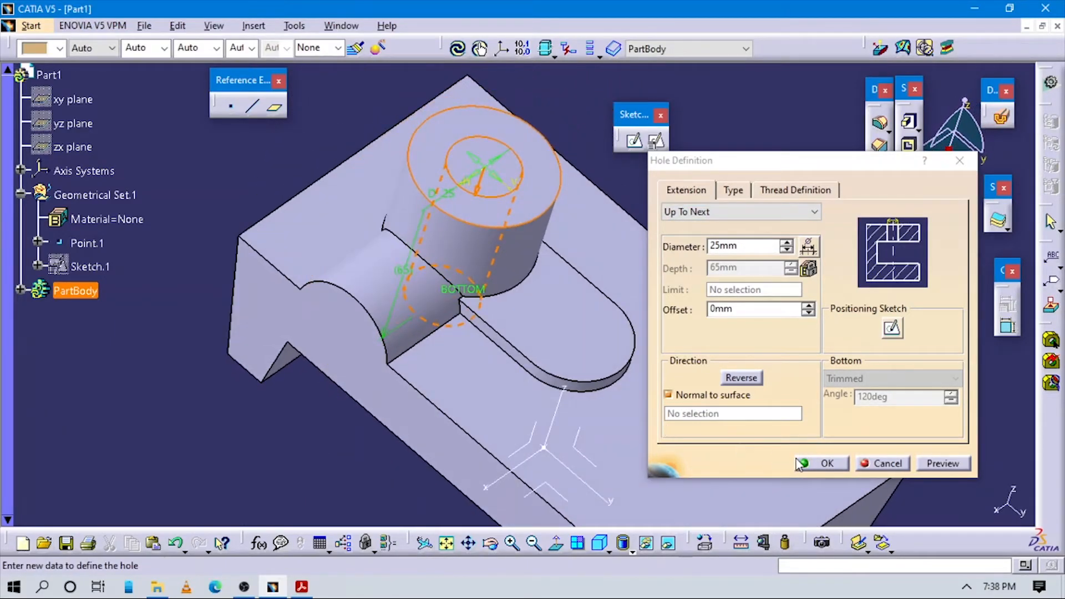
{"action": "left_click", "coordinate": [818, 465]}
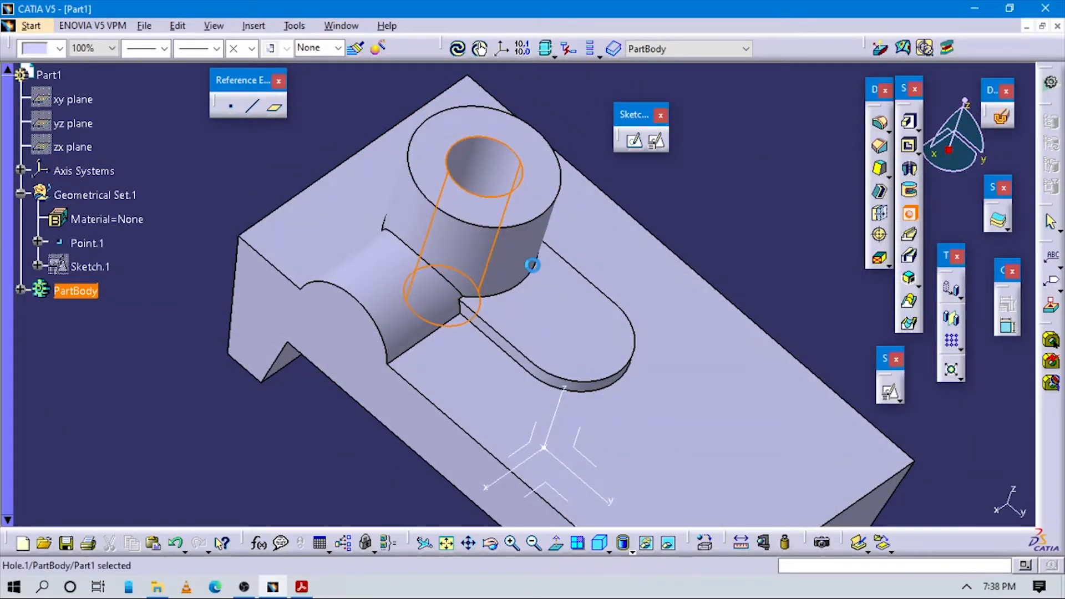
- Check the PDF's top view and place a second Up To Next hole with a 20 mm diameter on the rounded pad's top face
{"action": "middle_click_drag", "start_coordinate": [444, 350], "coordinate": [541, 352]}
{"action": "left_click", "coordinate": [749, 214]}
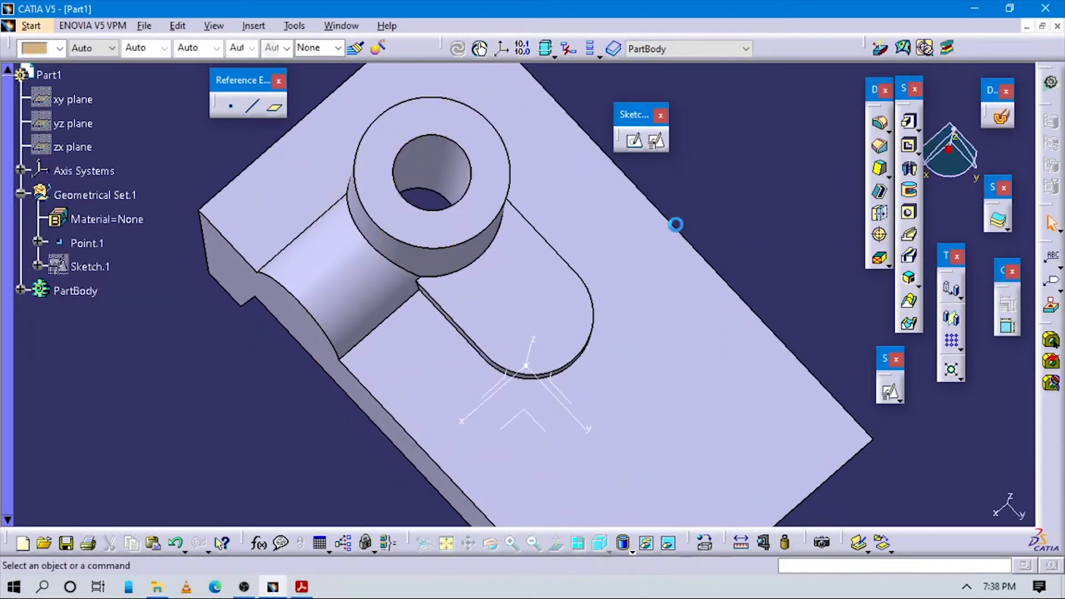
{"action": "left_click", "coordinate": [910, 215]}
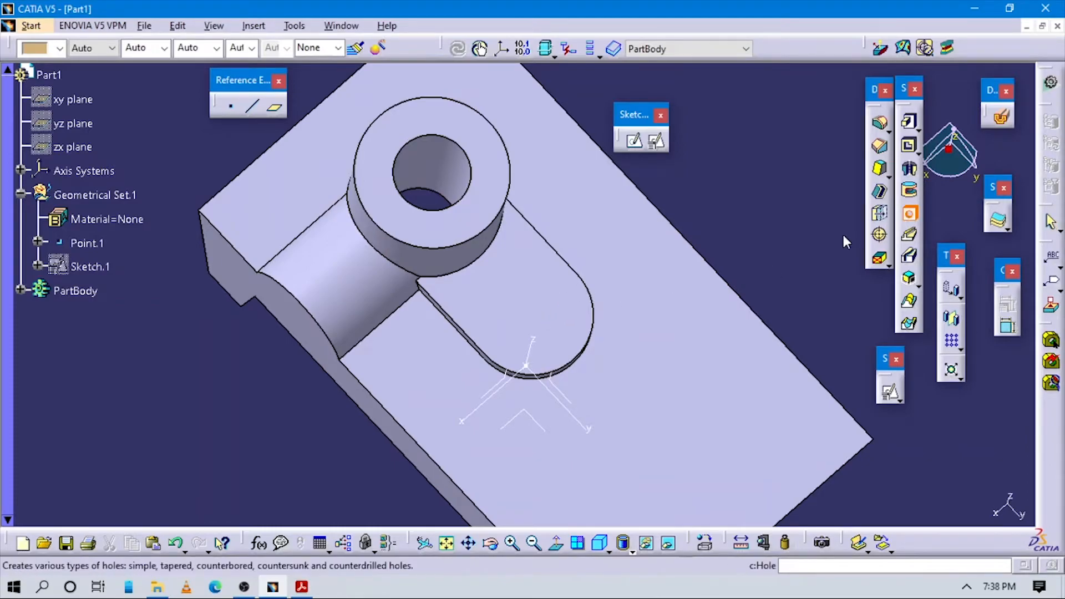
{"action": "key", "text": "alt+Tab"}
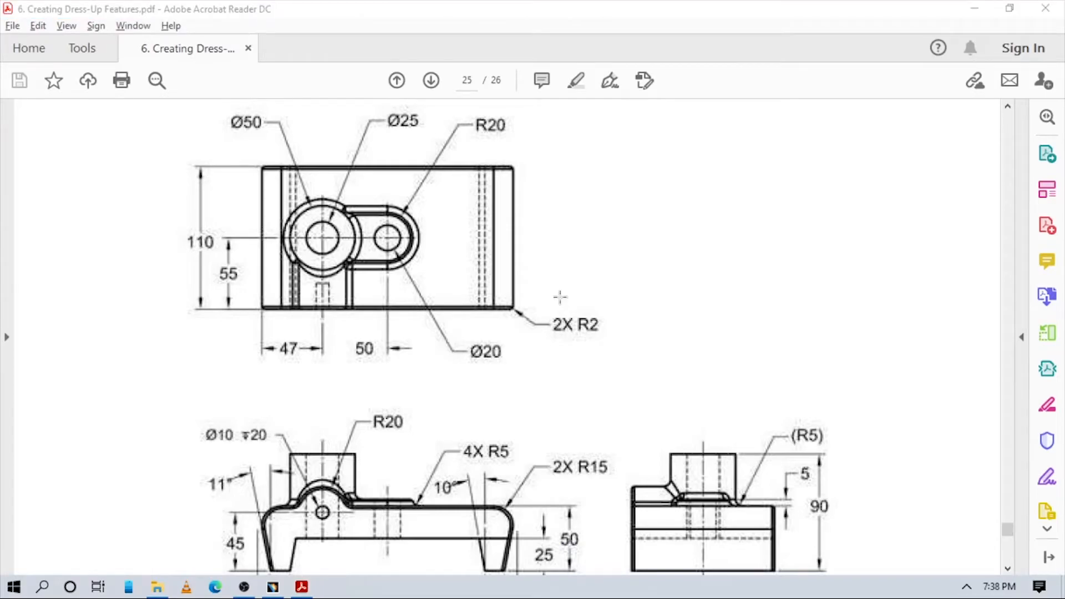
{"action": "key", "text": "alt+Tab"}
{"action": "left_click", "coordinate": [561, 298]}
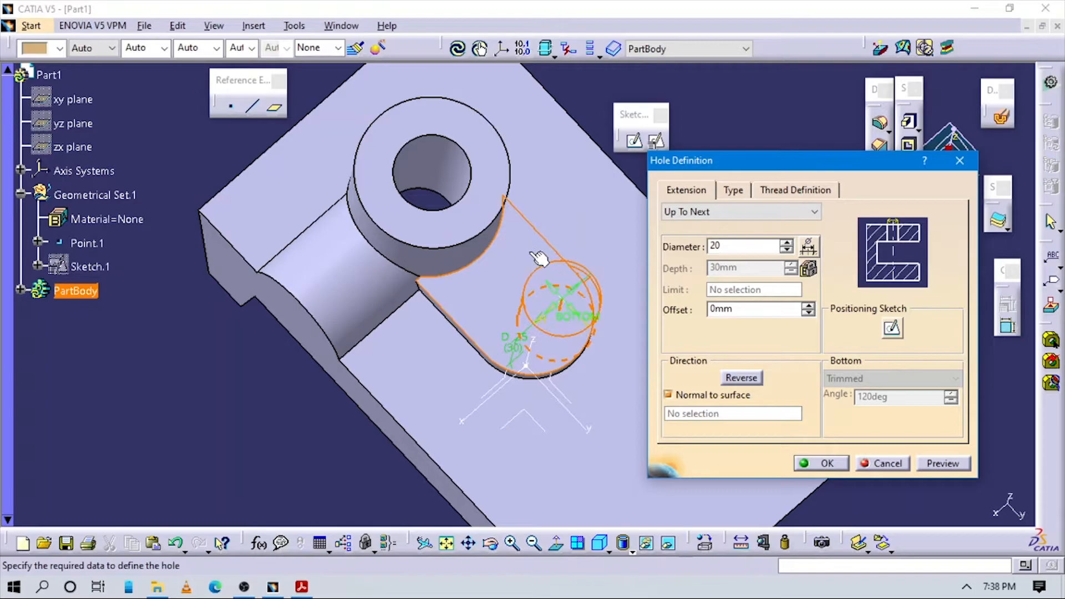
{"action": "key", "text": "Return"}
- In the second hole's positioning sketch, make the hole's centre point coincident with the origin of the part's axis system
{"action": "middle_click_drag", "start_coordinate": [480, 352], "coordinate": [471, 324]}
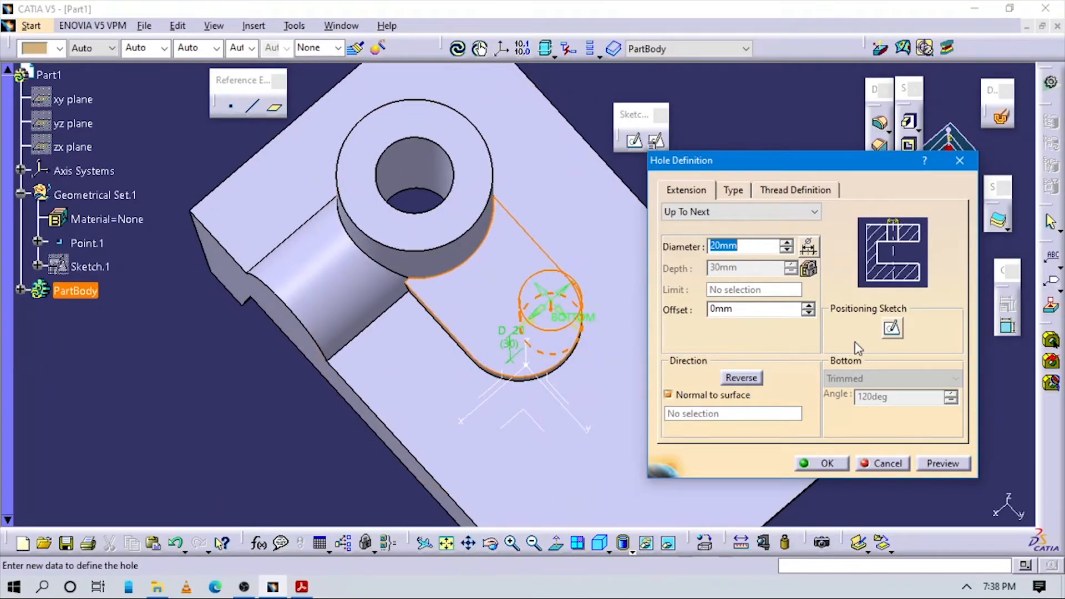
{"action": "middle_click_drag", "start_coordinate": [493, 269], "coordinate": [488, 330]}
{"action": "left_click", "coordinate": [898, 327]}
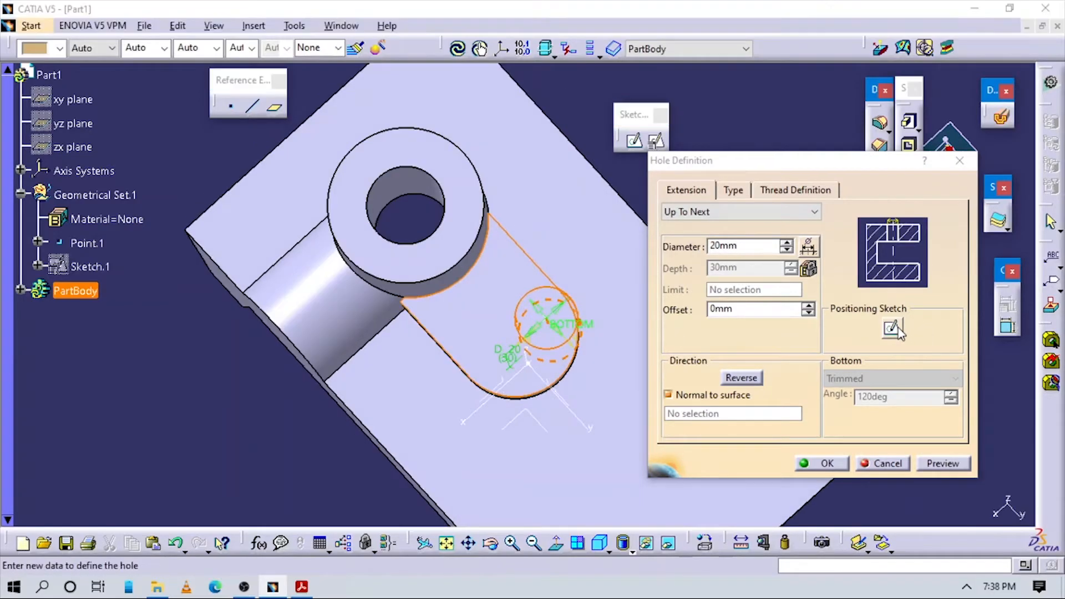
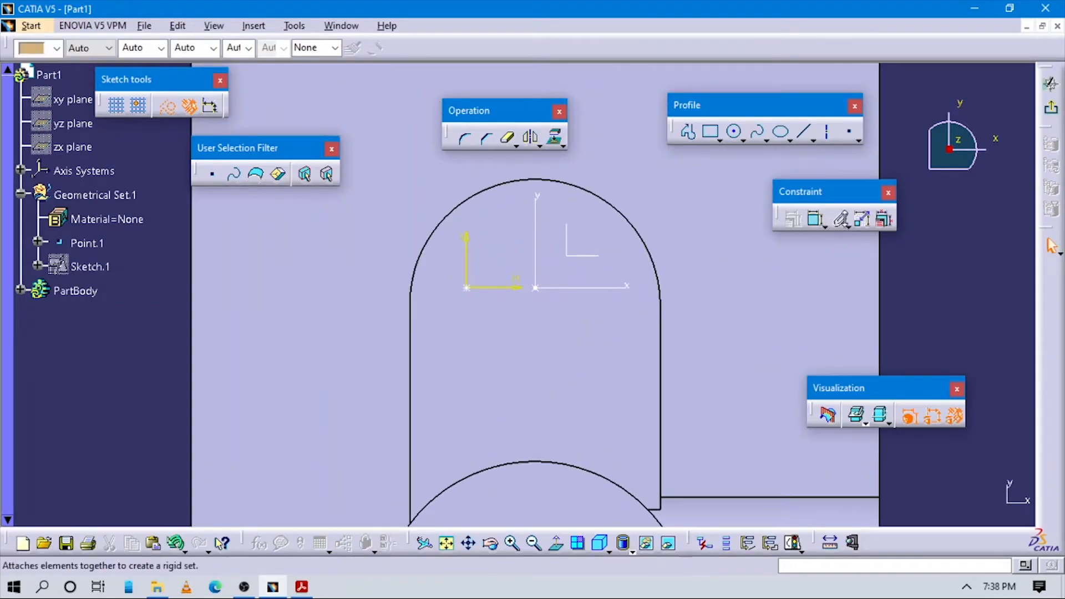
{"action": "left_click", "coordinate": [814, 219]}
{"action": "left_click", "coordinate": [466, 289]}
{"action": "left_click", "coordinate": [537, 288]}
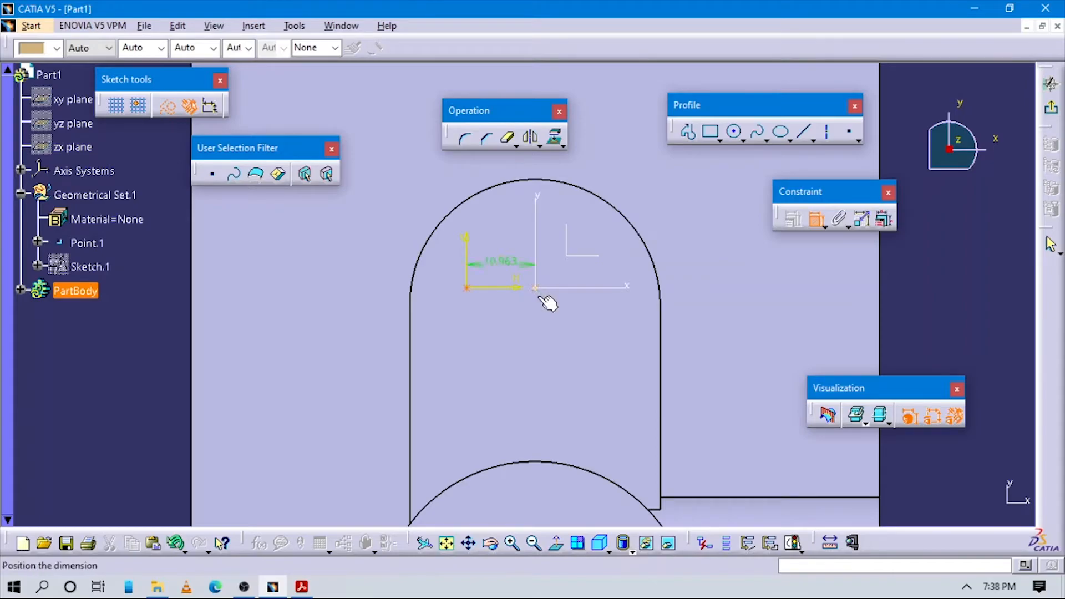
{"action": "right_click", "coordinate": [534, 324]}
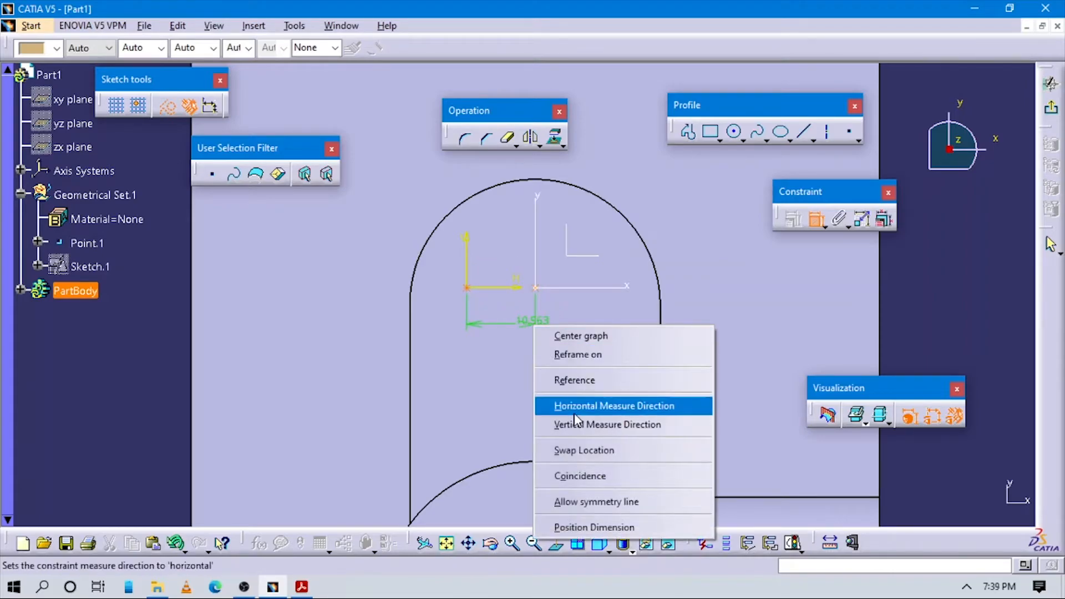
{"action": "left_click", "coordinate": [581, 476]}
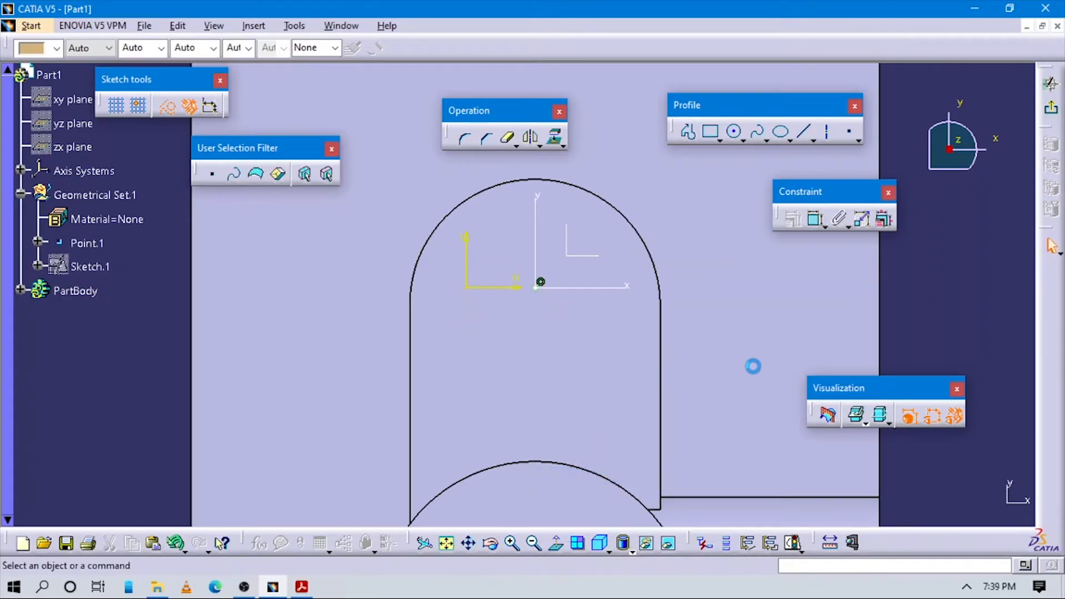
- Leave the positioning sketch and create the 20 mm Up To Next hole through the rounded pad
{"action": "left_click", "coordinate": [1049, 107]}
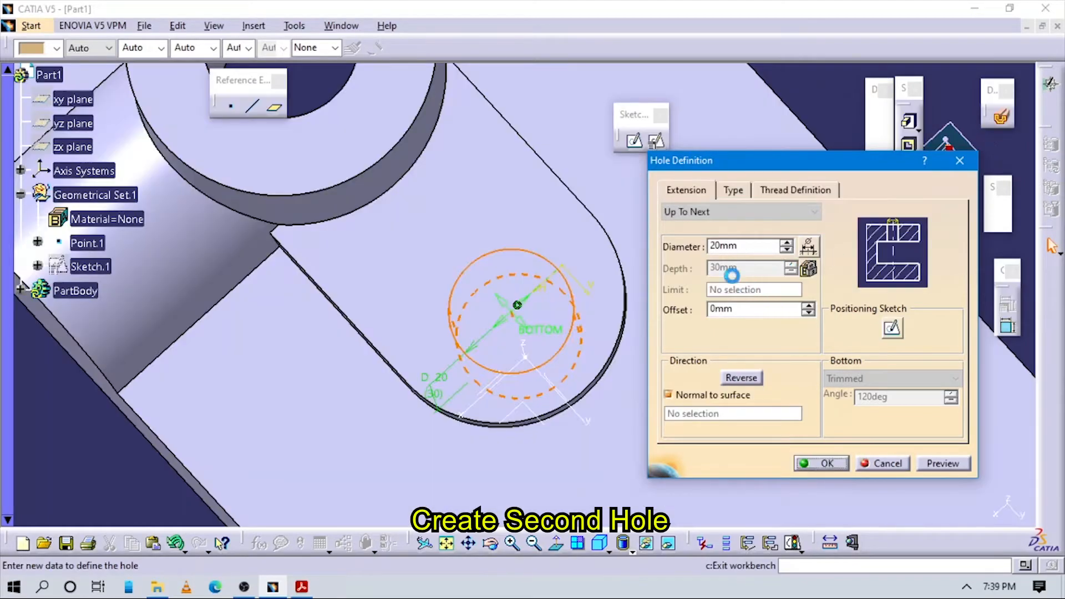
{"action": "middle_click_drag", "start_coordinate": [468, 266], "coordinate": [418, 209]}
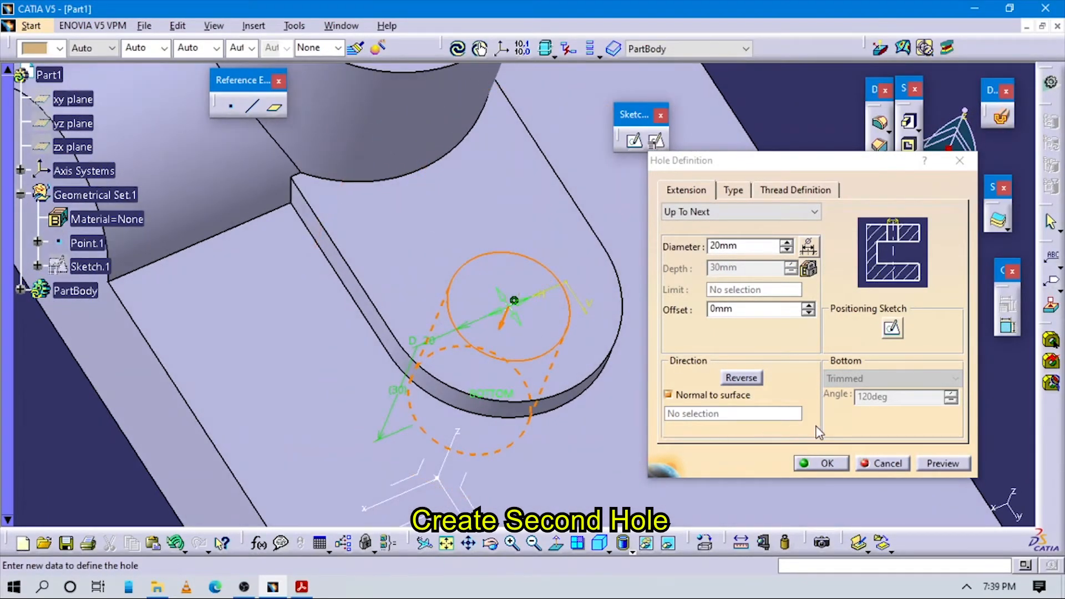
{"action": "left_click", "coordinate": [827, 463]}
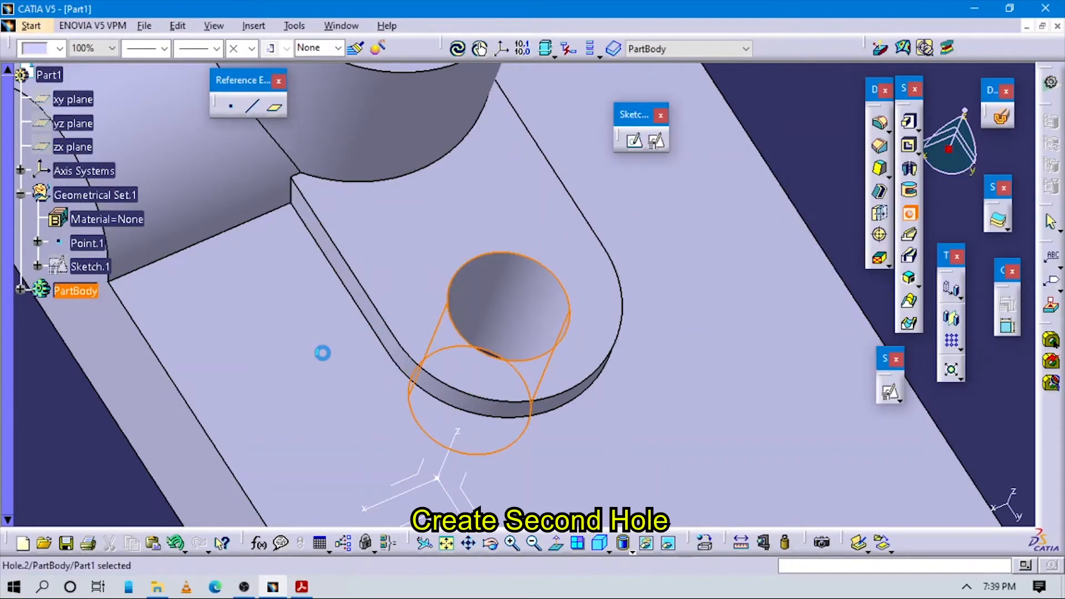
{"action": "middle_click_drag", "start_coordinate": [464, 320], "coordinate": [793, 353]}
{"action": "mouse_move", "coordinate": [601, 312]}
{"action": "middle_mouse_down"}
{"action": "mouse_move", "coordinate": [511, 369]}
{"action": "mouse_move", "coordinate": [614, 487]}
{"action": "mouse_move", "coordinate": [551, 336]}
{"action": "mouse_move", "coordinate": [577, 385]}
{"action": "middle_mouse_up"}
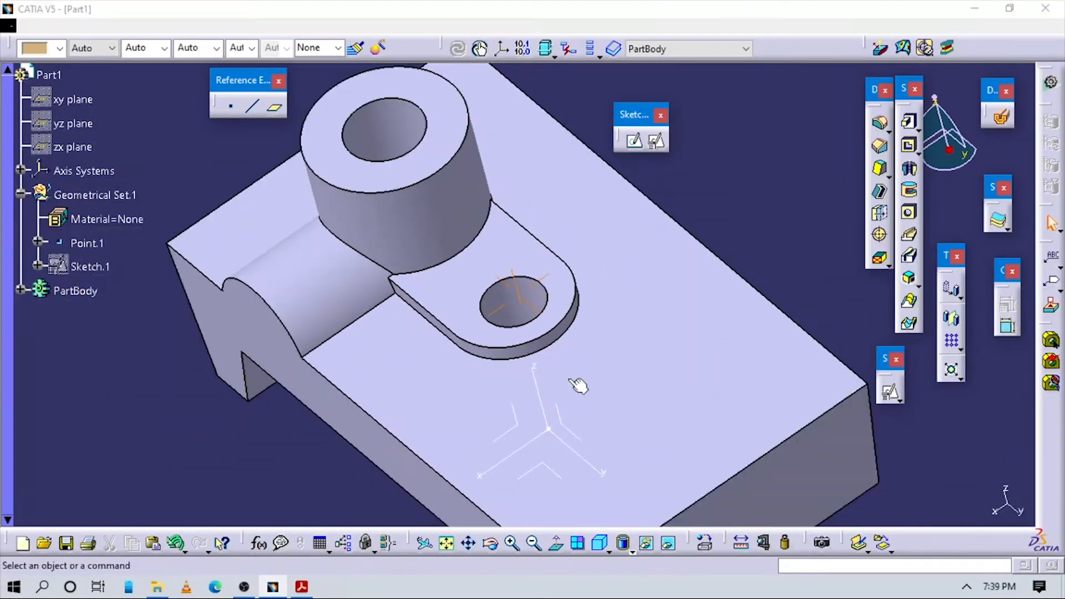
- Check the remaining hole callouts in the PDF drawing and start a Hole on the base's end face with the arched profile
{"action": "key", "text": "alt+Tab"}
{"action": "scroll", "coordinate": [542, 342], "scroll_direction": "down", "scroll_amount": 3}
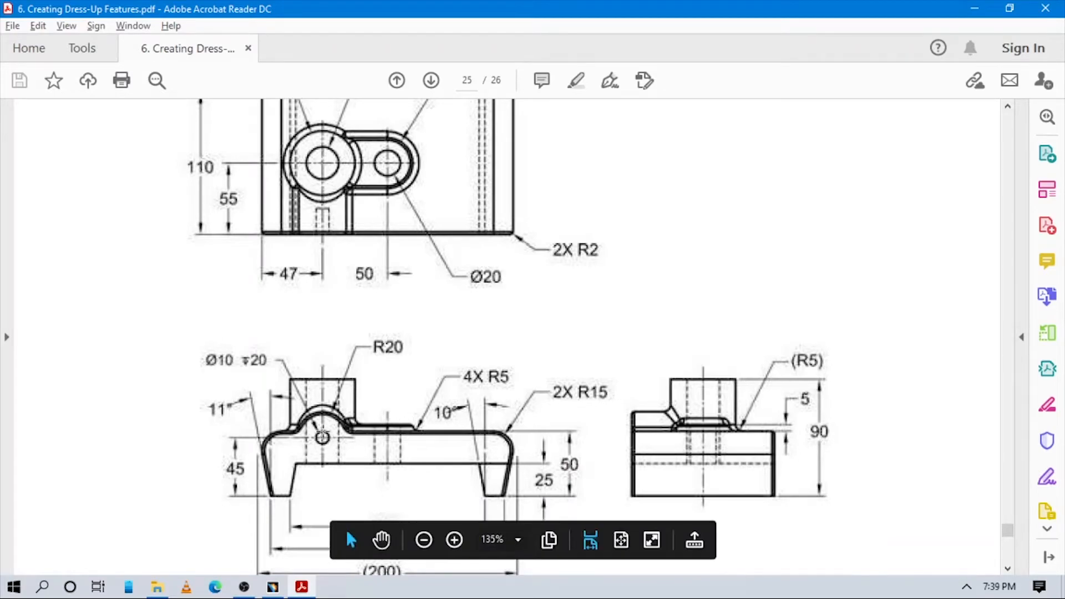
{"action": "scroll", "coordinate": [414, 404], "scroll_direction": "up", "scroll_amount": 3}
{"action": "scroll", "coordinate": [452, 400], "scroll_direction": "down", "scroll_amount": 3}
{"action": "key", "text": "alt+Tab"}
{"action": "middle_click_drag", "start_coordinate": [532, 351], "coordinate": [604, 288]}
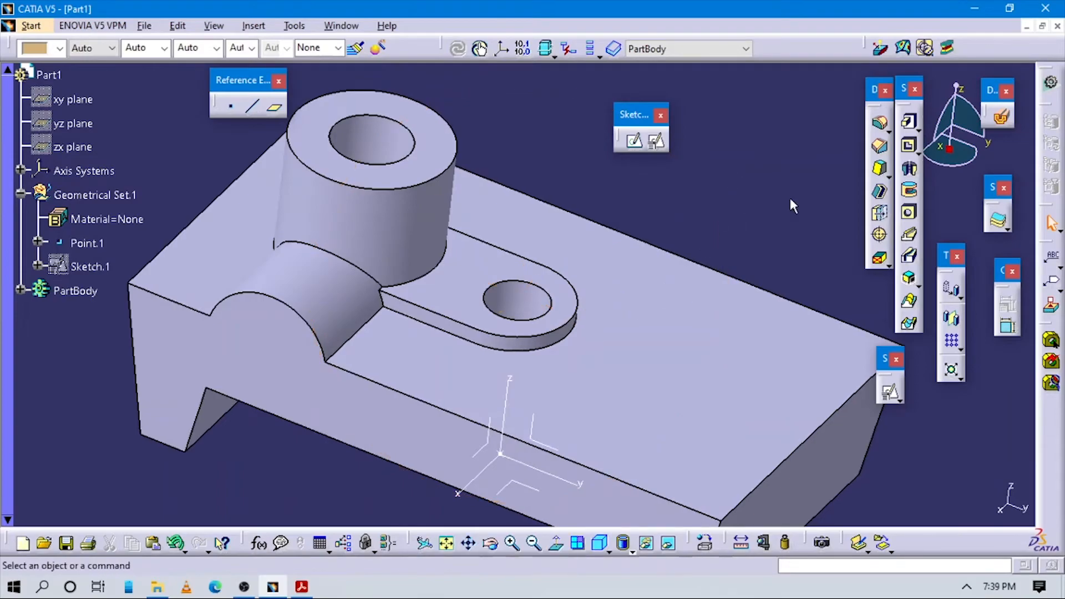
{"action": "left_click", "coordinate": [909, 213]}
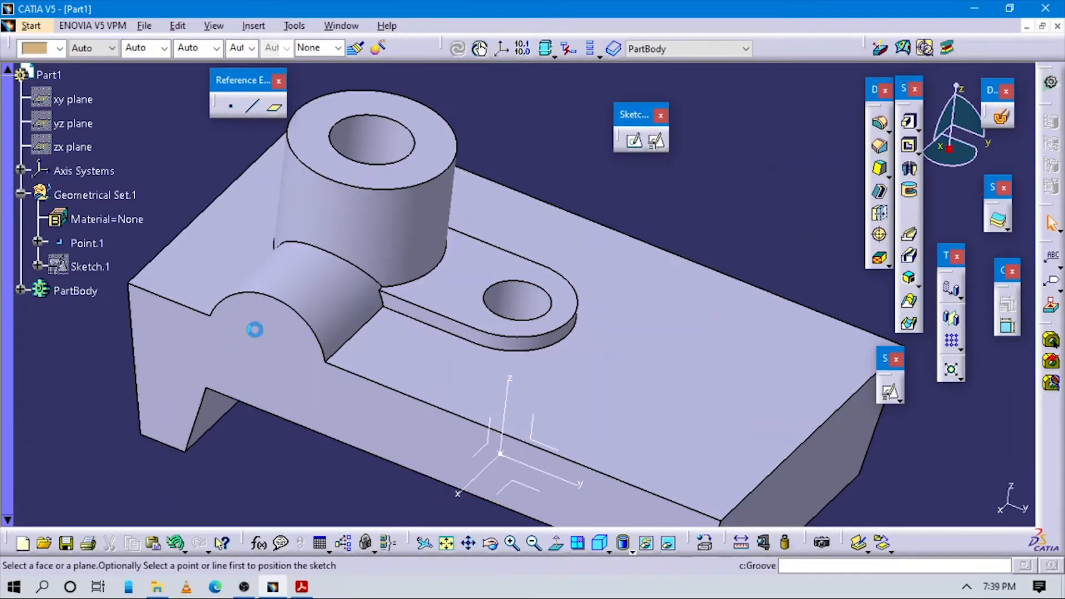
{"action": "left_click", "coordinate": [267, 316]}
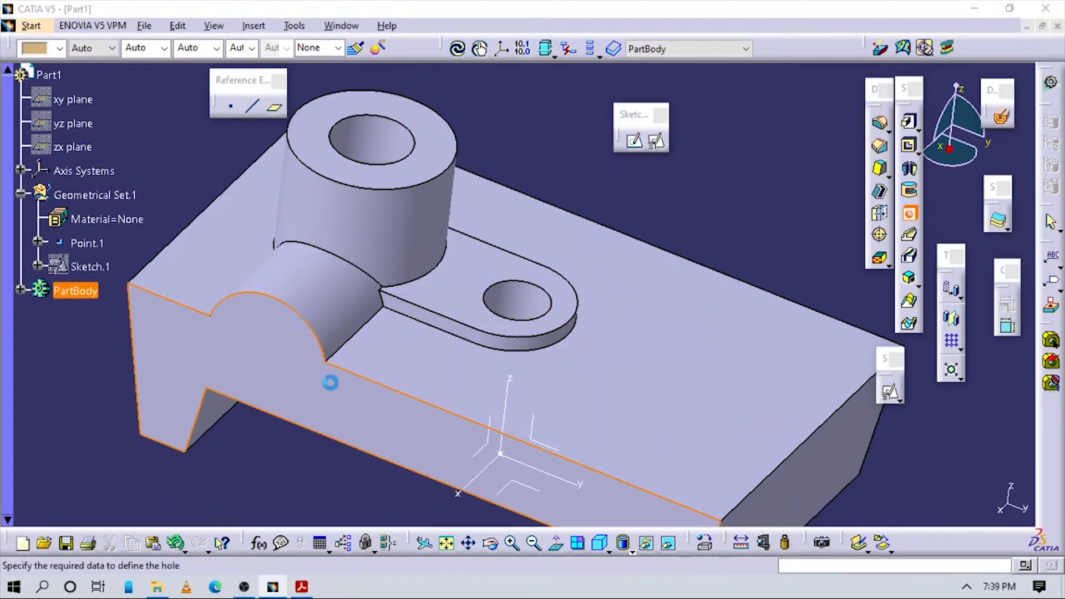
{"action": "middle_click_drag", "start_coordinate": [278, 442], "coordinate": [377, 361]}
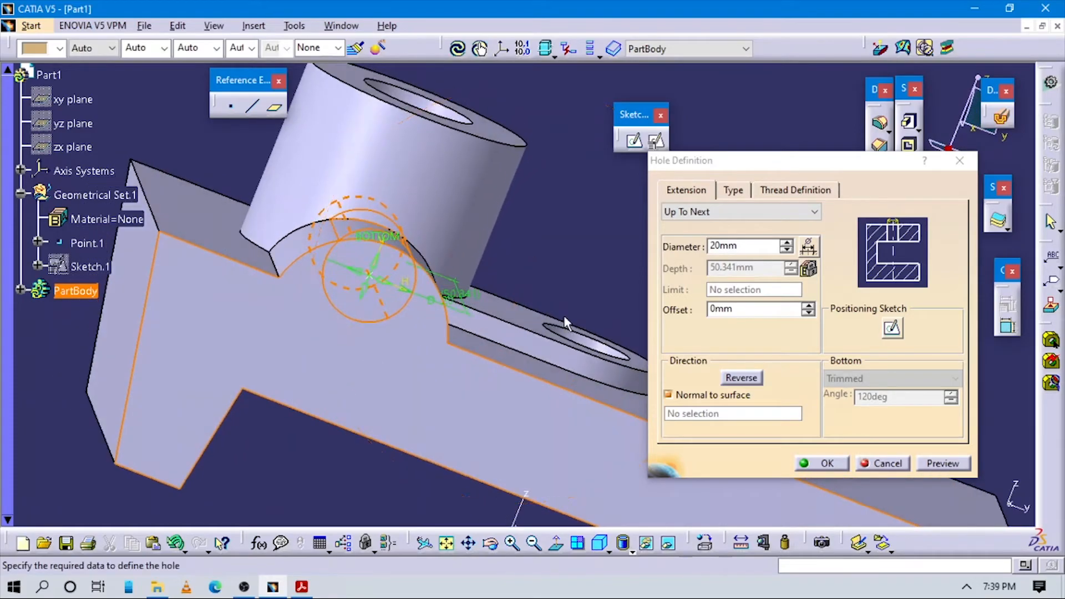
- Open the third hole's positioning sketch and check its centre location in the PDF's front view
{"action": "left_click", "coordinate": [898, 326]}
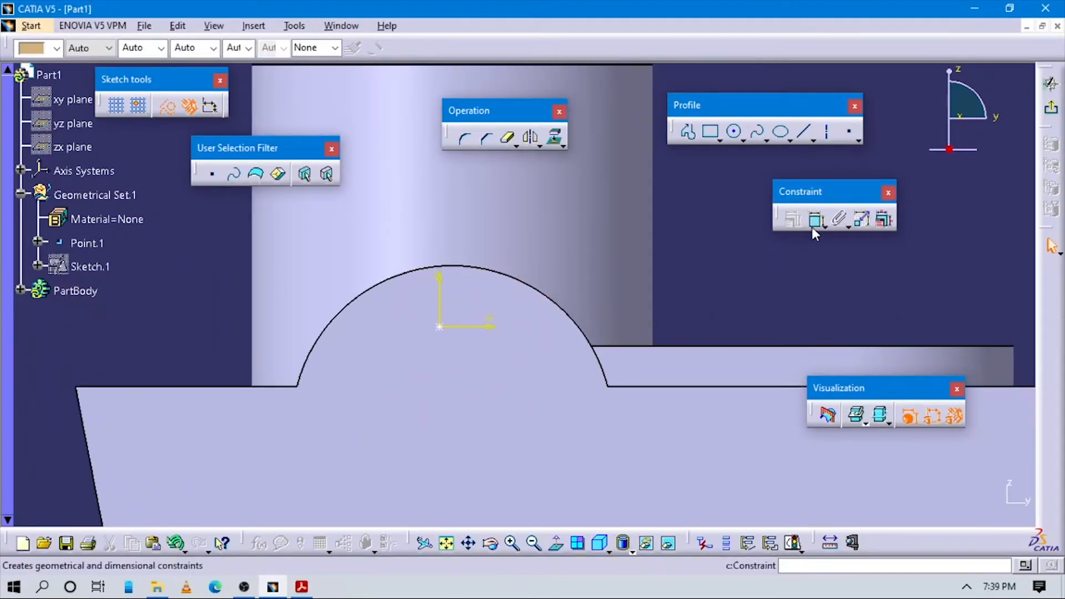
{"action": "key", "text": "alt+Tab"}
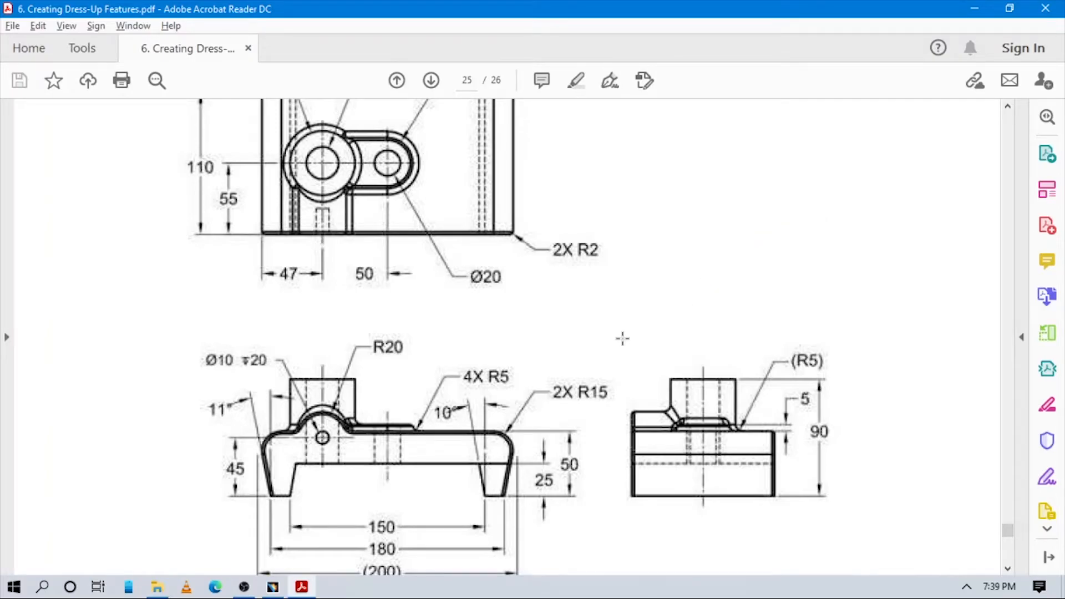
{"action": "key", "text": "alt+Tab"}
{"action": "mouse_move", "coordinate": [604, 349]}
{"action": "middle_mouse_down"}
{"action": "mouse_move", "coordinate": [637, 469]}
{"action": "mouse_move", "coordinate": [625, 411]}
{"action": "mouse_move", "coordinate": [804, 294]}
{"action": "middle_mouse_up"}
- Dimension the horizontal distance from the base's upper outer corner to the hole's centre point and set it to 47 mm
{"action": "left_click", "coordinate": [815, 222]}
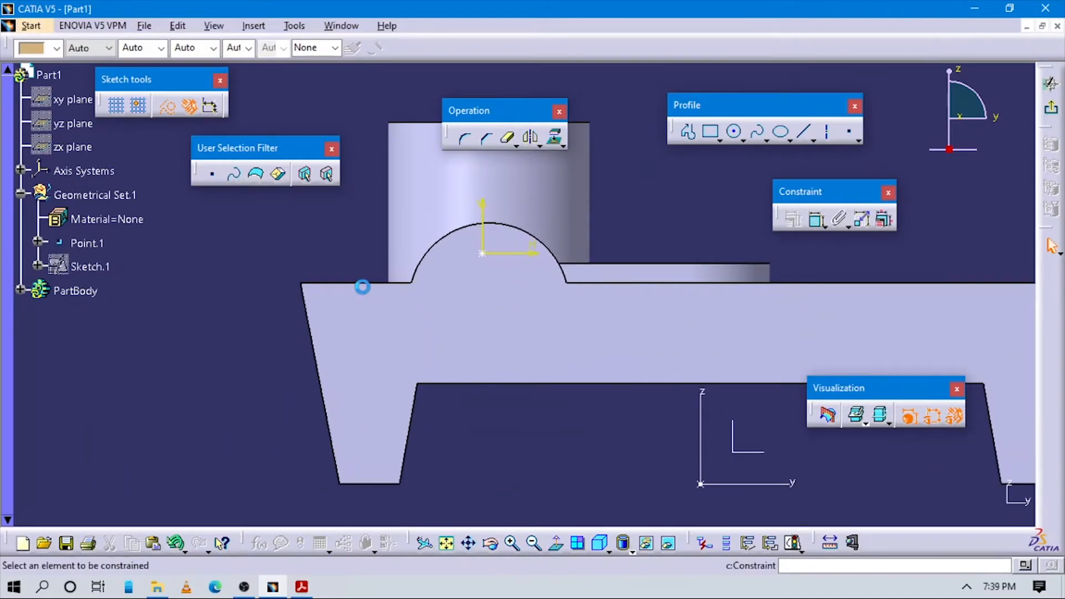
{"action": "left_click", "coordinate": [302, 284]}
{"action": "left_click", "coordinate": [483, 254]}
{"action": "right_click", "coordinate": [475, 441]}
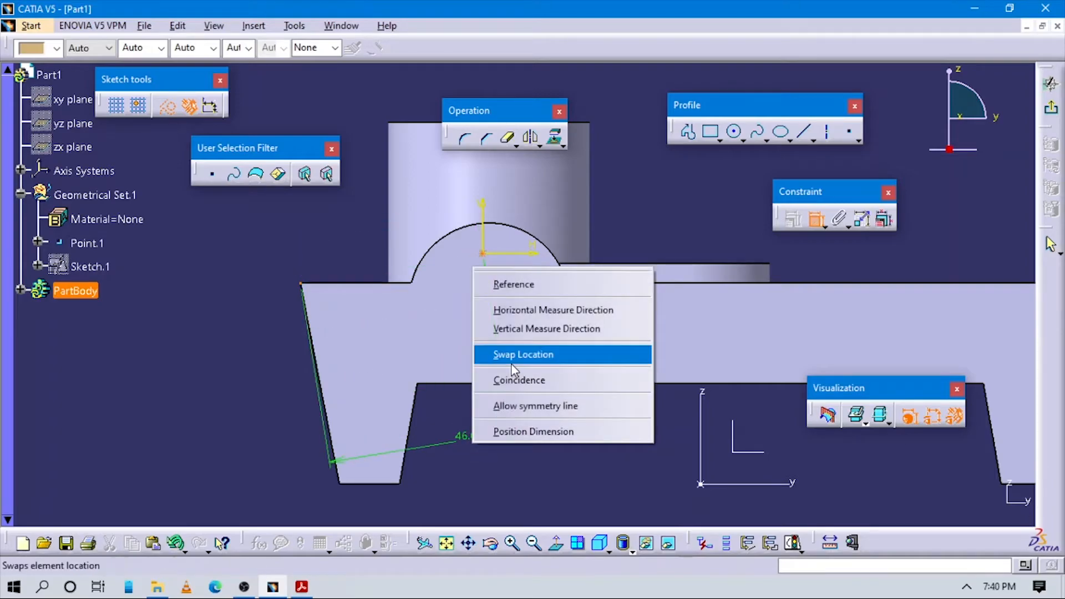
{"action": "left_click", "coordinate": [521, 310]}
{"action": "left_click", "coordinate": [452, 422]}
{"action": "double_click", "coordinate": [453, 422]}
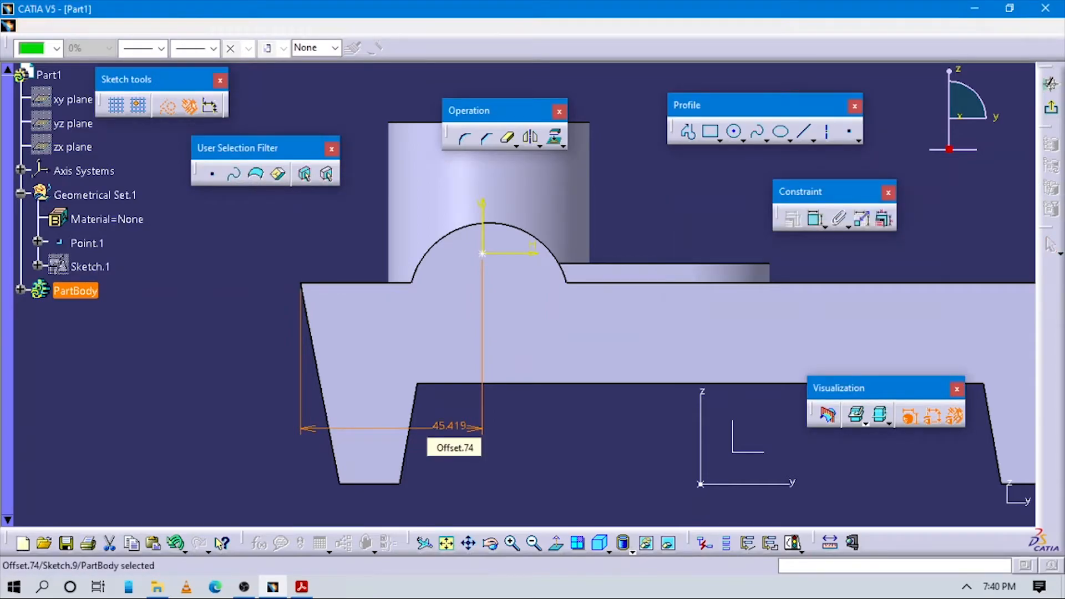
{"action": "left_click", "coordinate": [1004, 210]}
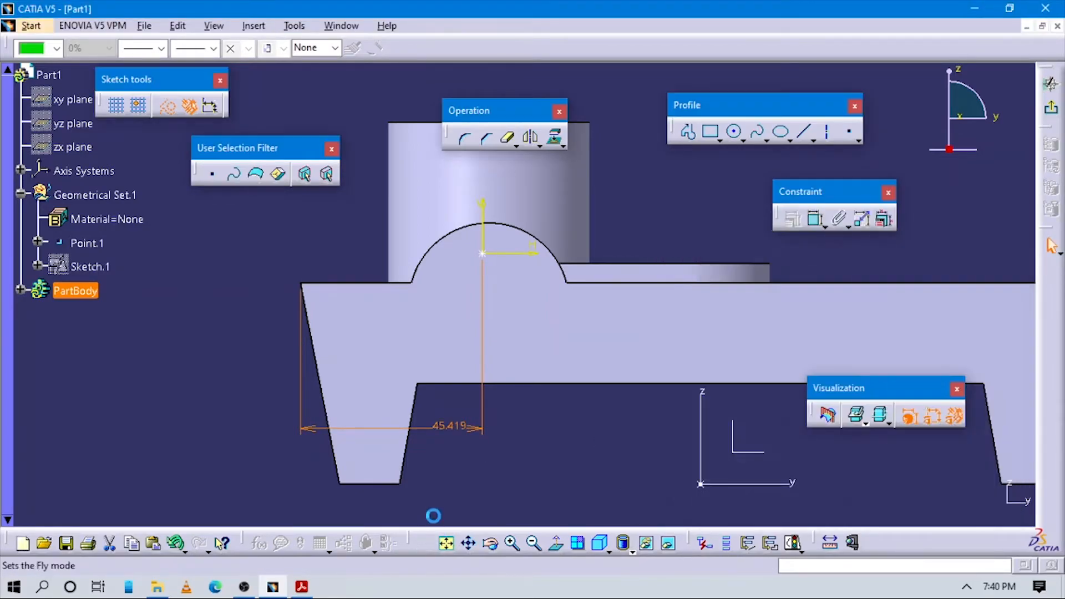
{"action": "double_click", "coordinate": [449, 426]}
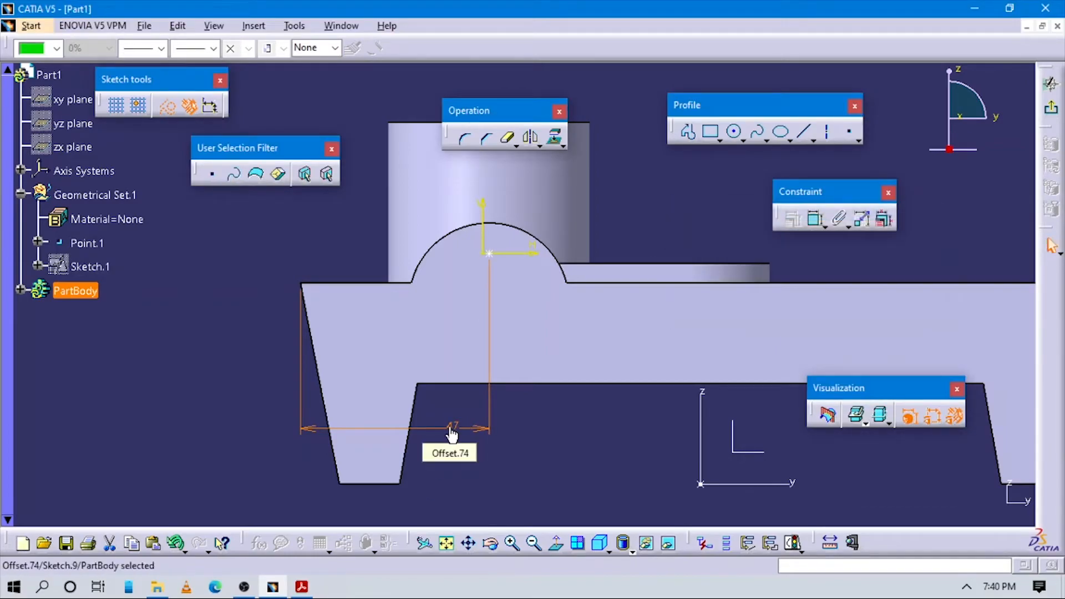
{"action": "middle_click_drag", "start_coordinate": [511, 430], "coordinate": [511, 422], "text": "ctrl"}
- Dimension the hole's centre point from the axis system's vertical axis and delete the 47 mm corner dimension
{"action": "left_click", "coordinate": [815, 219]}
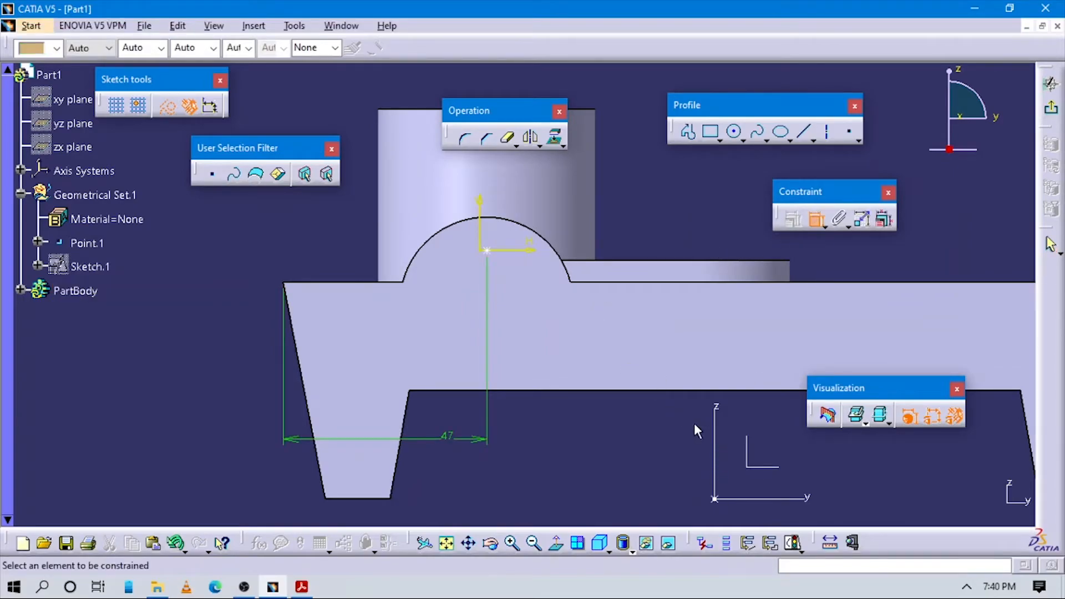
{"action": "left_click", "coordinate": [716, 428]}
{"action": "left_click", "coordinate": [488, 250]}
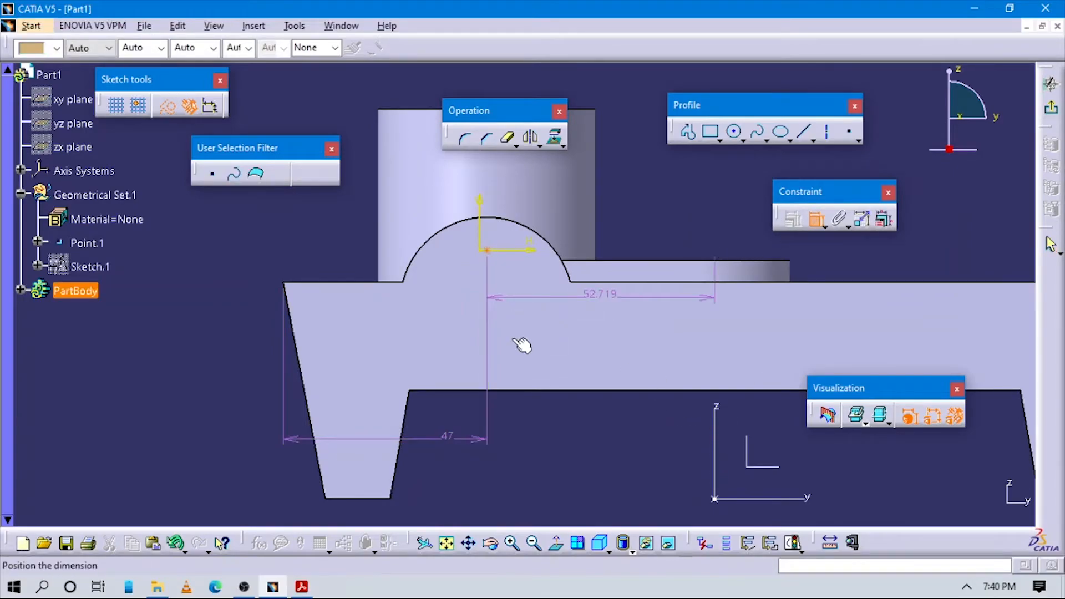
{"action": "left_click", "coordinate": [572, 480]}
{"action": "double_click", "coordinate": [453, 435]}
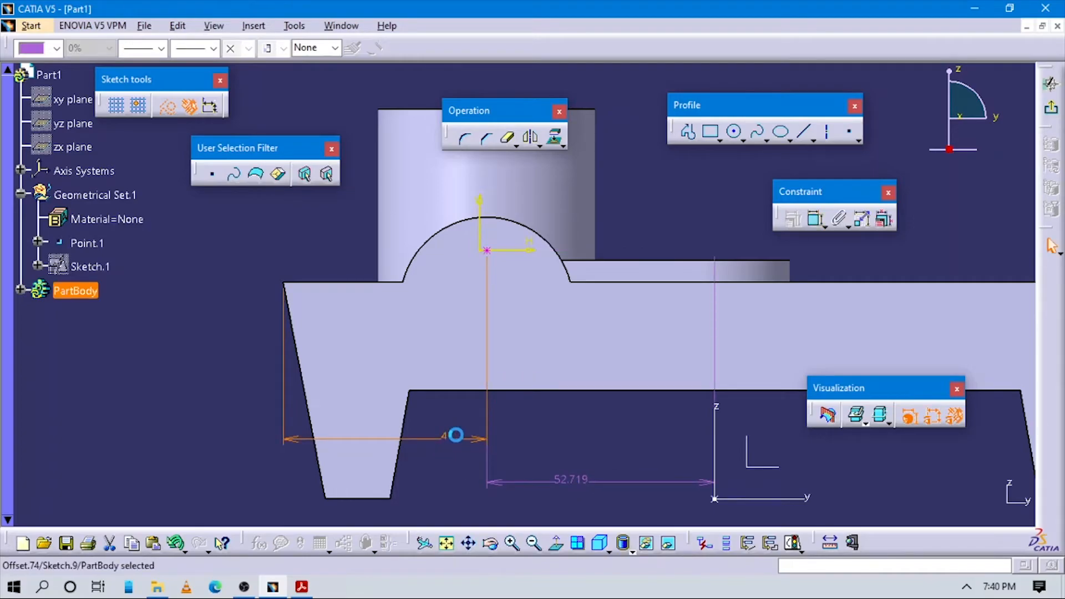
{"action": "key", "text": "Delete"}
{"action": "middle_click_drag", "start_coordinate": [649, 437], "coordinate": [670, 437]}
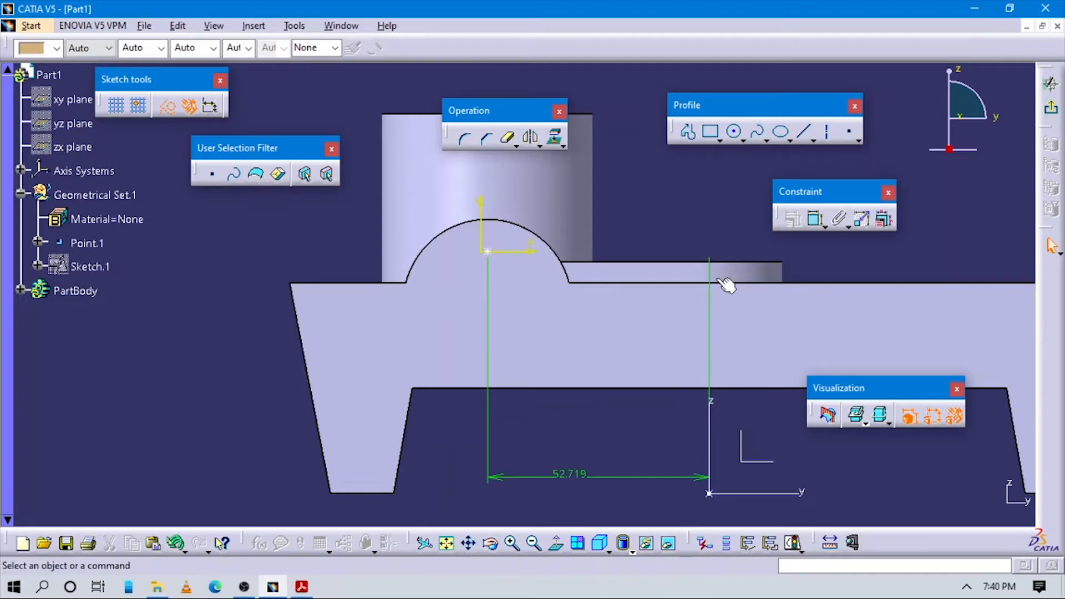
- Check the height in the PDF, dimension the hole's centre point vertically from the base's bottom, and set it to 45 mm
{"action": "key", "text": "alt+Tab"}
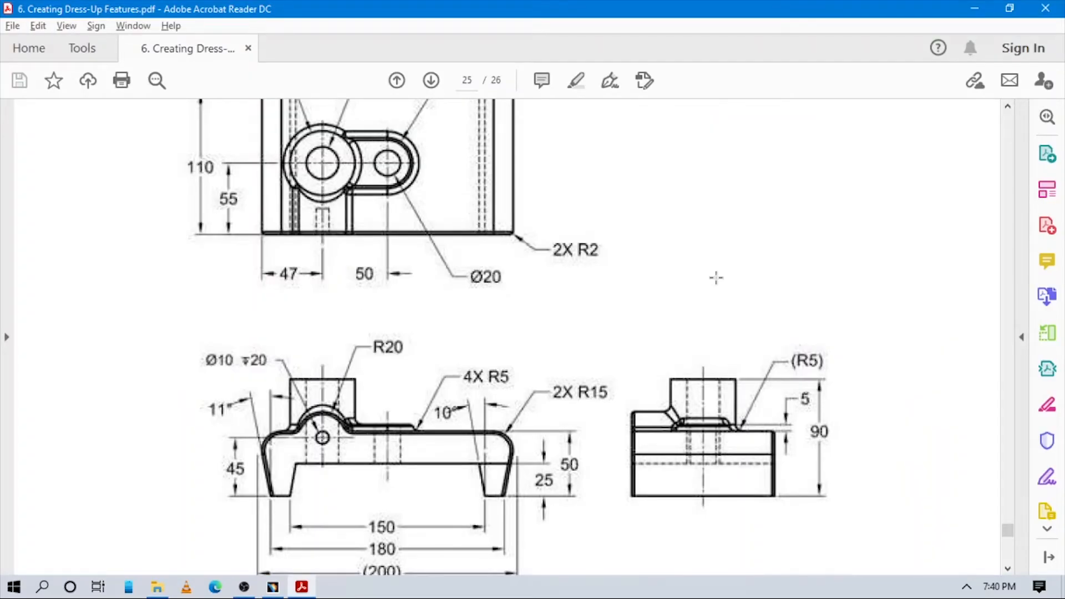
{"action": "key", "text": "alt+Tab"}
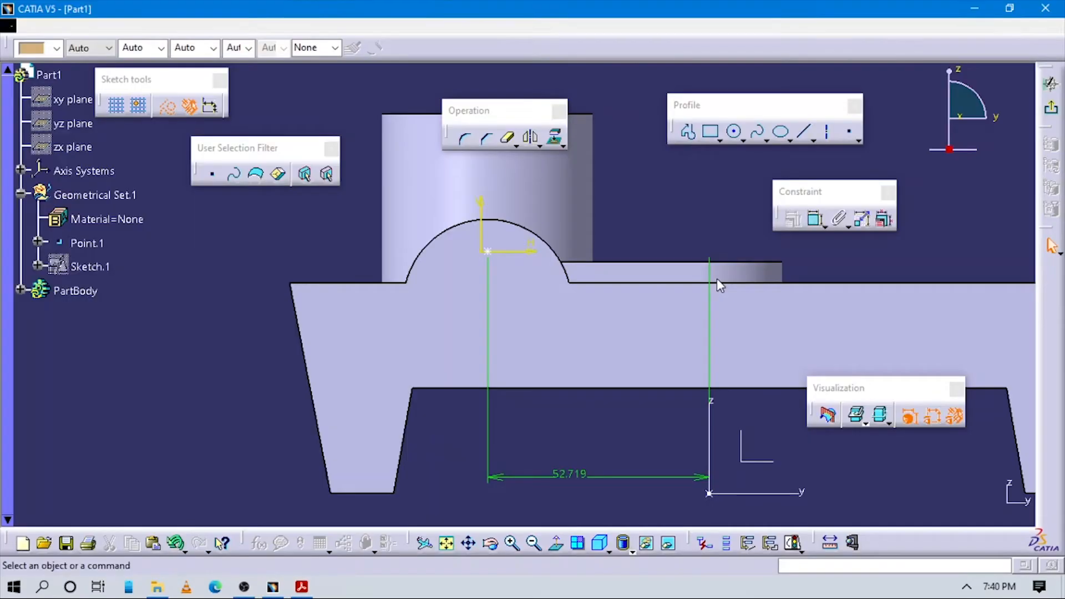
{"action": "left_click", "coordinate": [816, 221]}
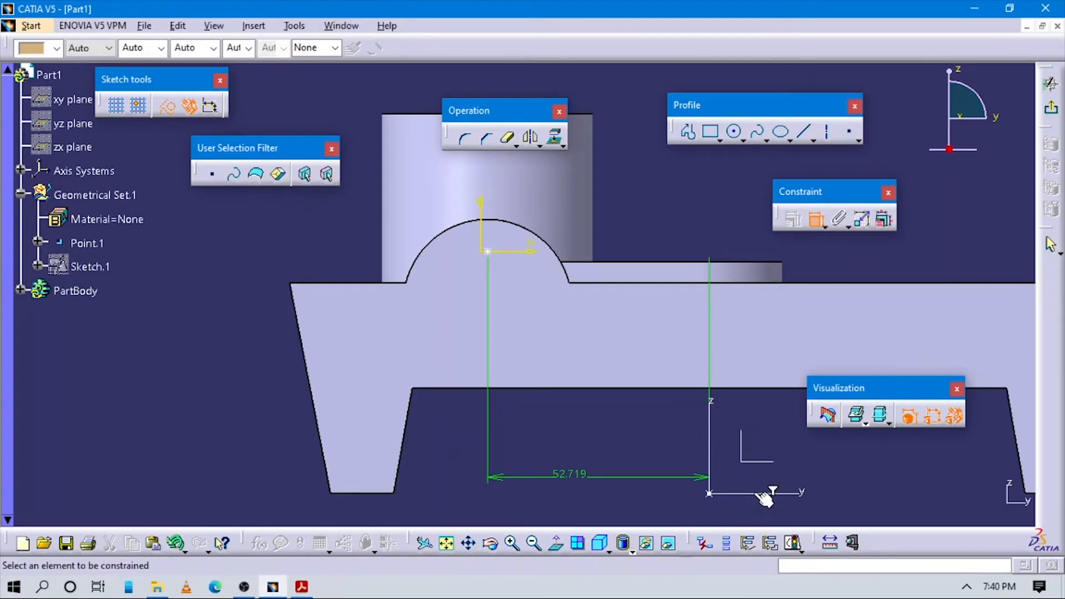
{"action": "left_click", "coordinate": [488, 253]}
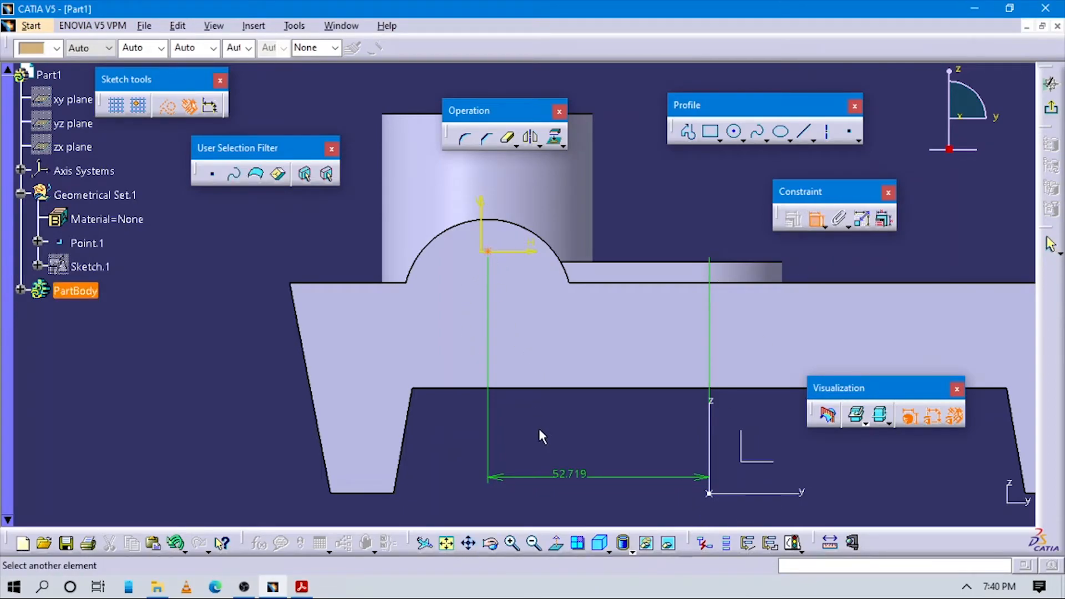
{"action": "left_click", "coordinate": [219, 401]}
{"action": "double_click", "coordinate": [218, 402]}
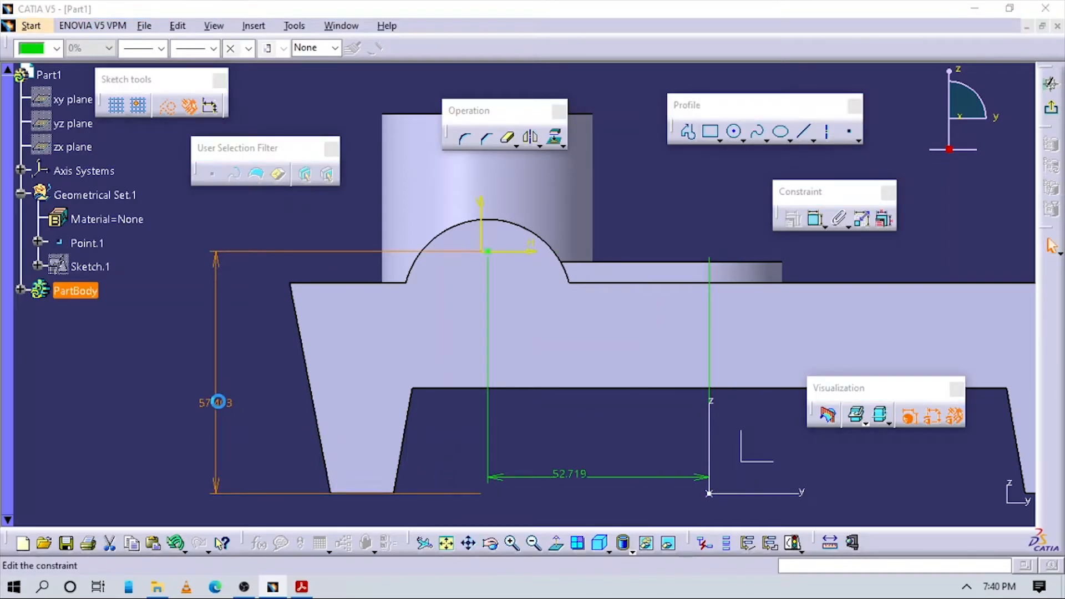
{"action": "type", "text": "45mm"}
{"action": "key", "text": "Return"}
{"action": "middle_click_drag", "start_coordinate": [575, 422], "coordinate": [575, 435], "text": "ctrl"}
- Compare the hole centre's position in the sketch with the front view dimensions in the PDF drawing
{"action": "key", "text": "alt+Tab"}
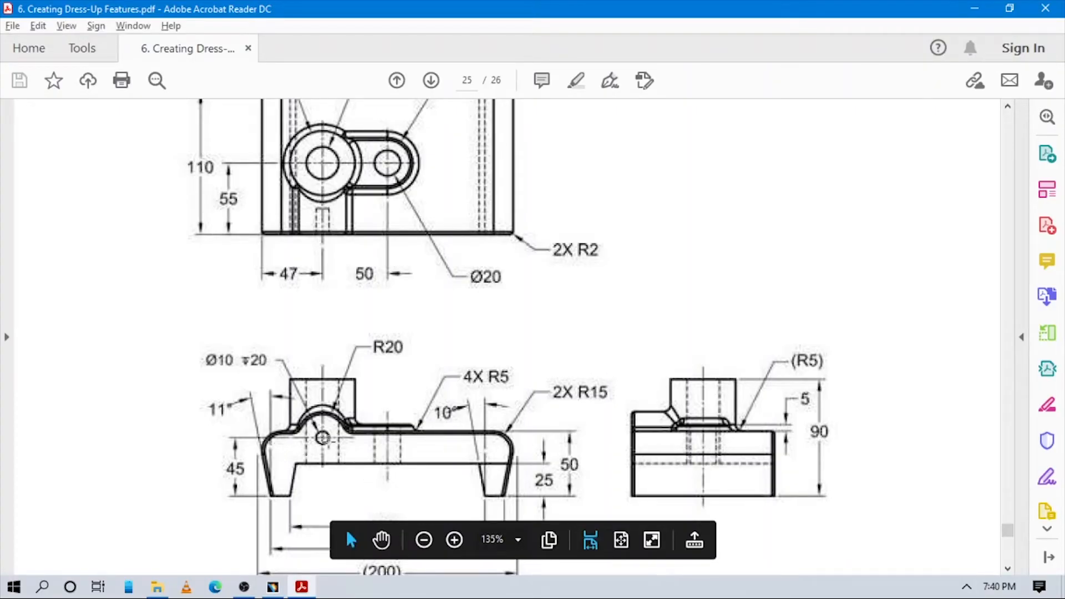
{"action": "scroll", "coordinate": [327, 438], "scroll_direction": "down", "scroll_amount": 3}
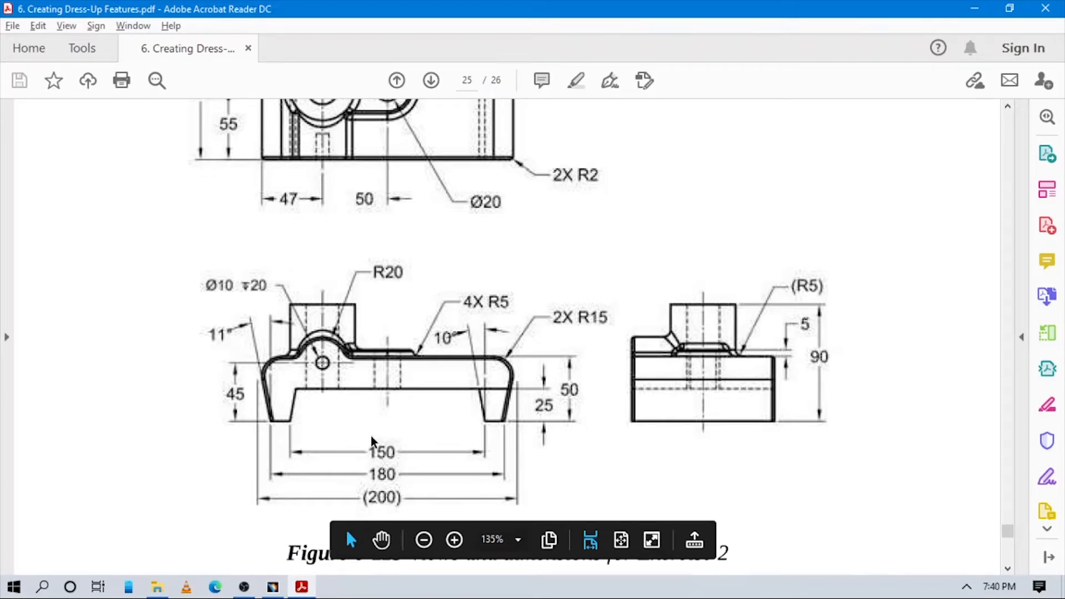
{"action": "key", "text": "alt+Tab"}
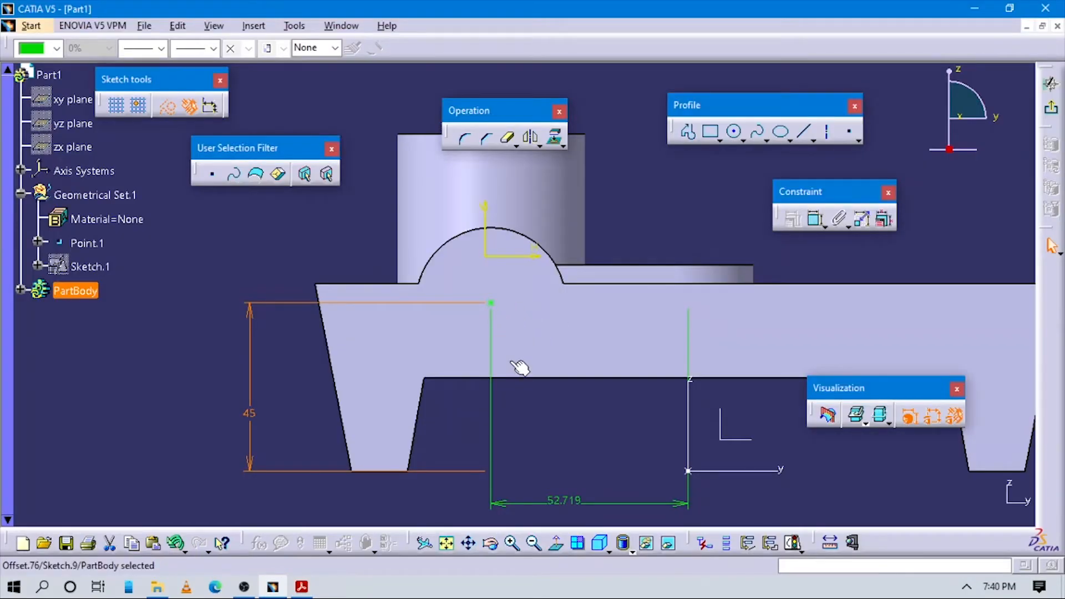
{"action": "key", "text": "alt+Tab"}
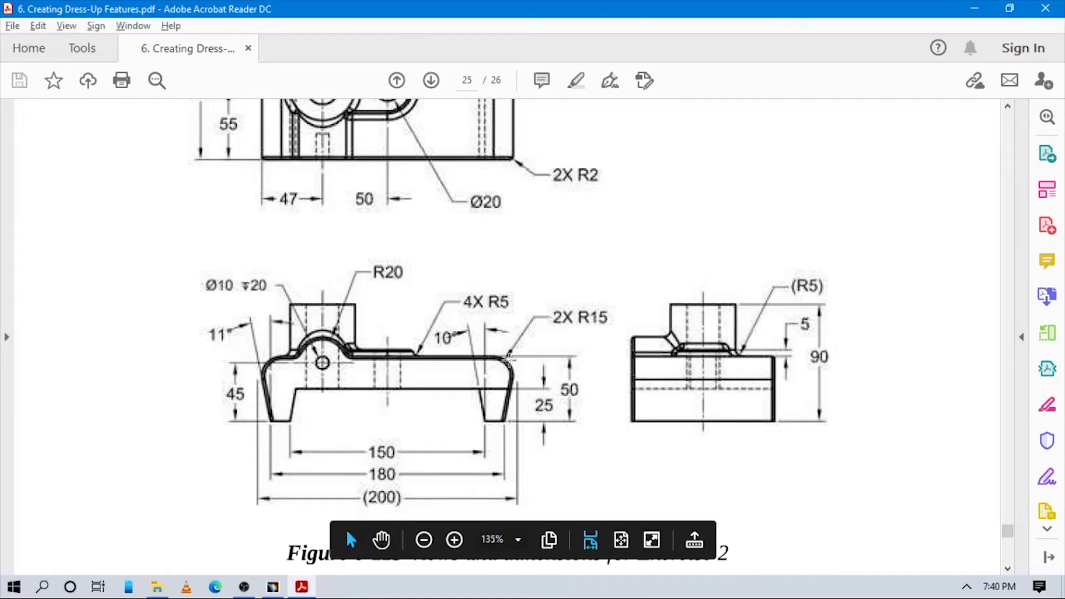
{"action": "key", "text": "alt+Tab"}
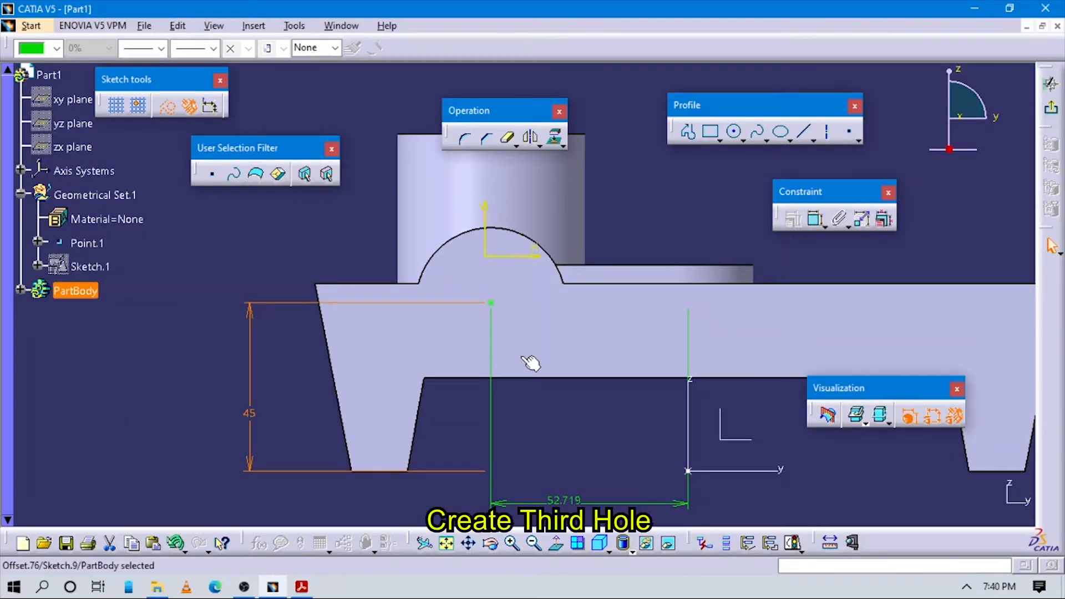
{"action": "key", "text": "alt+Tab"}
{"action": "key", "text": "alt+Tab"}
{"action": "key", "text": "alt+Tab"}
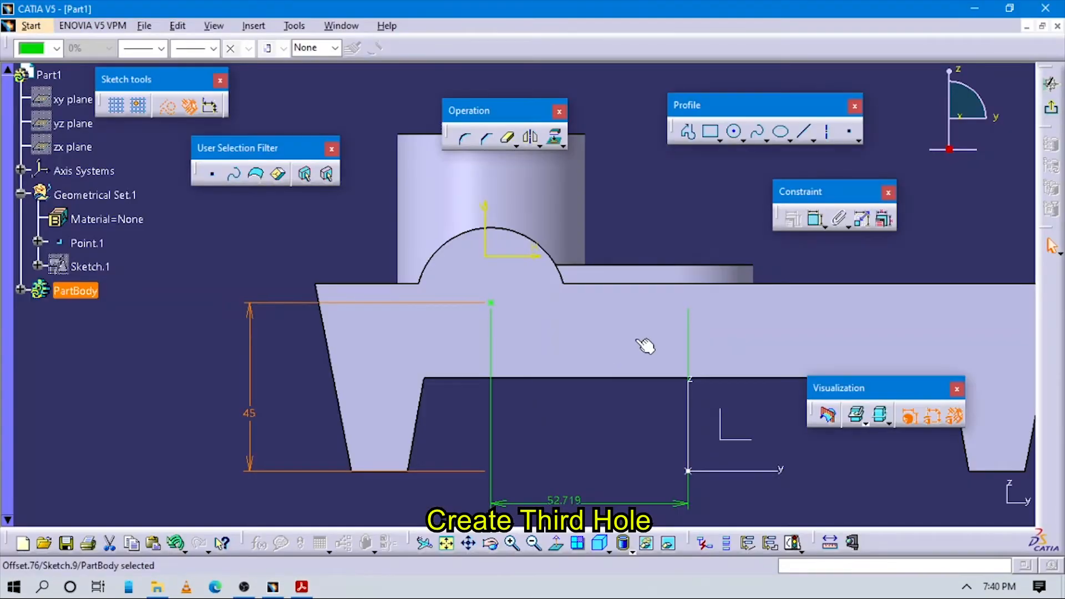
- Finish the positioning sketch of the hole in the arched end face and set its extension to Blind
{"action": "left_click", "coordinate": [1049, 107]}
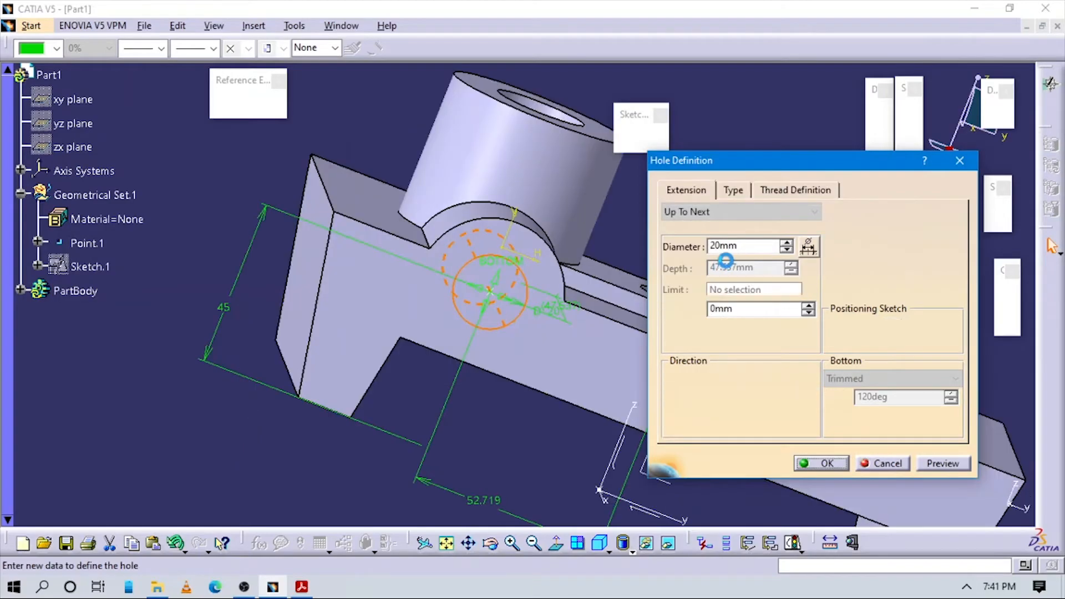
{"action": "middle_click_drag", "start_coordinate": [466, 295], "coordinate": [422, 294]}
{"action": "left_click", "coordinate": [755, 213]}
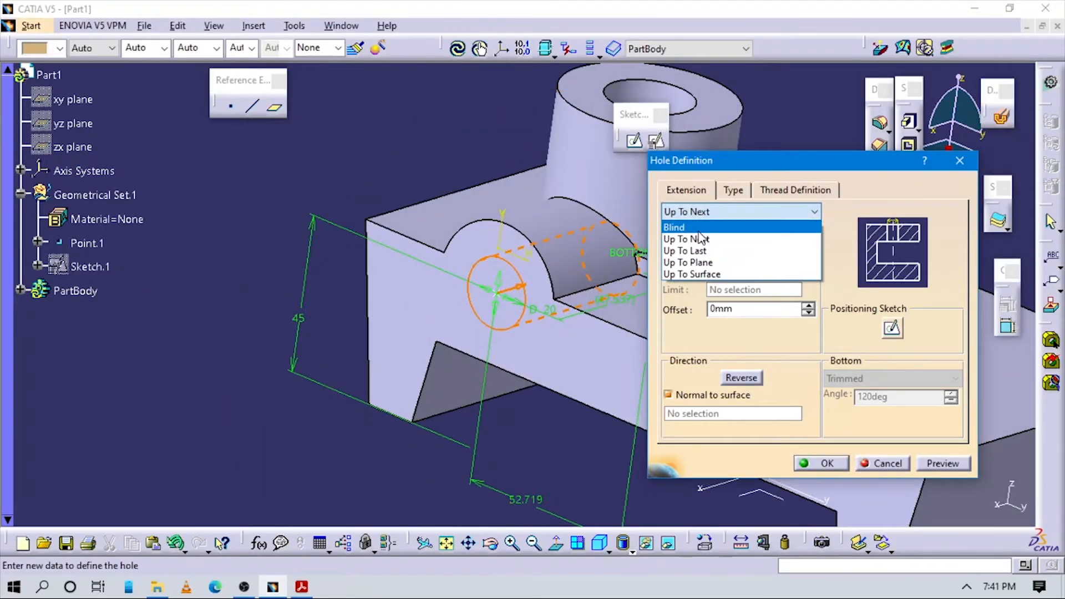
{"action": "left_click", "coordinate": [700, 227]}
{"action": "middle_click_drag", "start_coordinate": [488, 278], "coordinate": [504, 299]}
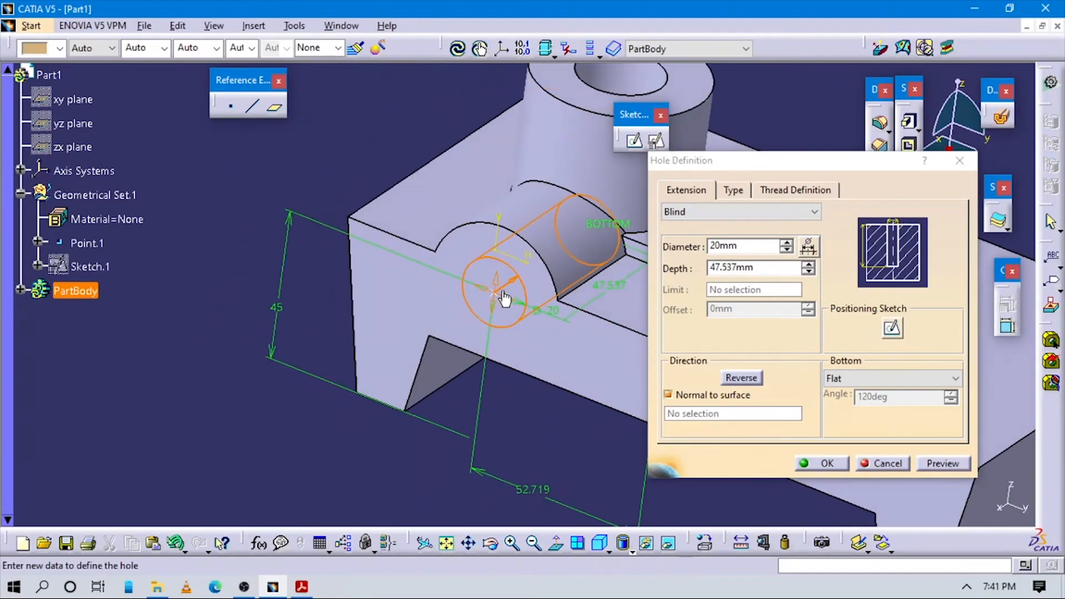
- Check the hole callout on the front view in the PDF drawing and set the hole's diameter to 10 mm
{"action": "double_click", "coordinate": [766, 269]}
{"action": "key", "text": "alt+Tab"}
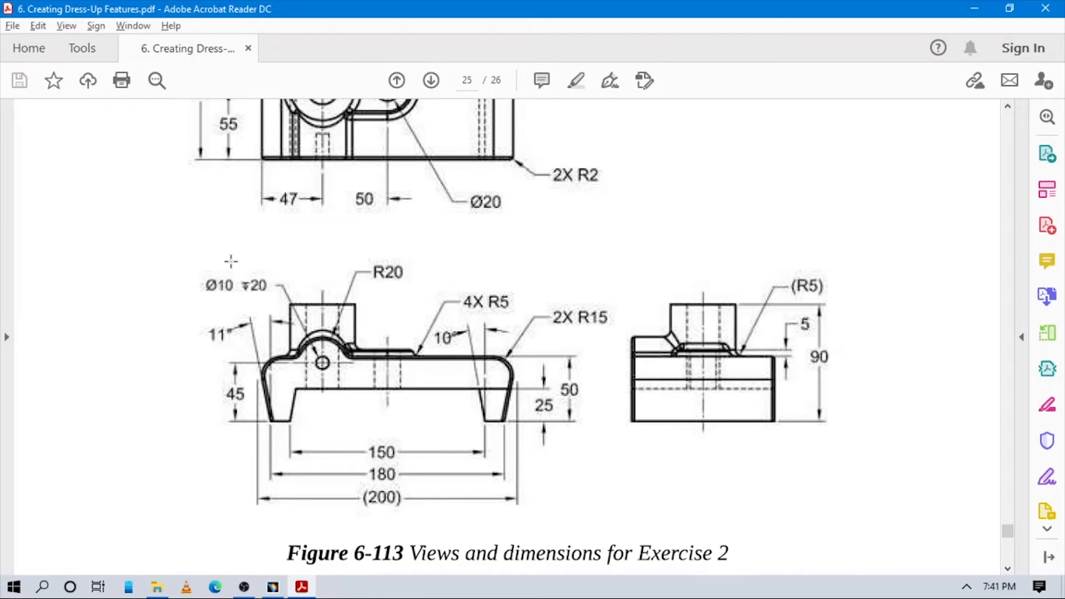
{"action": "key", "text": "alt+Tab"}
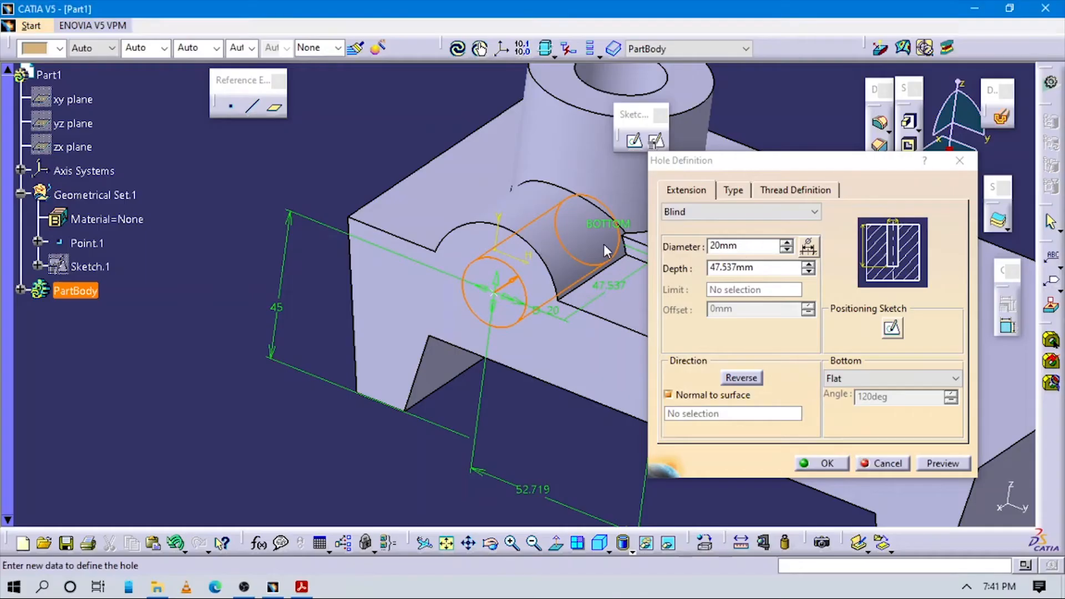
{"action": "left_click_drag", "start_coordinate": [756, 247], "coordinate": [635, 244]}
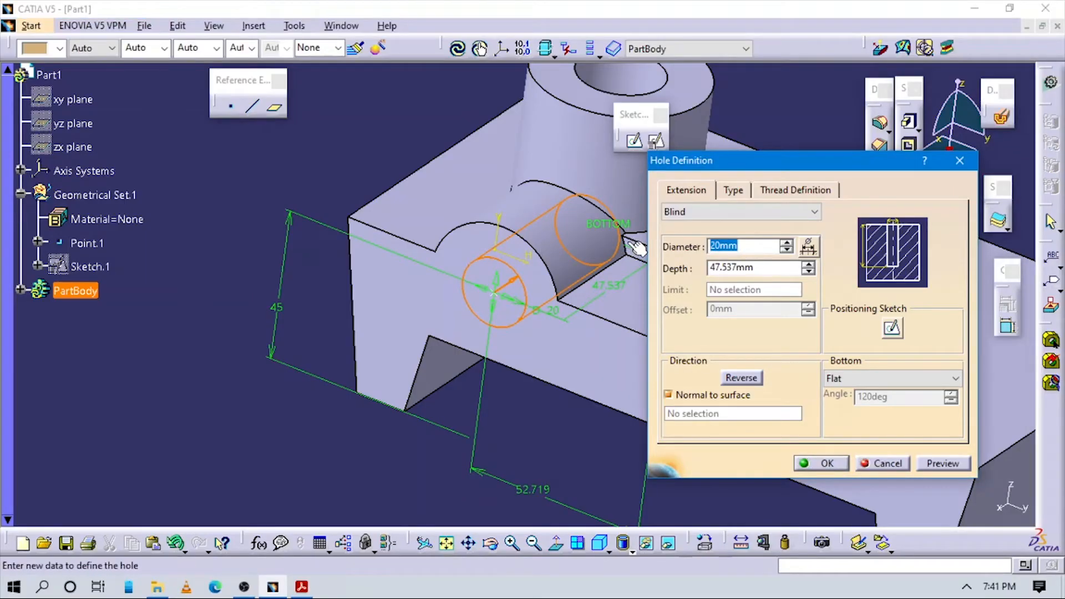
{"action": "type", "text": "10"}
- Check the callout's depth in the PDF drawing, set the hole's depth to 20 mm, and create the hole
{"action": "key", "text": "alt+Tab"}
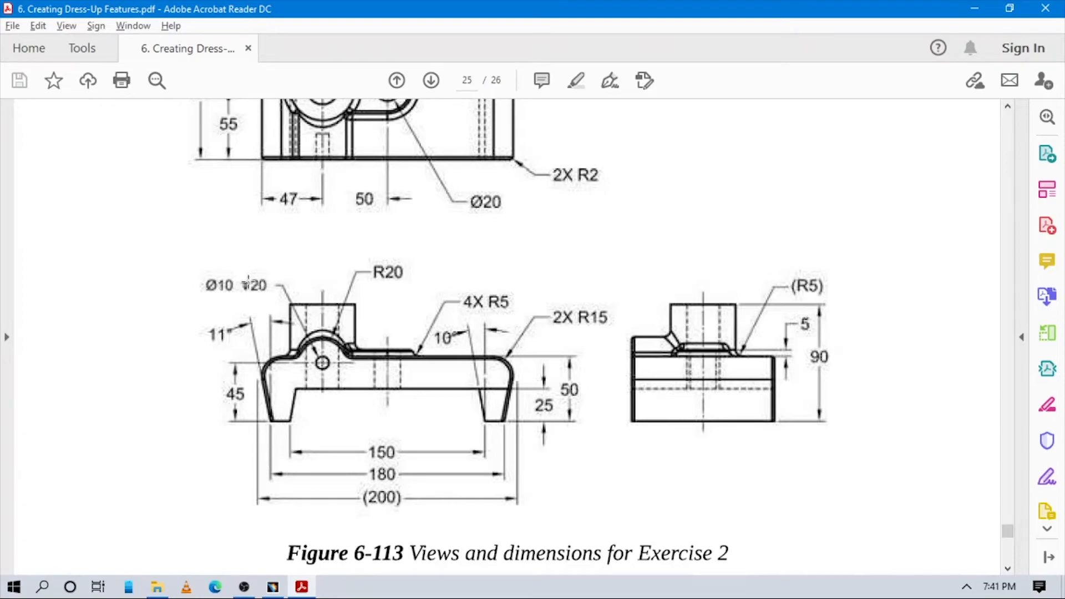
{"action": "key", "text": "alt+Tab"}
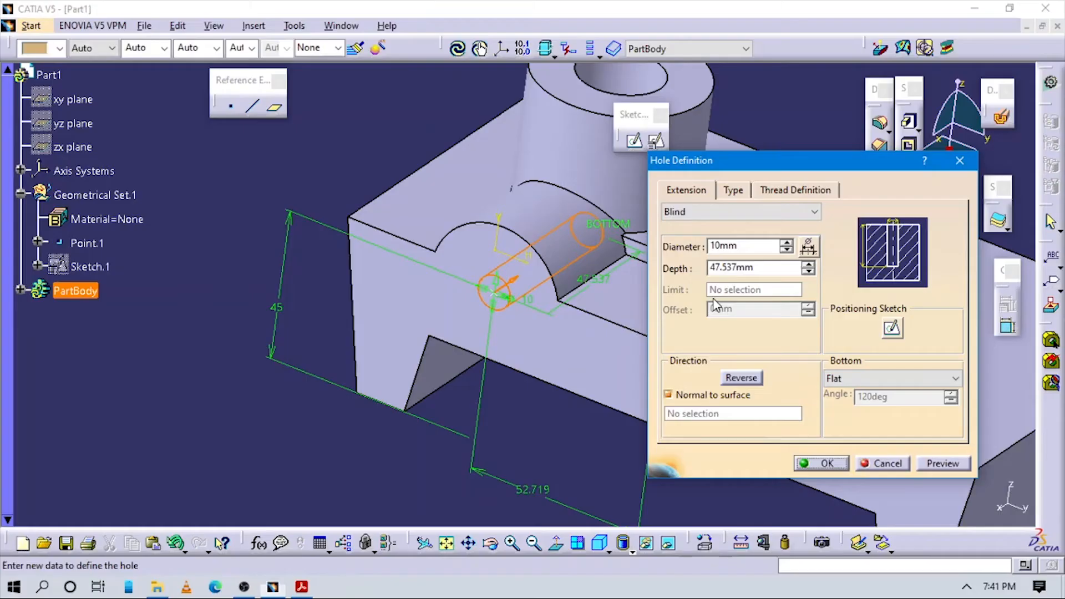
{"action": "key", "text": "Tab"}
{"action": "type", "text": "20mm"}
{"action": "key", "text": "Return"}
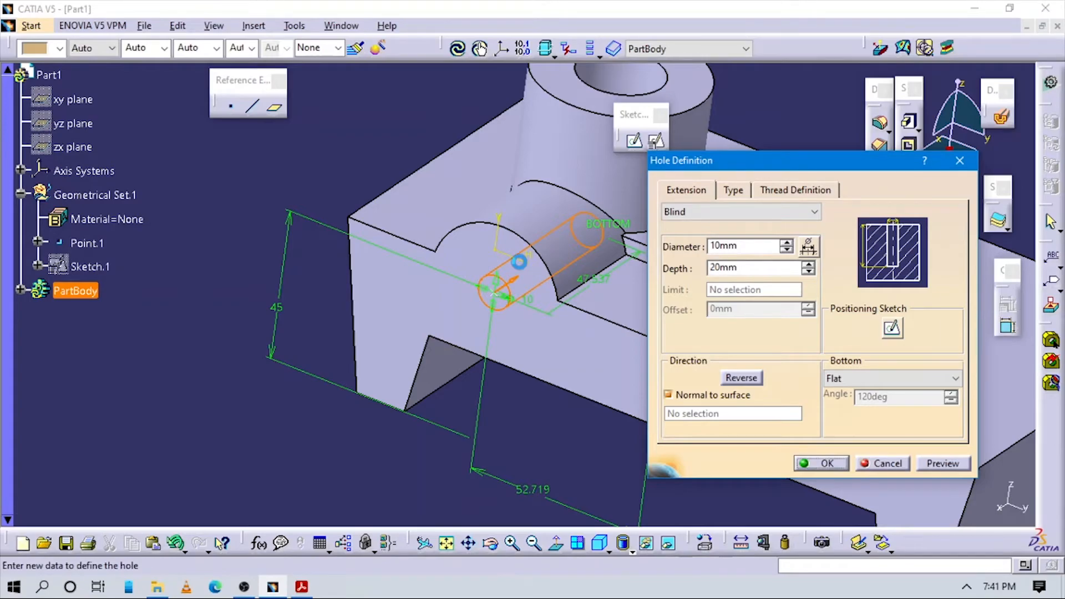
{"action": "middle_click_drag", "start_coordinate": [532, 349], "coordinate": [527, 423]}
{"action": "left_click", "coordinate": [527, 423]}
{"action": "middle_click_drag", "start_coordinate": [544, 295], "coordinate": [483, 434]}
- Check the corner radius in the PDF and fillet the base's two upper end edges with a 15 mm radius
{"action": "key", "text": "alt+Tab"}
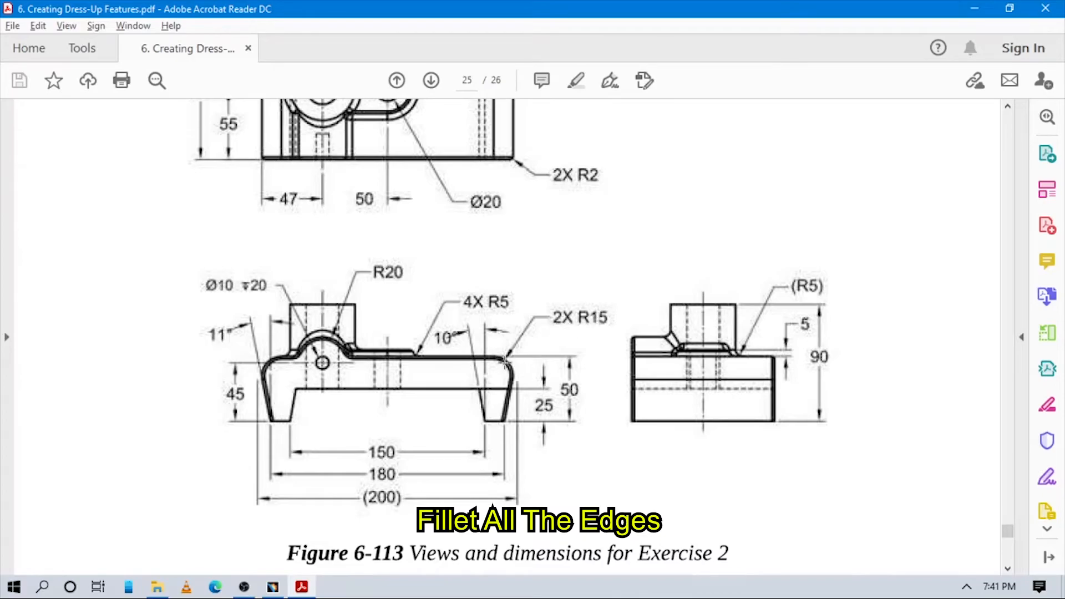
{"action": "key", "text": "alt+Tab"}
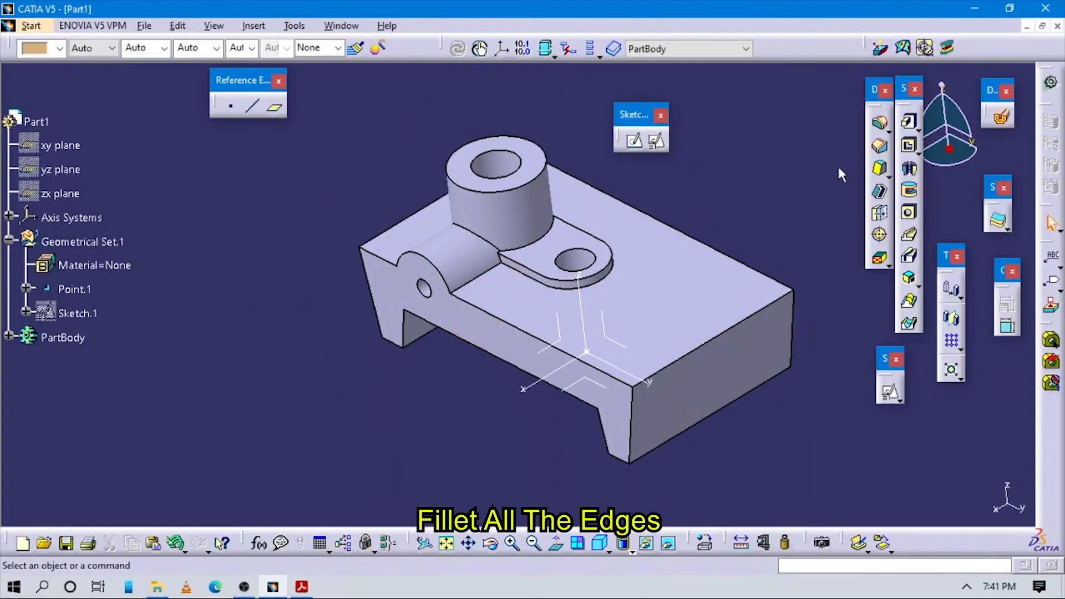
{"action": "left_click", "coordinate": [882, 122]}
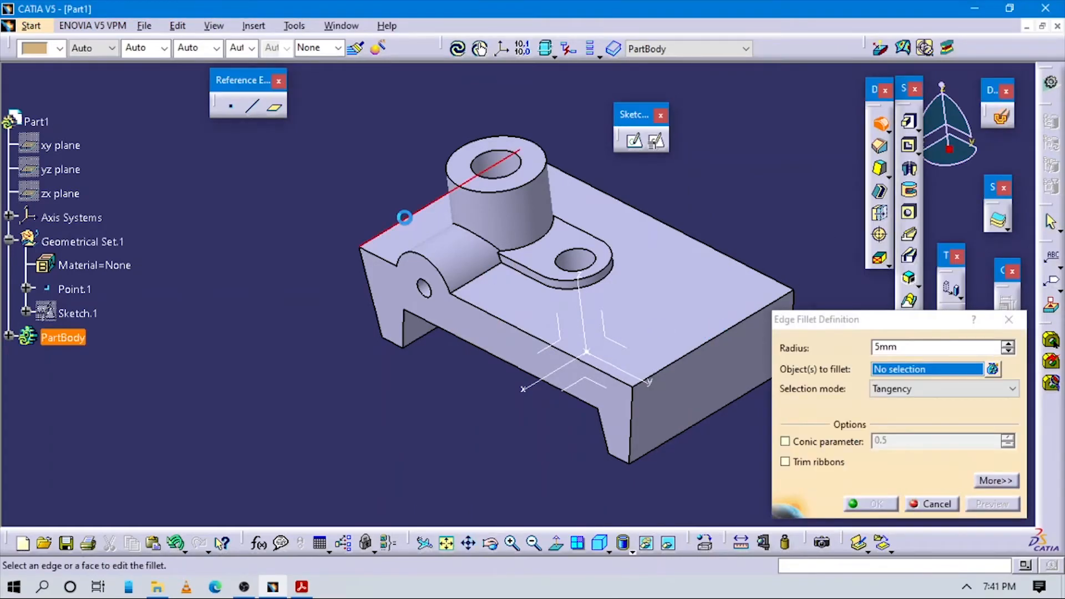
{"action": "left_click", "coordinate": [399, 220]}
{"action": "left_click", "coordinate": [698, 346]}
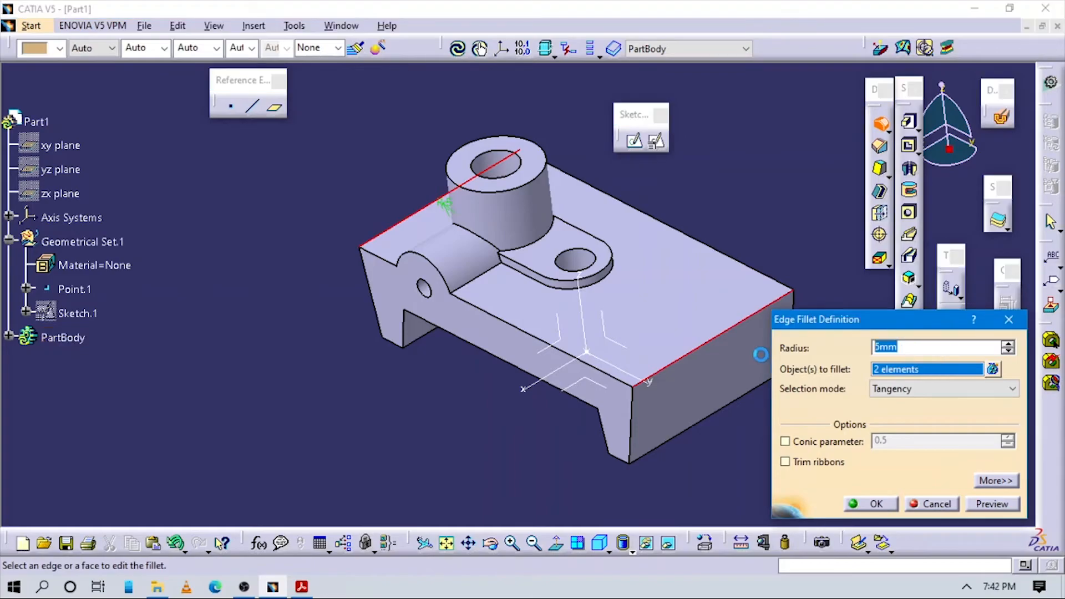
{"action": "type", "text": "15"}
{"action": "key", "text": "Return"}
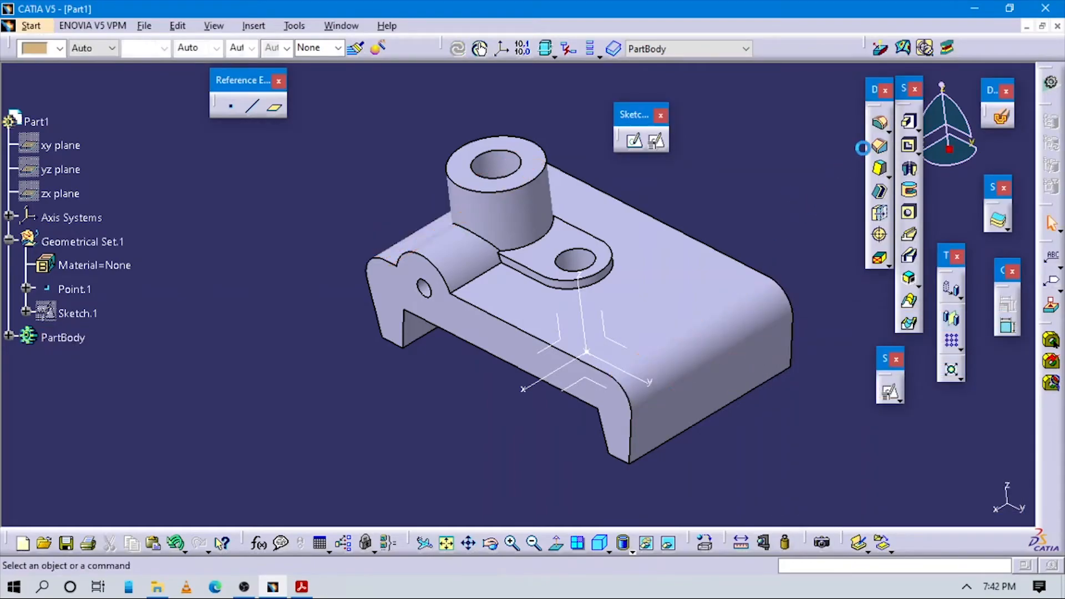
- Look up the R2 callout in the PDF's top view and pick the base's front upper edge for an edge fillet
{"action": "key", "text": "alt+Tab"}
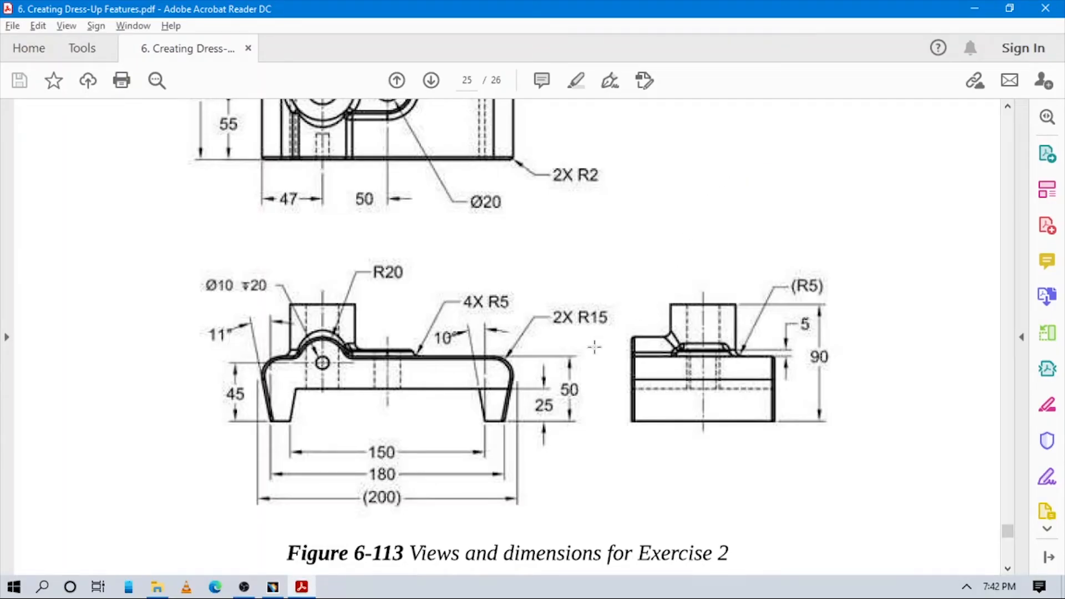
{"action": "scroll", "coordinate": [594, 347], "scroll_direction": "up", "scroll_amount": 5}
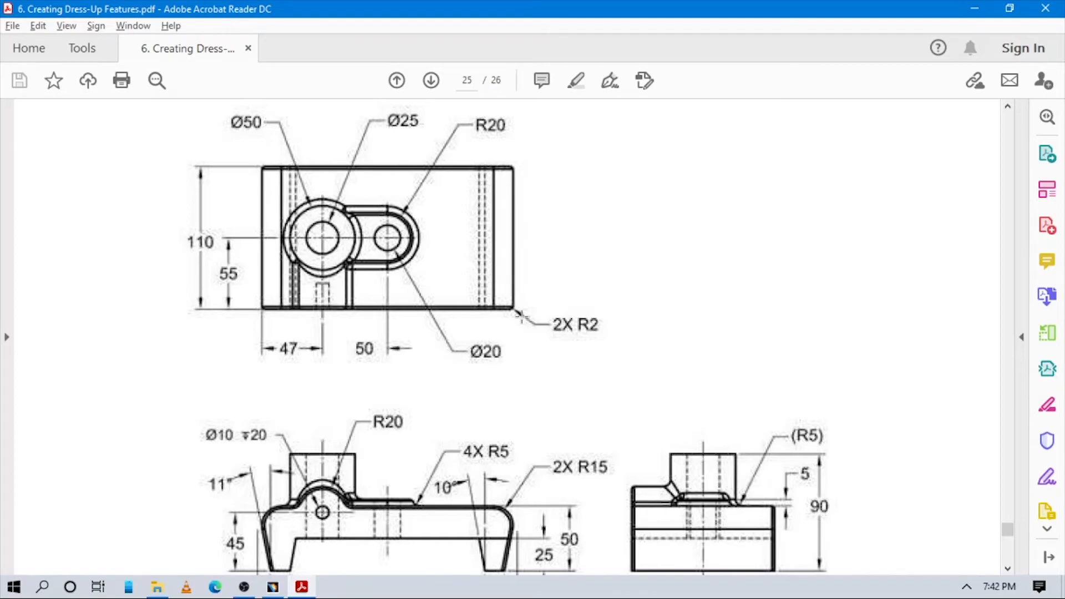
{"action": "key", "text": "alt+Tab"}
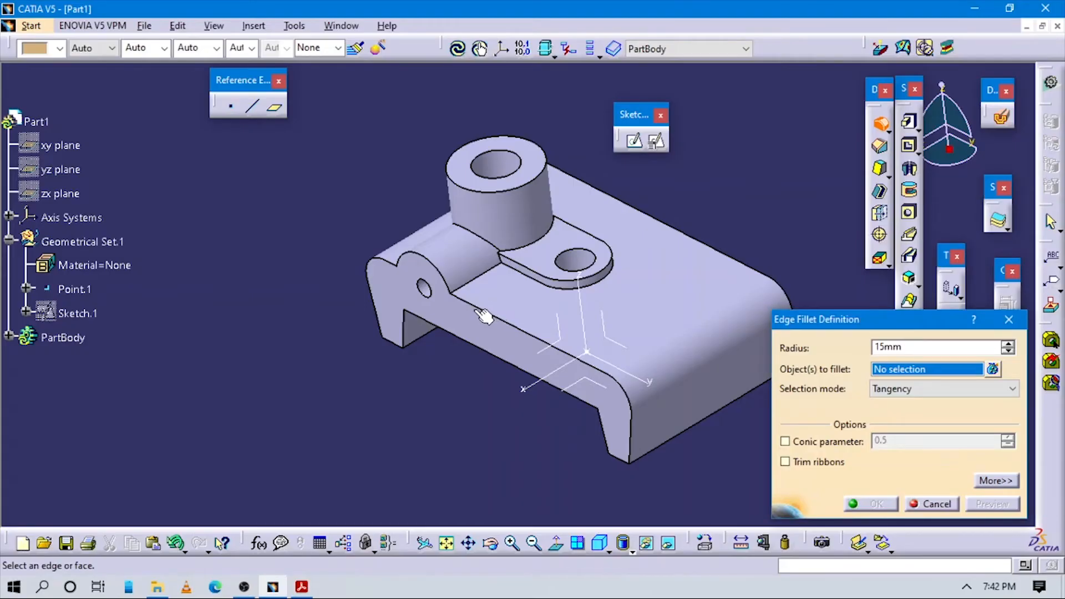
{"action": "left_click", "coordinate": [480, 308]}
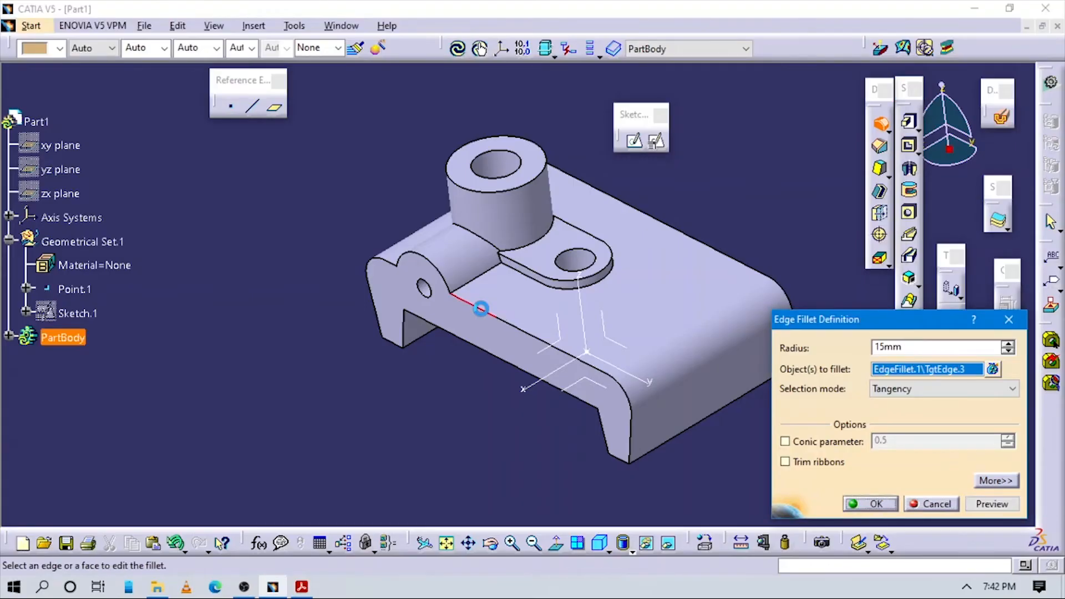
{"action": "left_click", "coordinate": [439, 268]}
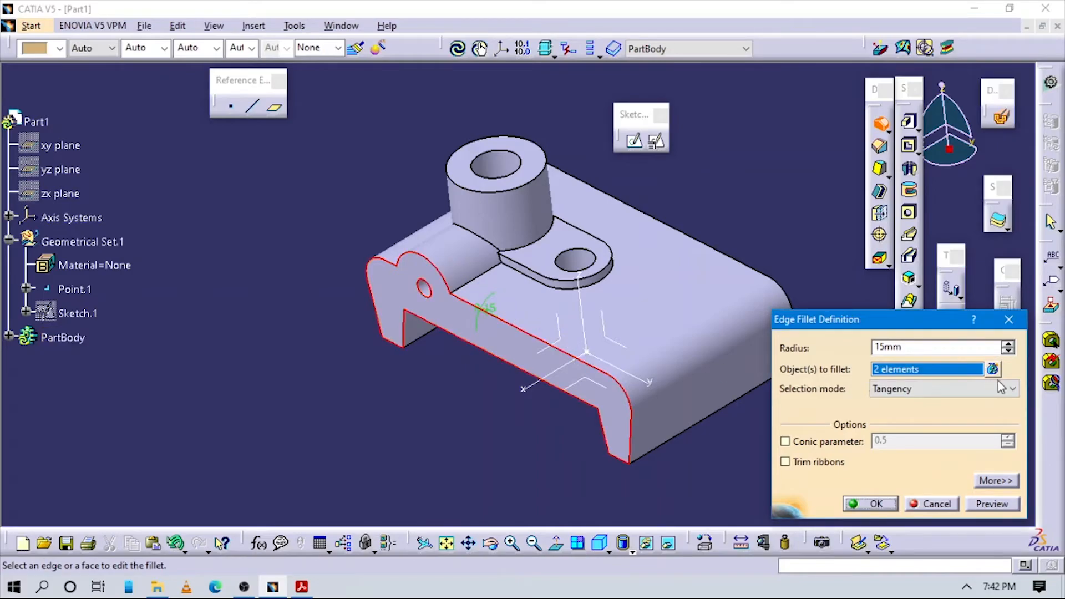
{"action": "left_click", "coordinate": [992, 369]}
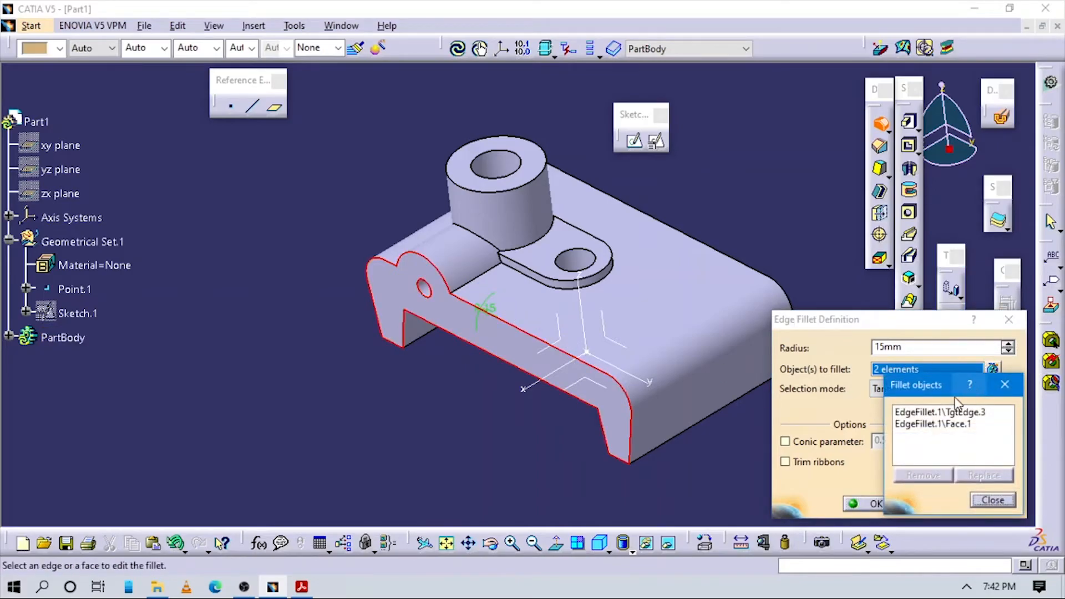
{"action": "left_click", "coordinate": [933, 424]}
{"action": "left_click", "coordinate": [924, 475]}
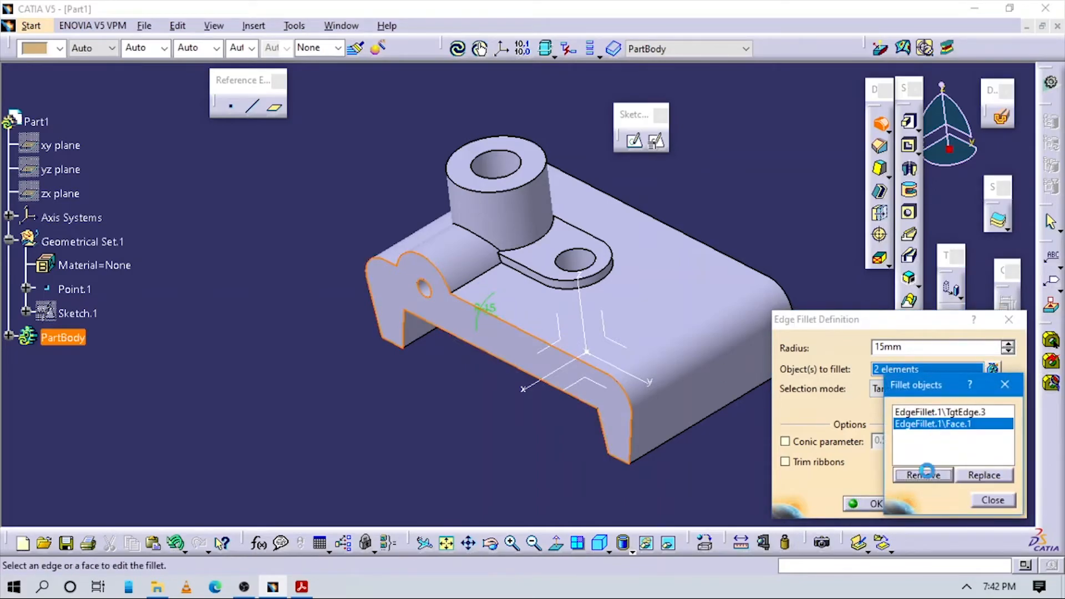
{"action": "left_click", "coordinate": [443, 269]}
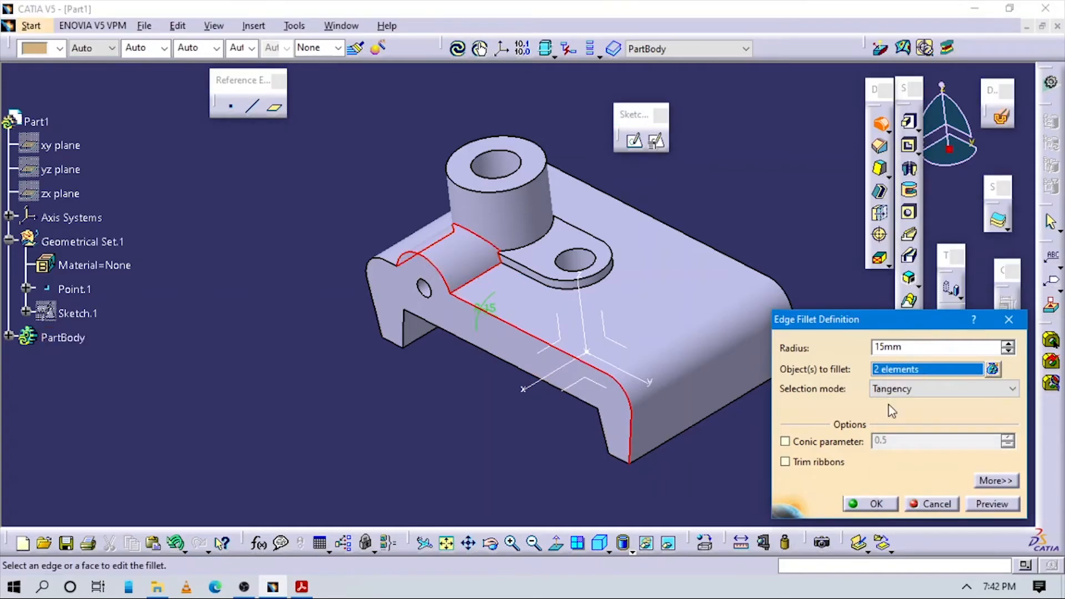
{"action": "left_click", "coordinate": [990, 369]}
{"action": "left_click", "coordinate": [941, 425]}
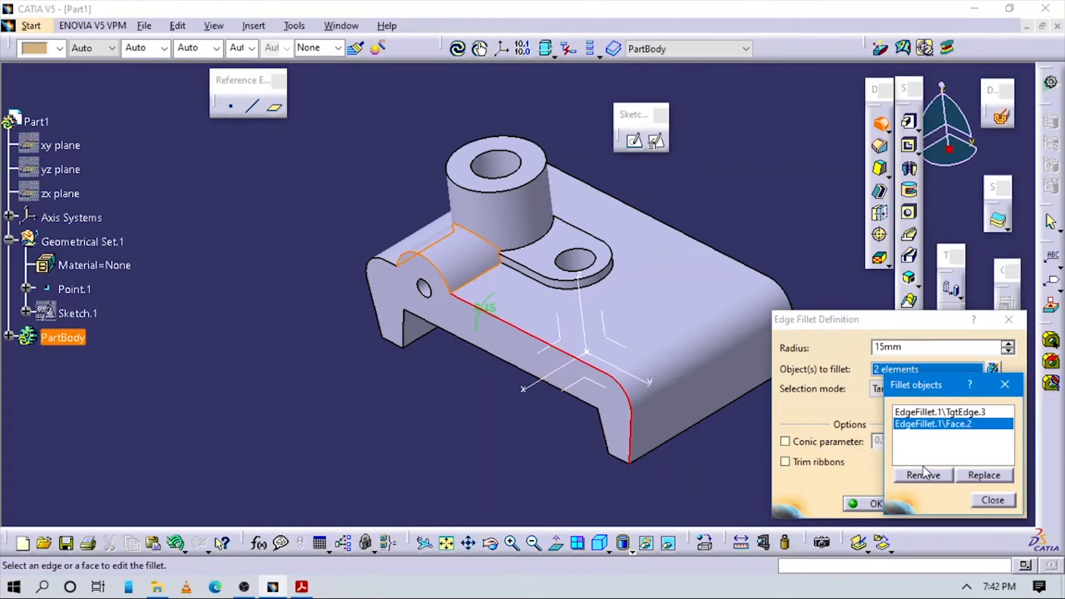
{"action": "left_click", "coordinate": [924, 475]}
- Add the arch's front edge and the short upper front edge beside it to the edge fillet selection
{"action": "middle_click_drag", "start_coordinate": [497, 387], "coordinate": [623, 429]}
{"action": "middle_click_drag", "start_coordinate": [525, 361], "coordinate": [464, 220], "text": "ctrl"}
{"action": "left_click", "coordinate": [577, 315]}
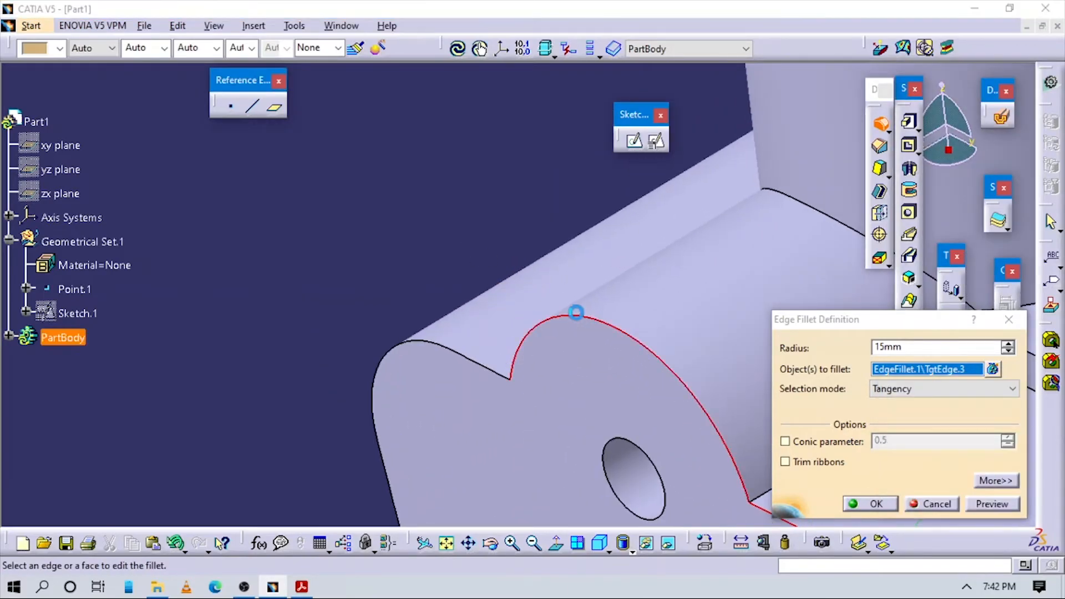
{"action": "left_click", "coordinate": [469, 357]}
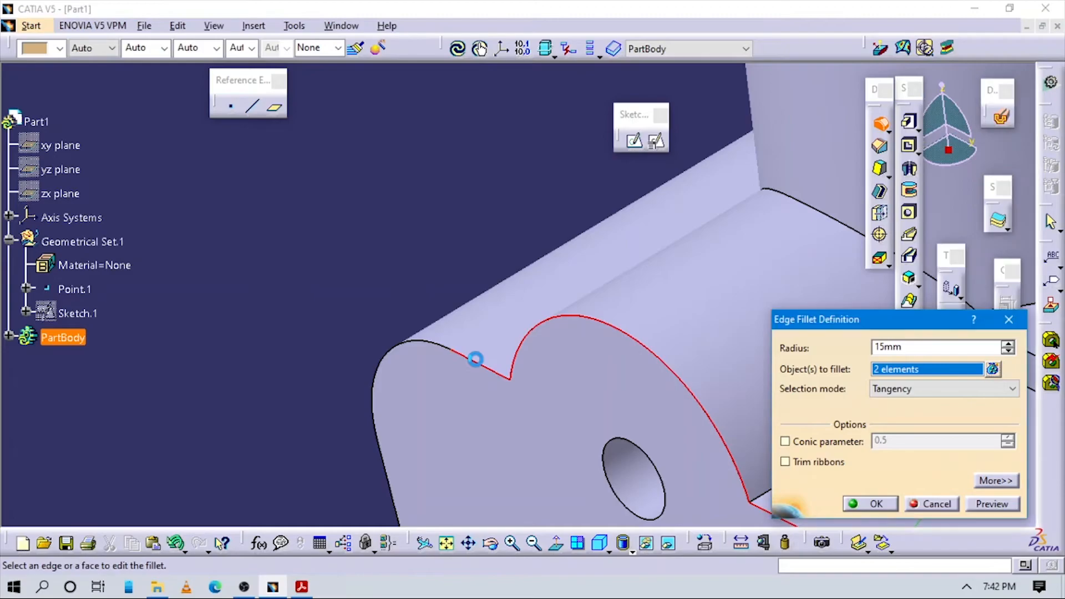
{"action": "left_click", "coordinate": [463, 361]}
{"action": "middle_click_drag", "start_coordinate": [528, 392], "coordinate": [366, 344], "text": "ctrl"}
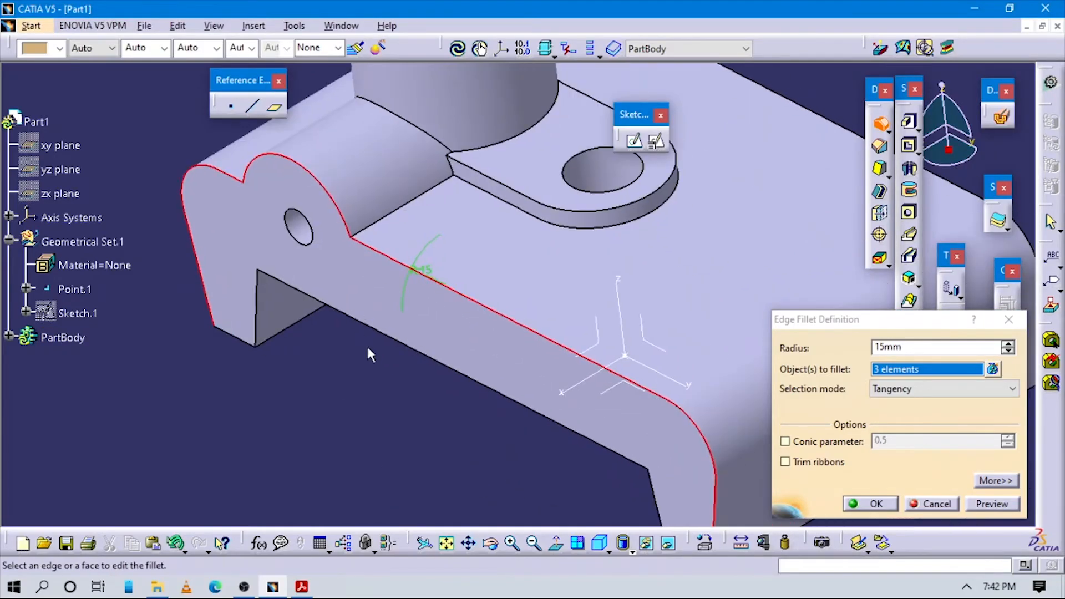
- Add the base's rear upper edge to the selection and create the edge fillet with a 2 mm radius
{"action": "middle_click", "coordinate": [311, 359]}
{"action": "middle_click_drag", "start_coordinate": [451, 380], "coordinate": [453, 422], "text": "ctrl"}
{"action": "middle_click_drag", "start_coordinate": [746, 237], "coordinate": [585, 238]}
{"action": "middle_click_drag", "start_coordinate": [838, 156], "coordinate": [350, 455]}
{"action": "middle_click_drag", "start_coordinate": [349, 455], "coordinate": [347, 369], "text": "ctrl"}
{"action": "left_click", "coordinate": [371, 302]}
{"action": "middle_click_drag", "start_coordinate": [542, 342], "coordinate": [499, 355], "text": "ctrl"}
{"action": "middle_click_drag", "start_coordinate": [299, 409], "coordinate": [532, 183]}
{"action": "left_click", "coordinate": [925, 347]}
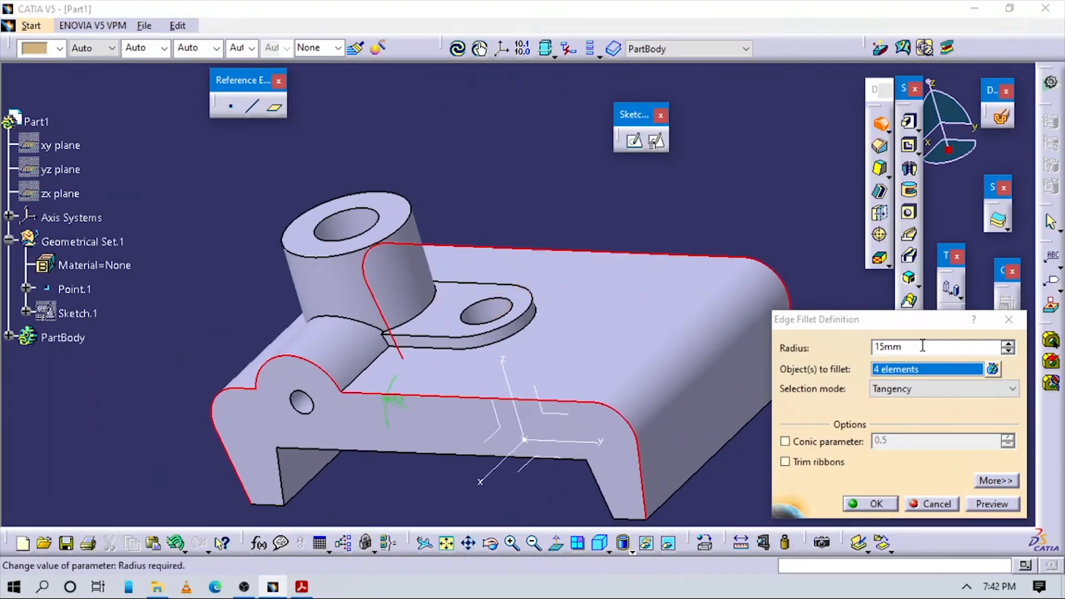
{"action": "type", "text": "5"}
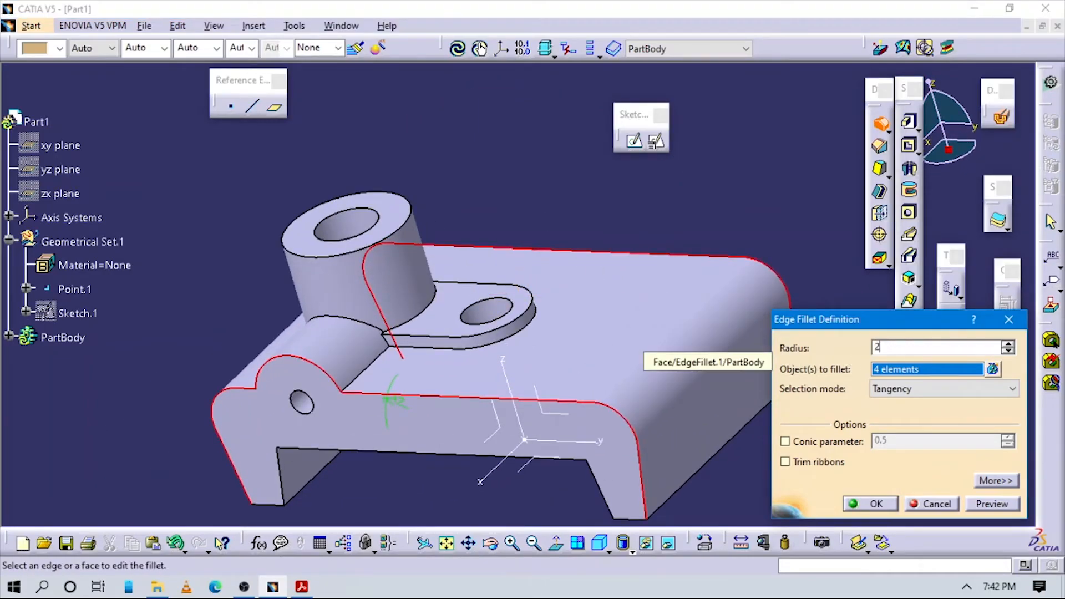
{"action": "key", "text": "Return"}
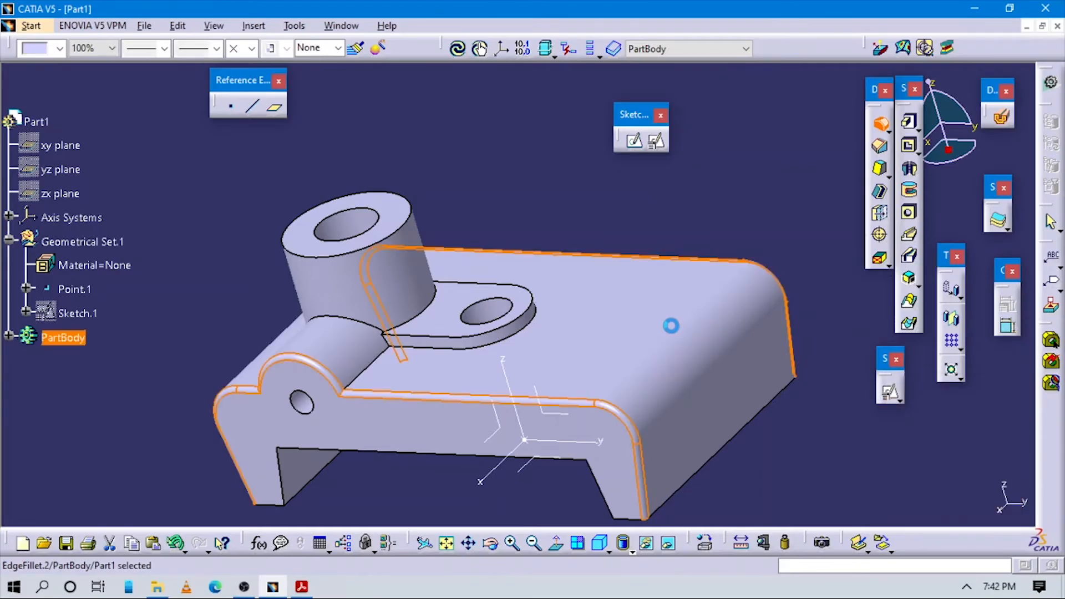
- Examine the top, front and side views in the PDF drawing for the remaining fillet radii and their edges
{"action": "key", "text": "alt+Tab"}
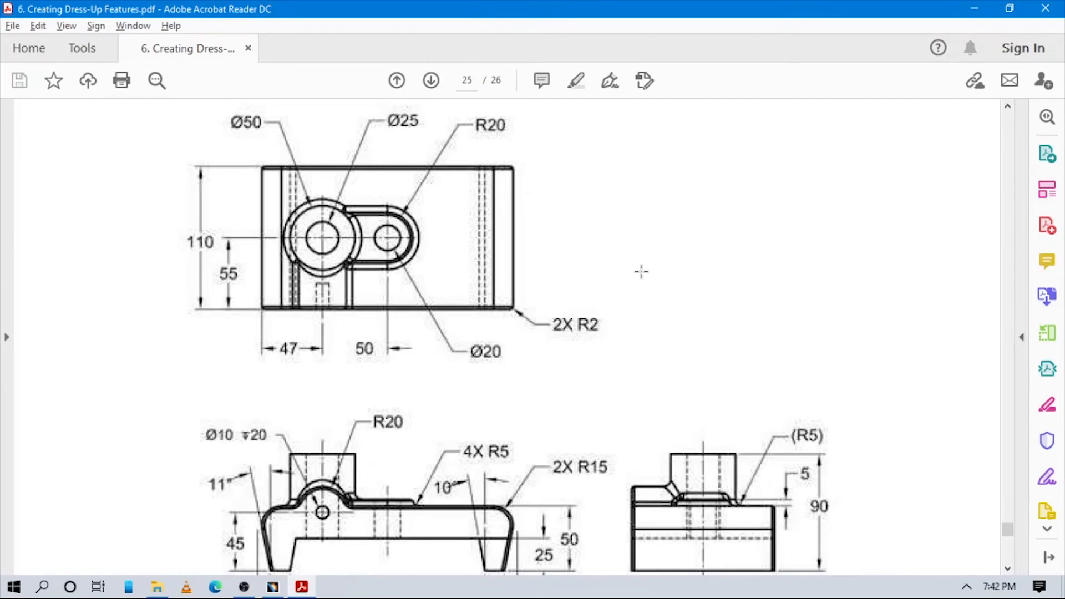
{"action": "scroll", "coordinate": [641, 272], "scroll_direction": "down", "scroll_amount": 3}
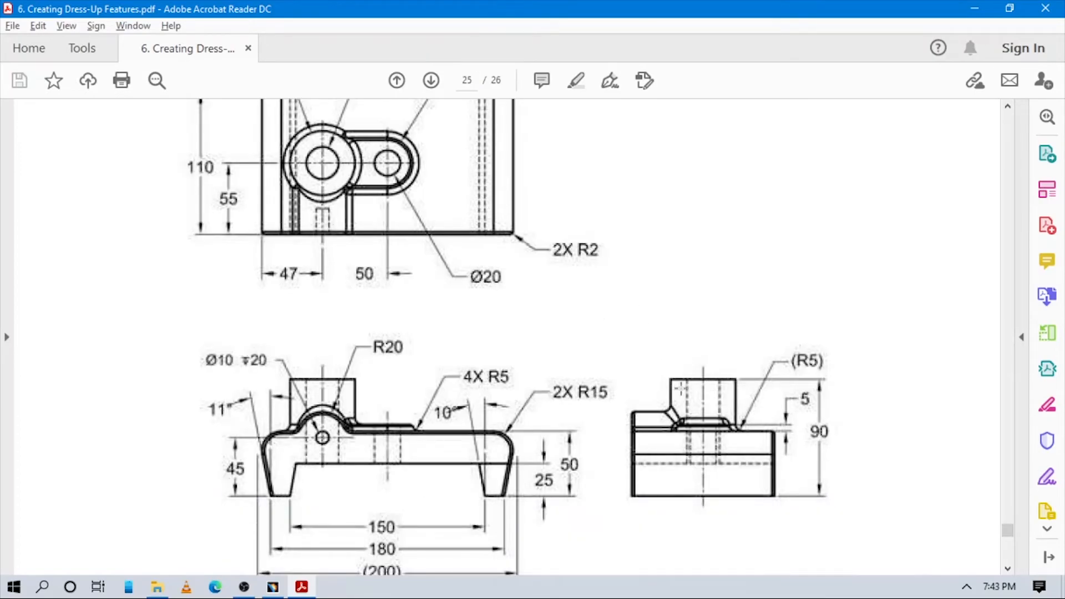
{"action": "scroll", "coordinate": [541, 325], "scroll_direction": "up", "scroll_amount": 3}
{"action": "scroll", "coordinate": [534, 371], "scroll_direction": "down", "scroll_amount": 3}
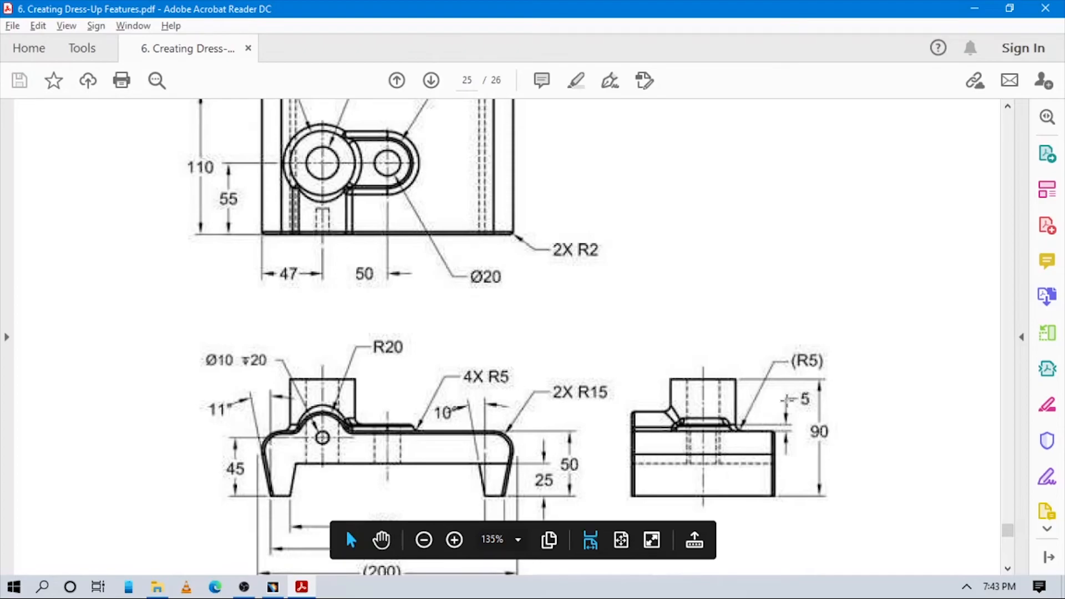
{"action": "scroll", "coordinate": [502, 409], "scroll_direction": "up", "scroll_amount": 3}
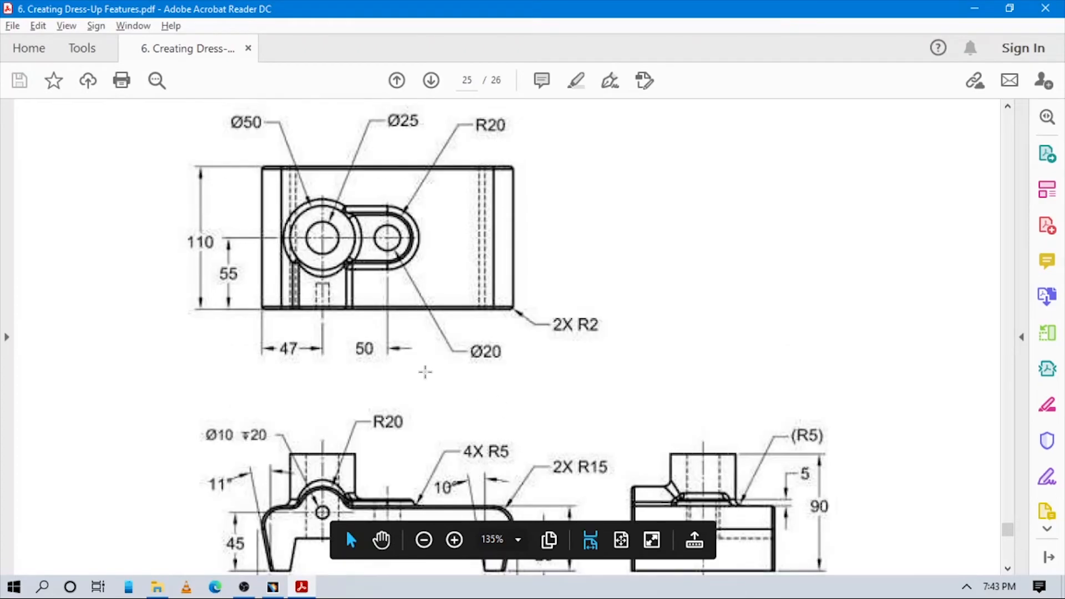
{"action": "scroll", "coordinate": [395, 348], "scroll_direction": "up", "scroll_amount": 3}
{"action": "scroll", "coordinate": [571, 413], "scroll_direction": "down", "scroll_amount": 6}
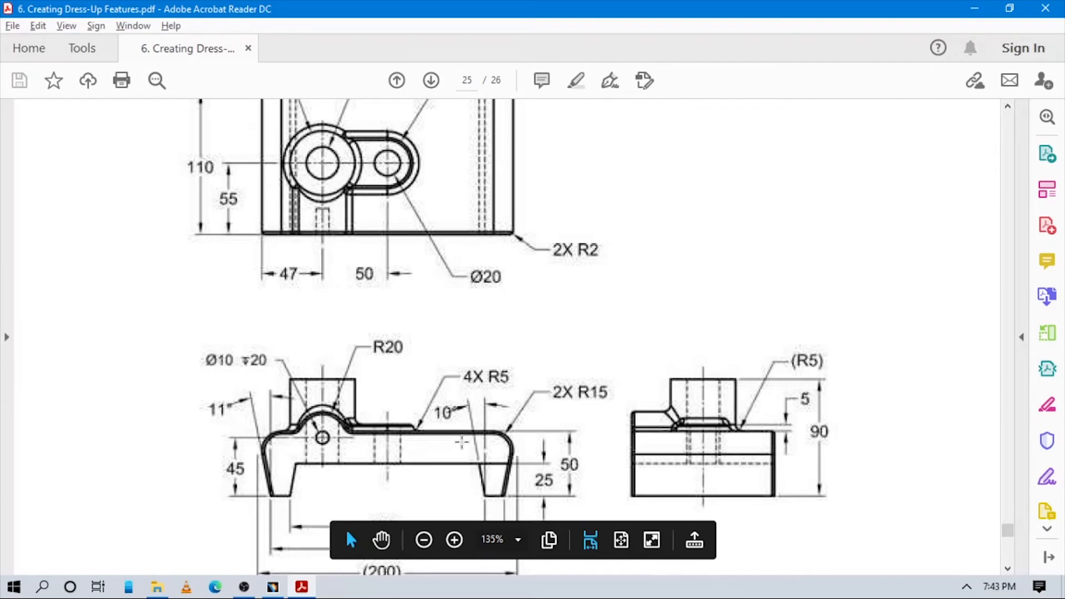
{"action": "key", "text": "alt+Tab"}
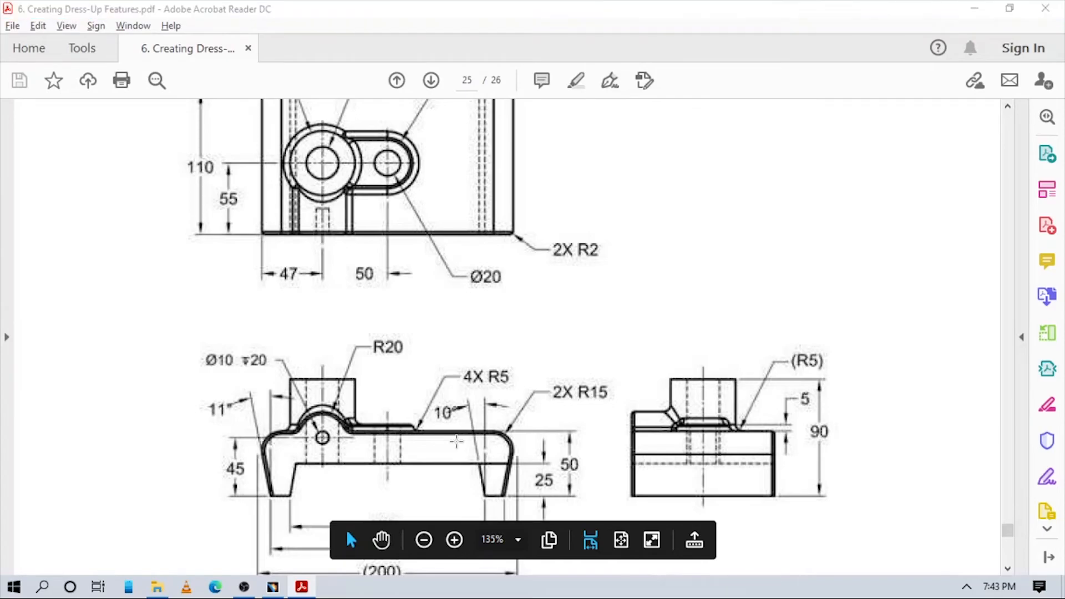
- Compare the PDF's isometric picture with its top, front and side views to find the edges for the R5 fillets
{"action": "mouse_move", "coordinate": [520, 367]}
{"action": "middle_mouse_down"}
{"action": "mouse_move", "coordinate": [548, 375]}
{"action": "mouse_move", "coordinate": [532, 161]}
{"action": "middle_mouse_up"}
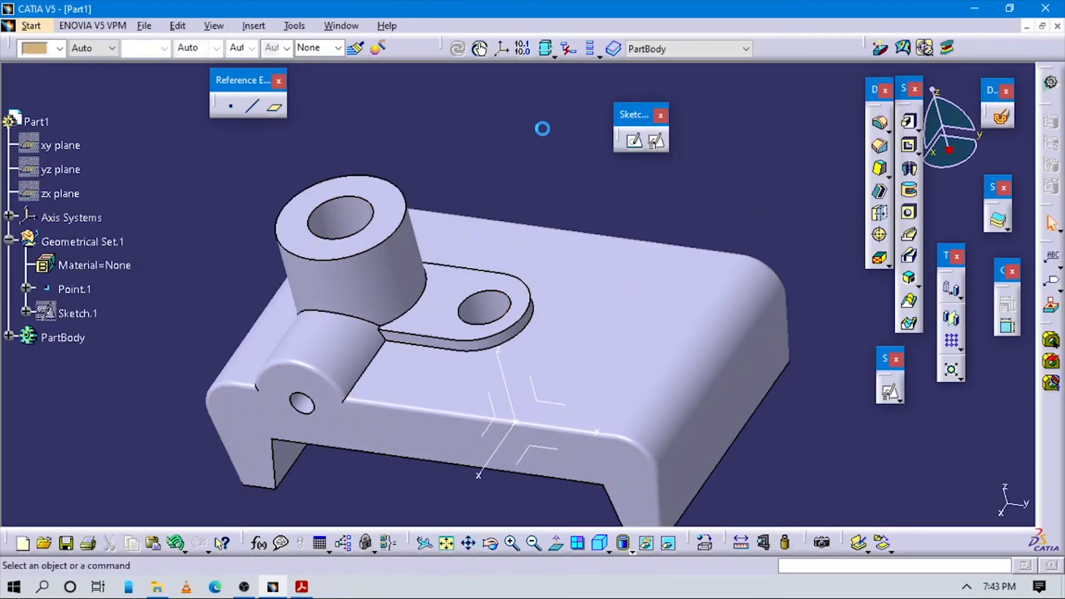
{"action": "key", "text": "alt+Tab"}
{"action": "scroll", "coordinate": [530, 295], "scroll_direction": "up", "scroll_amount": 10}
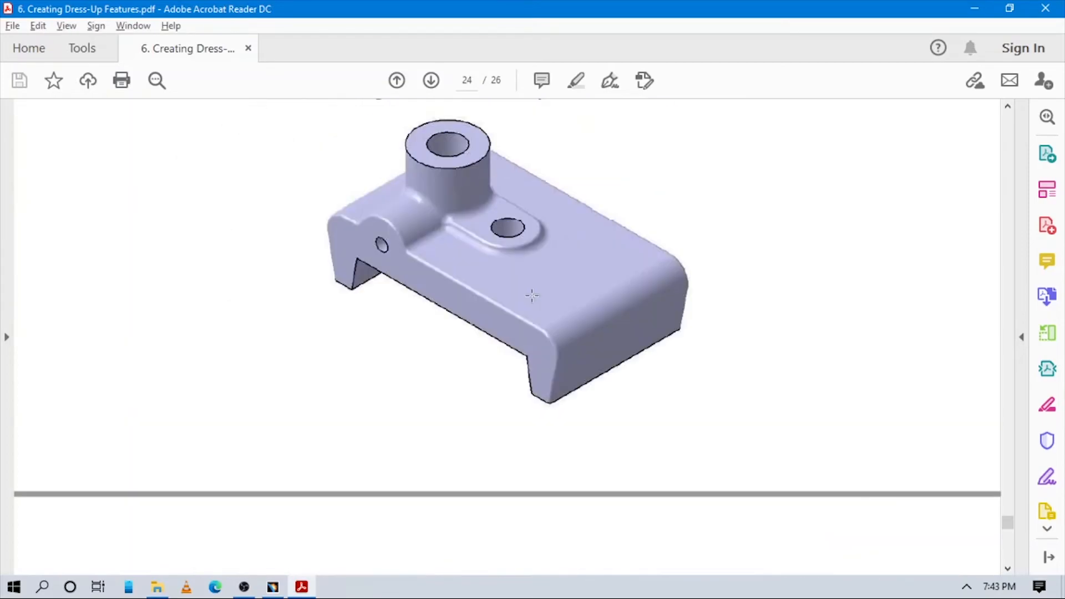
{"action": "scroll", "coordinate": [532, 297], "scroll_direction": "down", "scroll_amount": 8}
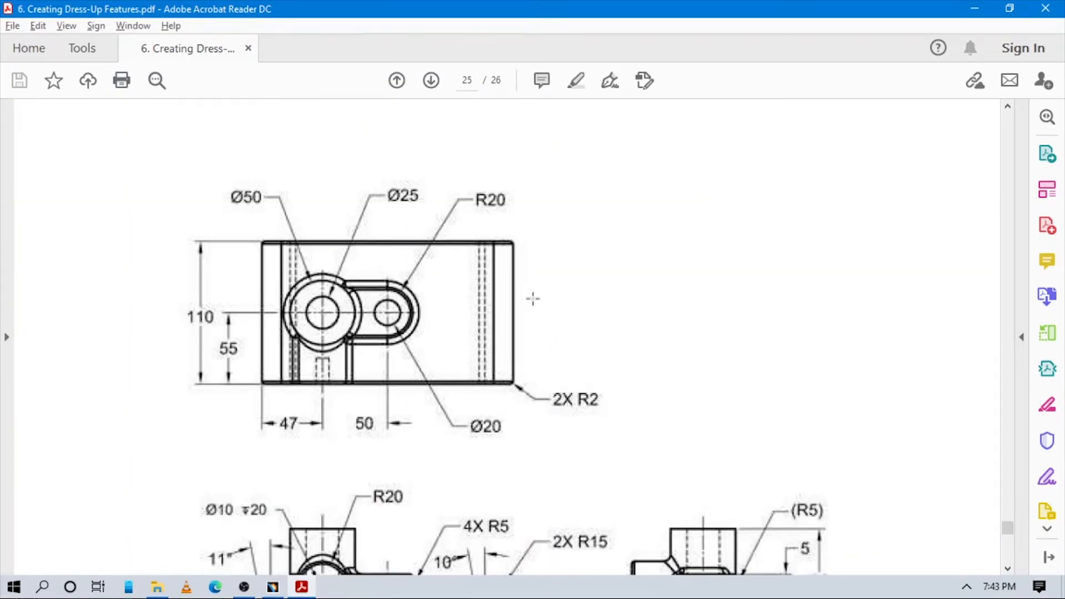
{"action": "scroll", "coordinate": [532, 299], "scroll_direction": "down", "scroll_amount": 3}
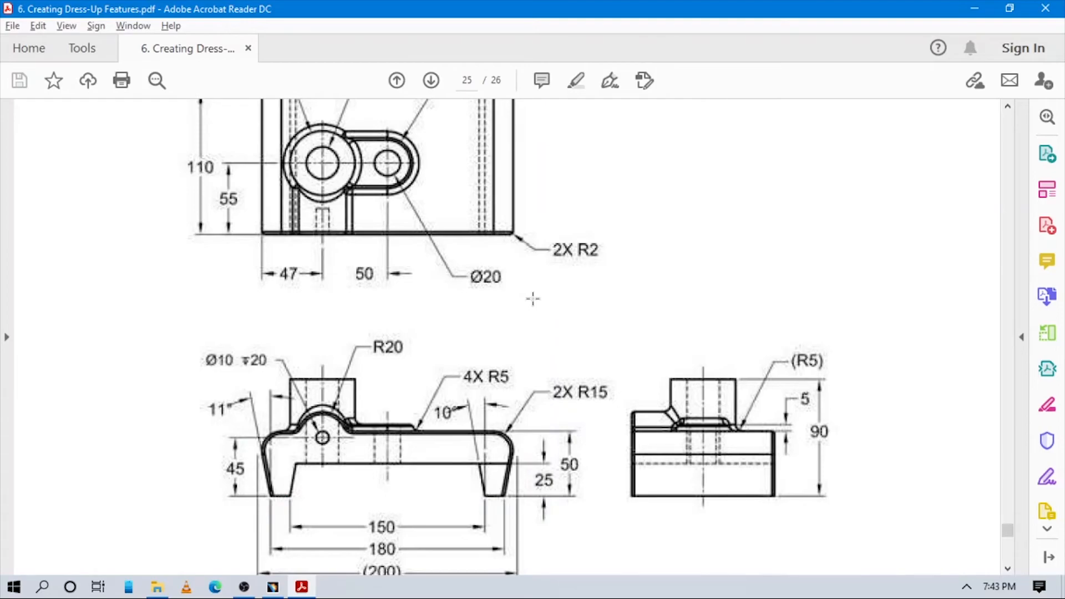
{"action": "scroll", "coordinate": [532, 299], "scroll_direction": "up", "scroll_amount": 2}
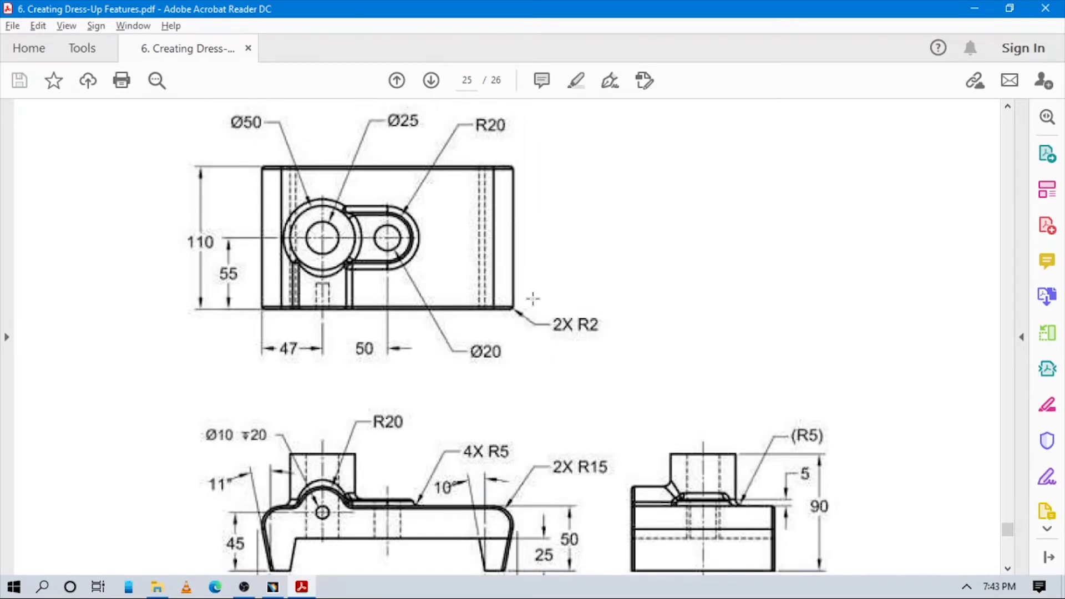
{"action": "scroll", "coordinate": [577, 405], "scroll_direction": "down", "scroll_amount": 2}
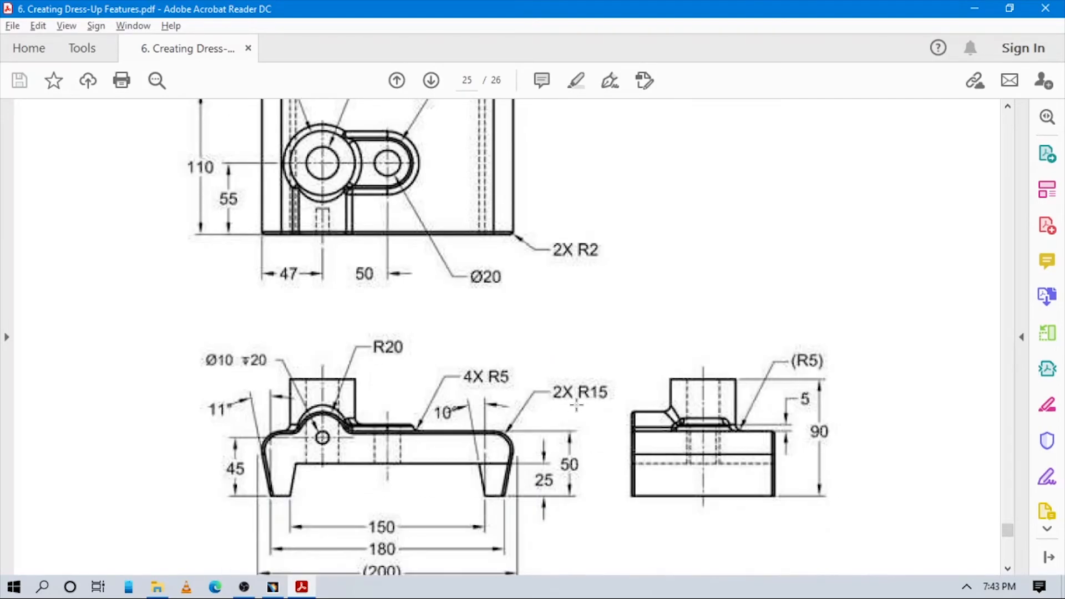
{"action": "key", "text": "alt+Tab"}
- Start an edge fillet and pick the arch's long lower edge on the lug side, where it meets the base
{"action": "middle_click_drag", "start_coordinate": [611, 298], "coordinate": [641, 288]}
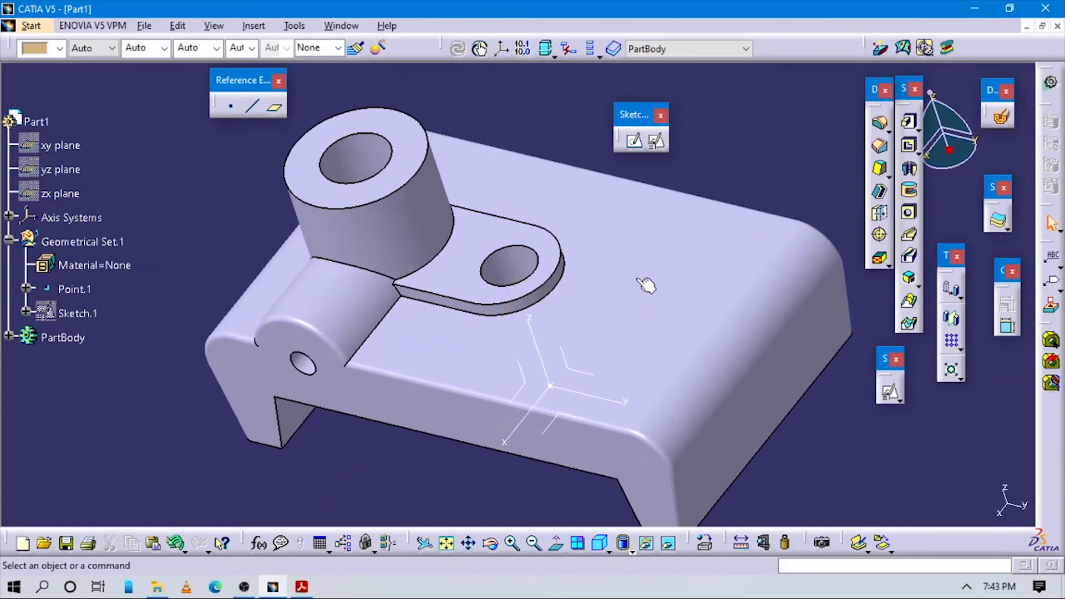
{"action": "left_click", "coordinate": [880, 132]}
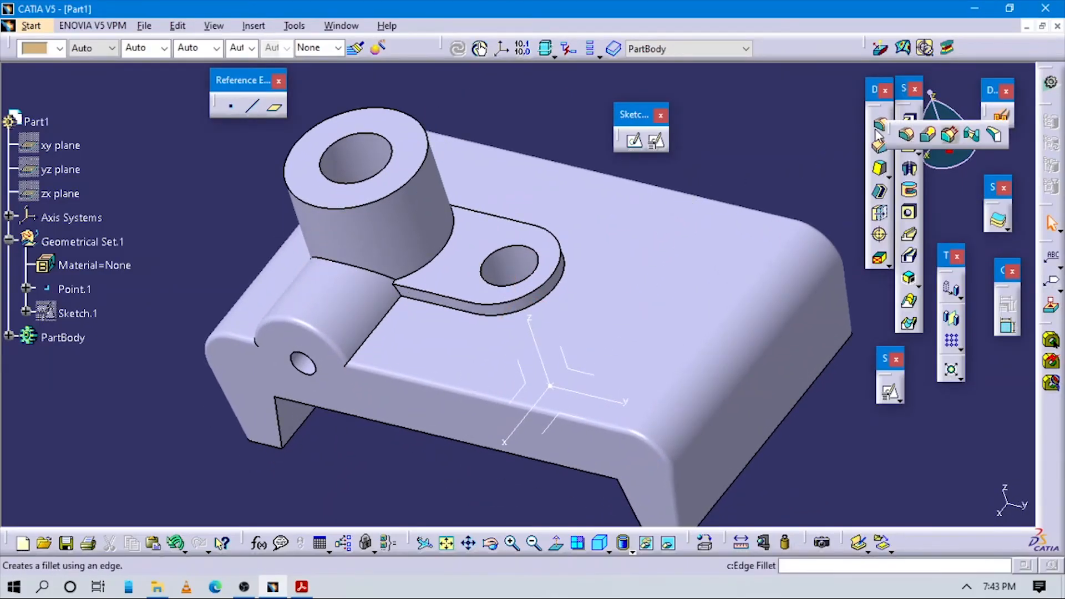
{"action": "left_click", "coordinate": [909, 136]}
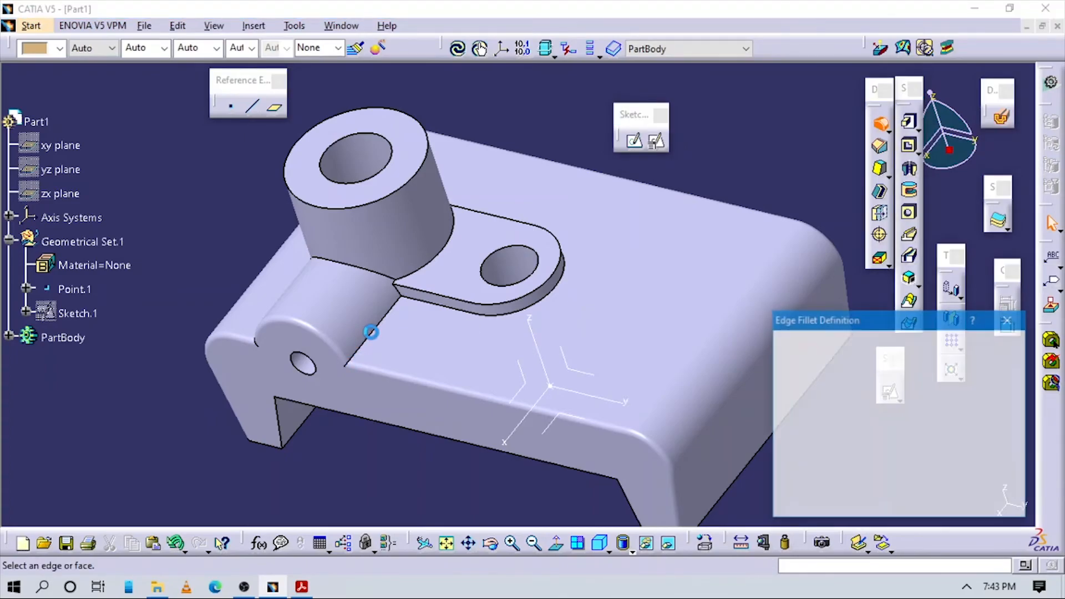
{"action": "left_click", "coordinate": [374, 325]}
{"action": "middle_click_drag", "start_coordinate": [422, 385], "coordinate": [493, 393]}
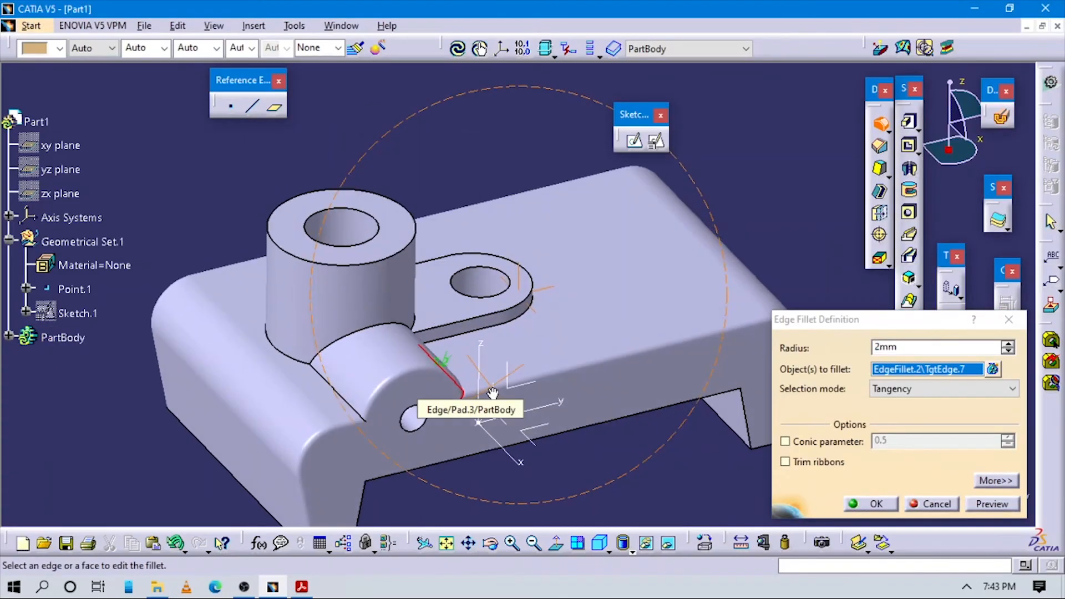
{"action": "left_click", "coordinate": [330, 388]}
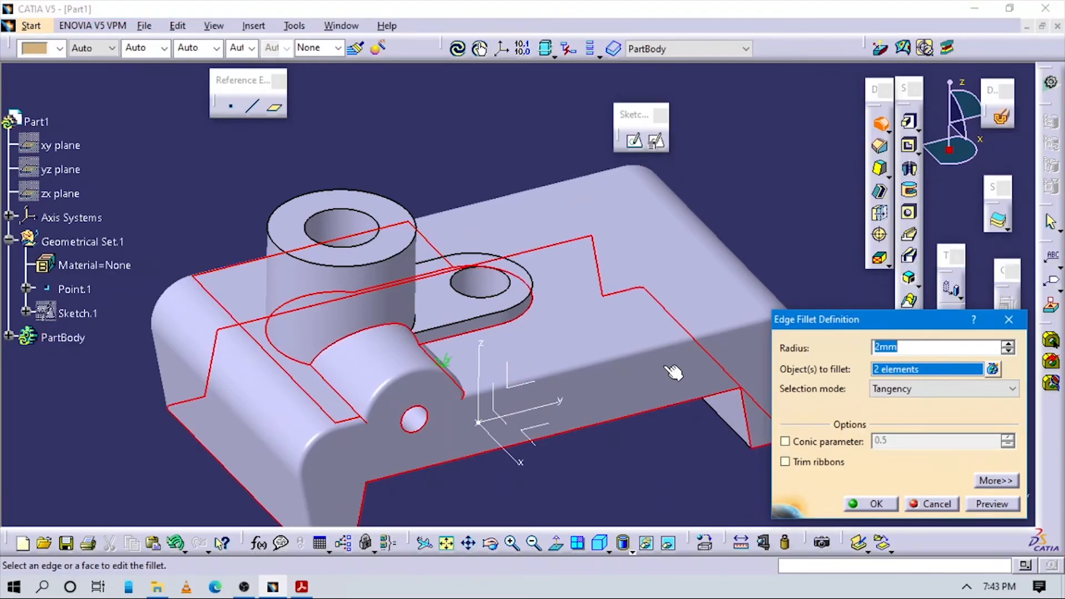
{"action": "left_click", "coordinate": [992, 369]}
{"action": "left_click", "coordinate": [937, 423]}
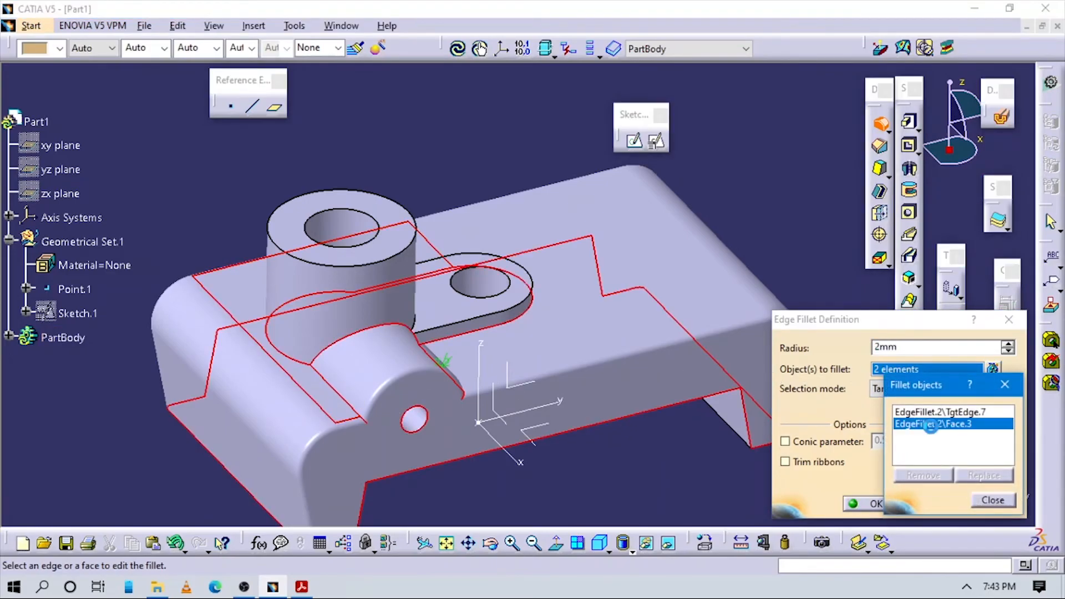
{"action": "left_click", "coordinate": [922, 475]}
- Add the boss's lower edge on the base, the boss-arch intersection edge and the arch's other long lower edge to the fillet selection
{"action": "middle_click_drag", "start_coordinate": [523, 440], "coordinate": [447, 376]}
{"action": "left_click", "coordinate": [434, 376]}
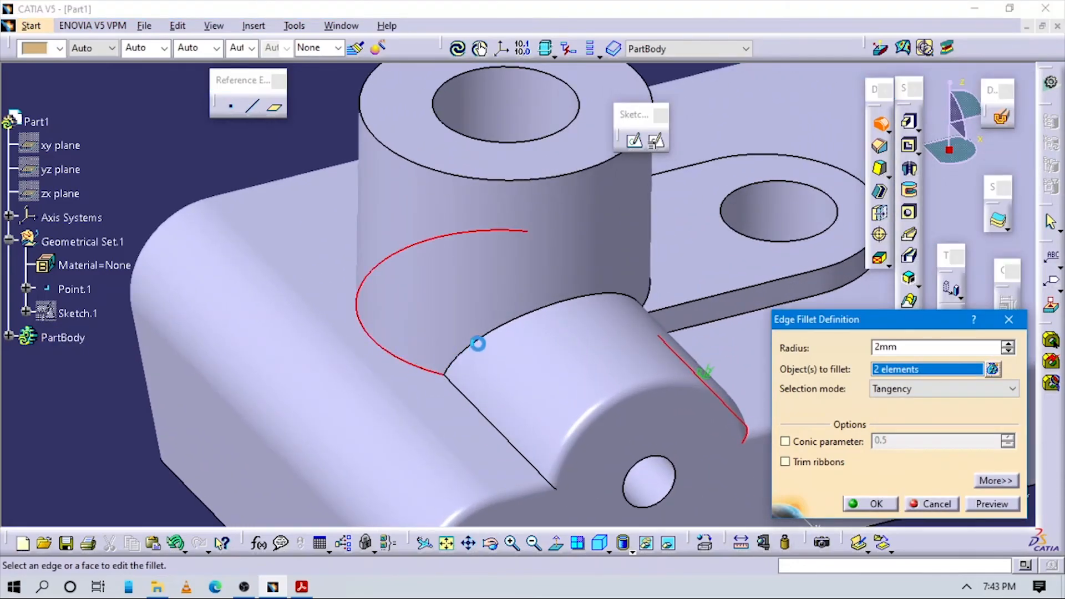
{"action": "left_click", "coordinate": [490, 343]}
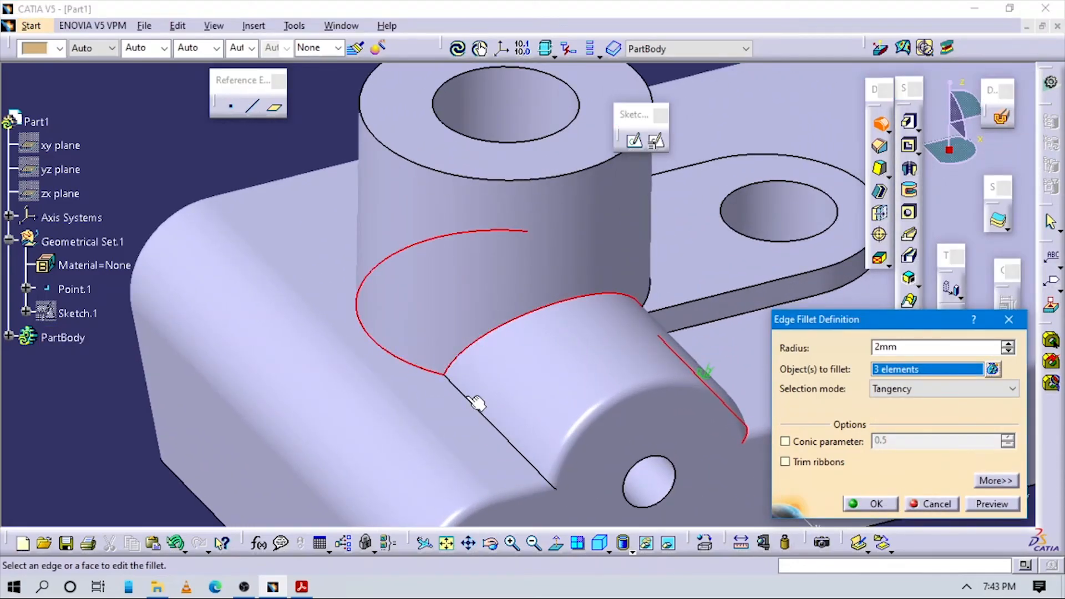
{"action": "left_click", "coordinate": [473, 400]}
- Add the edge where the boss meets the lug and the lug's upper and lower outline edges to the fillet selection
{"action": "middle_click_drag", "start_coordinate": [539, 364], "coordinate": [351, 383]}
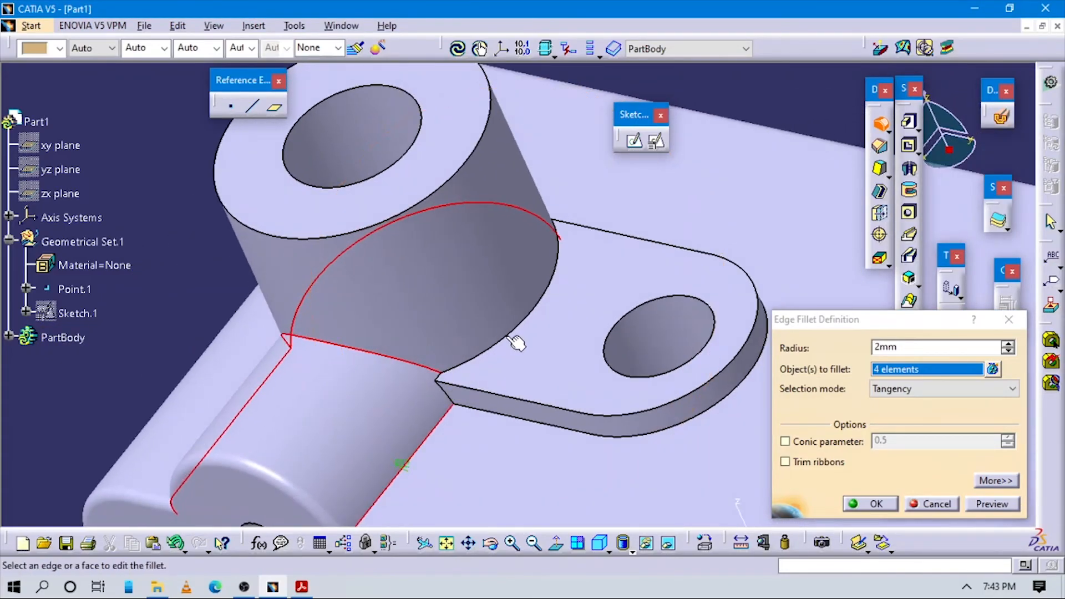
{"action": "left_click", "coordinate": [507, 336]}
{"action": "left_click", "coordinate": [475, 388]}
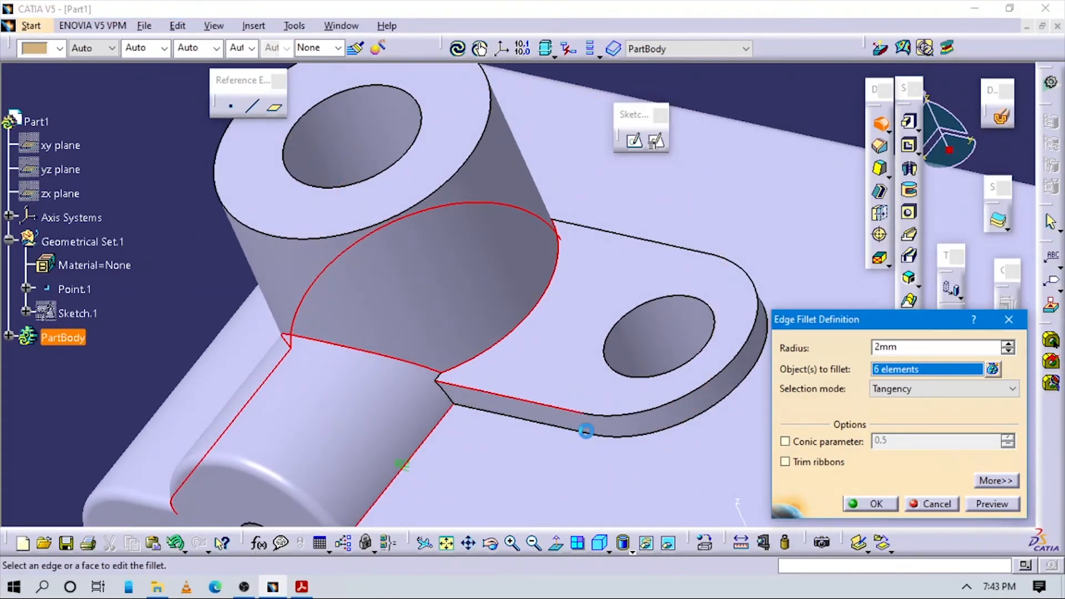
{"action": "left_click", "coordinate": [576, 431]}
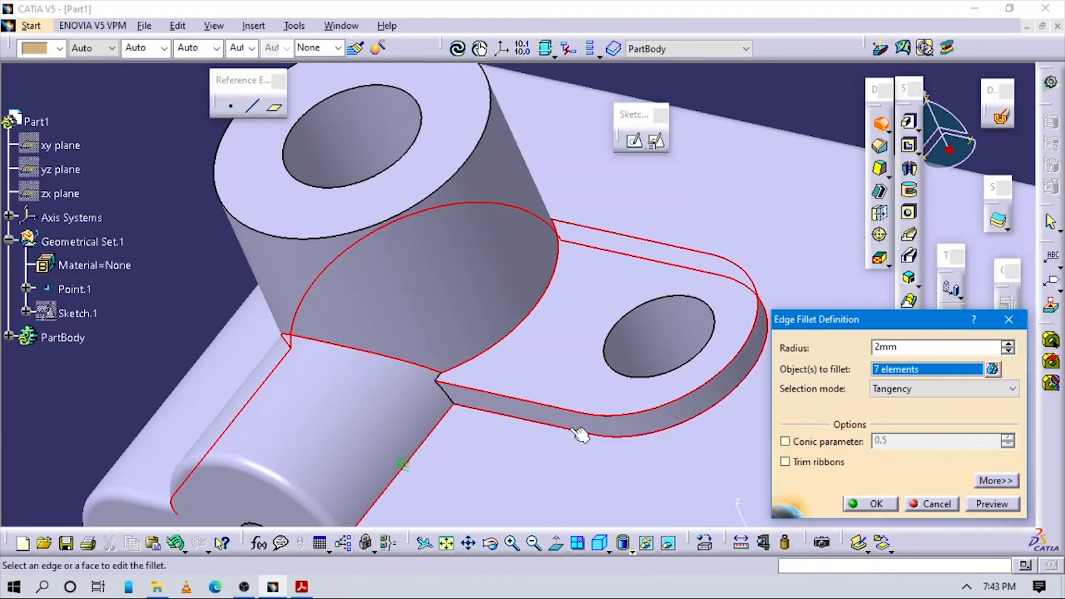
- Add the two short vertical edges where the lug's sides meet the boss and arch to the fillet selection
{"action": "middle_click_drag", "start_coordinate": [530, 313], "coordinate": [488, 480]}
{"action": "left_click", "coordinate": [494, 295]}
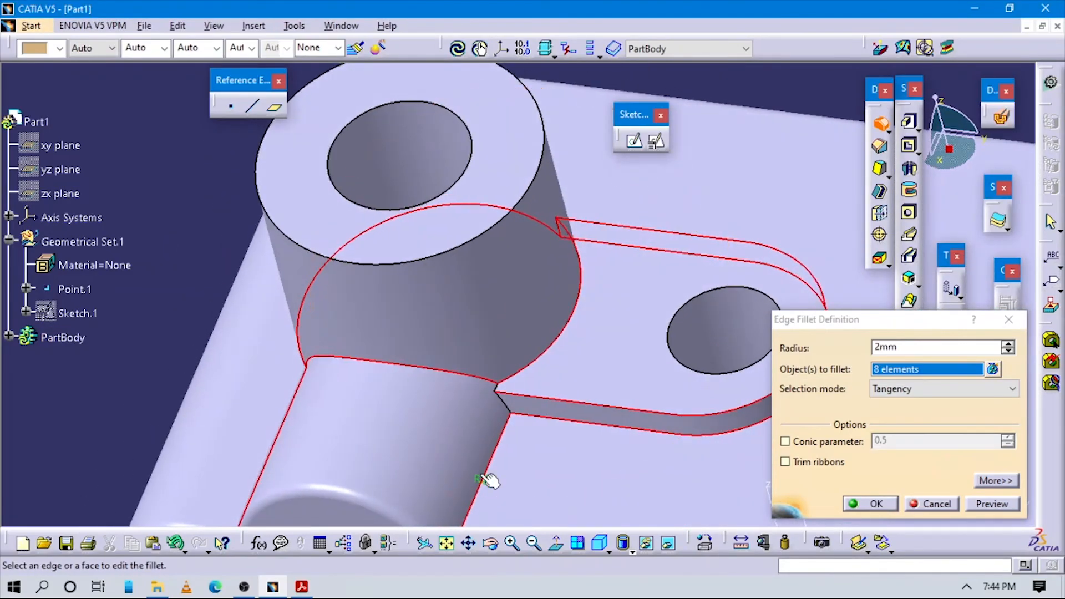
{"action": "left_click", "coordinate": [512, 405]}
{"action": "middle_click_drag", "start_coordinate": [523, 357], "coordinate": [494, 341]}
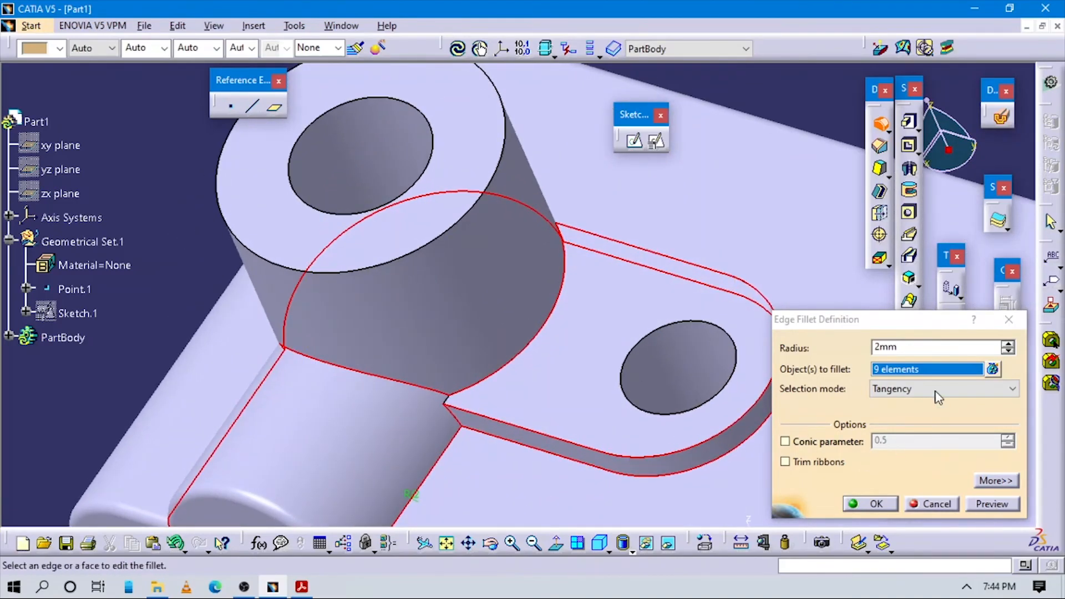
- Set the edge fillet radius to 5 mm, preview it and try to create it
{"action": "left_click", "coordinate": [937, 347]}
{"action": "type", "text": "5"}
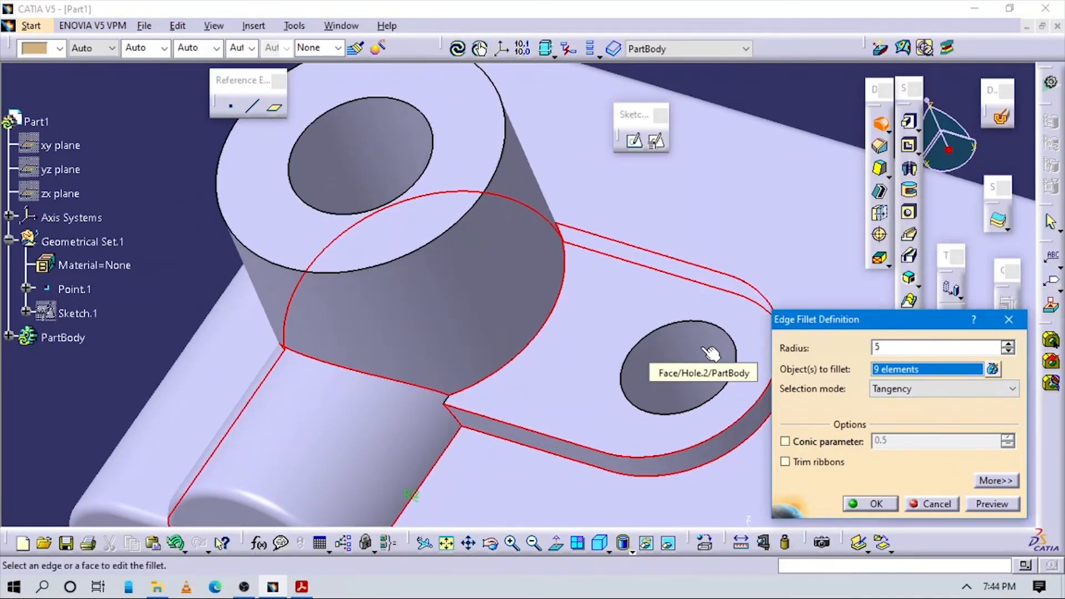
{"action": "left_click", "coordinate": [993, 504]}
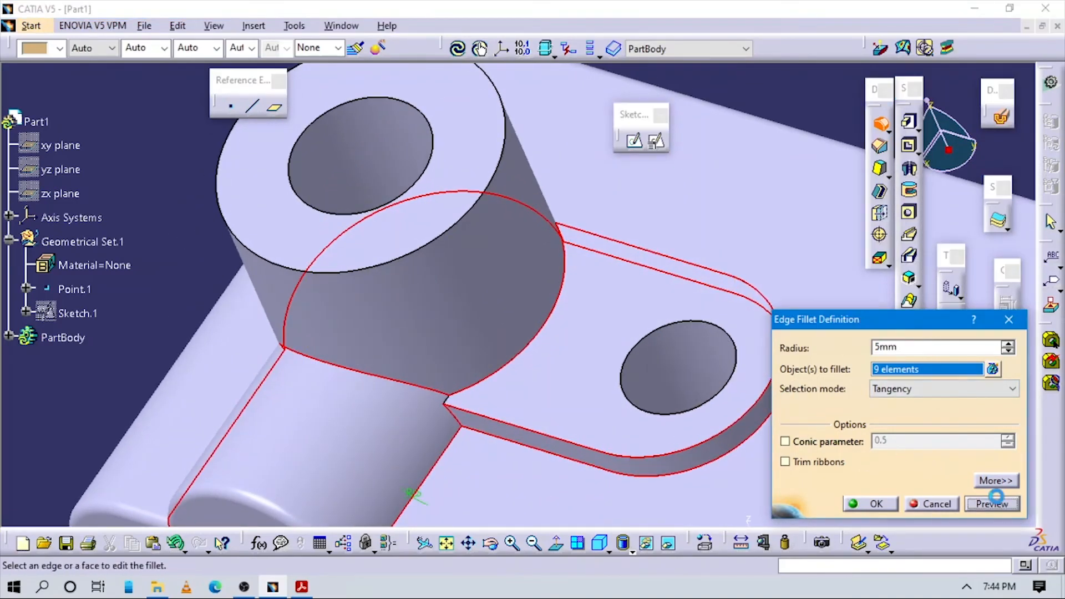
{"action": "left_click", "coordinate": [875, 504]}
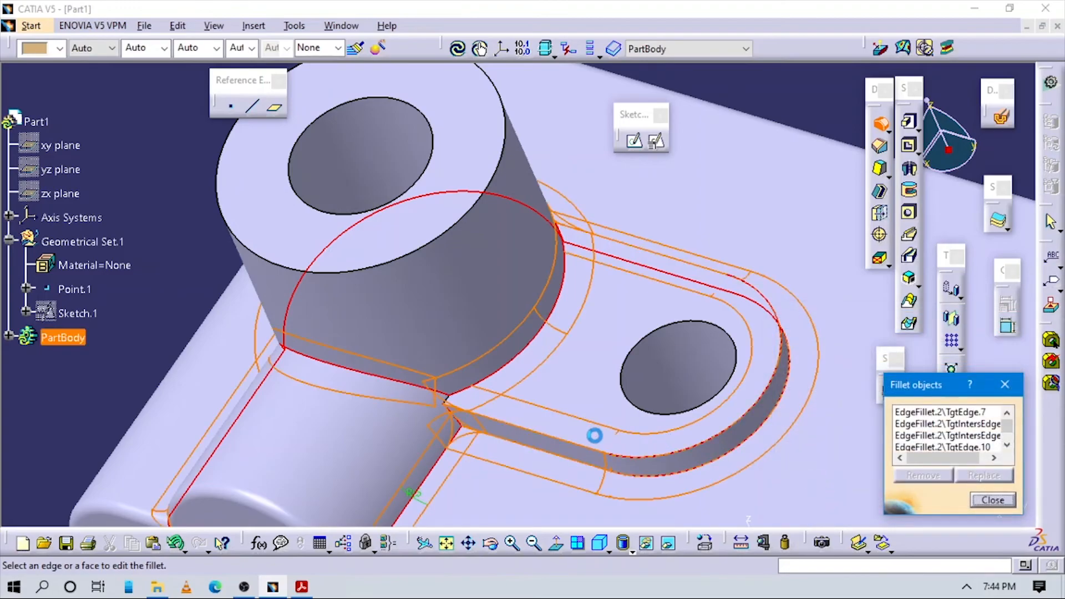
- Remove the two short vertical lug edges from the fillet objects and create the 5 mm edge fillet
{"action": "left_click", "coordinate": [992, 500]}
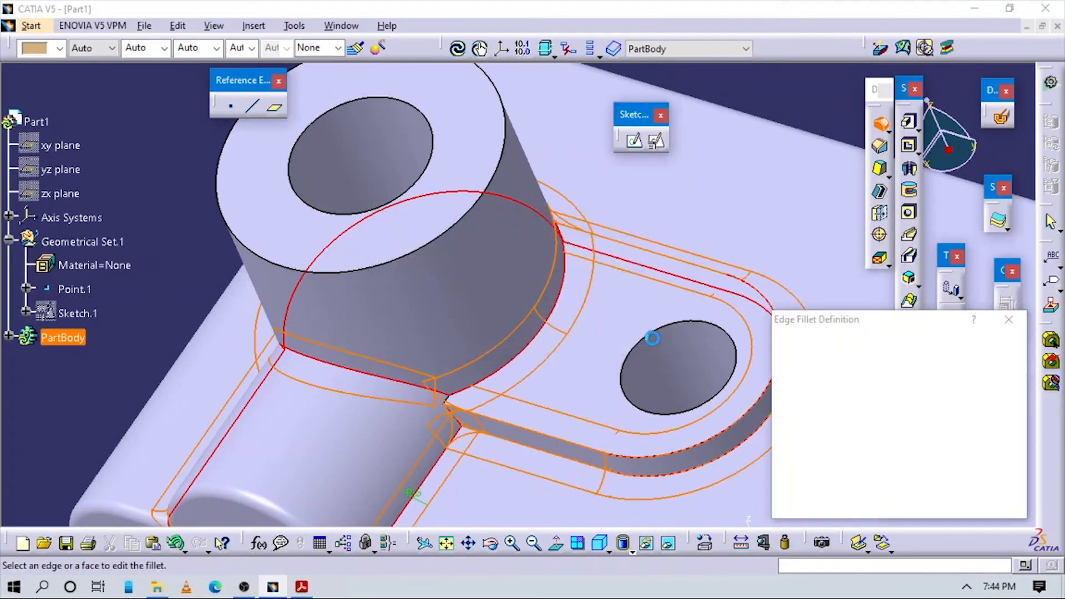
{"action": "left_click", "coordinate": [992, 370]}
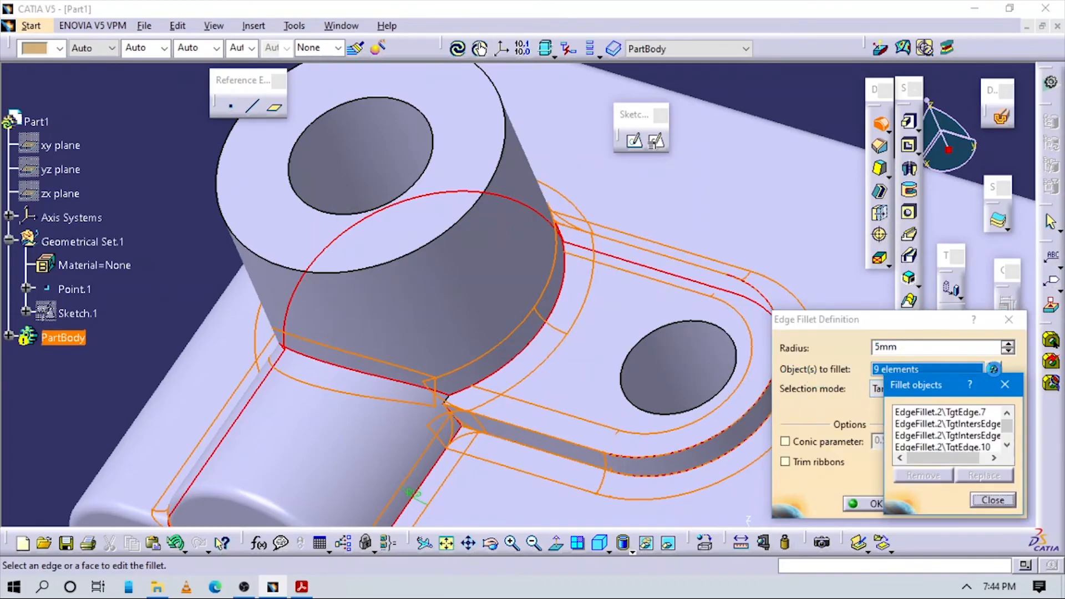
{"action": "left_click_drag", "start_coordinate": [1007, 429], "coordinate": [1004, 460]}
{"action": "left_click", "coordinate": [961, 432]}
{"action": "left_click", "coordinate": [923, 475]}
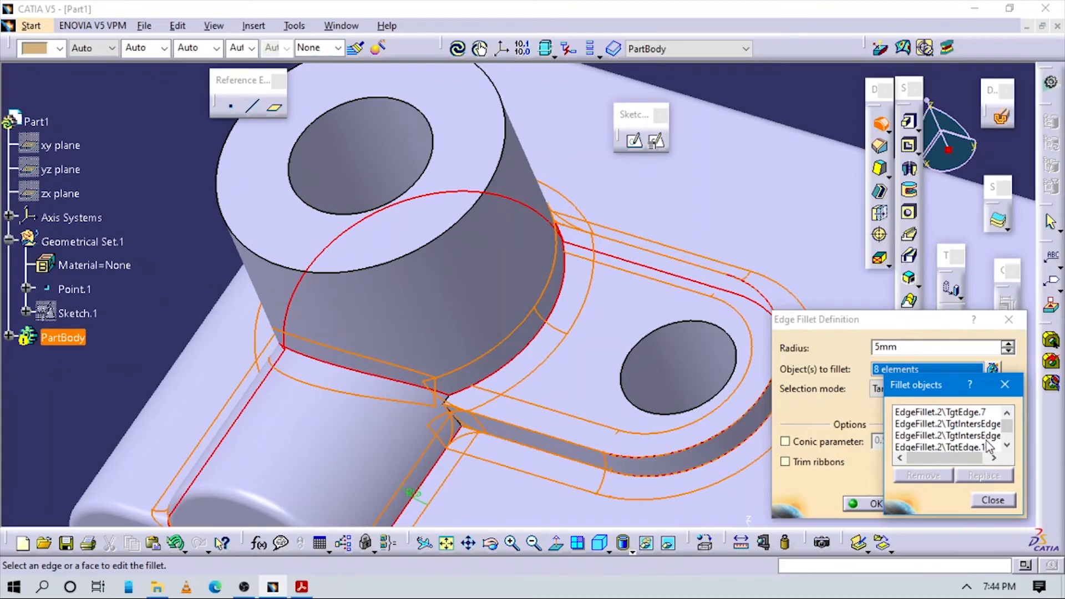
{"action": "scroll", "coordinate": [982, 446], "scroll_direction": "down", "scroll_amount": 3}
{"action": "left_click", "coordinate": [932, 474]}
{"action": "left_click", "coordinate": [993, 500]}
{"action": "left_click", "coordinate": [880, 503]}
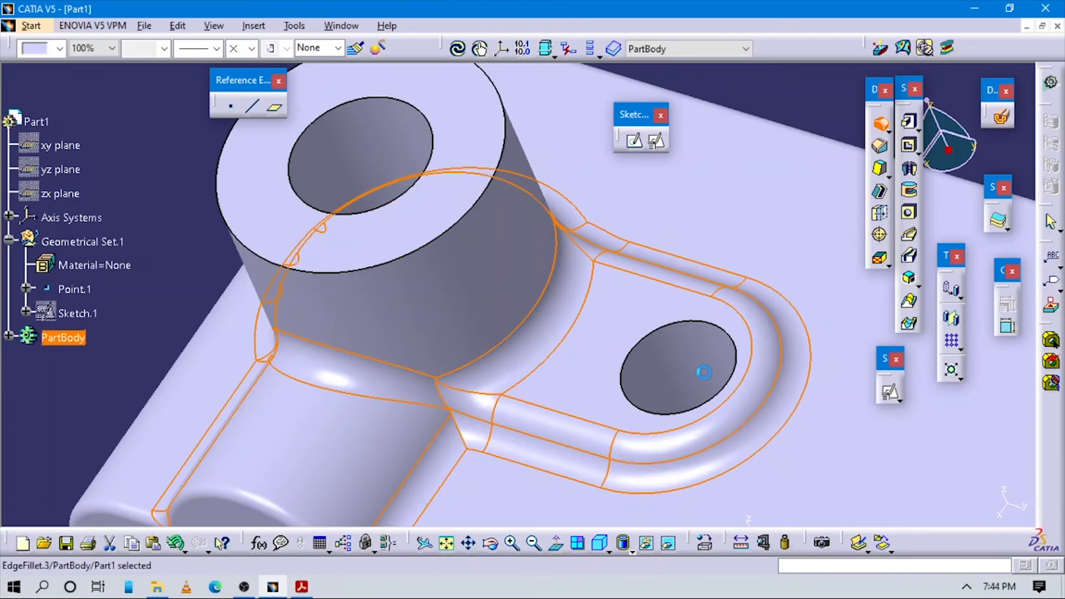
- Create a 5 mm edge fillet on the short front corner edge where the lug meets the boss and arch
{"action": "middle_click_drag", "start_coordinate": [556, 388], "coordinate": [504, 321]}
{"action": "double_click", "coordinate": [504, 317]}
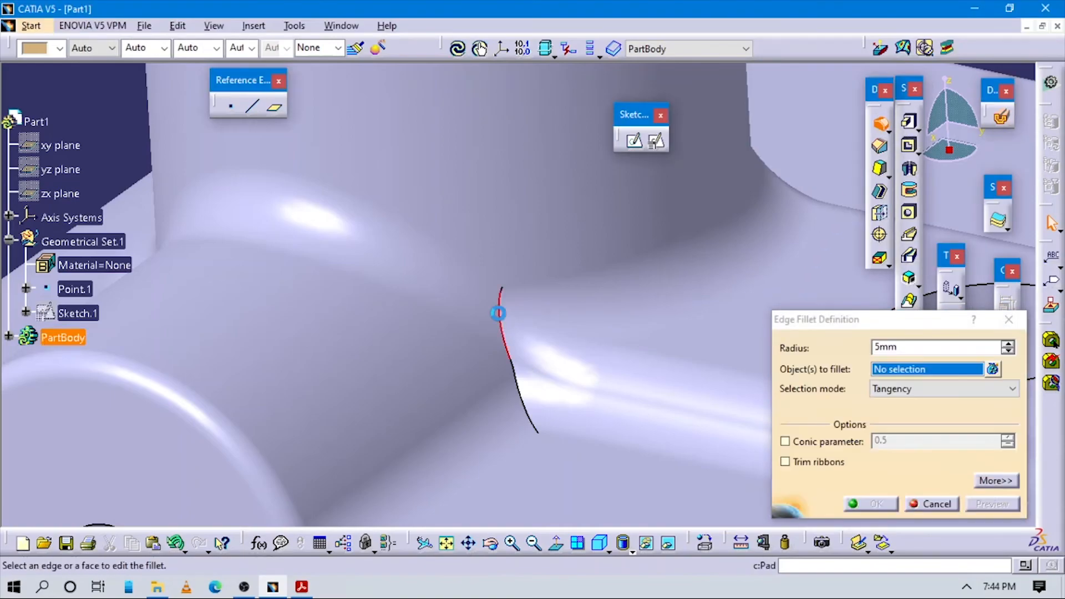
{"action": "left_click", "coordinate": [992, 505]}
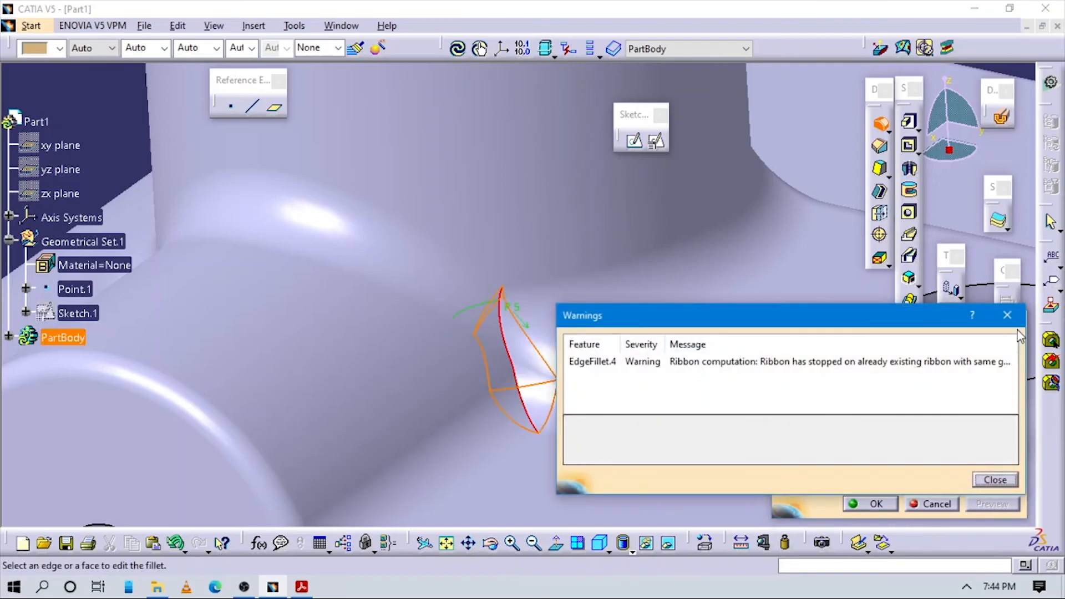
{"action": "left_click", "coordinate": [1006, 318]}
{"action": "left_click", "coordinate": [874, 504]}
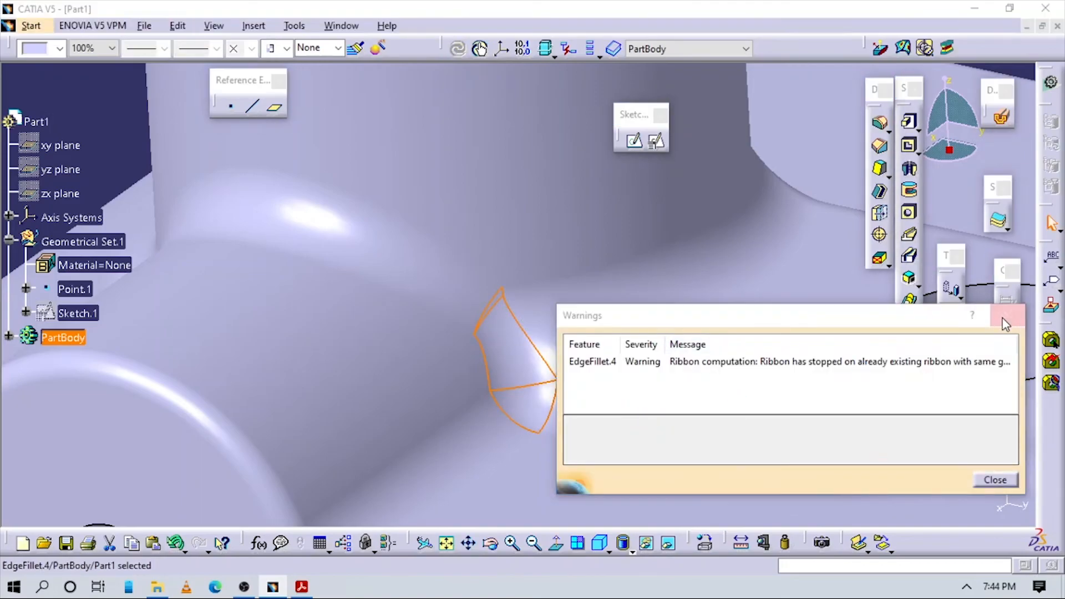
{"action": "left_click", "coordinate": [1007, 315]}
{"action": "middle_click_drag", "start_coordinate": [641, 339], "coordinate": [661, 400]}
{"action": "left_click", "coordinate": [210, 210]}
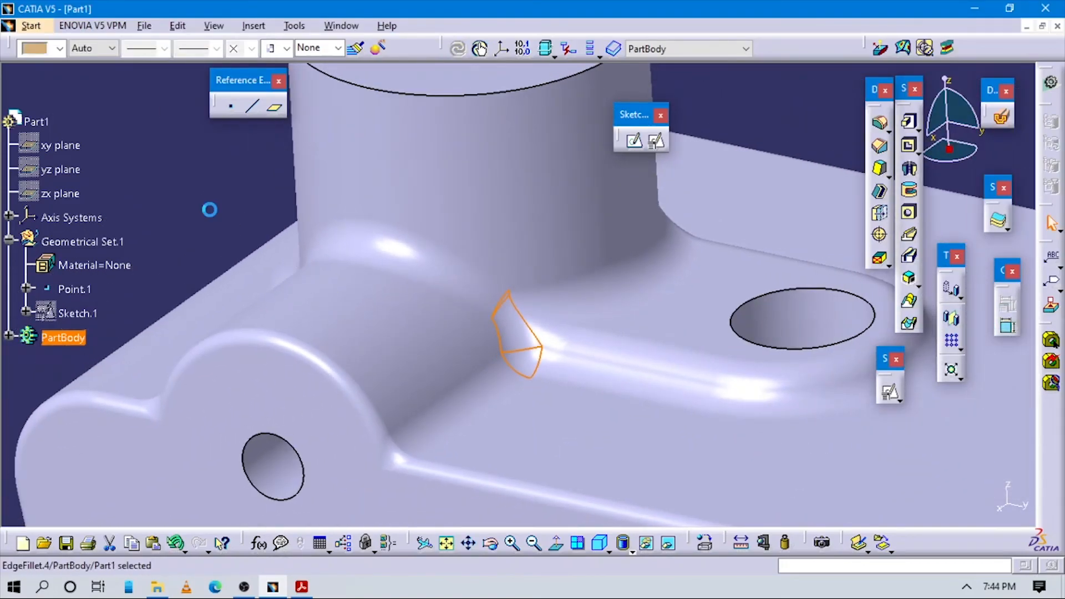
- Edit EdgeFillet.4 to include the short rear corner edge where the lug meets the boss, keeping the 5 mm radius
{"action": "mouse_move", "coordinate": [513, 440]}
{"action": "middle_mouse_down"}
{"action": "mouse_move", "coordinate": [488, 421]}
{"action": "mouse_move", "coordinate": [741, 394]}
{"action": "mouse_move", "coordinate": [494, 413]}
{"action": "mouse_move", "coordinate": [519, 427]}
{"action": "middle_mouse_up"}
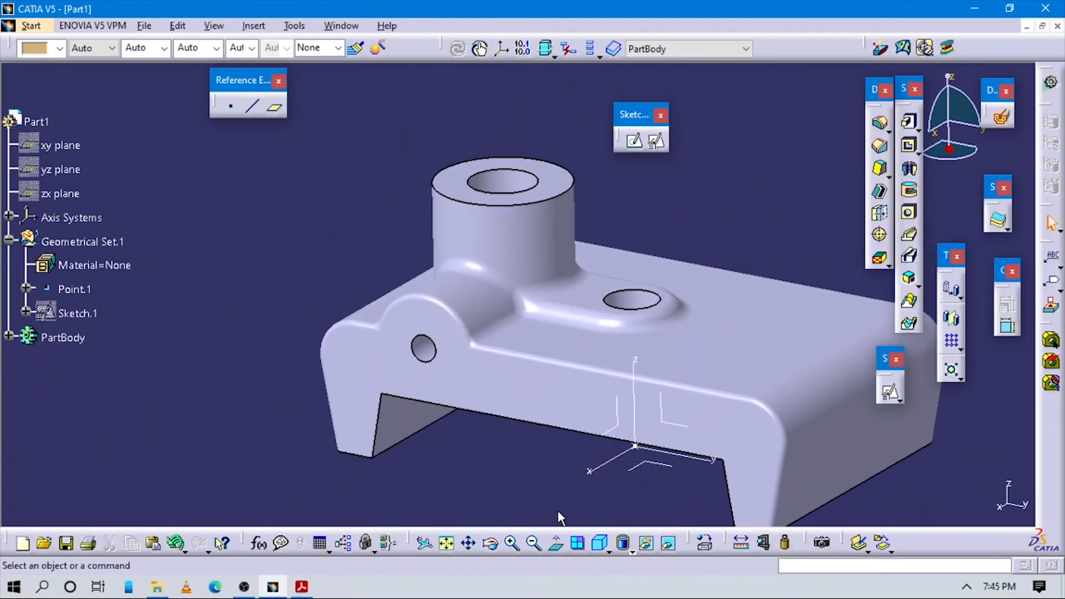
{"action": "left_click", "coordinate": [599, 543]}
{"action": "middle_click_drag", "start_coordinate": [577, 407], "coordinate": [578, 455]}
{"action": "middle_click_drag", "start_coordinate": [566, 324], "coordinate": [601, 301]}
{"action": "middle_click_drag", "start_coordinate": [497, 356], "coordinate": [122, 349]}
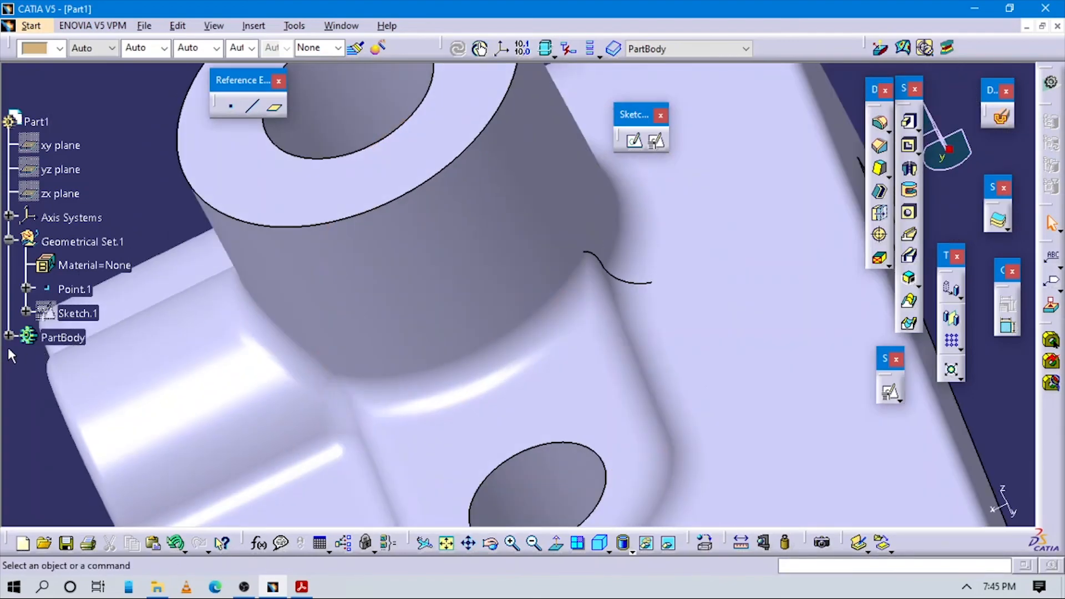
{"action": "left_click", "coordinate": [9, 335]}
{"action": "scroll", "coordinate": [67, 278], "scroll_direction": "down", "scroll_amount": 6}
{"action": "left_click", "coordinate": [103, 331]}
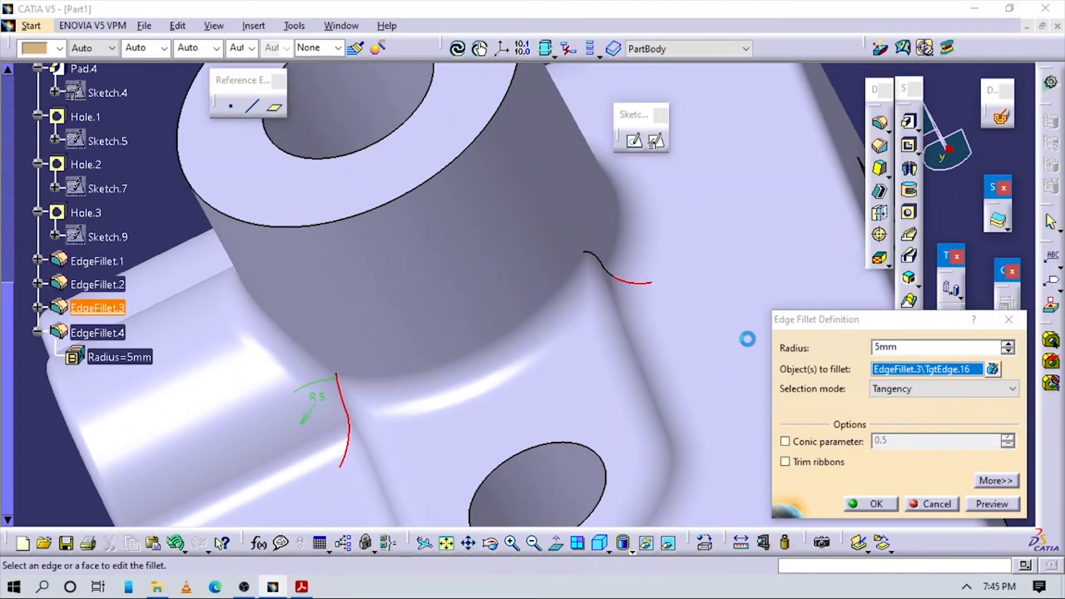
{"action": "left_click", "coordinate": [868, 505]}
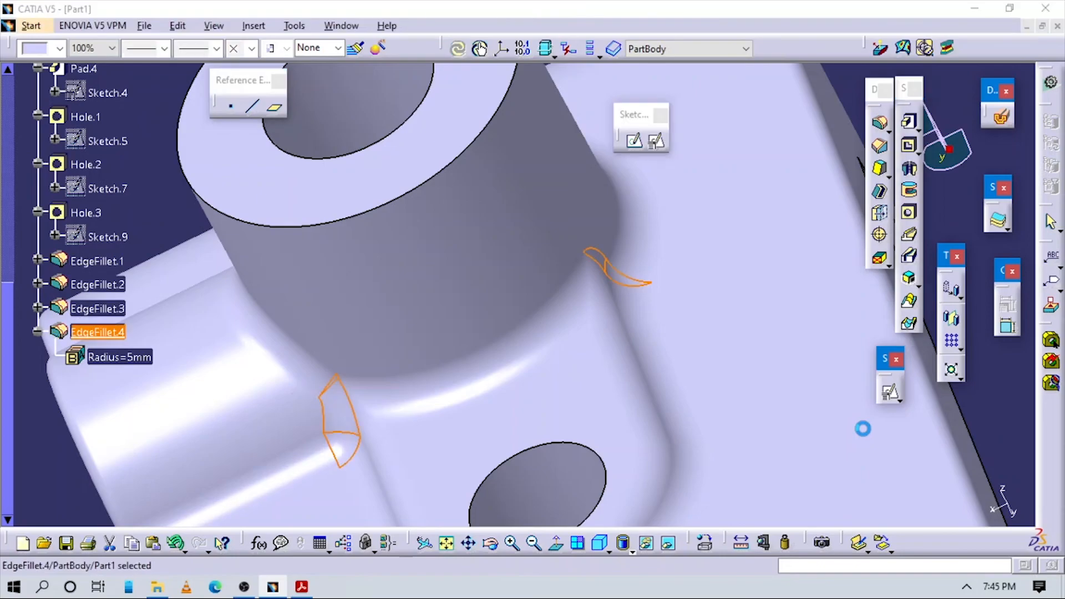
{"action": "left_click", "coordinate": [1019, 315]}
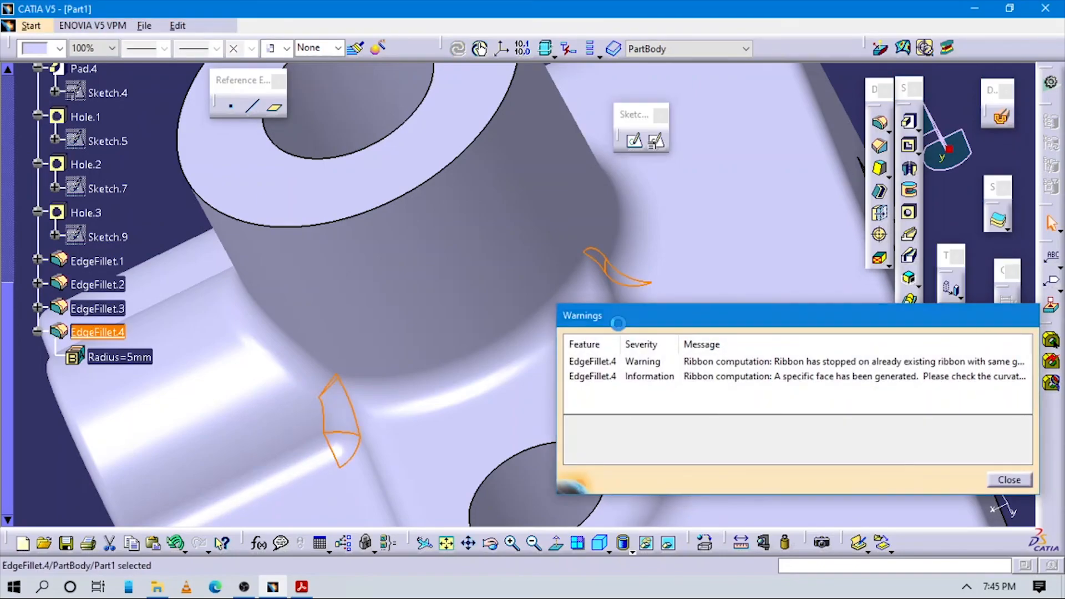
- Inspect the filleted boss and lug corners, and switch to the PDF in Acrobat Reader to examine the exercise's isometric picture
{"action": "middle_click_drag", "start_coordinate": [568, 301], "coordinate": [546, 285]}
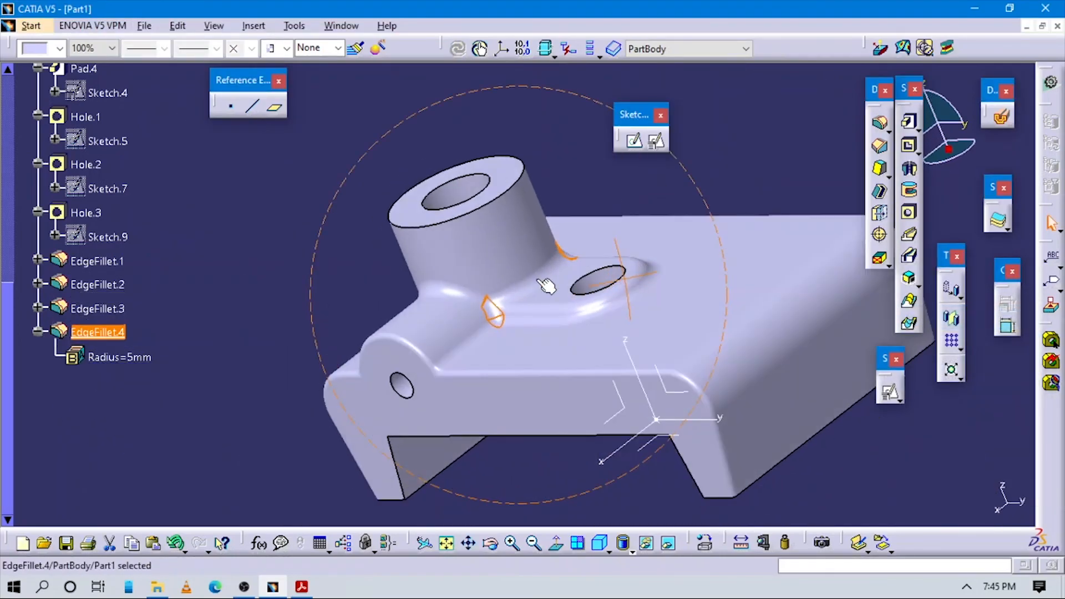
{"action": "left_click", "coordinate": [343, 289]}
{"action": "middle_click_drag", "start_coordinate": [468, 344], "coordinate": [391, 515]}
{"action": "left_click", "coordinate": [302, 586]}
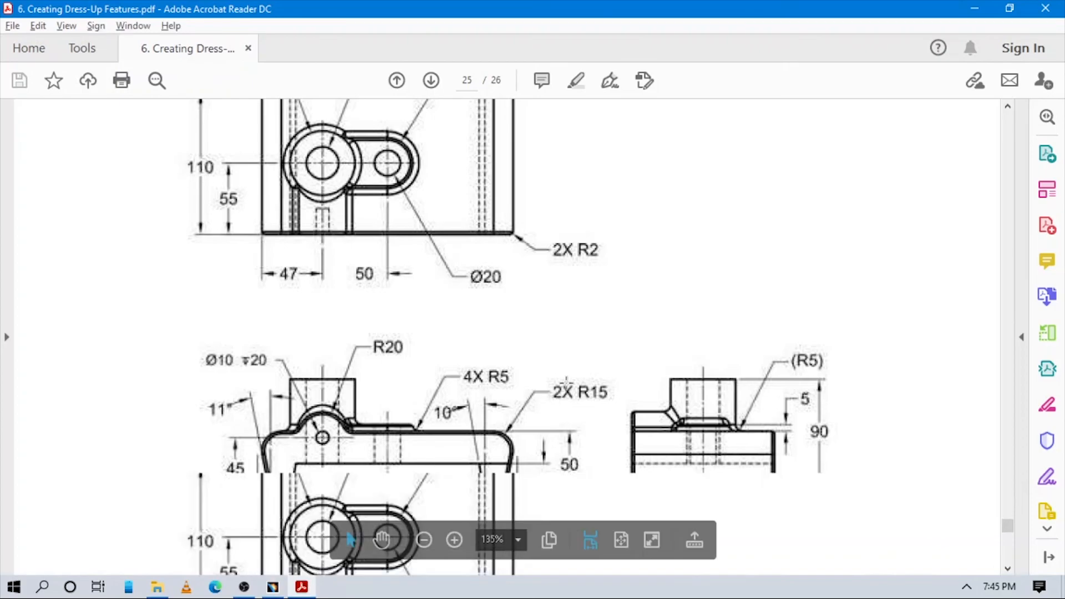
{"action": "scroll", "coordinate": [569, 388], "scroll_direction": "up", "scroll_amount": 5}
{"action": "scroll", "coordinate": [569, 388], "scroll_direction": "up", "scroll_amount": 3}
{"action": "scroll", "coordinate": [566, 383], "scroll_direction": "down", "scroll_amount": 4}
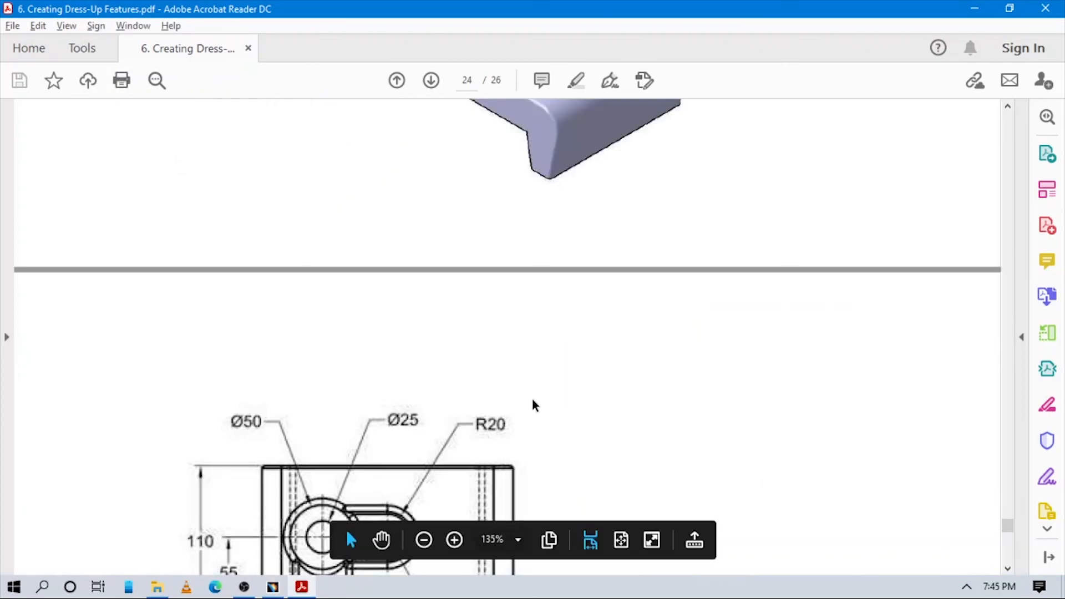
{"action": "scroll", "coordinate": [609, 371], "scroll_direction": "down", "scroll_amount": 2}
{"action": "scroll", "coordinate": [607, 365], "scroll_direction": "up", "scroll_amount": 7}
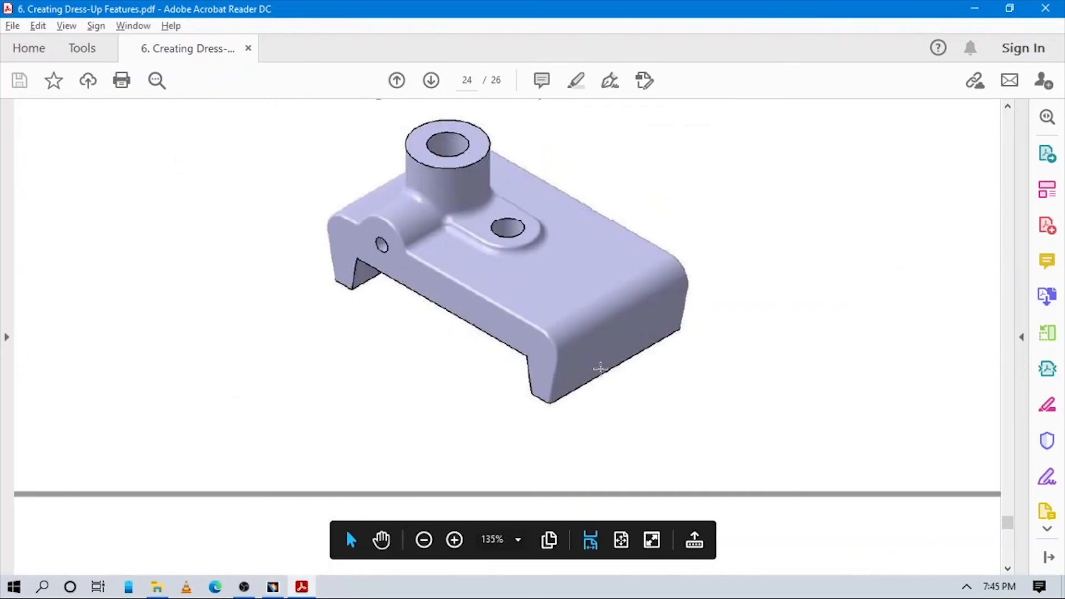
- Switch back to CATIA and show the whole part in isometric view, fitted to the window, for comparison with the picture
{"action": "left_click", "coordinate": [272, 587]}
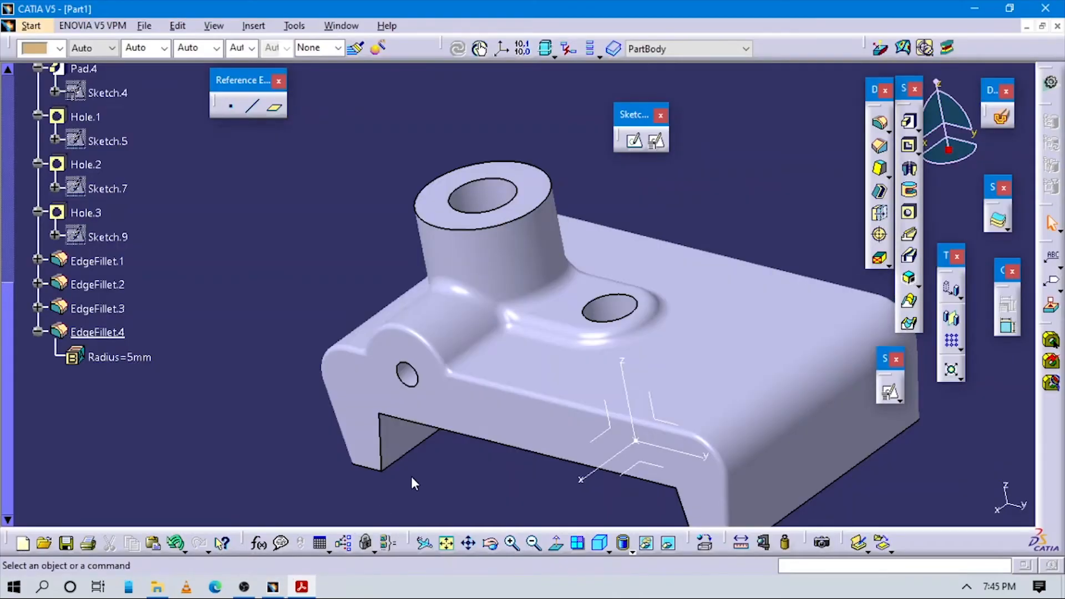
{"action": "left_click", "coordinate": [599, 543]}
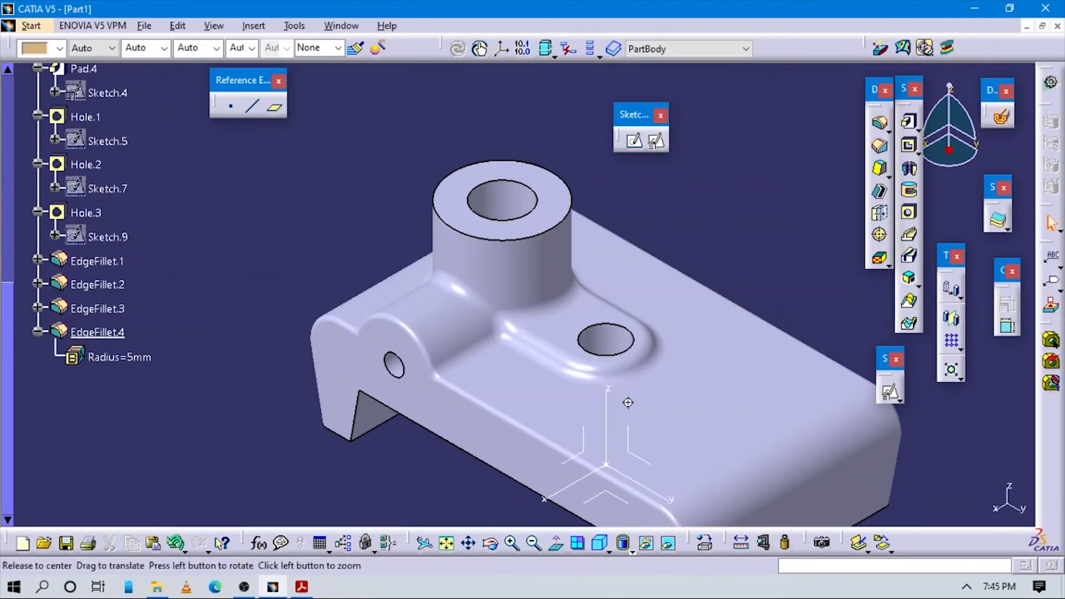
{"action": "middle_click_drag", "start_coordinate": [628, 402], "coordinate": [578, 508]}
{"action": "left_click", "coordinate": [447, 543]}
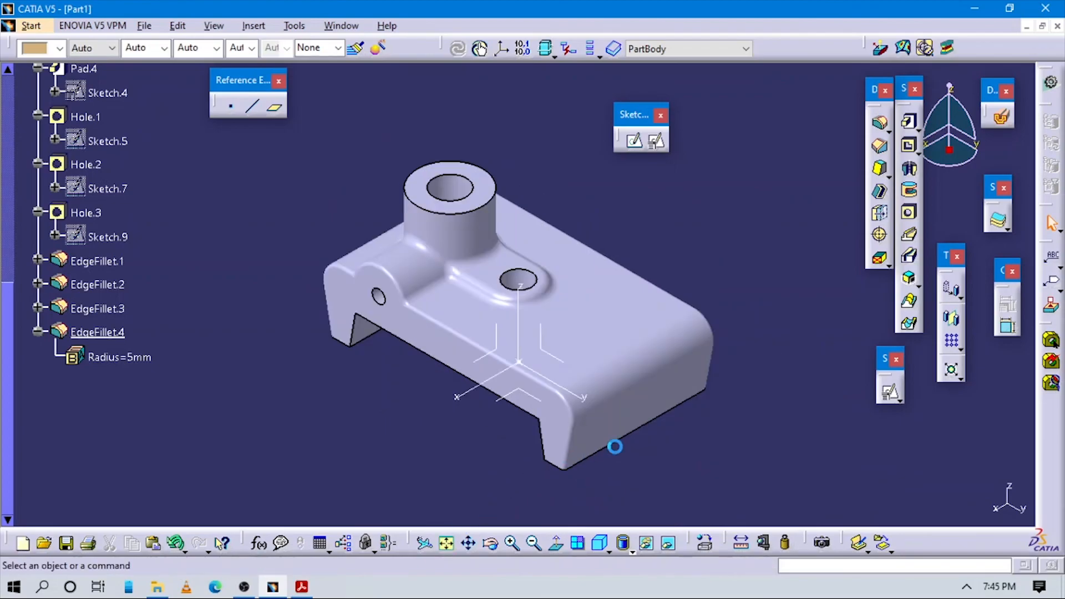